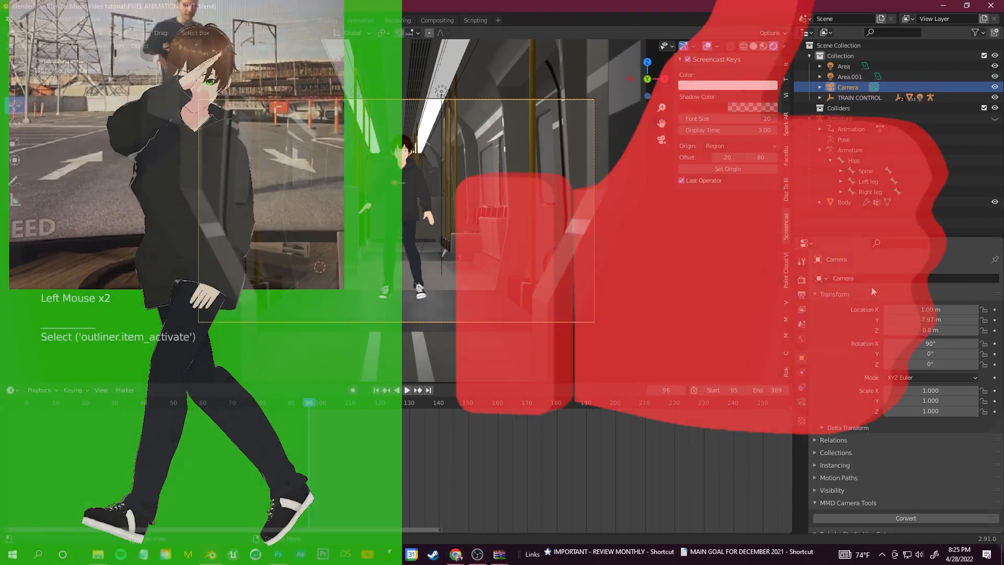
- Keyframe the camera's location at frame 96 and select that keyframe in the timeline
{"action": "left_click", "coordinate": [994, 310]}
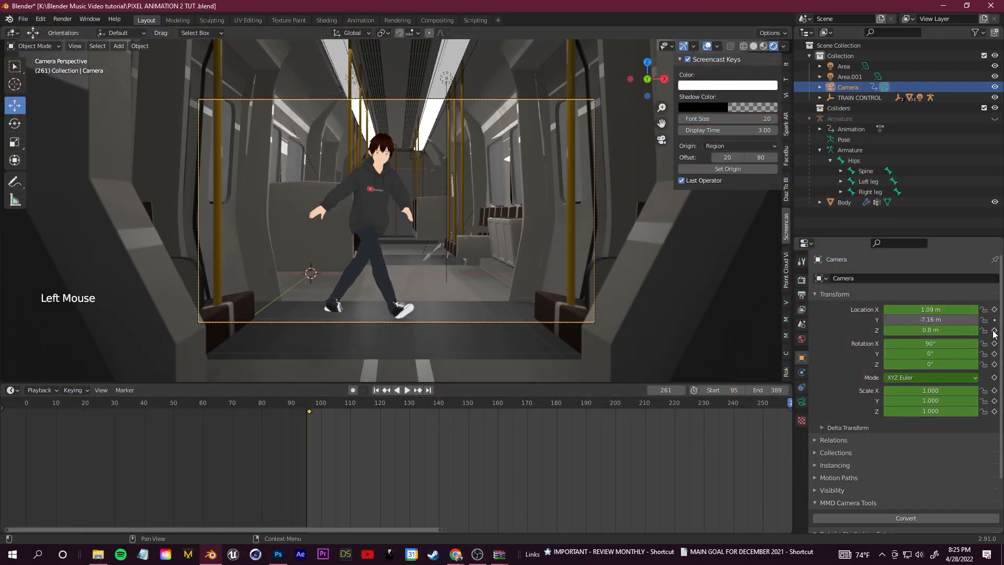
{"action": "left_click", "coordinate": [314, 413]}
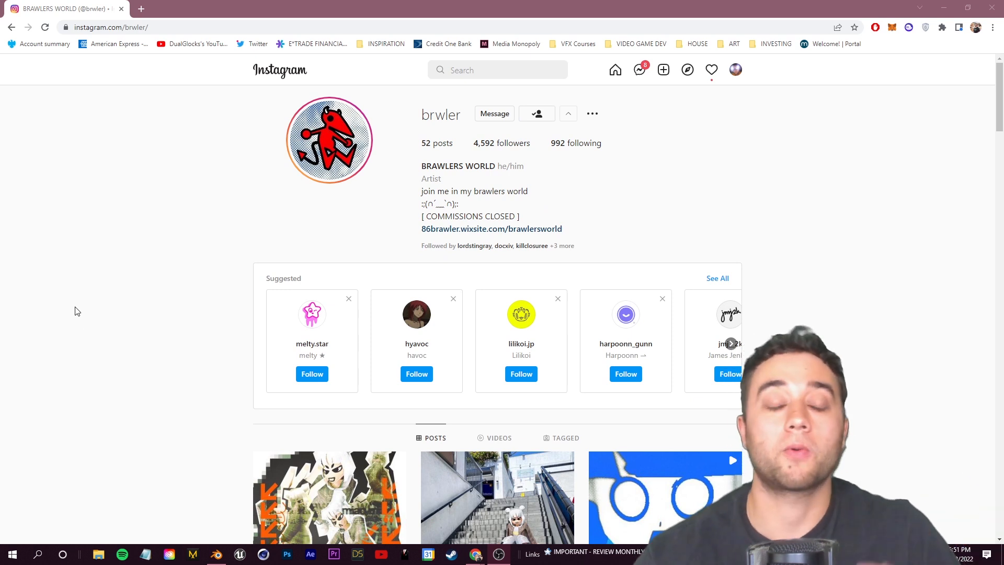
- Browse the artist's Instagram posts and view the post with the blue-green car
{"action": "scroll", "coordinate": [77, 311], "scroll_direction": "down", "scroll_amount": 5}
{"action": "scroll", "coordinate": [84, 355], "scroll_direction": "down", "scroll_amount": 4}
{"action": "left_click", "coordinate": [541, 225]}
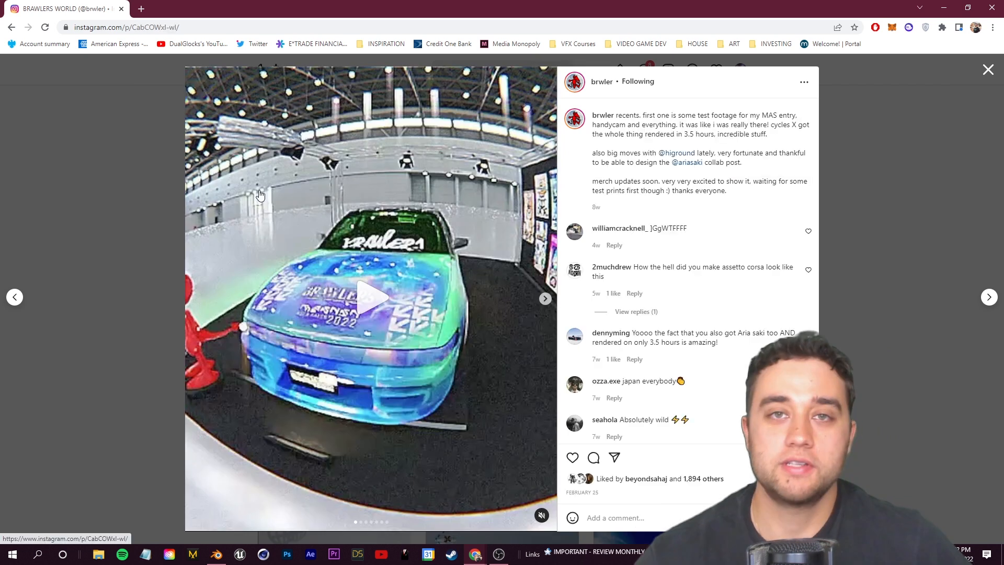
{"action": "left_click", "coordinate": [134, 209]}
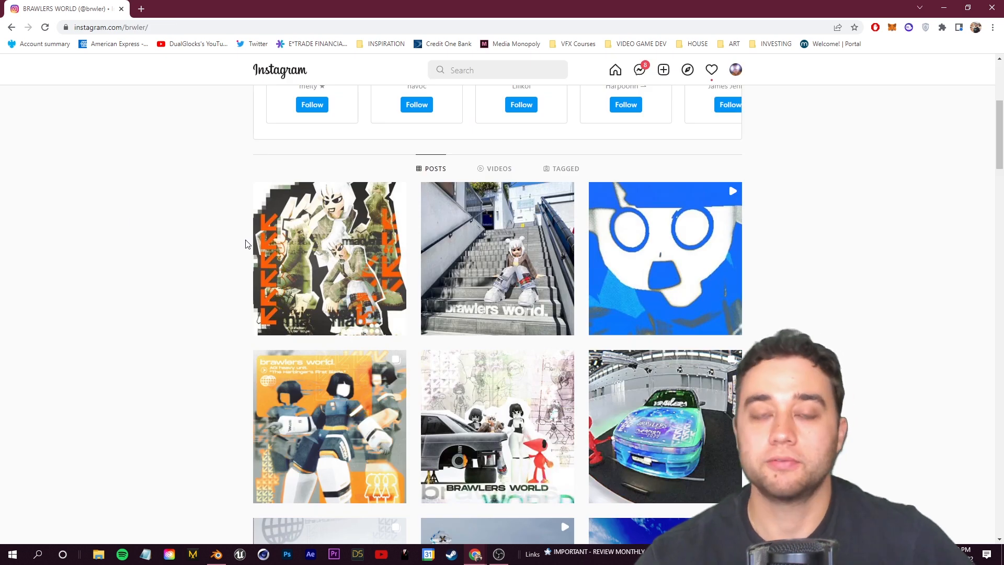
- View the subway scene post and the second clip of the archived clips collection on the artist's Instagram page
{"action": "scroll", "coordinate": [246, 244], "scroll_direction": "down", "scroll_amount": 3}
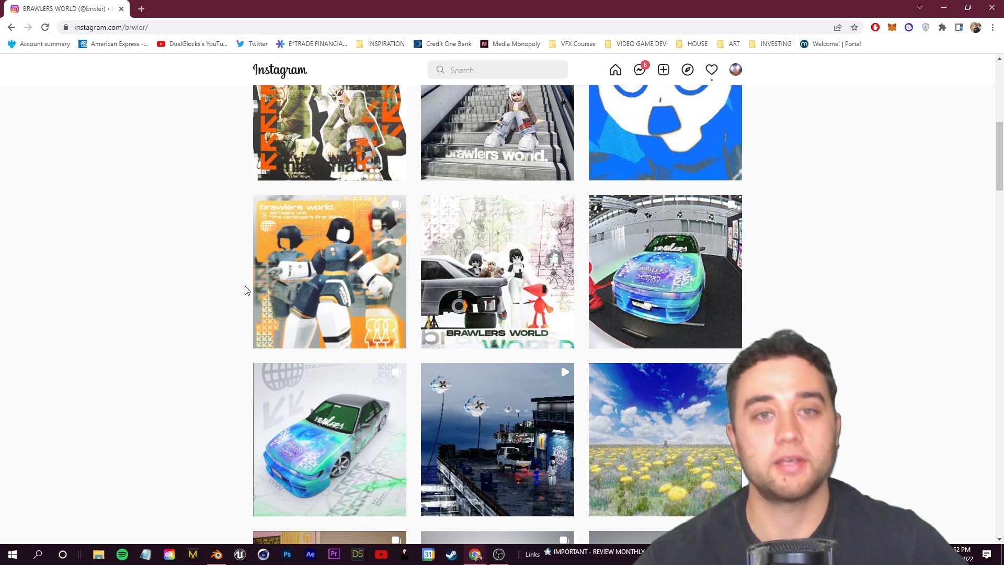
{"action": "left_click", "coordinate": [316, 238]}
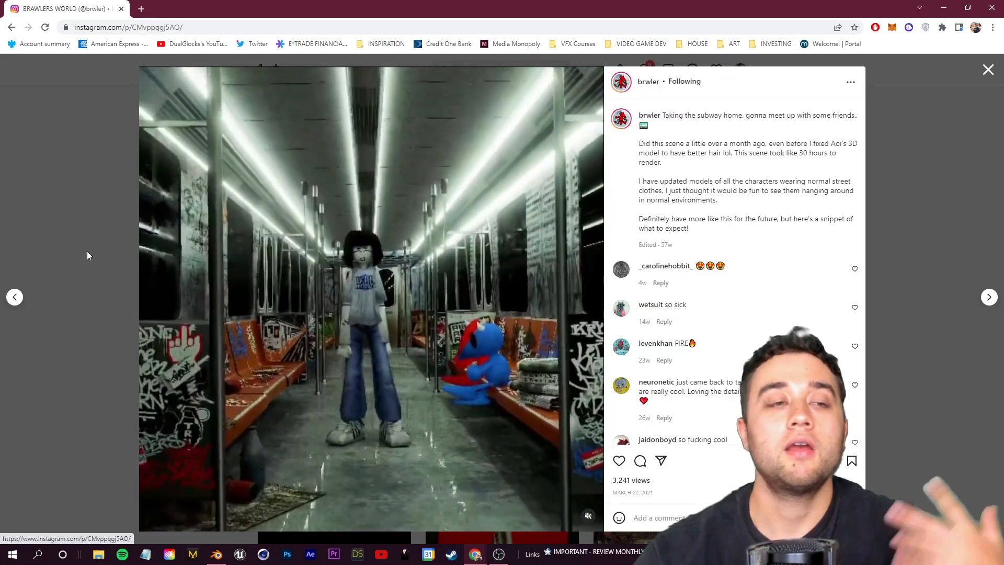
{"action": "left_click", "coordinate": [15, 297]}
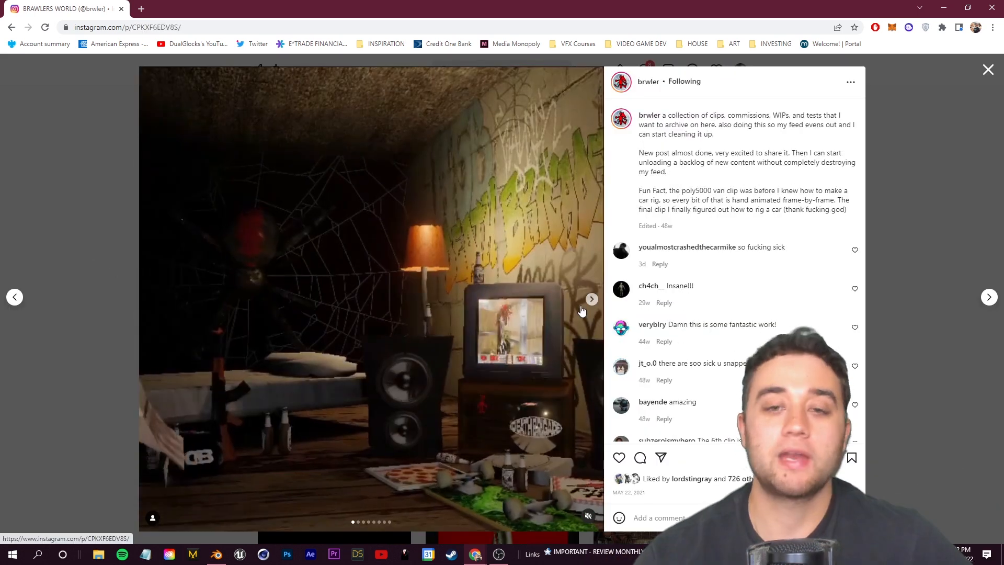
{"action": "left_click", "coordinate": [590, 303]}
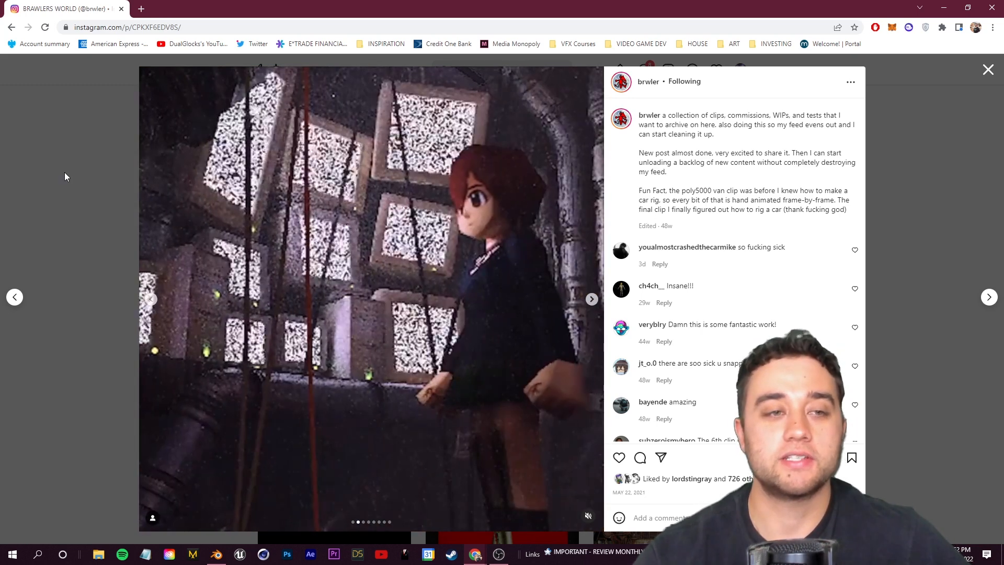
{"action": "left_click", "coordinate": [64, 173]}
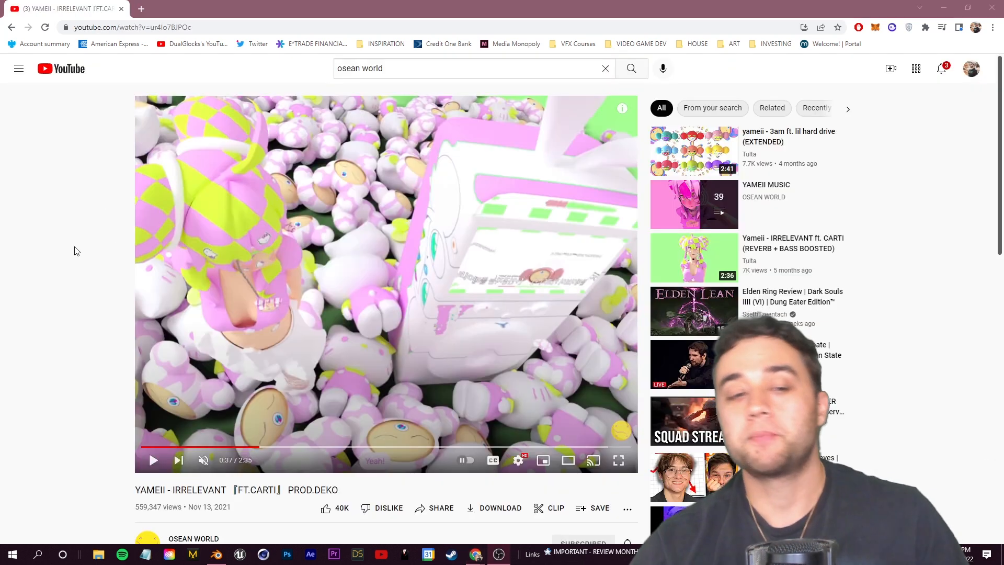
- Play the YAMEII - IRRELEVANT music video and skip through its scenes to about 2:05
{"action": "scroll", "coordinate": [74, 246], "scroll_direction": "down", "scroll_amount": 4}
{"action": "scroll", "coordinate": [215, 270], "scroll_direction": "up", "scroll_amount": 4}
{"action": "left_click", "coordinate": [280, 275]}
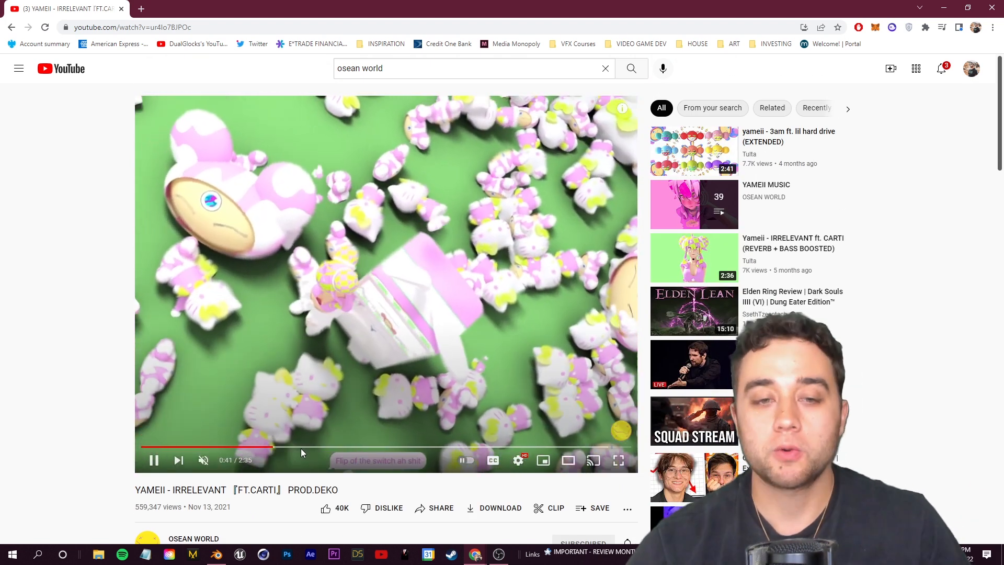
{"action": "left_click", "coordinate": [301, 447]}
{"action": "left_click", "coordinate": [308, 447]}
{"action": "left_click", "coordinate": [315, 447]}
{"action": "left_click", "coordinate": [475, 447]}
{"action": "left_click", "coordinate": [488, 447]}
{"action": "left_click", "coordinate": [532, 447]}
{"action": "left_click", "coordinate": [419, 277]}
- Visit the OSEAN WORLD channel and look through its uploaded videos
{"action": "scroll", "coordinate": [366, 292], "scroll_direction": "down", "scroll_amount": 5}
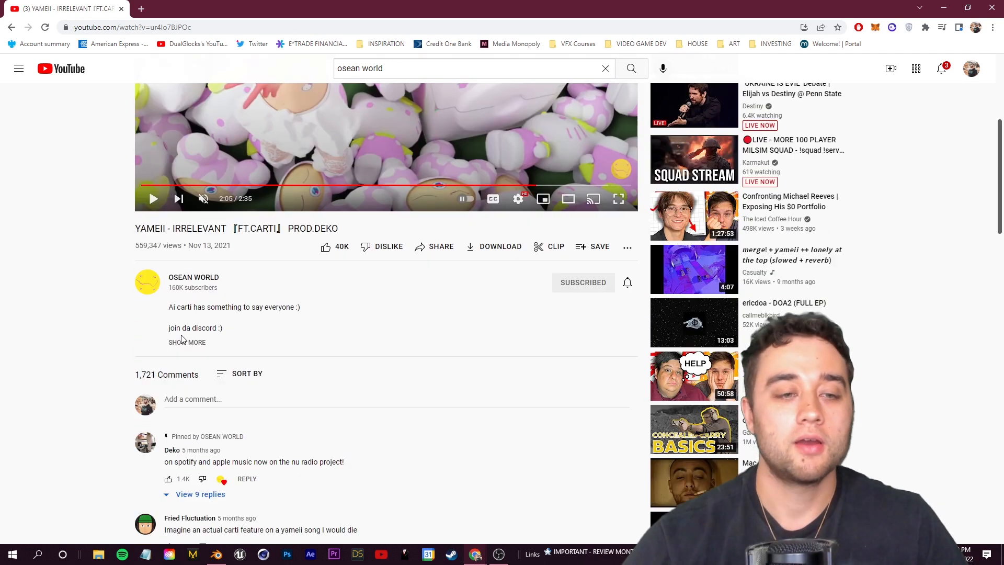
{"action": "left_click", "coordinate": [194, 279]}
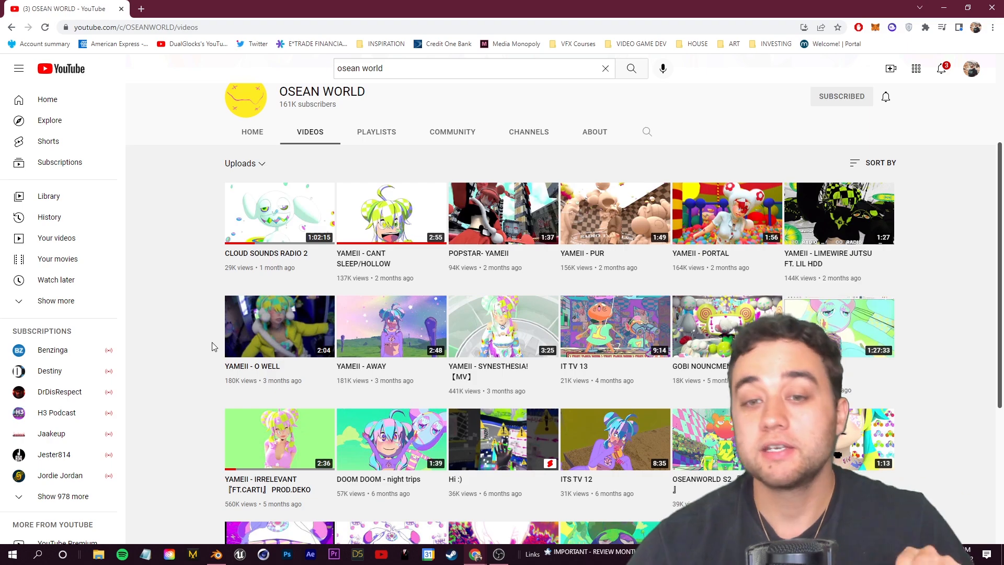
{"action": "scroll", "coordinate": [212, 337], "scroll_direction": "down", "scroll_amount": 5}
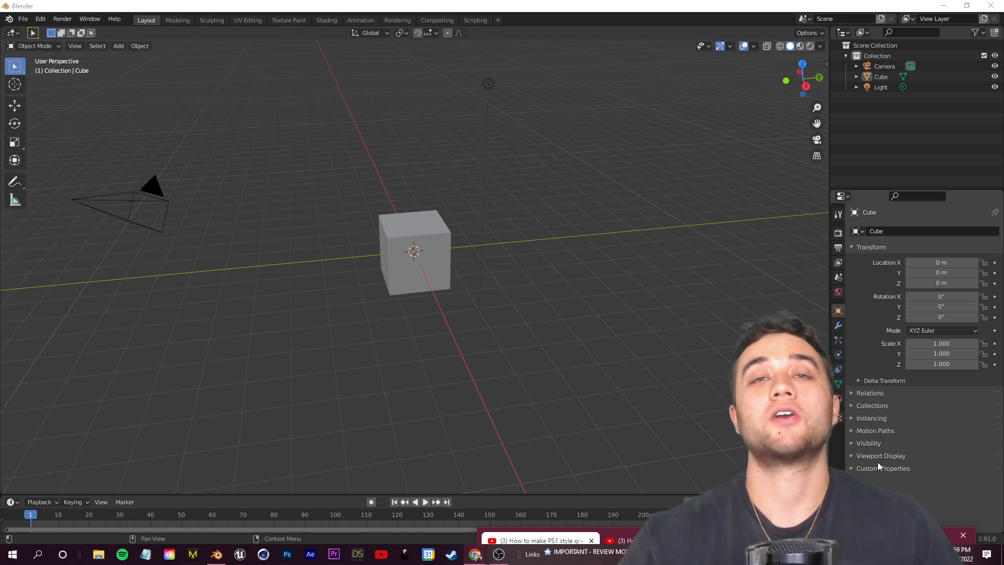
- Bring up the browser window, open the "Create Animated 3D Pixel Visualizers" tutorial and read its full description
{"action": "left_click_drag", "start_coordinate": [870, 545], "coordinate": [420, 65]}
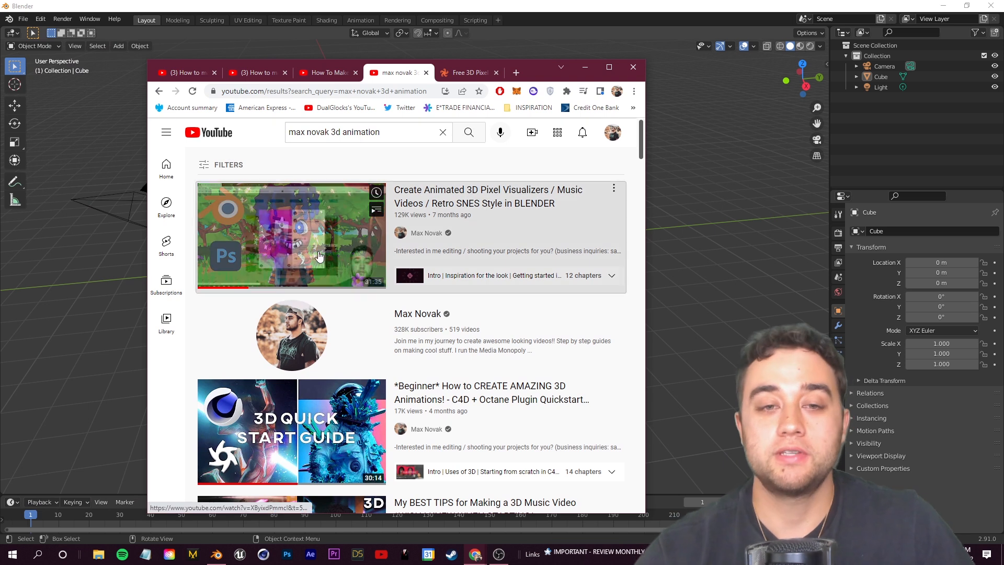
{"action": "left_click", "coordinate": [261, 235]}
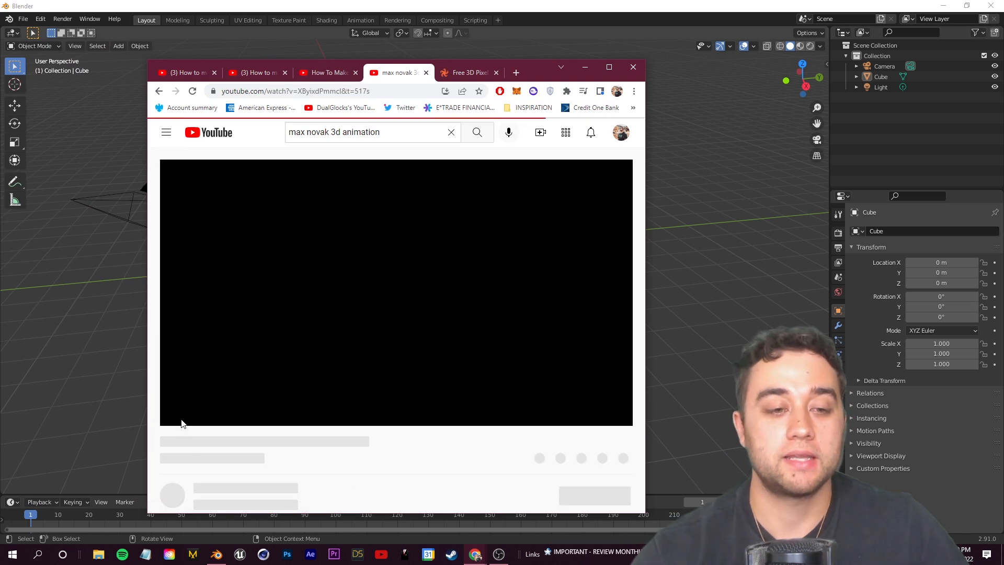
{"action": "scroll", "coordinate": [235, 377], "scroll_direction": "down", "scroll_amount": 7}
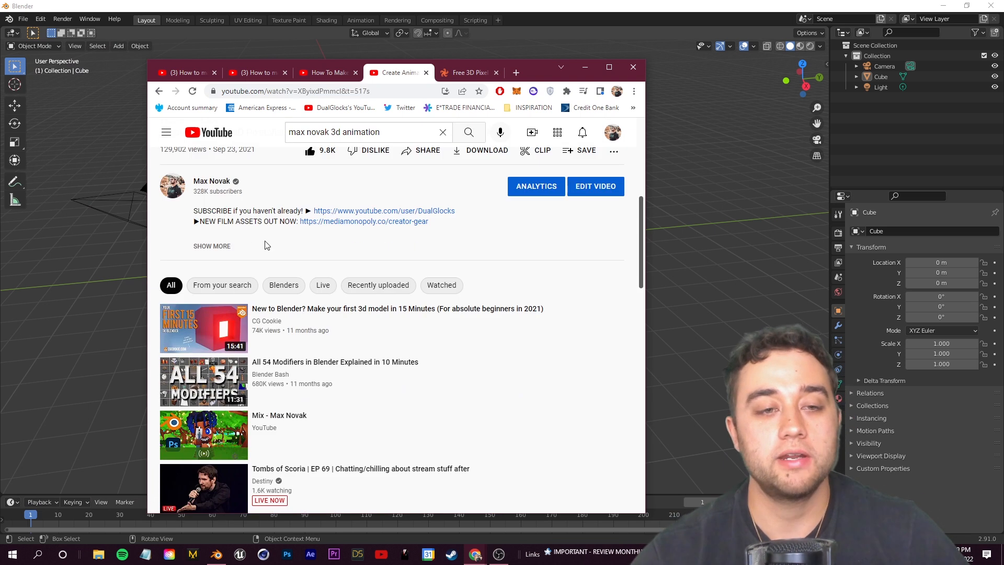
{"action": "left_click", "coordinate": [208, 244]}
{"action": "scroll", "coordinate": [233, 280], "scroll_direction": "down", "scroll_amount": 2}
{"action": "scroll", "coordinate": [292, 377], "scroll_direction": "up", "scroll_amount": 10}
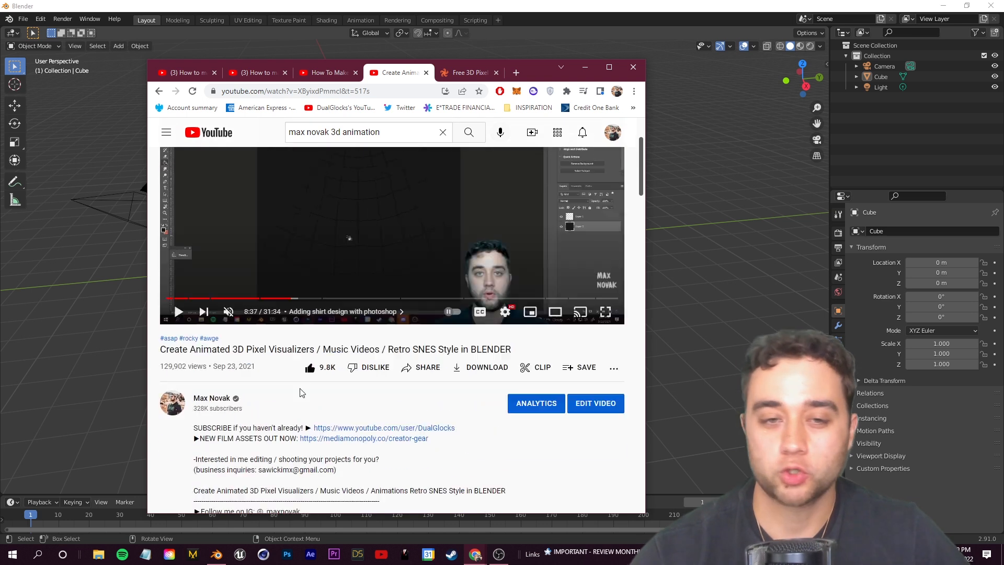
- Skip to 0:24 in the "How To Make Low Poly Models" tutorial to view the character model
{"action": "left_click", "coordinate": [335, 75]}
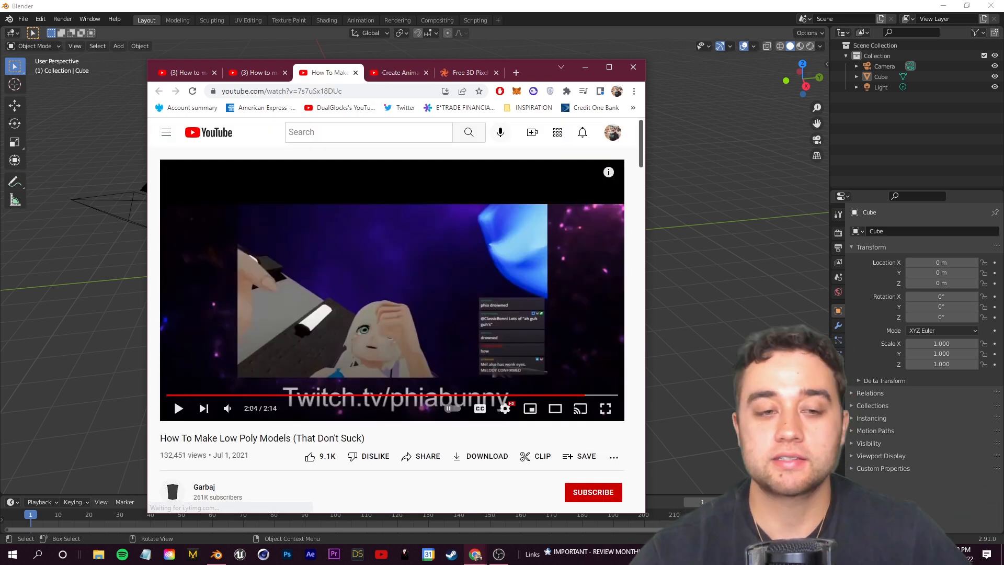
{"action": "left_click", "coordinate": [305, 395]}
{"action": "left_click", "coordinate": [265, 395]}
{"action": "left_click_drag", "start_coordinate": [265, 396], "coordinate": [250, 395]}
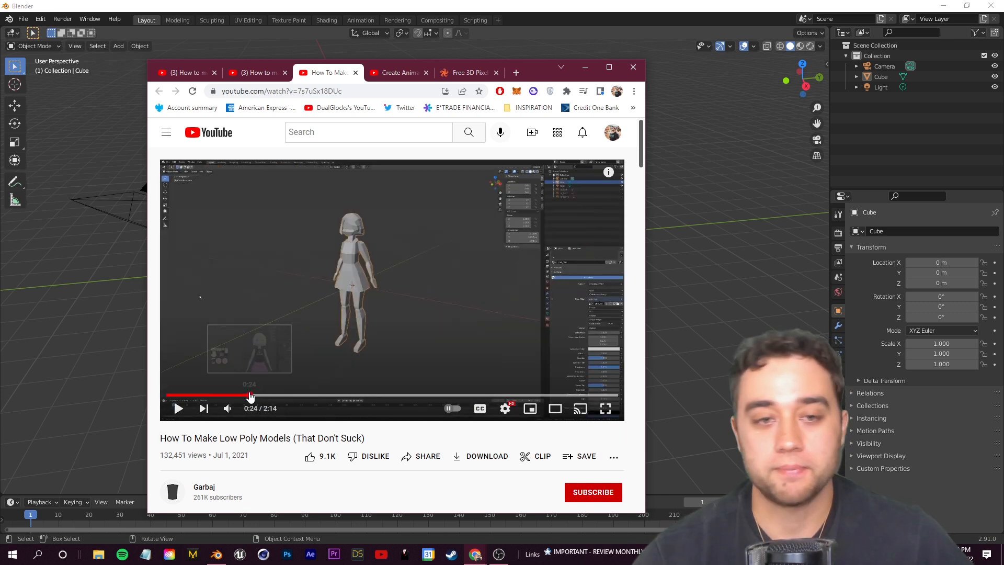
- Preview the two PS1 style graphics tutorials, skipping to 0:41 in "How to make PS1 style graphics"
{"action": "left_click", "coordinate": [256, 72]}
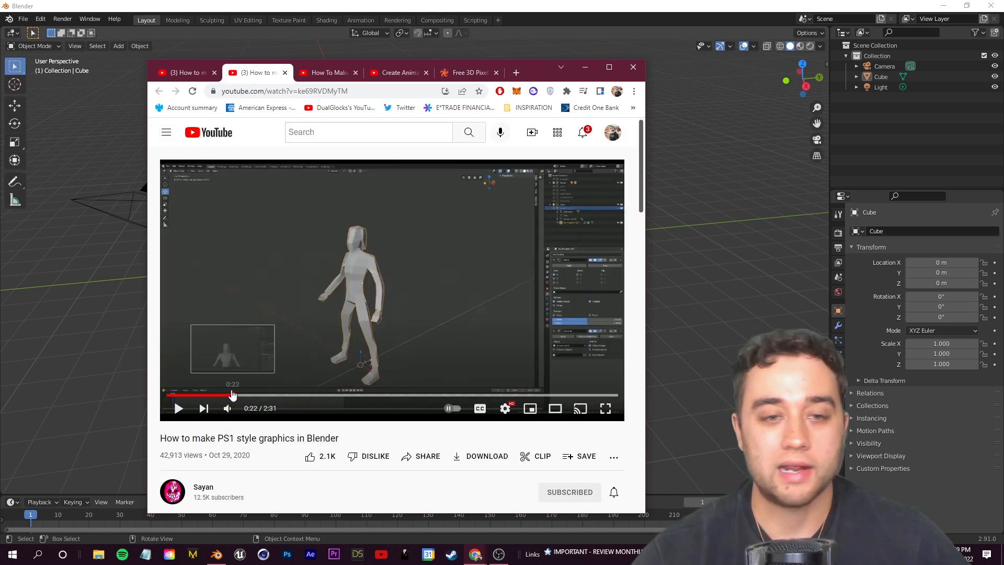
{"action": "left_click", "coordinate": [187, 73]}
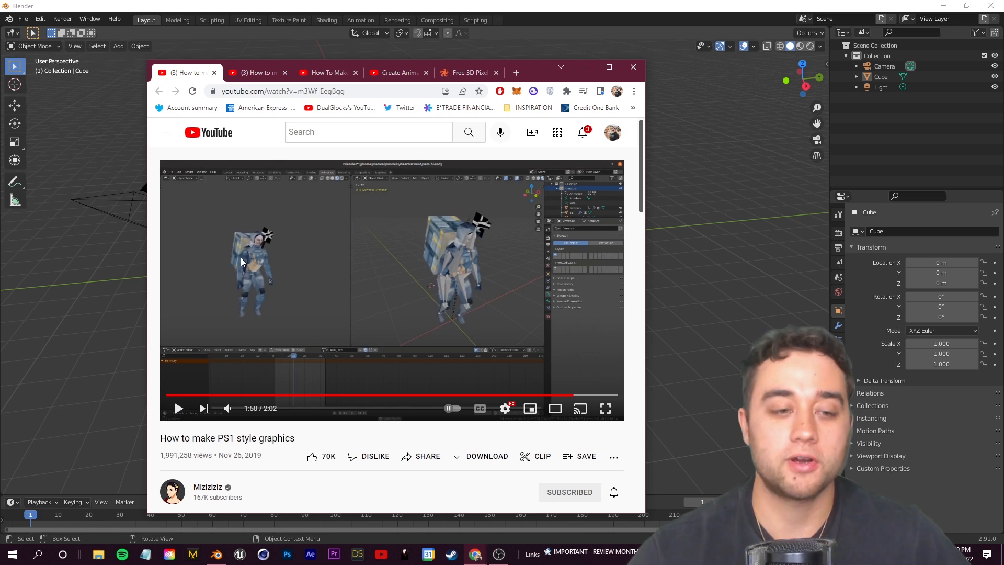
{"action": "left_click", "coordinate": [317, 396]}
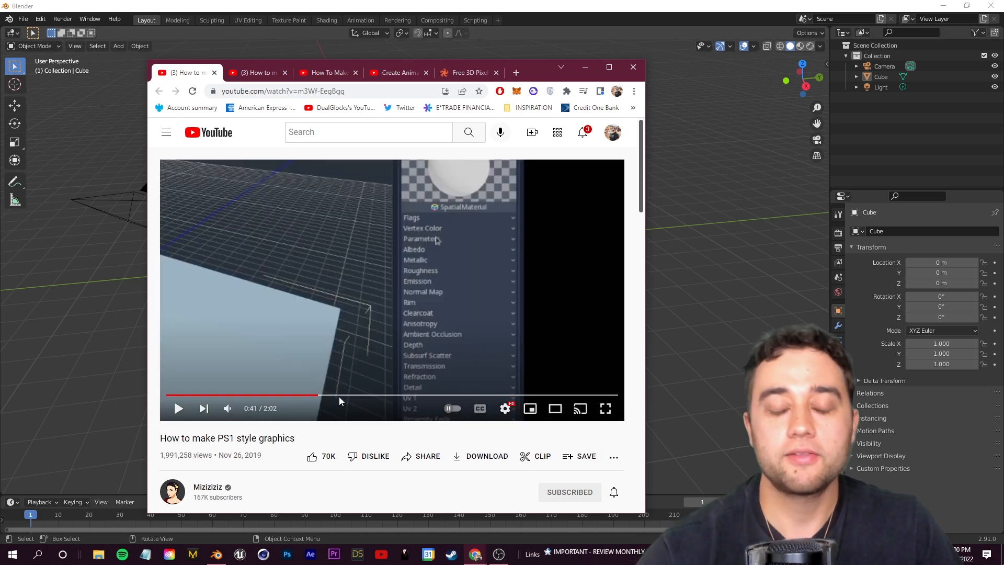
- Look through the free pixel character models on TurboSquid and put the browser window away
{"action": "left_click", "coordinate": [452, 74]}
{"action": "scroll", "coordinate": [308, 387], "scroll_direction": "down", "scroll_amount": 10}
{"action": "scroll", "coordinate": [327, 451], "scroll_direction": "up", "scroll_amount": 10}
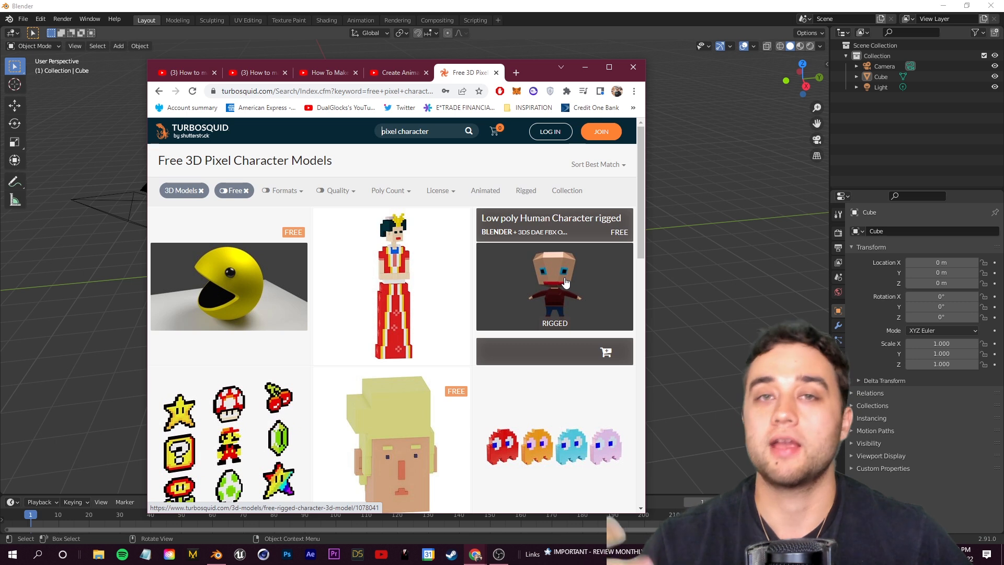
{"action": "left_click", "coordinate": [585, 67]}
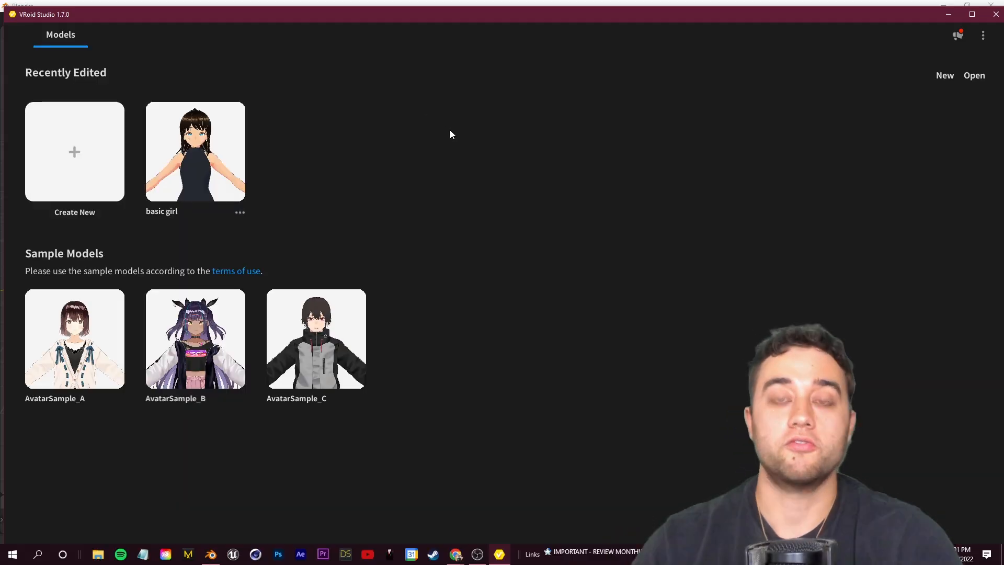
- Switch to the browser and examine the VRoid Studio page with its Steam, Windows and MacOS downloads
{"action": "left_click", "coordinate": [73, 150]}
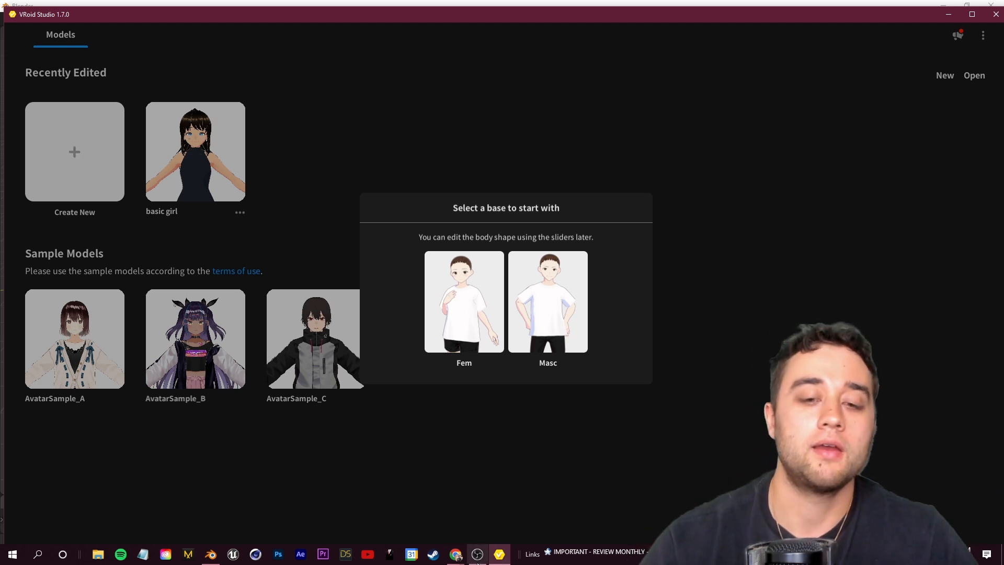
{"action": "mouse_move", "coordinate": [455, 555]}
{"action": "left_click", "coordinate": [624, 504]}
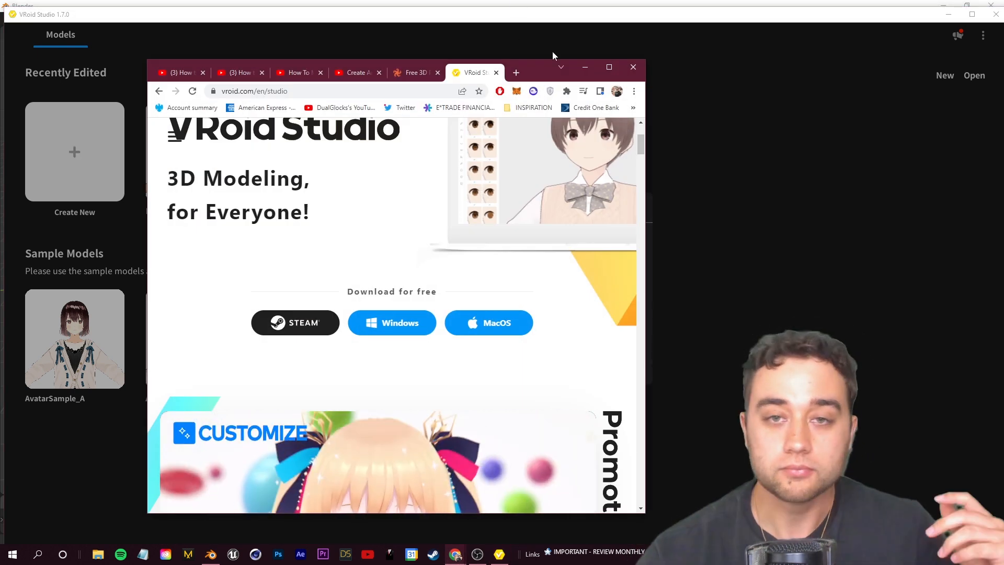
{"action": "left_click_drag", "start_coordinate": [537, 77], "coordinate": [538, 1]}
{"action": "scroll", "coordinate": [213, 285], "scroll_direction": "down", "scroll_amount": 5}
{"action": "scroll", "coordinate": [213, 285], "scroll_direction": "up", "scroll_amount": 5}
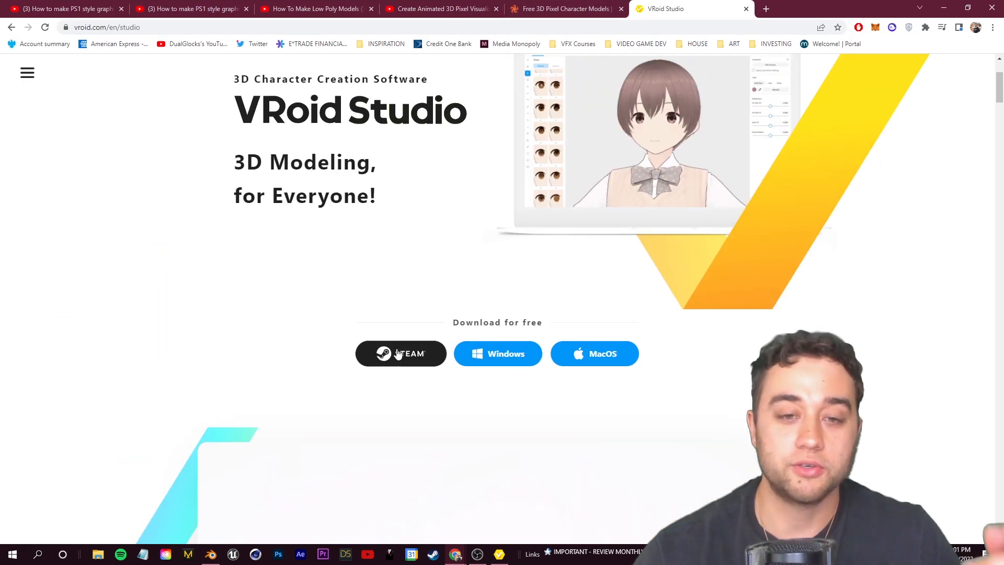
{"action": "scroll", "coordinate": [195, 320], "scroll_direction": "down", "scroll_amount": 9}
{"action": "scroll", "coordinate": [195, 315], "scroll_direction": "up", "scroll_amount": 9}
{"action": "scroll", "coordinate": [195, 316], "scroll_direction": "up", "scroll_amount": 3}
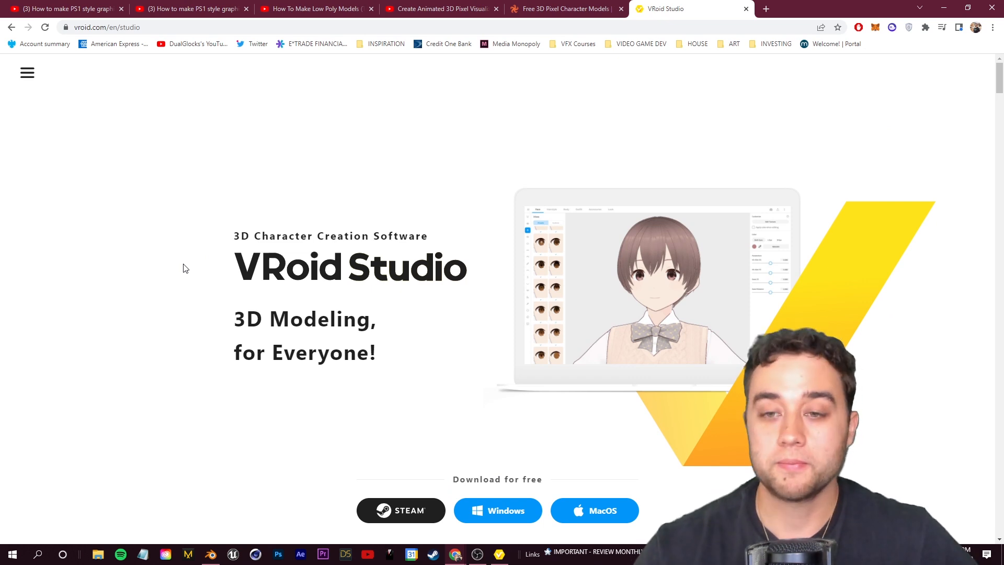
{"action": "scroll", "coordinate": [256, 253], "scroll_direction": "down", "scroll_amount": 5}
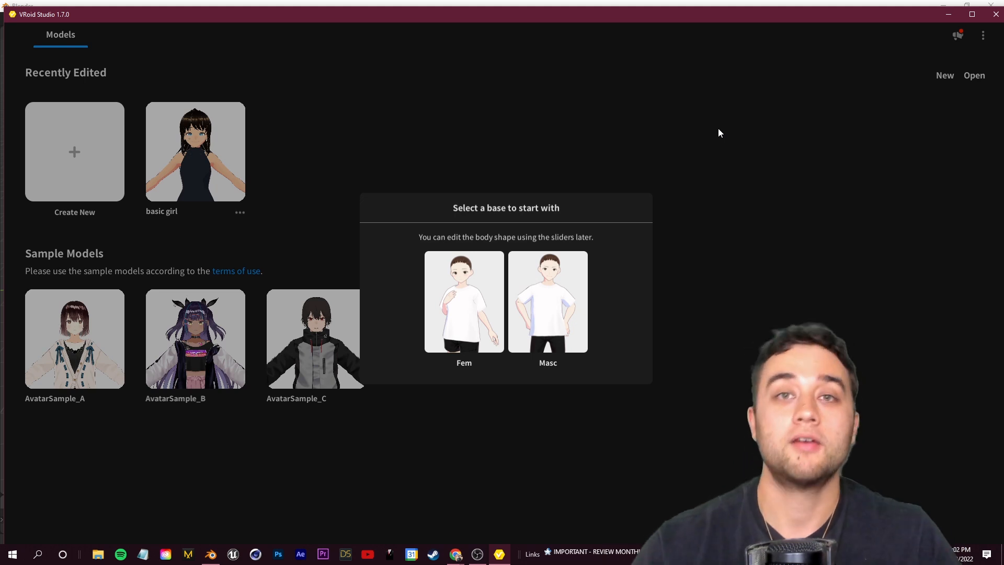
- Restart the new model creation in VRoid Studio and choose the Masc base
{"action": "left_click", "coordinate": [694, 130]}
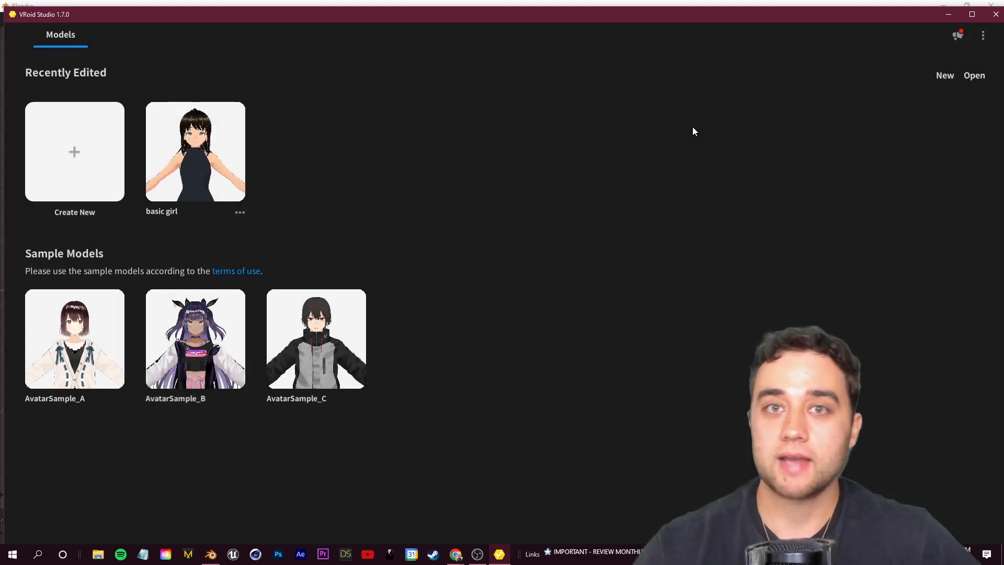
{"action": "left_click", "coordinate": [84, 149]}
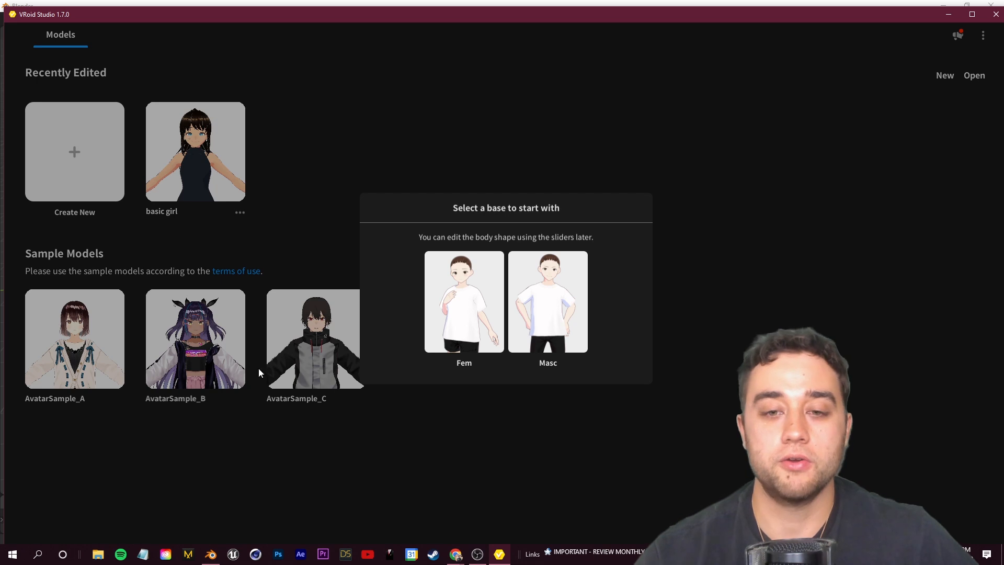
{"action": "left_click", "coordinate": [549, 301]}
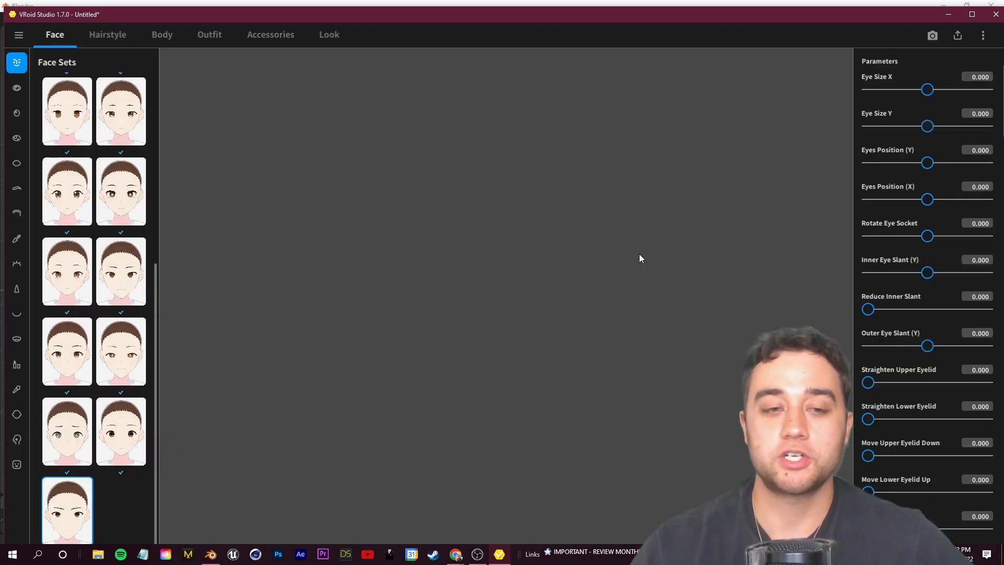
- Browse the hairstyle sets and give the model the short brown cut with a raised strand
{"action": "right_click_drag", "start_coordinate": [620, 105], "coordinate": [478, 278]}
{"action": "scroll", "coordinate": [478, 278], "scroll_direction": "up", "scroll_amount": 6}
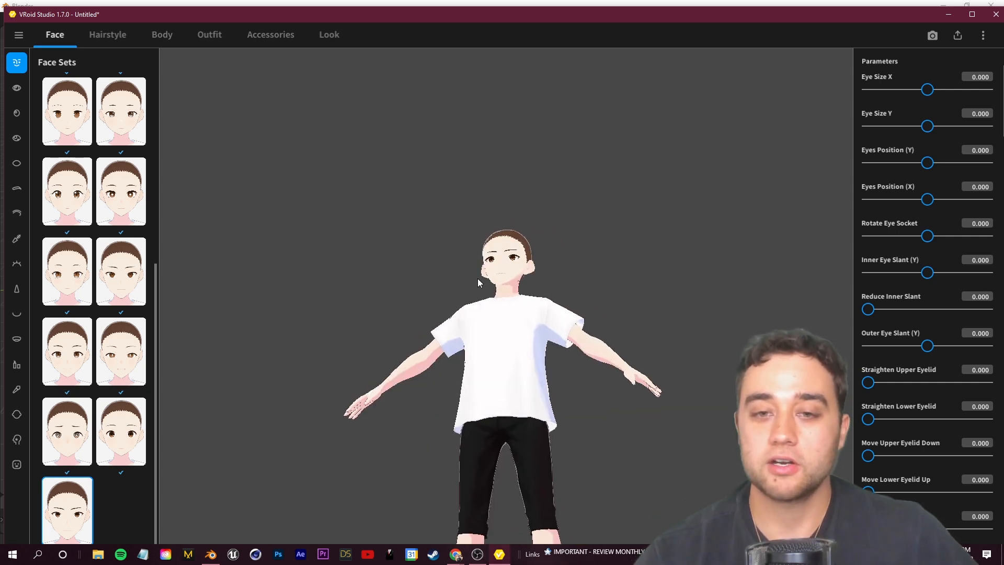
{"action": "scroll", "coordinate": [455, 255], "scroll_direction": "up", "scroll_amount": 2}
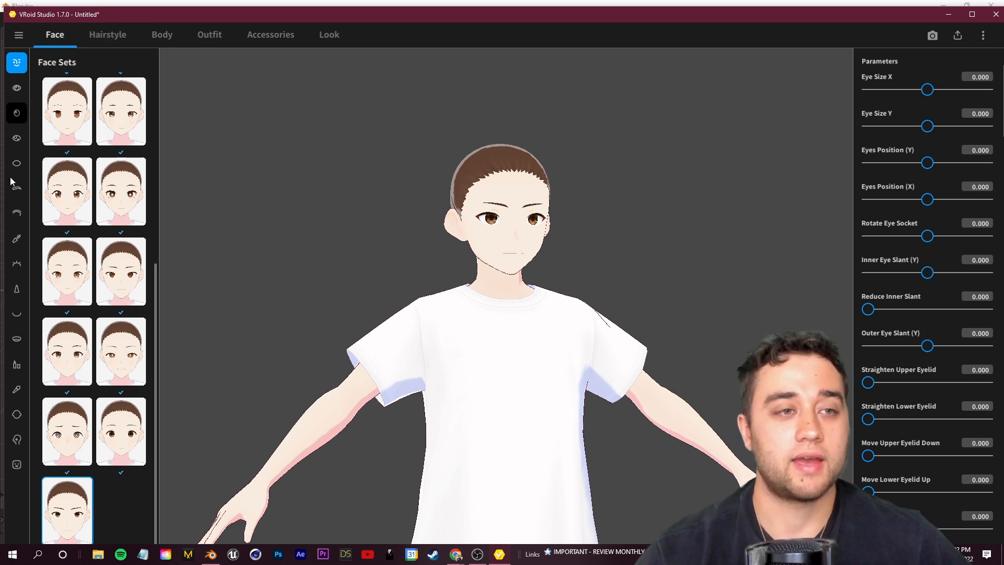
{"action": "left_click", "coordinate": [108, 37]}
{"action": "scroll", "coordinate": [124, 443], "scroll_direction": "down", "scroll_amount": 2}
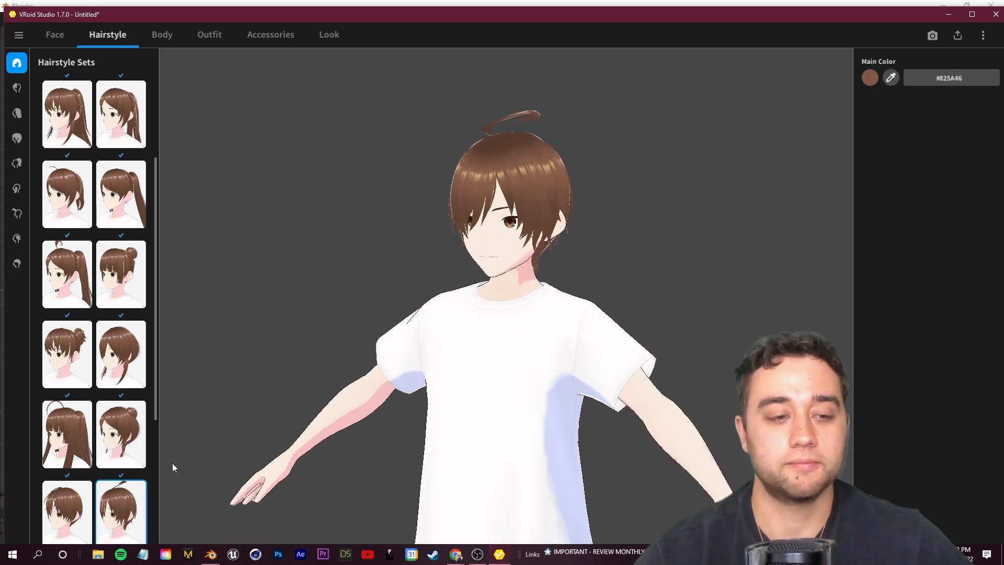
- Give the model a short haircut without the raised strand and bring up the eye whites options for the face
{"action": "scroll", "coordinate": [105, 444], "scroll_direction": "down", "scroll_amount": 5}
{"action": "left_click", "coordinate": [67, 267]}
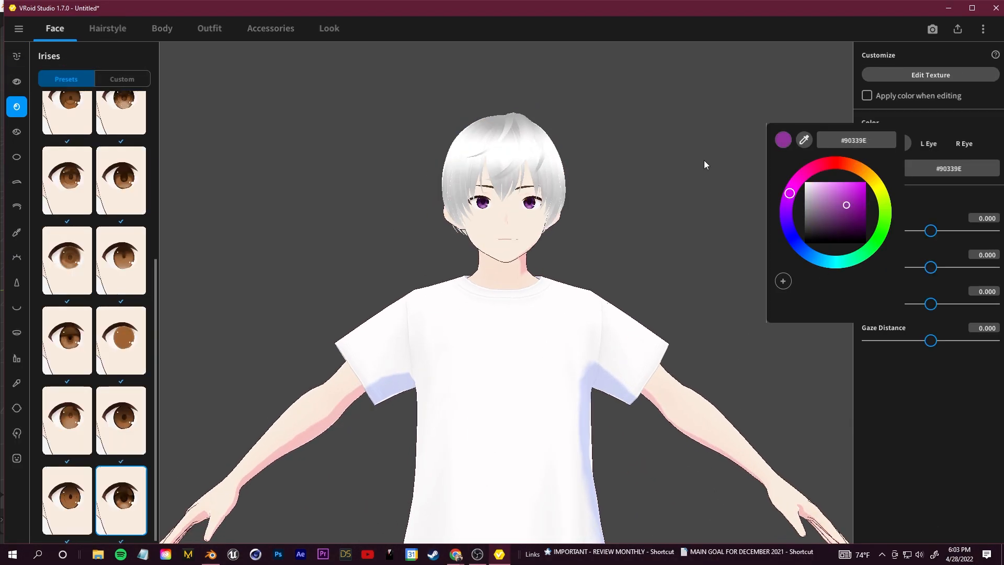
{"action": "left_click", "coordinate": [17, 157]}
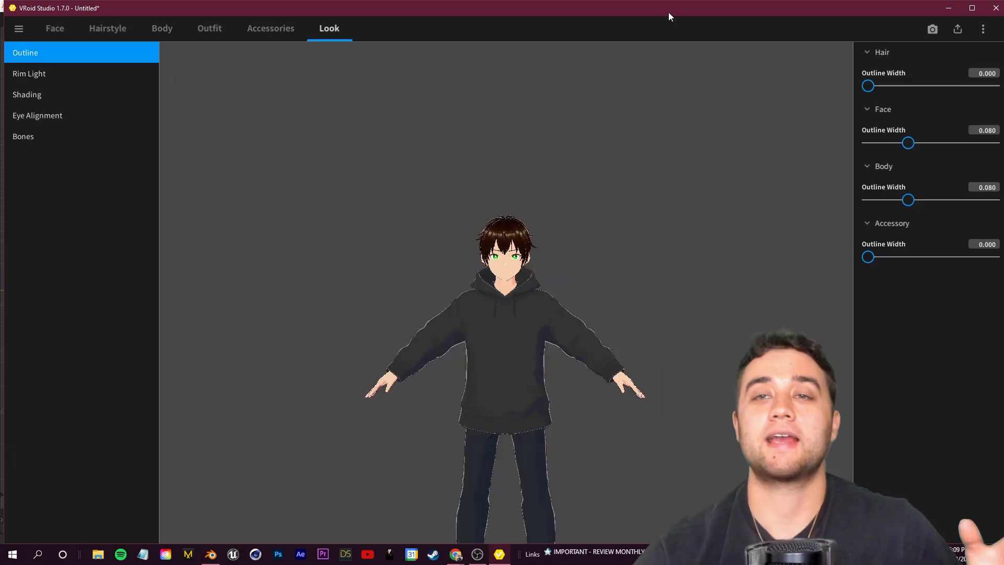
- Look over the character in the dark hoodie and revisit its hairstyle, body, face and look settings
{"action": "scroll", "coordinate": [657, 238], "scroll_direction": "up", "scroll_amount": 1}
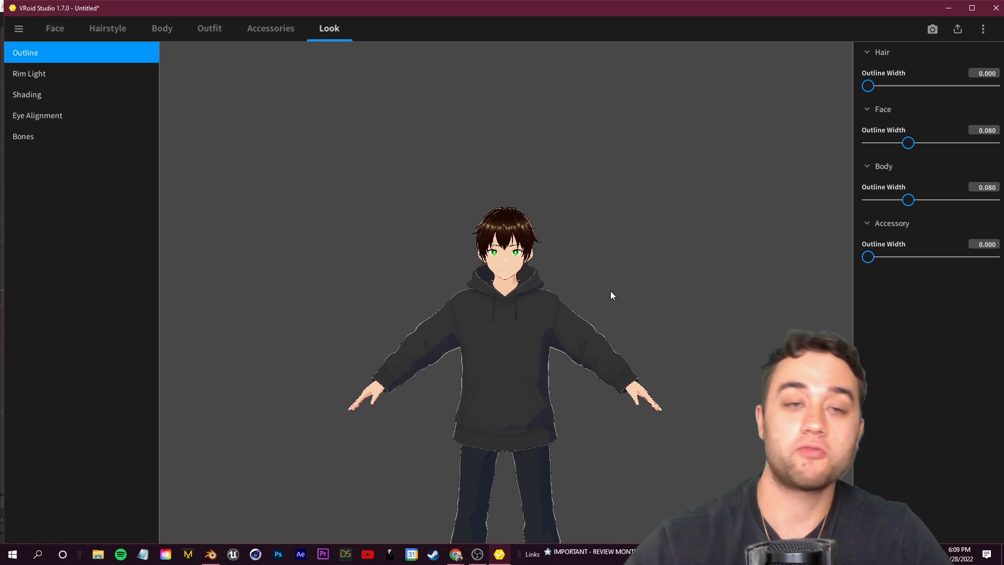
{"action": "scroll", "coordinate": [616, 290], "scroll_direction": "up", "scroll_amount": 3}
{"action": "left_click", "coordinate": [94, 34]}
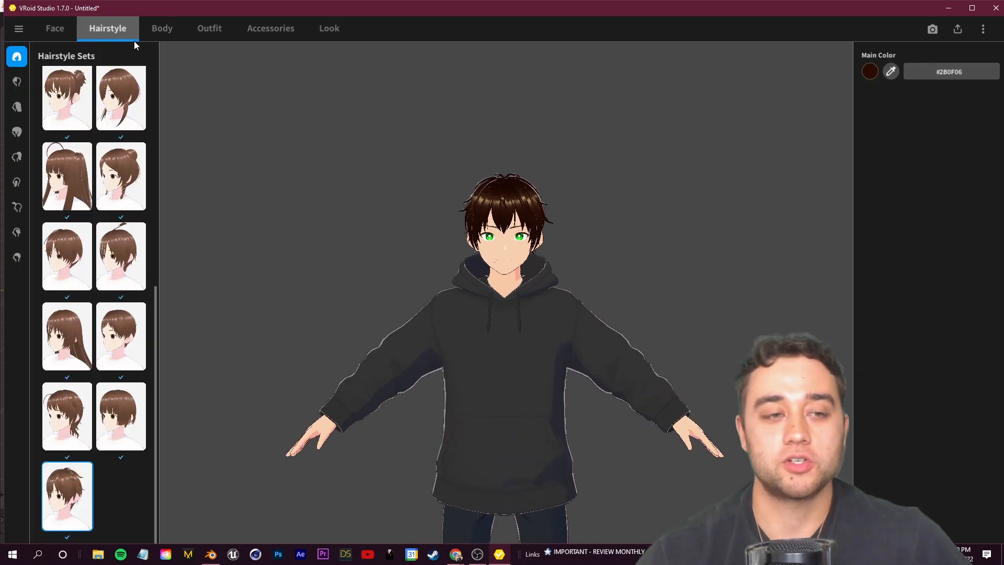
{"action": "left_click", "coordinate": [158, 30]}
{"action": "left_click", "coordinate": [57, 36]}
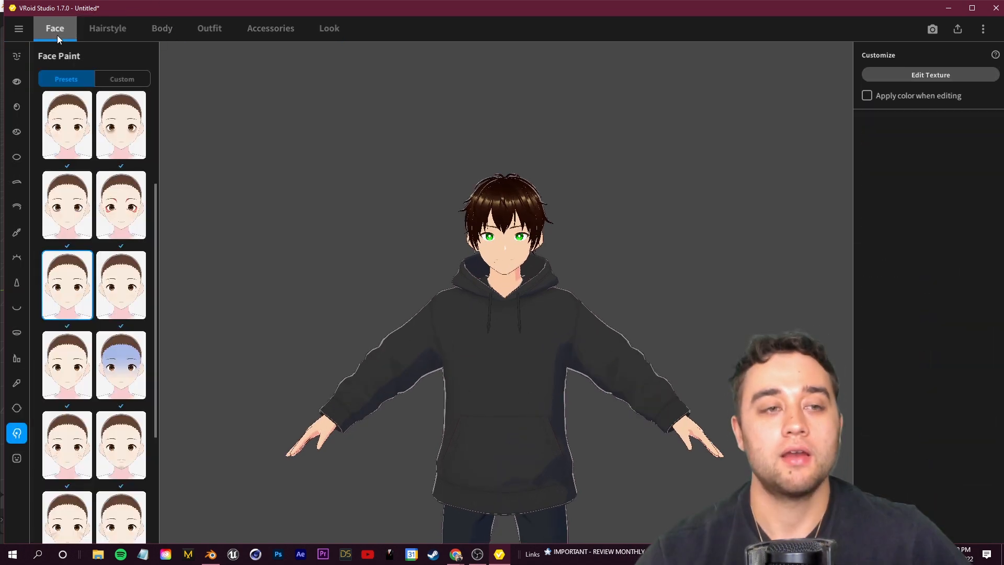
{"action": "left_click", "coordinate": [329, 29]}
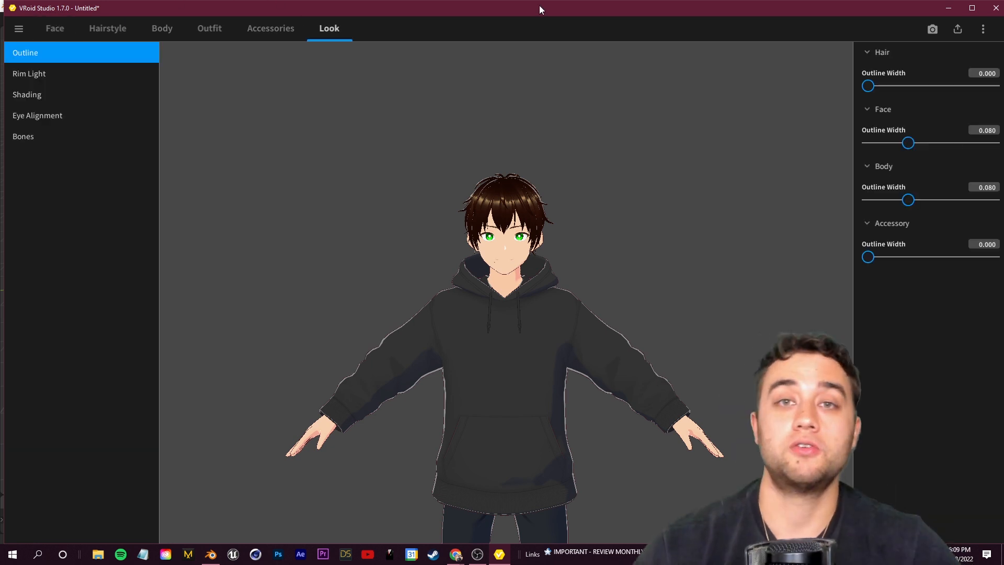
- Open the VRM export for the character and review its polygon reduction options
{"action": "left_click", "coordinate": [956, 30]}
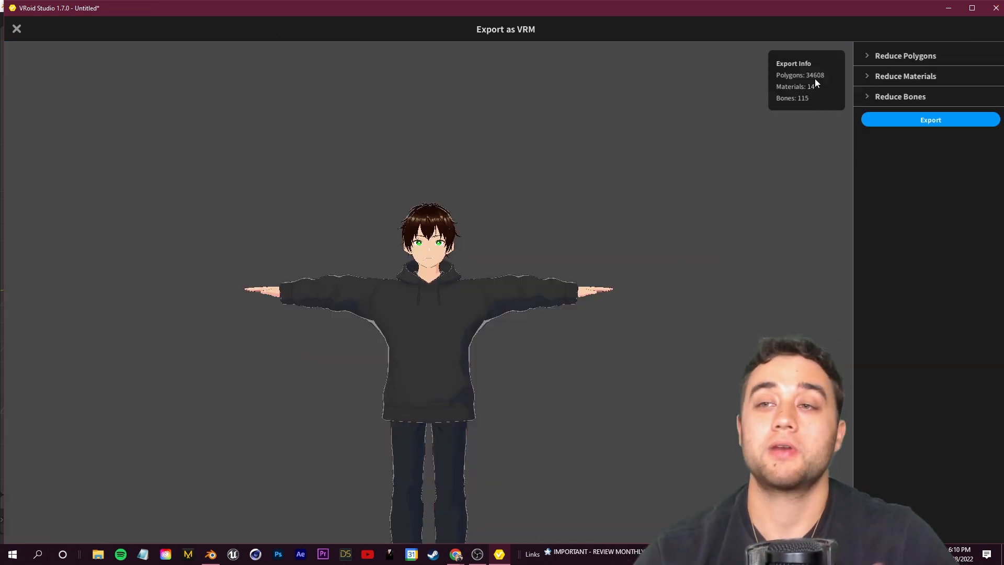
{"action": "left_click", "coordinate": [860, 58]}
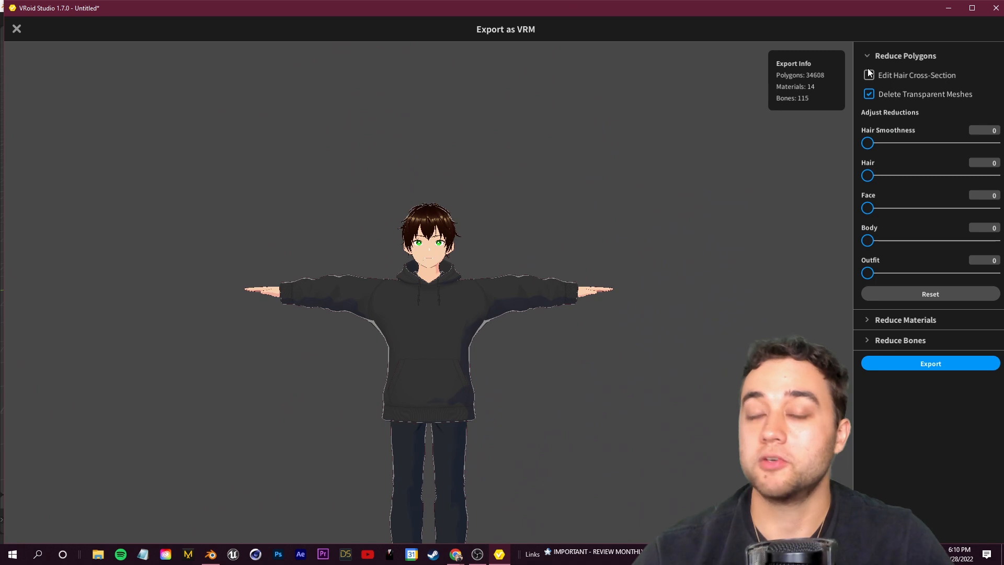
{"action": "scroll", "coordinate": [454, 305], "scroll_direction": "up", "scroll_amount": 3}
{"action": "right_click_drag", "start_coordinate": [525, 193], "coordinate": [536, 205]}
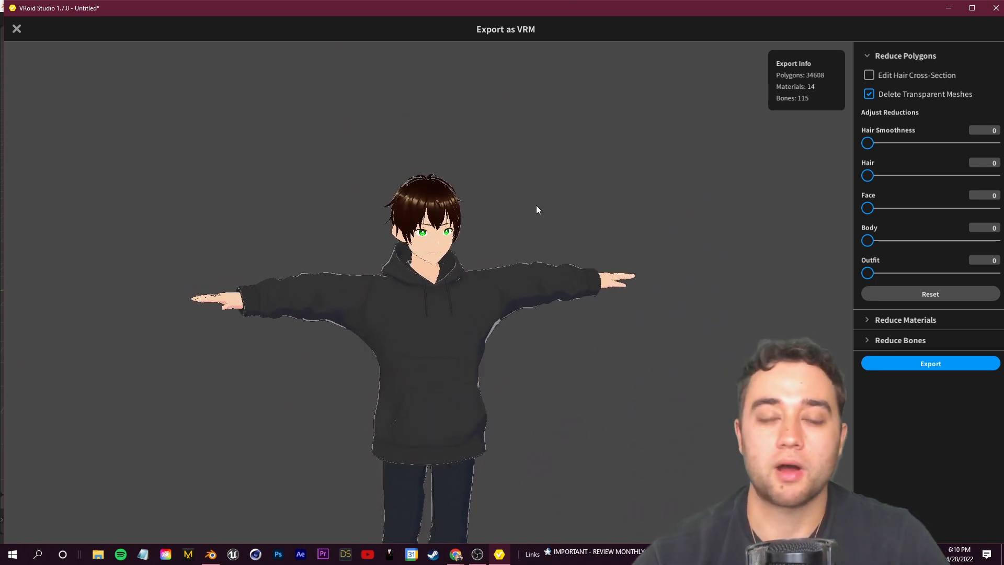
{"action": "left_click", "coordinate": [871, 58]}
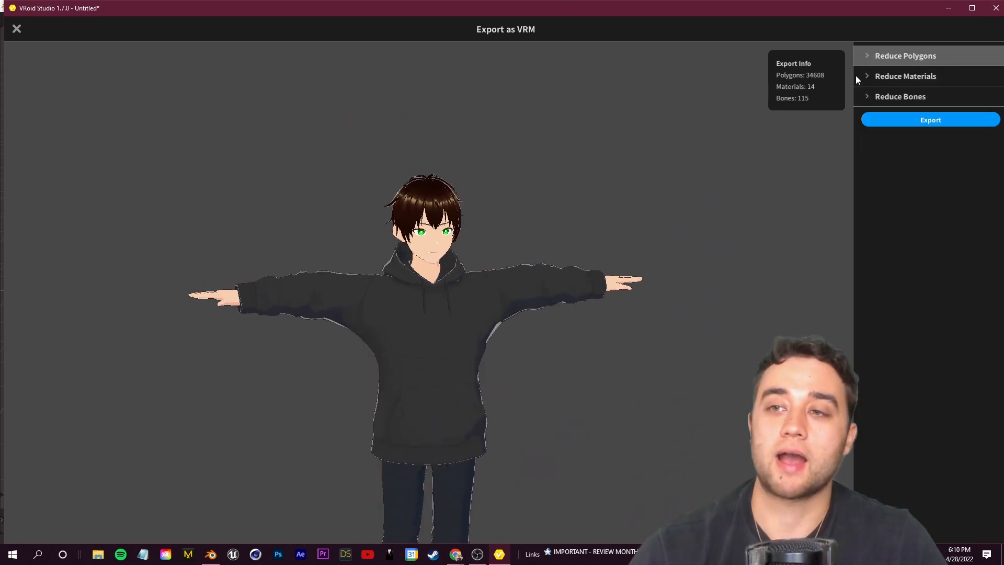
- Title the avatar "fdsafdsaf" in the VRM settings and export it with the Redistribution Prohibited license
{"action": "left_click", "coordinate": [914, 122]}
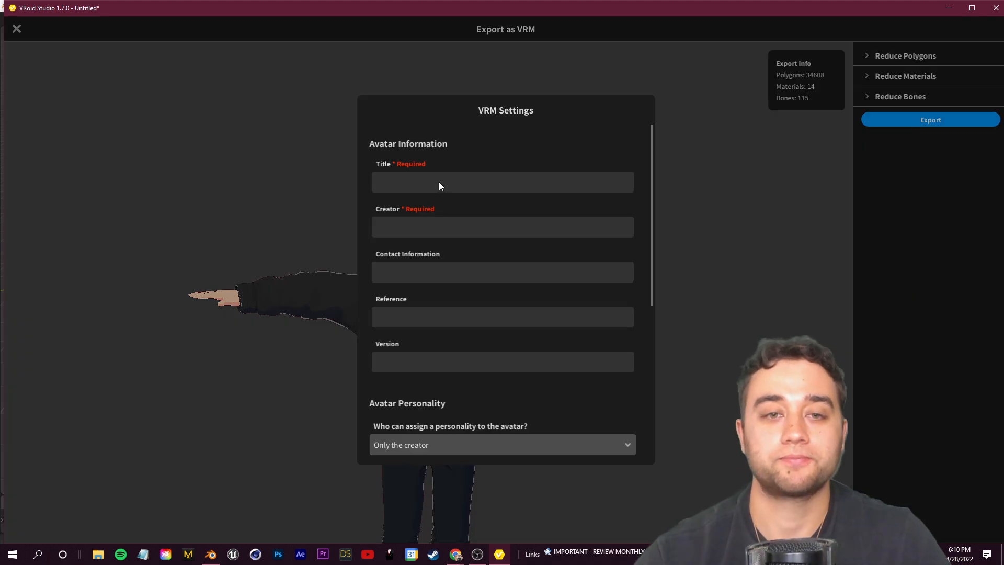
{"action": "left_click", "coordinate": [437, 184]}
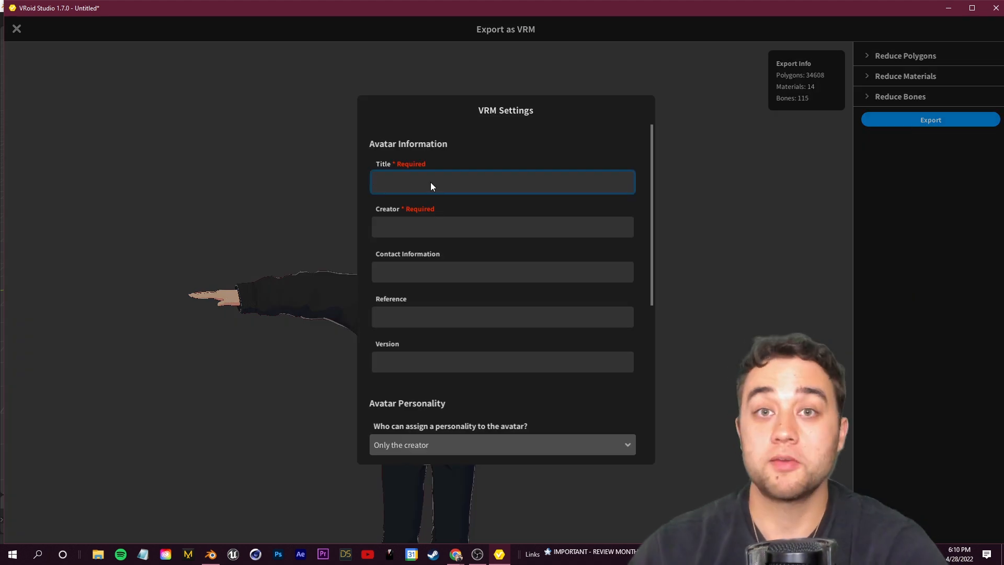
{"action": "type", "text": "safd"}
{"action": "left_click", "coordinate": [421, 227]}
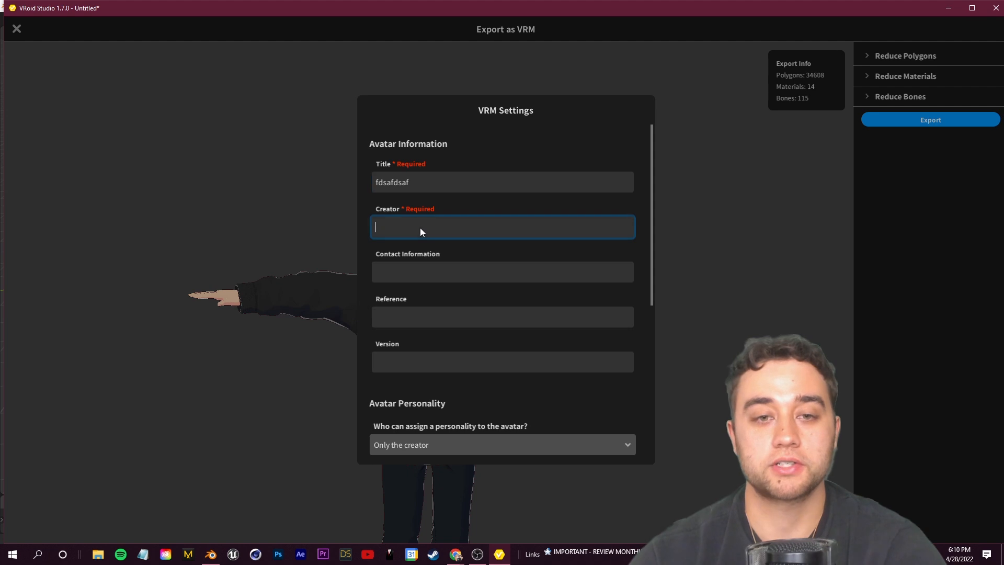
{"action": "scroll", "coordinate": [457, 295], "scroll_direction": "down", "scroll_amount": 3}
{"action": "scroll", "coordinate": [514, 386], "scroll_direction": "down", "scroll_amount": 4}
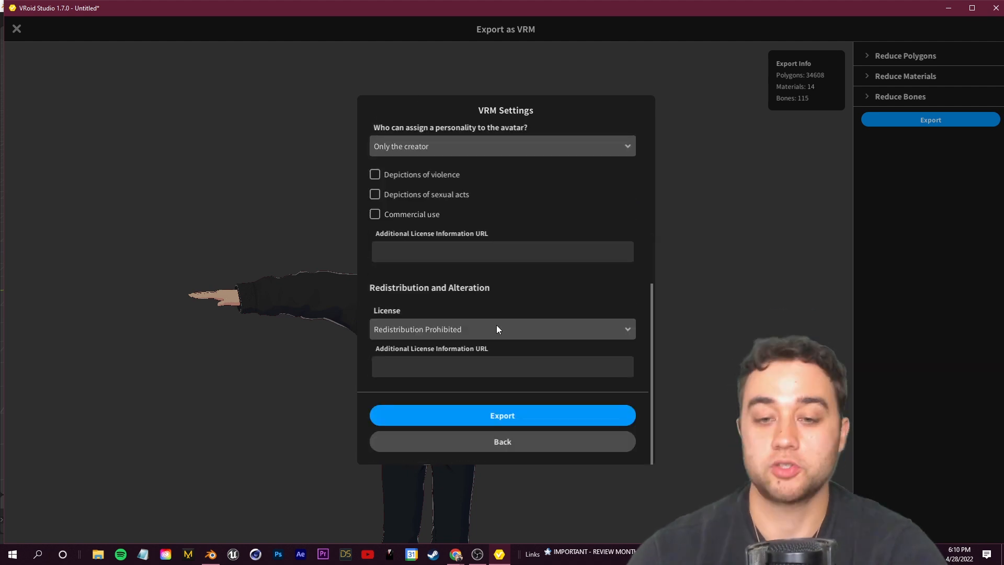
{"action": "left_click", "coordinate": [517, 415]}
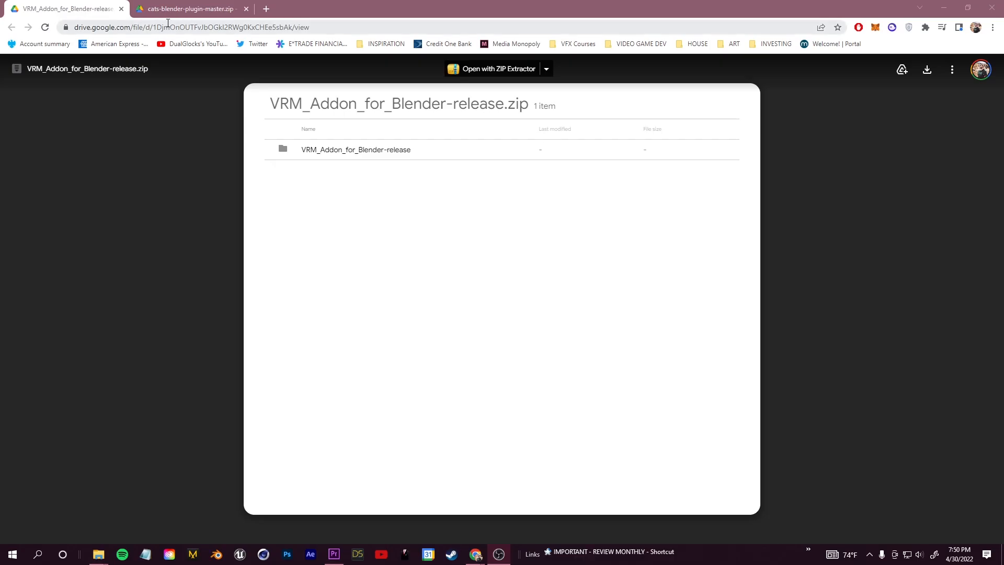
- Check both add-on archives in the browser and download VRM_Addon_for_Blender-release.zip from Google Drive
{"action": "left_click", "coordinate": [166, 9]}
{"action": "left_click", "coordinate": [39, 7]}
{"action": "left_click", "coordinate": [926, 70]}
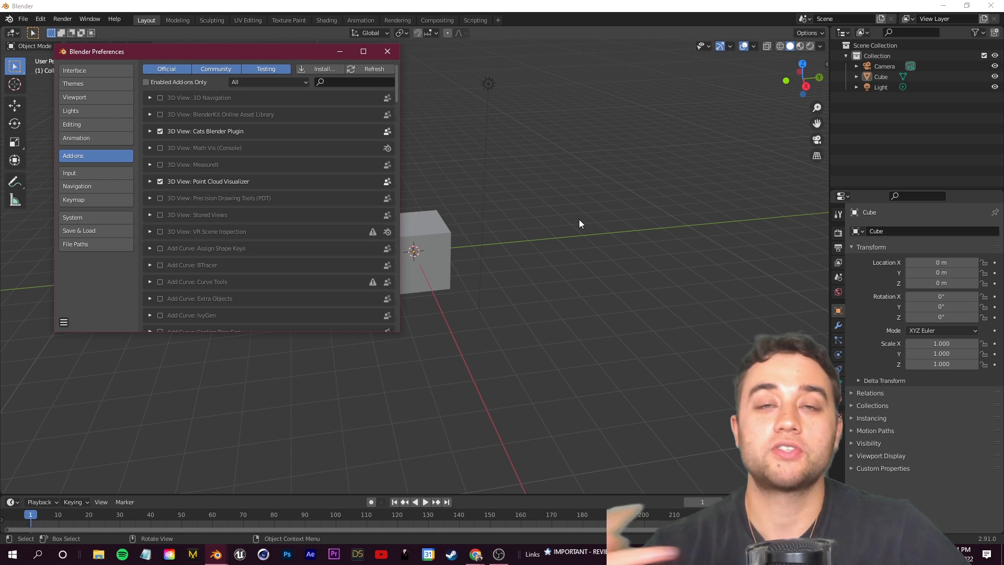
- Review where add-ons are installed in Blender's preferences, cancel the file selection and close the preferences
{"action": "left_click", "coordinate": [386, 51]}
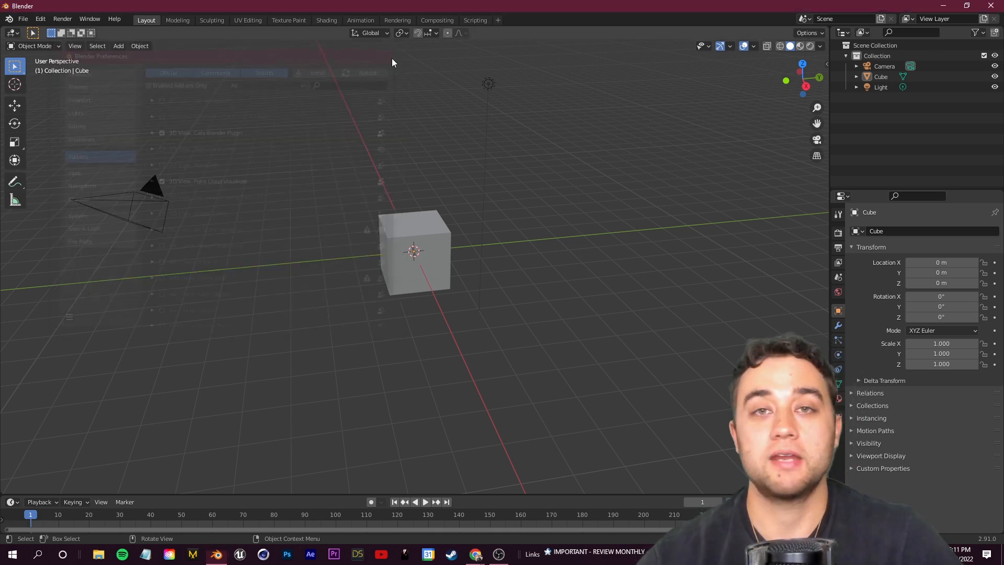
{"action": "left_click", "coordinate": [41, 18]}
{"action": "left_click", "coordinate": [77, 167]}
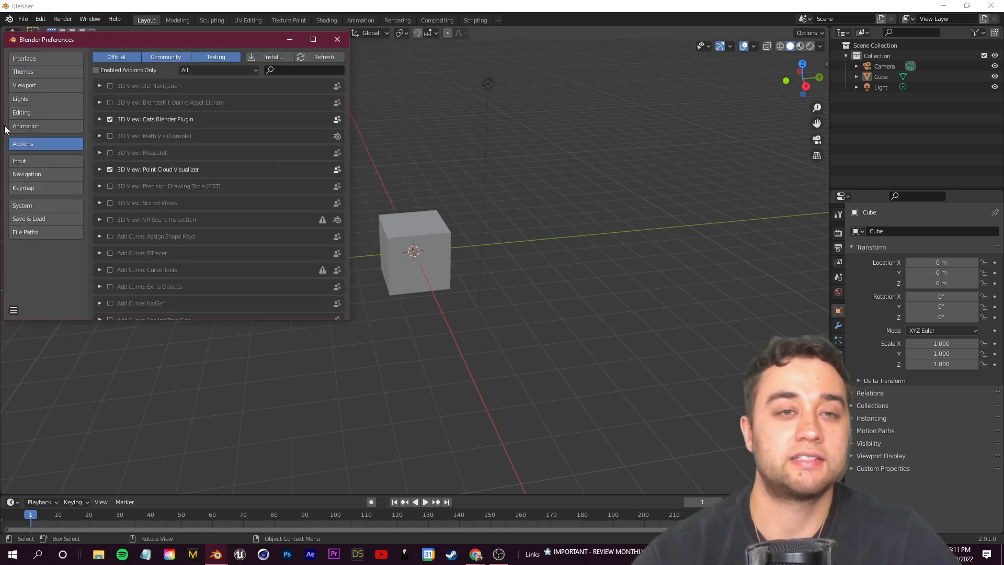
{"action": "left_click", "coordinate": [274, 57]}
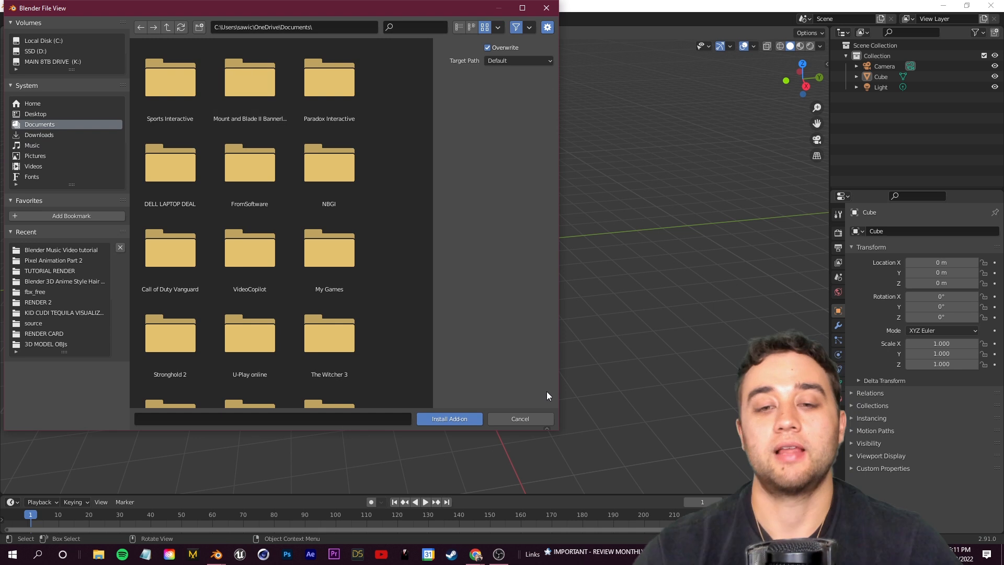
{"action": "left_click", "coordinate": [528, 421]}
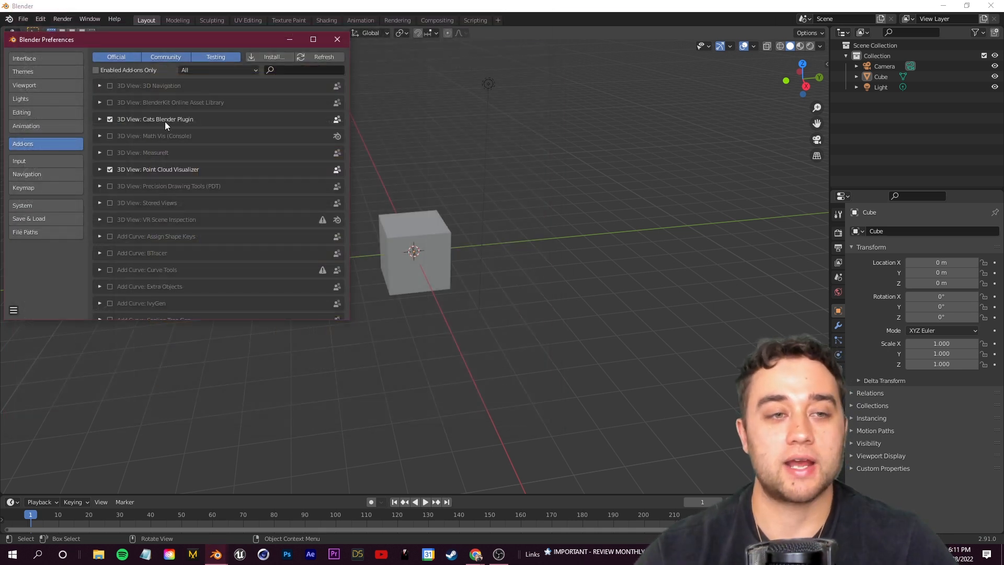
{"action": "left_click", "coordinate": [337, 39]}
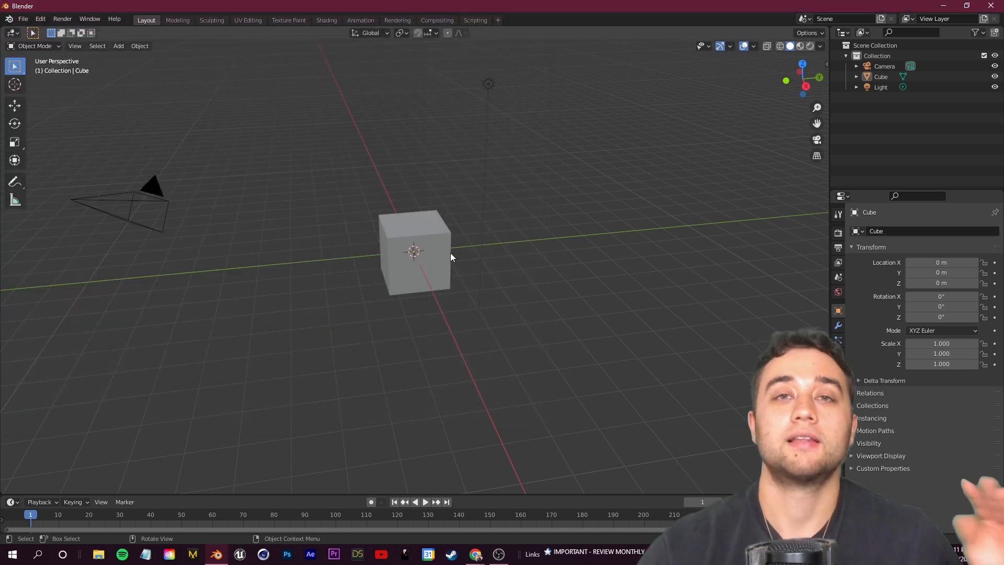
- Delete the default cube and bring up the CATS plugin tools for the 3D viewport
{"action": "left_click", "coordinate": [423, 249]}
{"action": "key", "text": "Delete"}
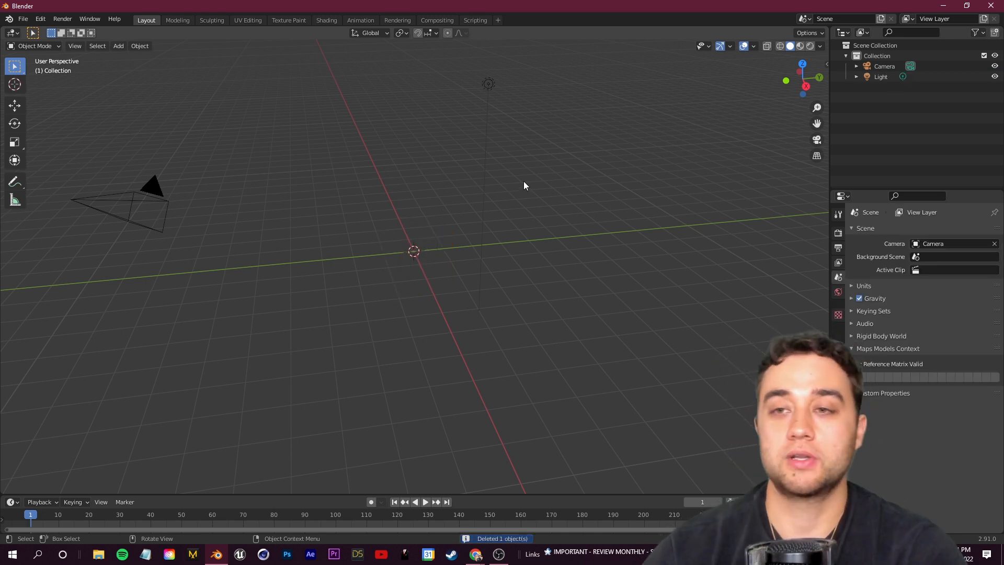
{"action": "key", "text": "n"}
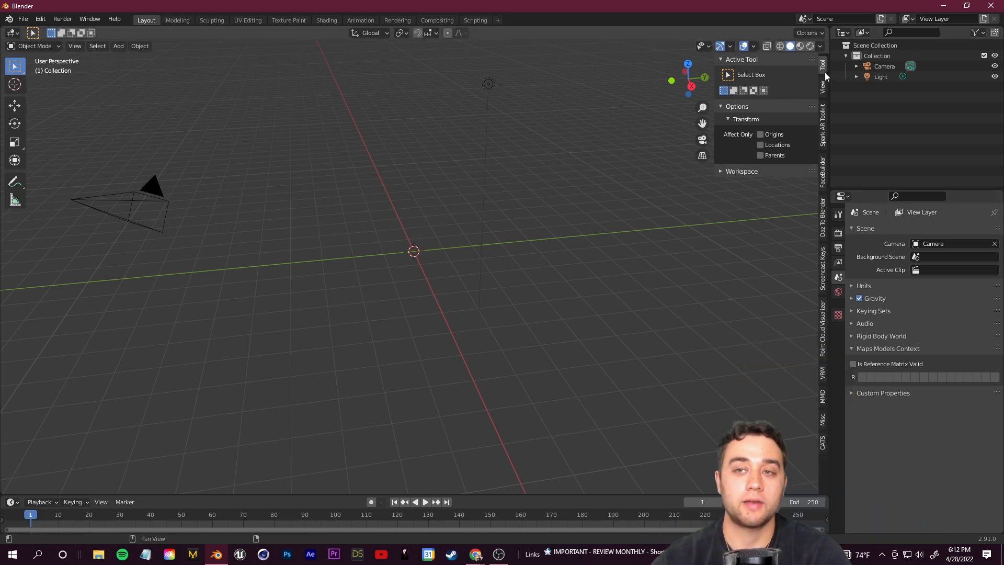
{"action": "left_click", "coordinate": [822, 396]}
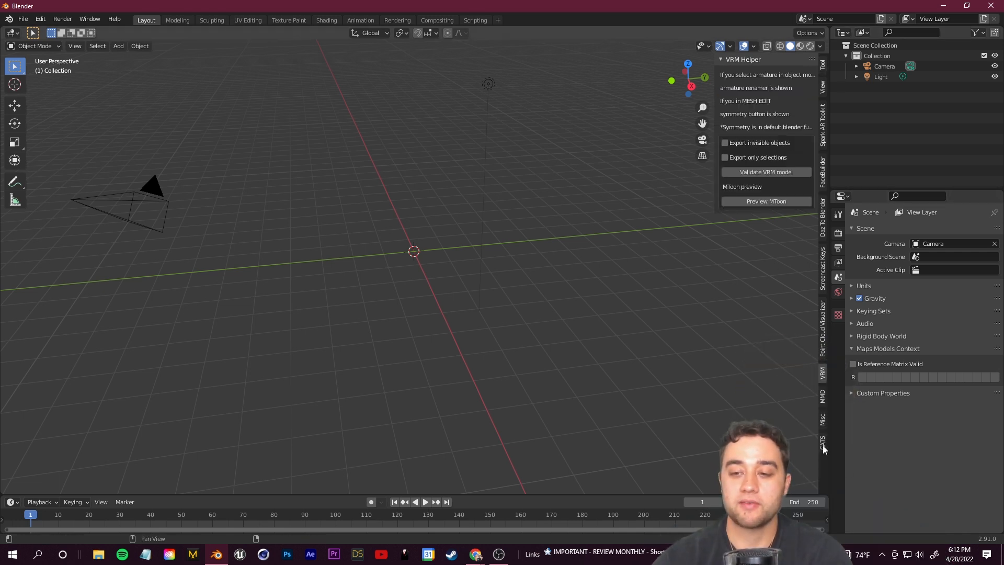
{"action": "left_click", "coordinate": [822, 442]}
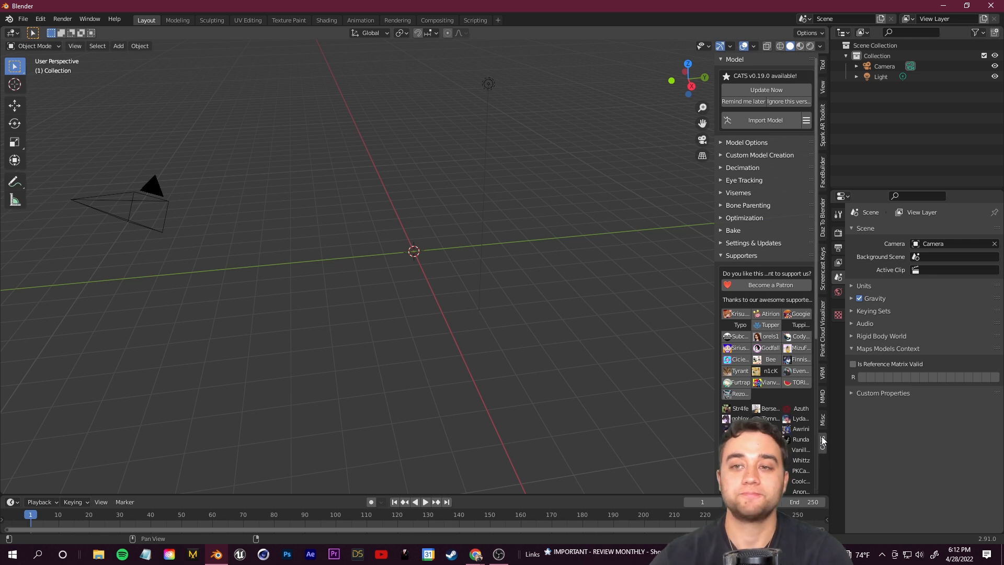
- Import the TUTORIAL.vrm character from the Pixel Animation Part 2 folder with CATS
{"action": "left_click", "coordinate": [765, 120]}
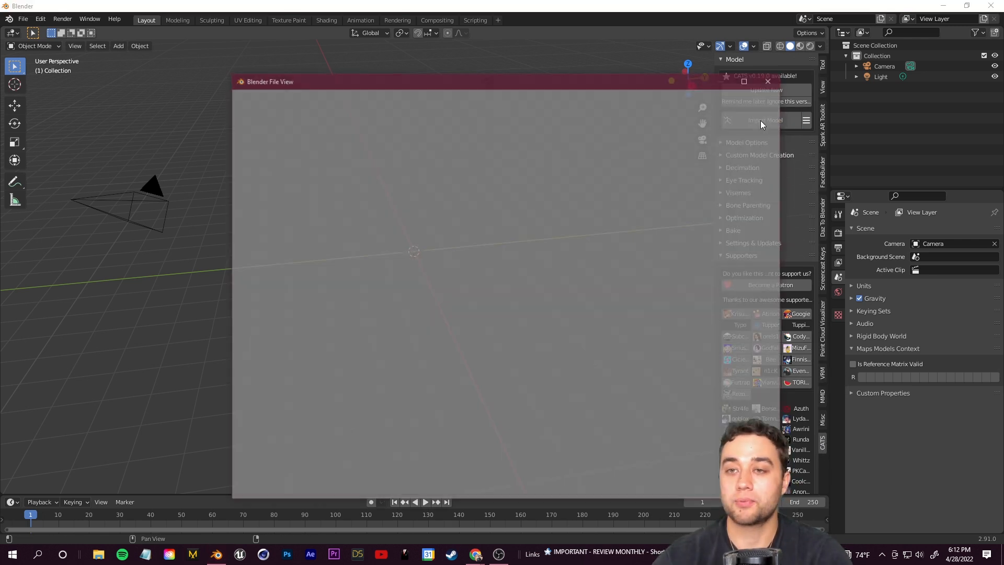
{"action": "left_click_drag", "start_coordinate": [439, 80], "coordinate": [424, 67]}
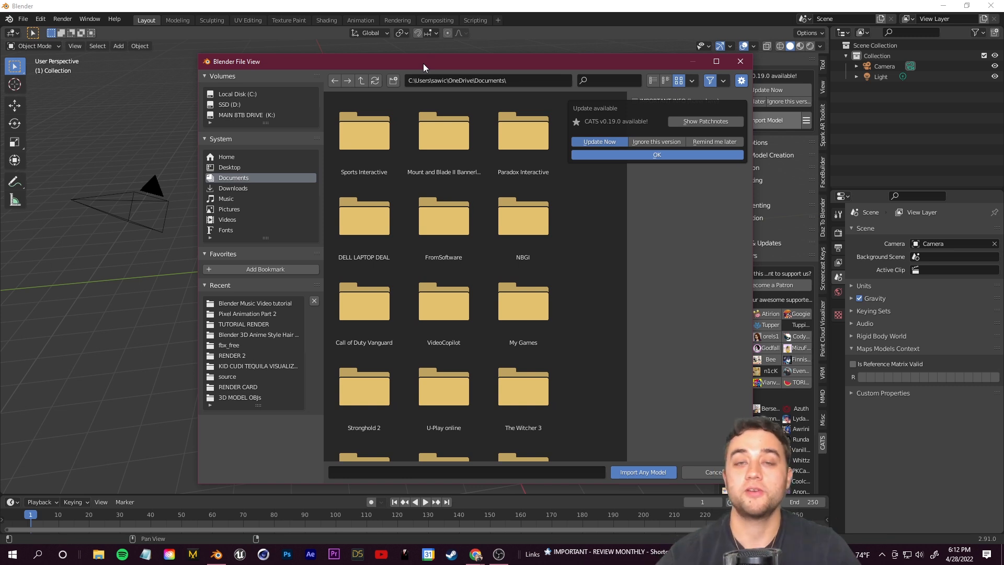
{"action": "left_click", "coordinate": [516, 138]}
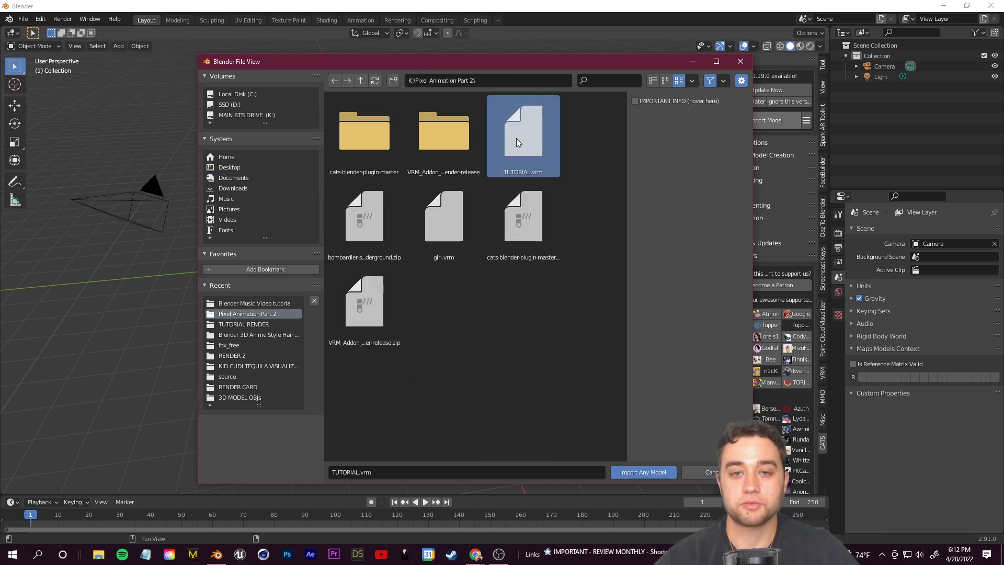
{"action": "left_click", "coordinate": [635, 472]}
- Switch the viewport to rendered shading and run the CATS Fix Model operation on the imported character
{"action": "middle_click_drag", "start_coordinate": [321, 123], "coordinate": [565, 239]}
{"action": "scroll", "coordinate": [565, 243], "scroll_direction": "up", "scroll_amount": 5}
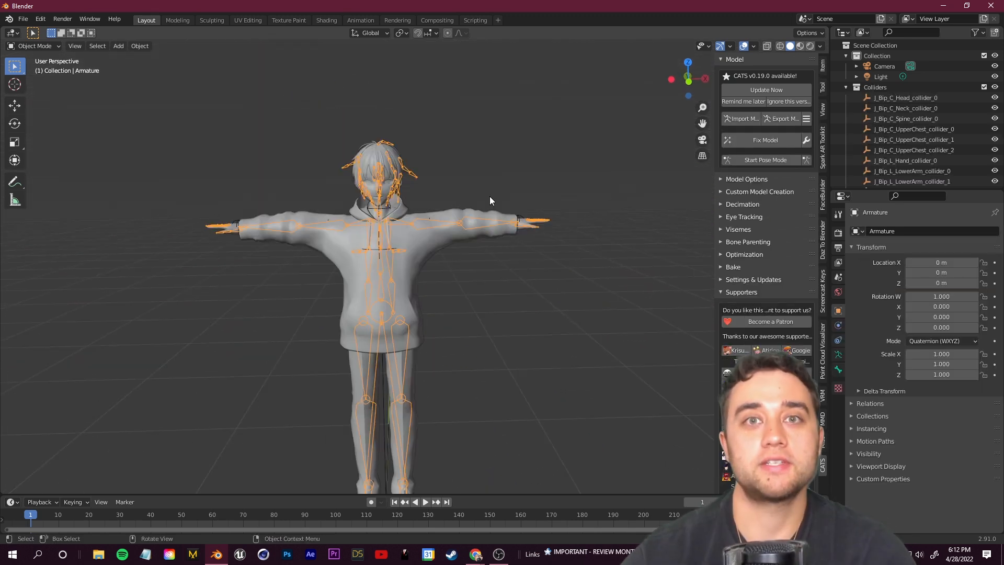
{"action": "left_click", "coordinate": [809, 47]}
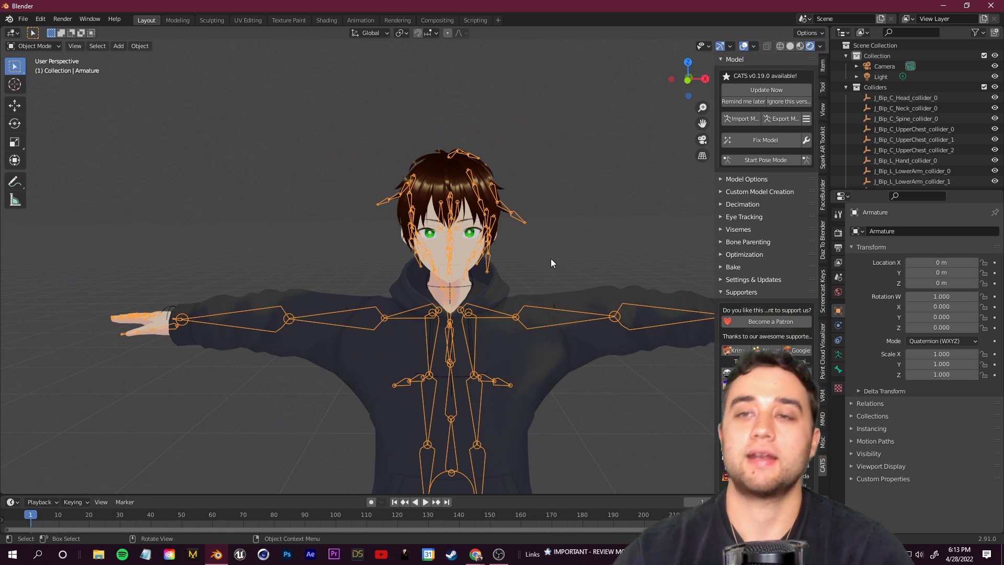
{"action": "left_click", "coordinate": [775, 141]}
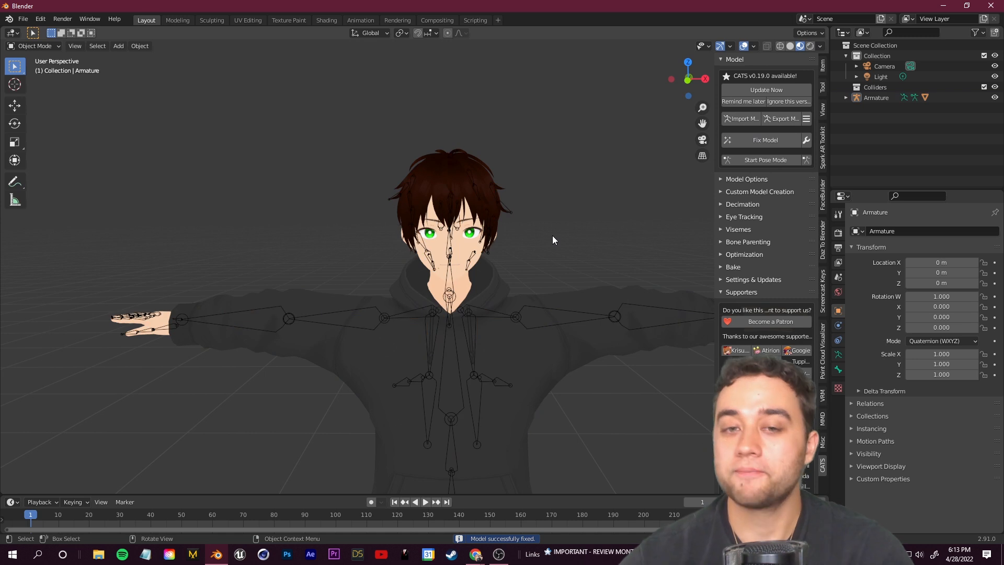
- Inspect the fixed character and its armature from several distances and angles, including the face
{"action": "scroll", "coordinate": [552, 235], "scroll_direction": "down", "scroll_amount": 5}
{"action": "middle_click_drag", "start_coordinate": [532, 217], "coordinate": [555, 246]}
{"action": "scroll", "coordinate": [501, 180], "scroll_direction": "down", "scroll_amount": 5}
{"action": "scroll", "coordinate": [639, 283], "scroll_direction": "up", "scroll_amount": 4}
{"action": "middle_click_drag", "start_coordinate": [639, 283], "coordinate": [366, 231], "text": "shift"}
{"action": "scroll", "coordinate": [440, 244], "scroll_direction": "up", "scroll_amount": 2}
{"action": "middle_click_drag", "start_coordinate": [441, 244], "coordinate": [509, 284]}
{"action": "left_click", "coordinate": [397, 208]}
{"action": "left_click", "coordinate": [425, 210]}
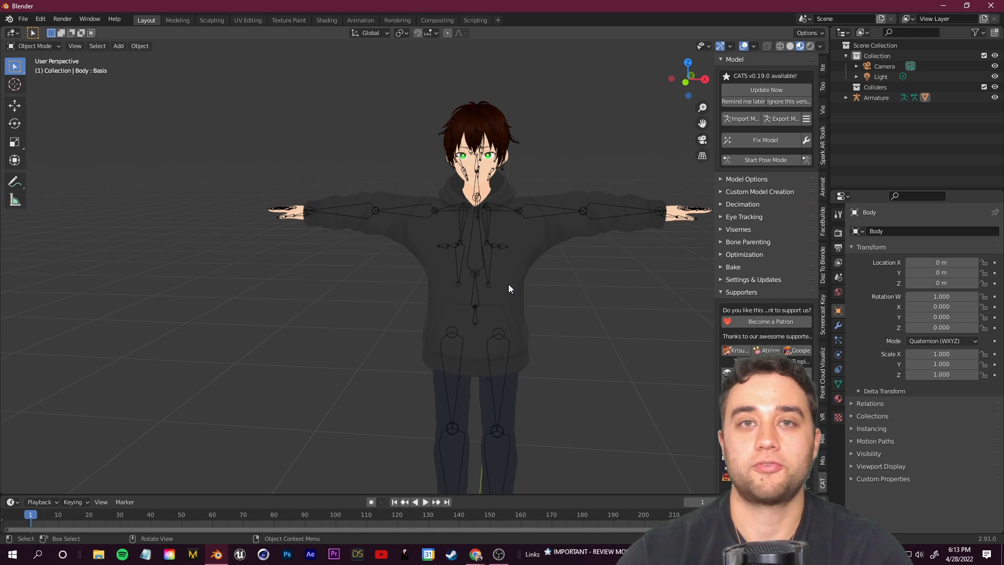
{"action": "scroll", "coordinate": [491, 258], "scroll_direction": "up", "scroll_amount": 4}
{"action": "middle_click_drag", "start_coordinate": [534, 141], "coordinate": [420, 338], "text": "shift"}
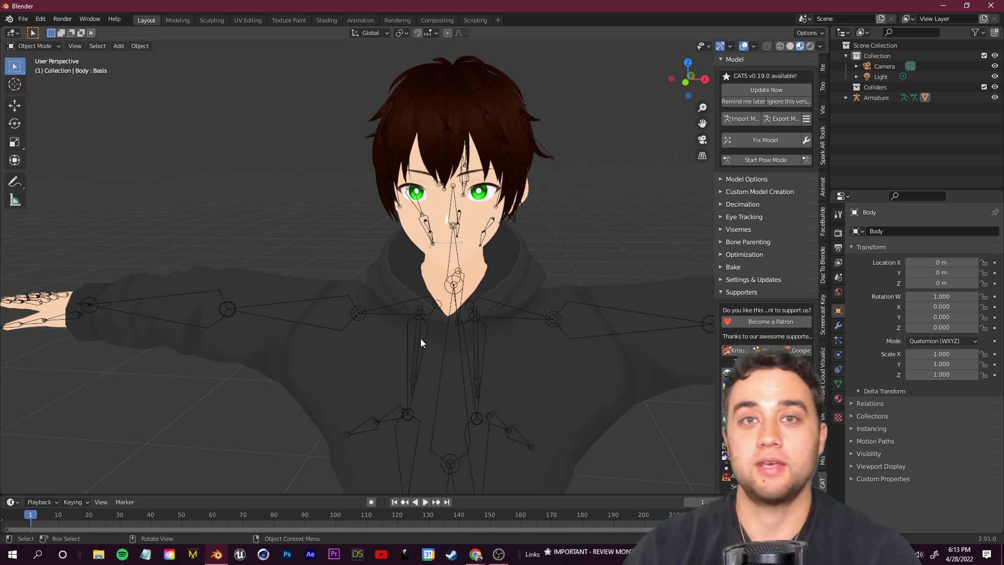
- Select the character's Body mesh and show its vertex groups and shape keys
{"action": "middle_click_drag", "start_coordinate": [420, 337], "coordinate": [485, 230]}
{"action": "left_click", "coordinate": [470, 212]}
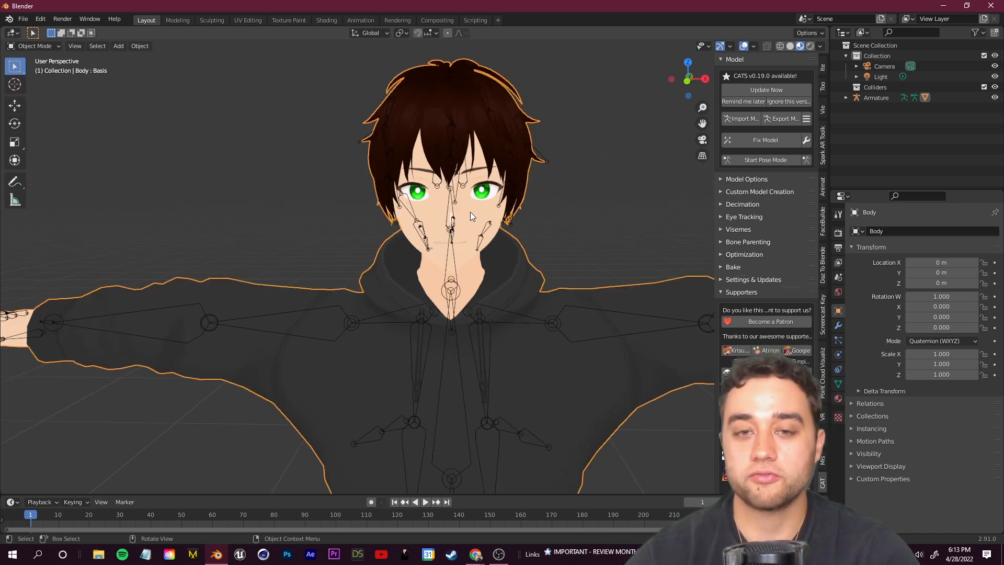
{"action": "left_click", "coordinate": [839, 385]}
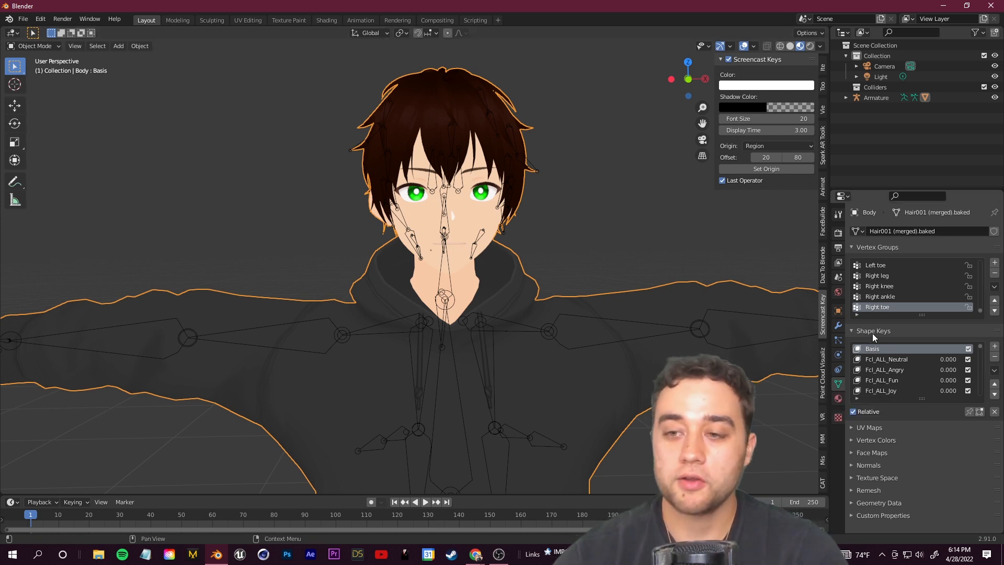
- Look through the Body mesh's facial shape keys, try Fcl_ALL_Sorrow at 1.000 on the face and undo it
{"action": "scroll", "coordinate": [899, 369], "scroll_direction": "down", "scroll_amount": 12}
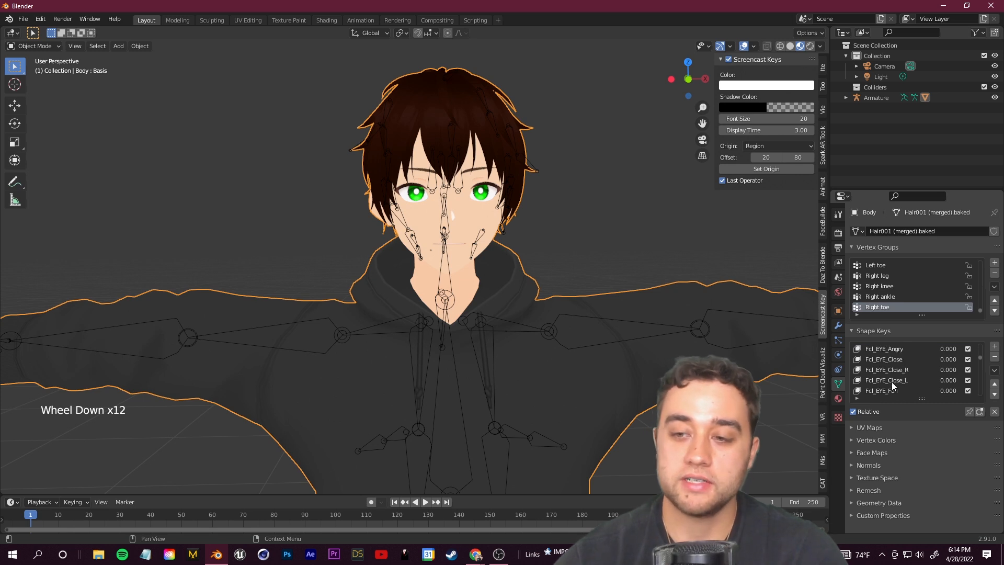
{"action": "scroll", "coordinate": [899, 380], "scroll_direction": "down", "scroll_amount": 3}
{"action": "scroll", "coordinate": [878, 373], "scroll_direction": "up", "scroll_amount": 8}
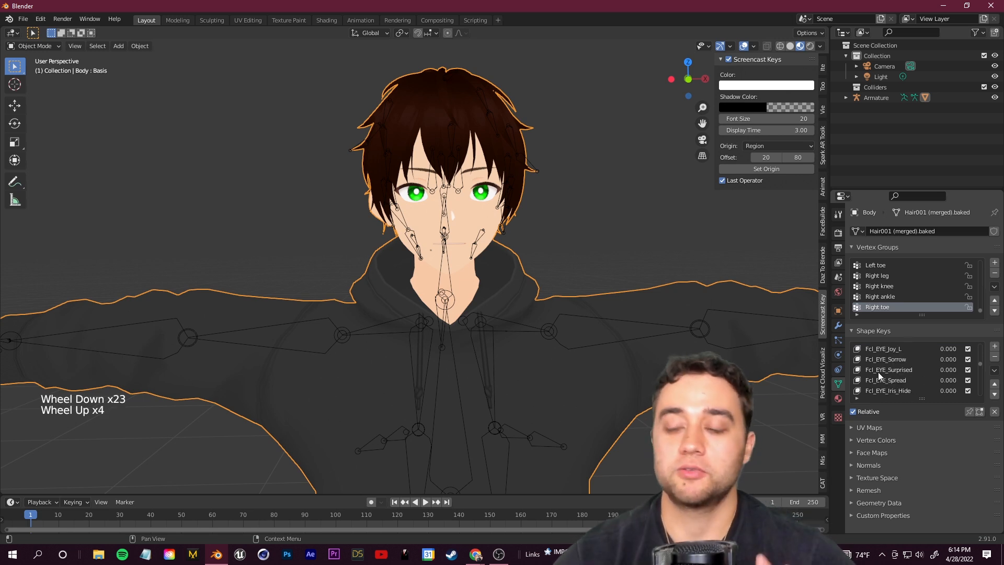
{"action": "scroll", "coordinate": [884, 378], "scroll_direction": "up", "scroll_amount": 16}
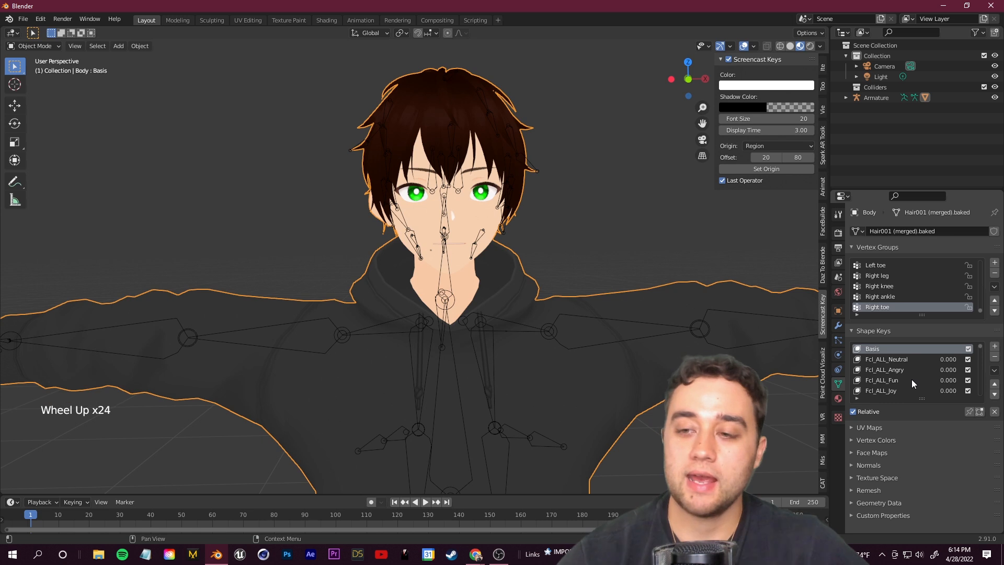
{"action": "scroll", "coordinate": [919, 378], "scroll_direction": "down", "scroll_amount": 2}
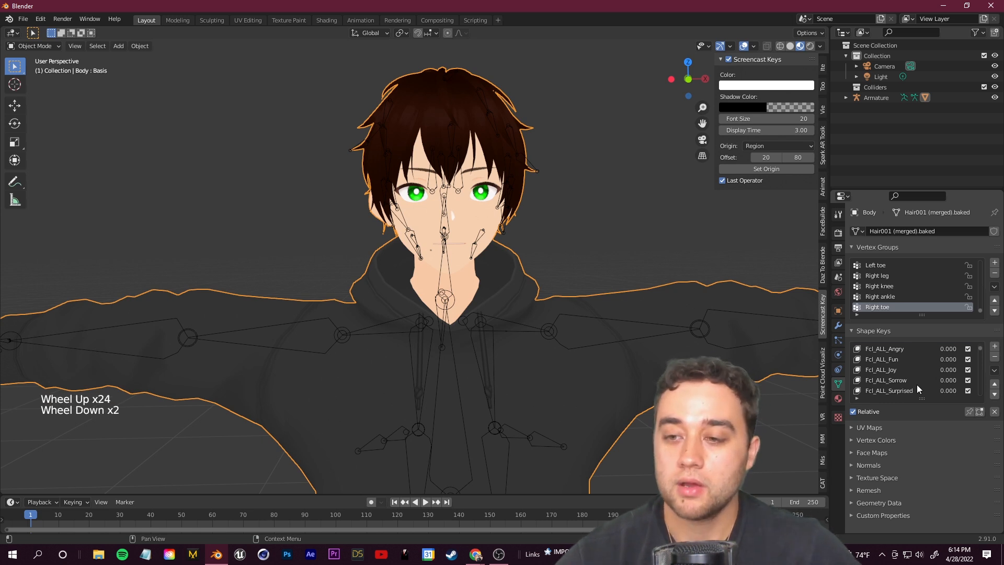
{"action": "left_click_drag", "start_coordinate": [946, 384], "coordinate": [972, 380]}
{"action": "scroll", "coordinate": [322, 222], "scroll_direction": "up", "scroll_amount": 1}
{"action": "scroll", "coordinate": [323, 222], "scroll_direction": "up", "scroll_amount": 4}
{"action": "scroll", "coordinate": [497, 219], "scroll_direction": "down", "scroll_amount": 7}
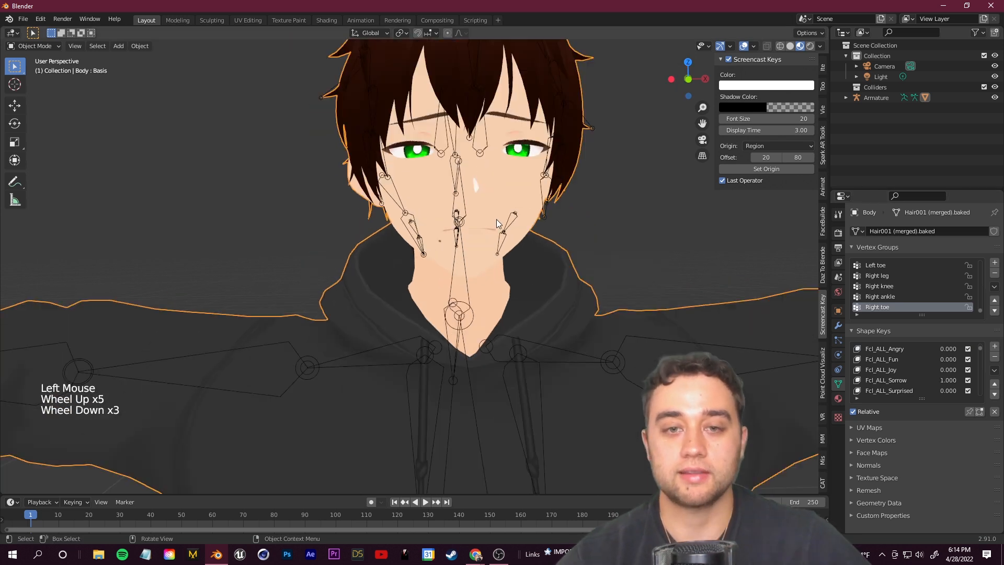
{"action": "key", "text": "ctrl+z"}
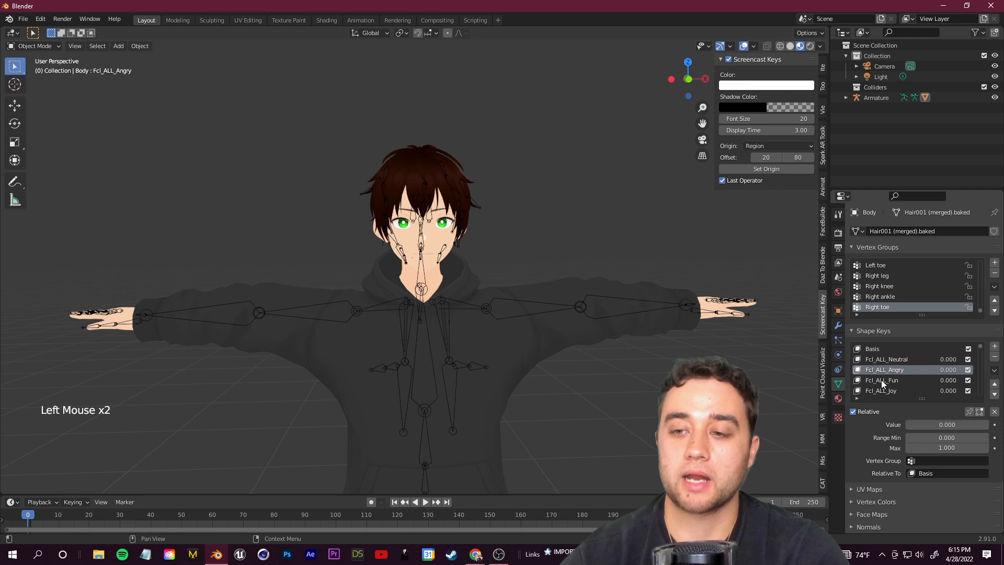
- Keyframe the Fcl_ALL_Angry shape key at value 0.000 on frame 0
{"action": "left_click", "coordinate": [883, 381]}
{"action": "left_click_drag", "start_coordinate": [947, 385], "coordinate": [876, 397]}
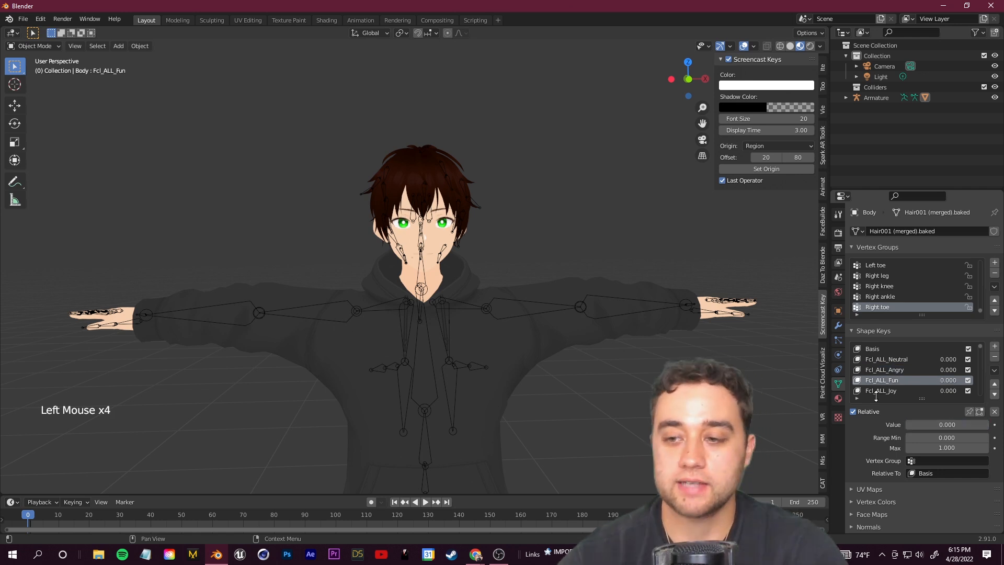
{"action": "left_click", "coordinate": [889, 370]}
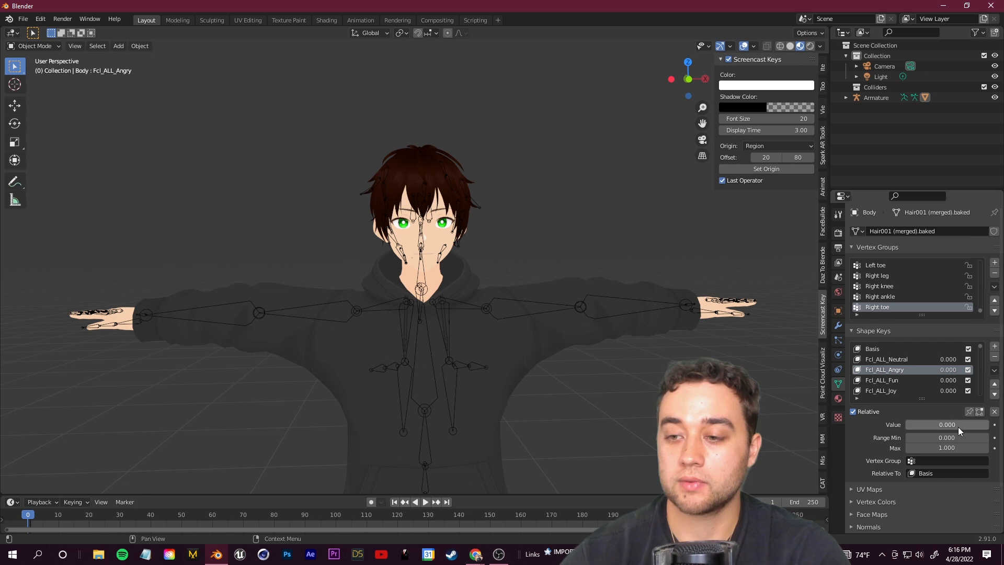
{"action": "left_click", "coordinate": [995, 425]}
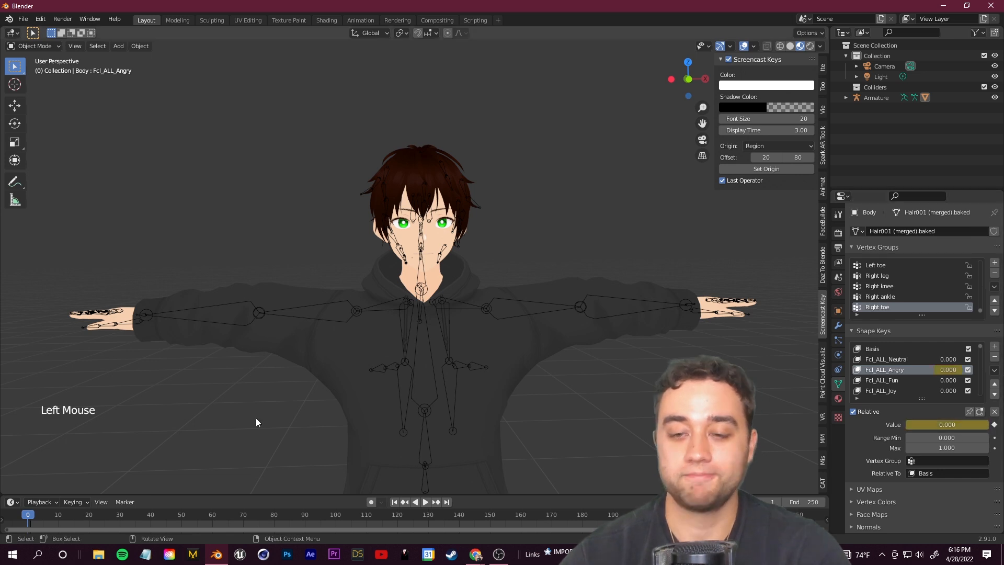
- Set the Fcl_ALL_Angry shape key to 1.000 on frame 20 and keyframe it
{"action": "left_click_drag", "start_coordinate": [29, 514], "coordinate": [89, 520]}
{"action": "left_click_drag", "start_coordinate": [134, 495], "coordinate": [134, 454]}
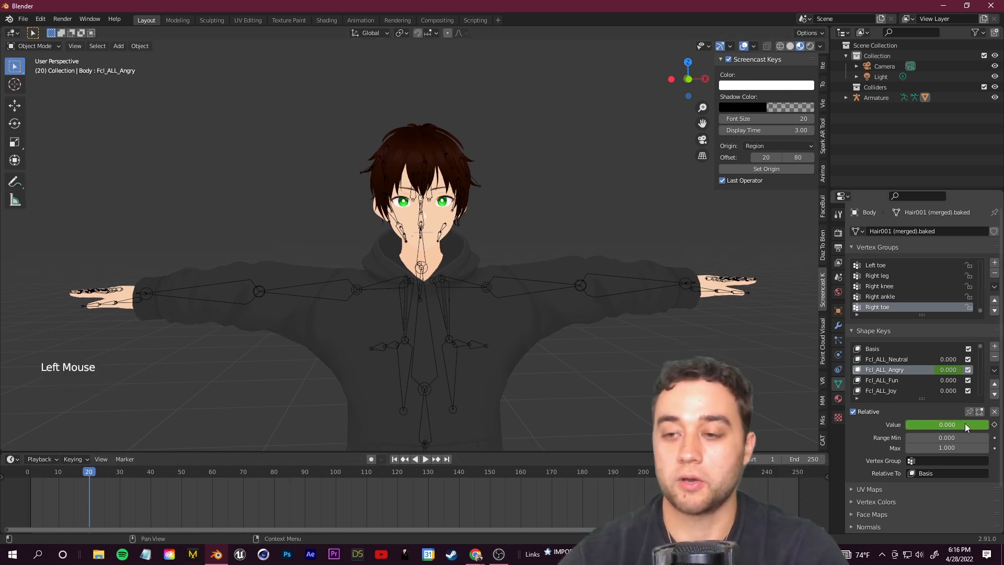
{"action": "left_click_drag", "start_coordinate": [935, 425], "coordinate": [988, 424]}
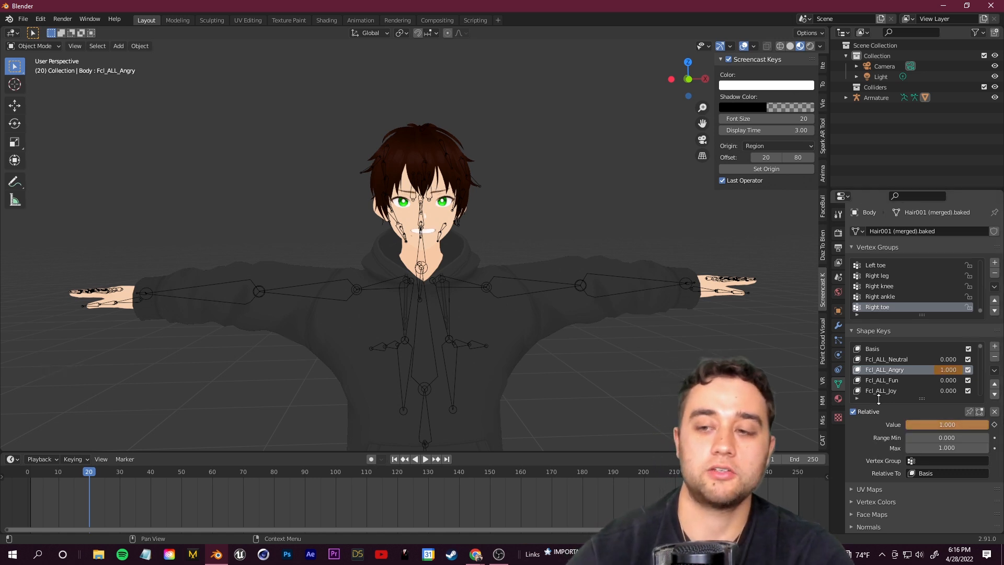
{"action": "left_click", "coordinate": [994, 425]}
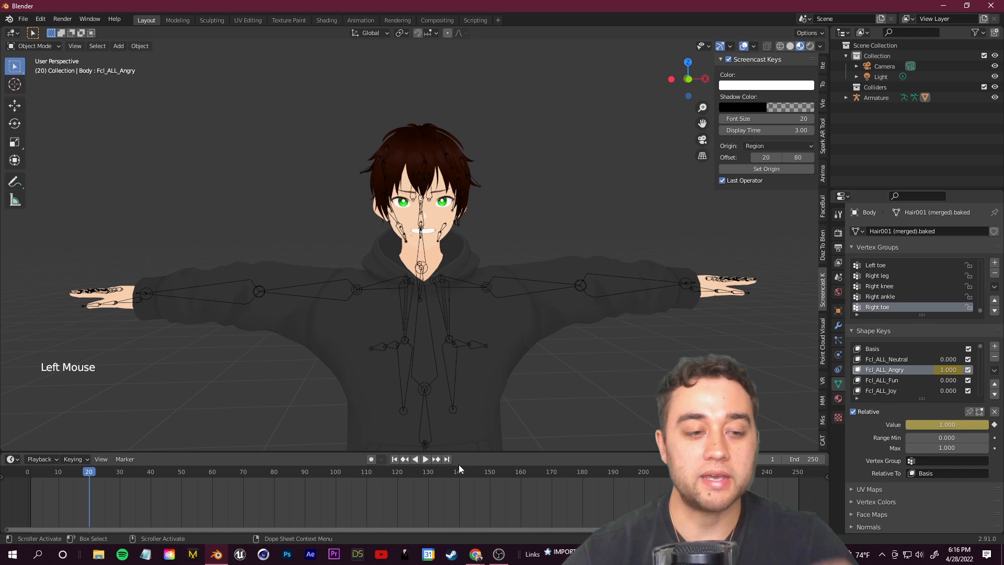
- Enlarge the timeline area, expand the Armature hierarchy and select its Body mesh to display the shape key keyframes
{"action": "left_click", "coordinate": [160, 491]}
{"action": "left_click_drag", "start_coordinate": [138, 453], "coordinate": [167, 378]}
{"action": "left_click", "coordinate": [915, 359]}
{"action": "left_click", "coordinate": [904, 369]}
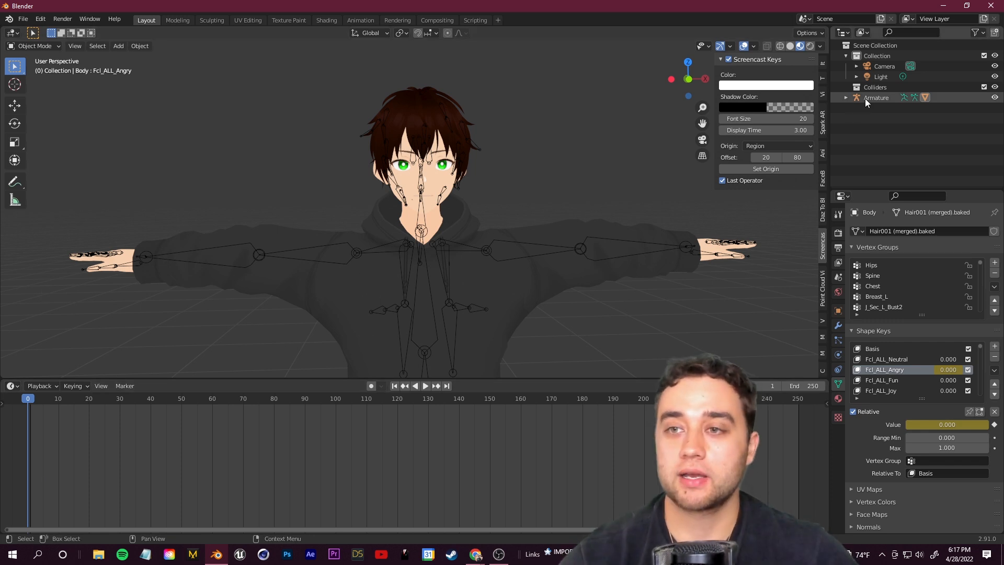
{"action": "left_click", "coordinate": [865, 98]}
{"action": "left_click", "coordinate": [845, 98]}
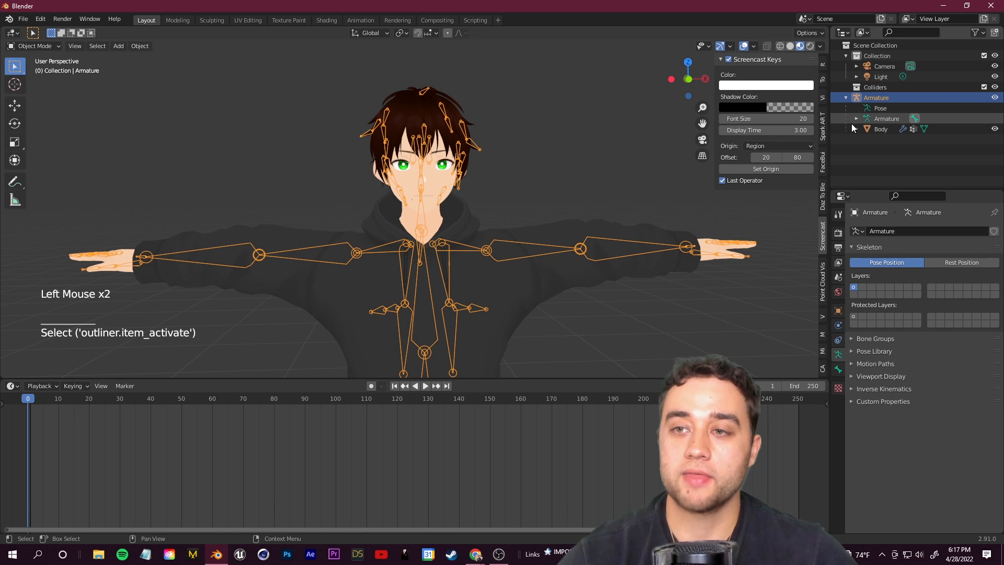
{"action": "left_click", "coordinate": [878, 130]}
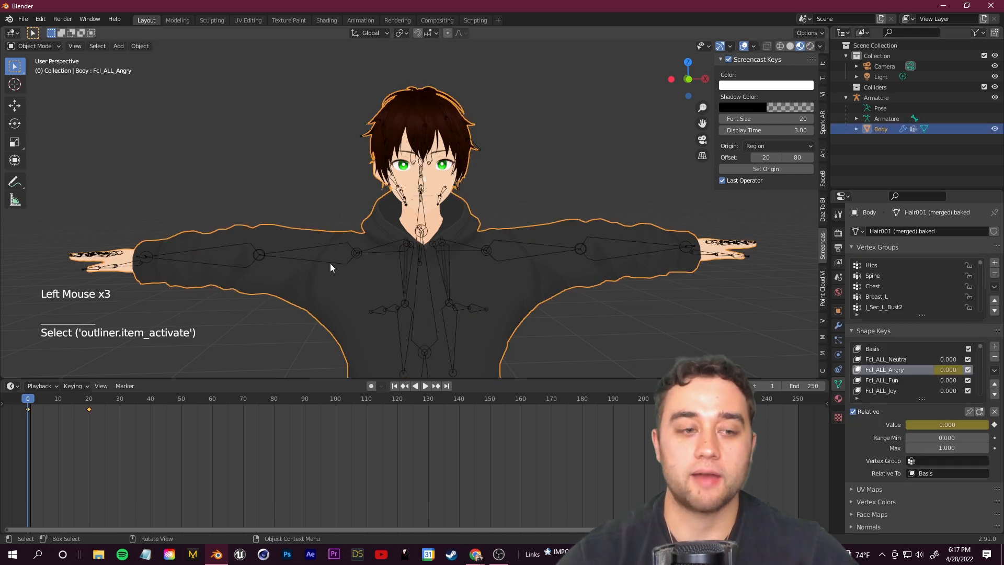
- Retime the Fcl_ALL_Angry keyframe from frame 20 to frame 10, playing back the expression change
{"action": "left_click_drag", "start_coordinate": [31, 402], "coordinate": [6, 409]}
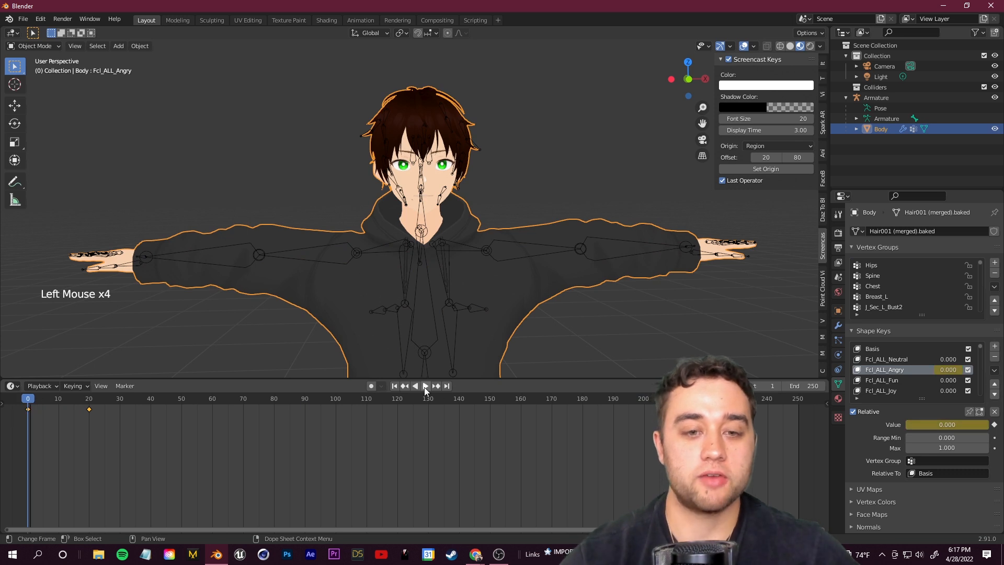
{"action": "left_click", "coordinate": [424, 386]}
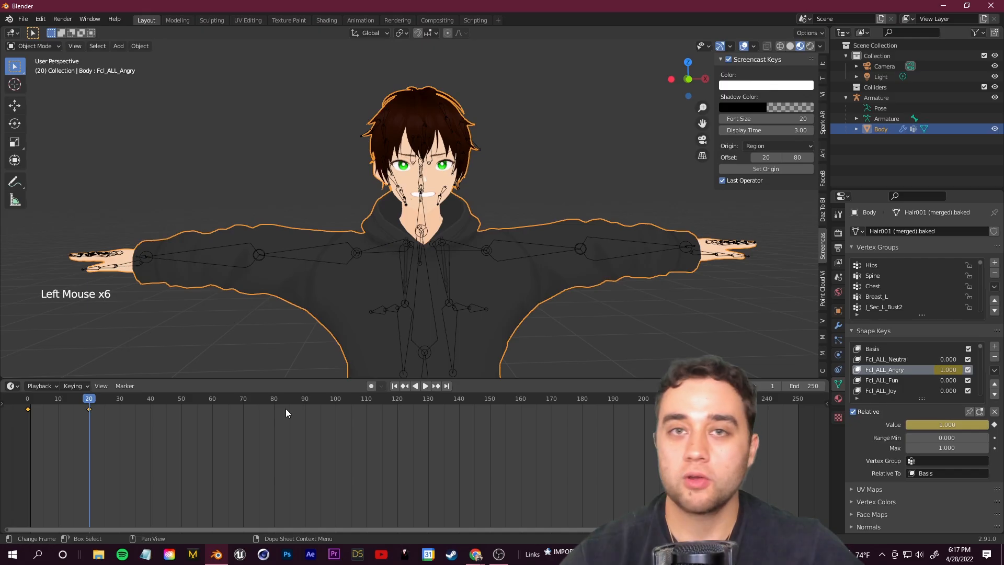
{"action": "left_click", "coordinate": [66, 418]}
{"action": "left_click_drag", "start_coordinate": [64, 410], "coordinate": [3, 413]}
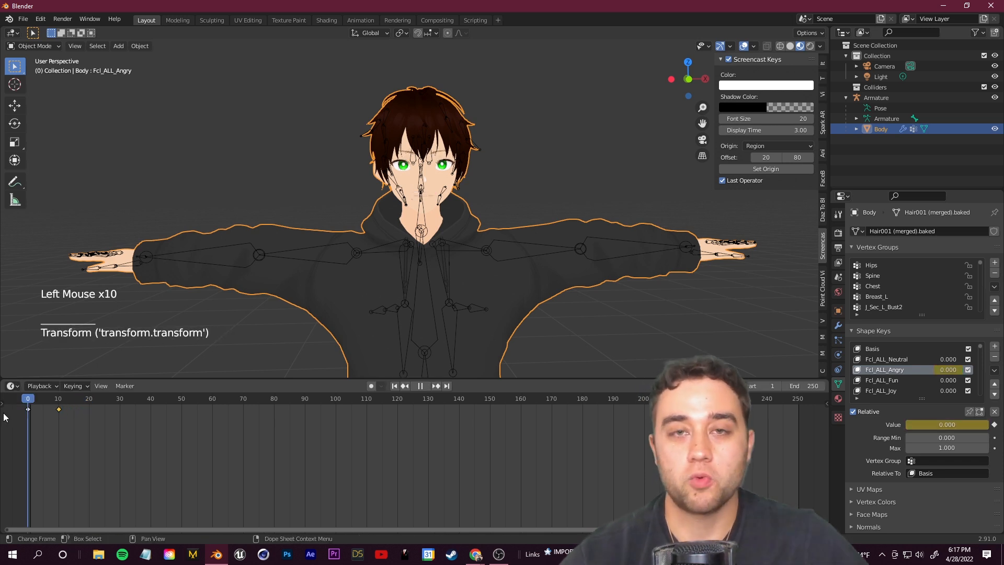
{"action": "left_click", "coordinate": [323, 444]}
{"action": "left_click", "coordinate": [425, 385]}
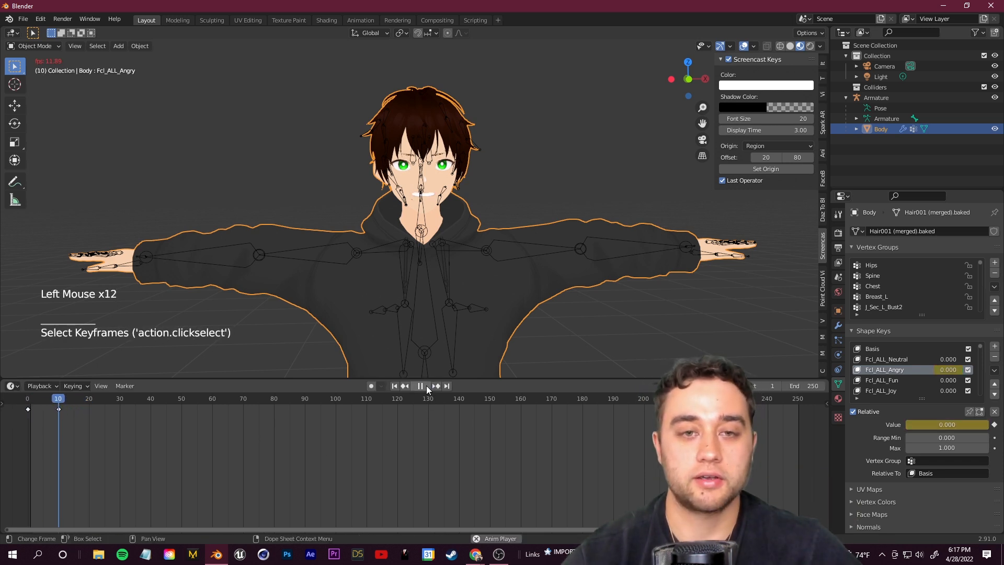
{"action": "left_click", "coordinate": [426, 386]}
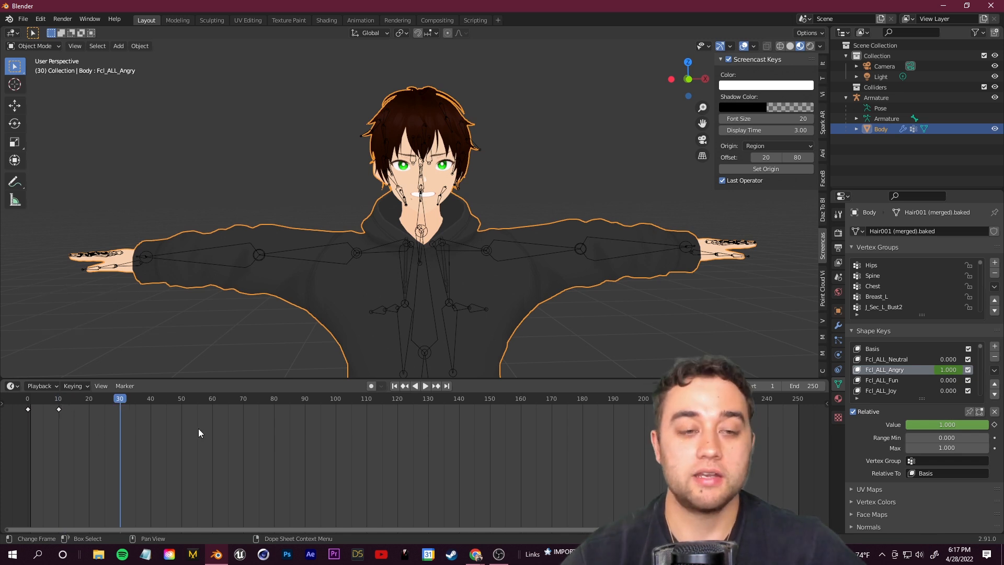
- Set the Fcl_ALL_Angry shape key to 0.000 on frame 20 and keyframe it
{"action": "left_click_drag", "start_coordinate": [114, 400], "coordinate": [88, 410]}
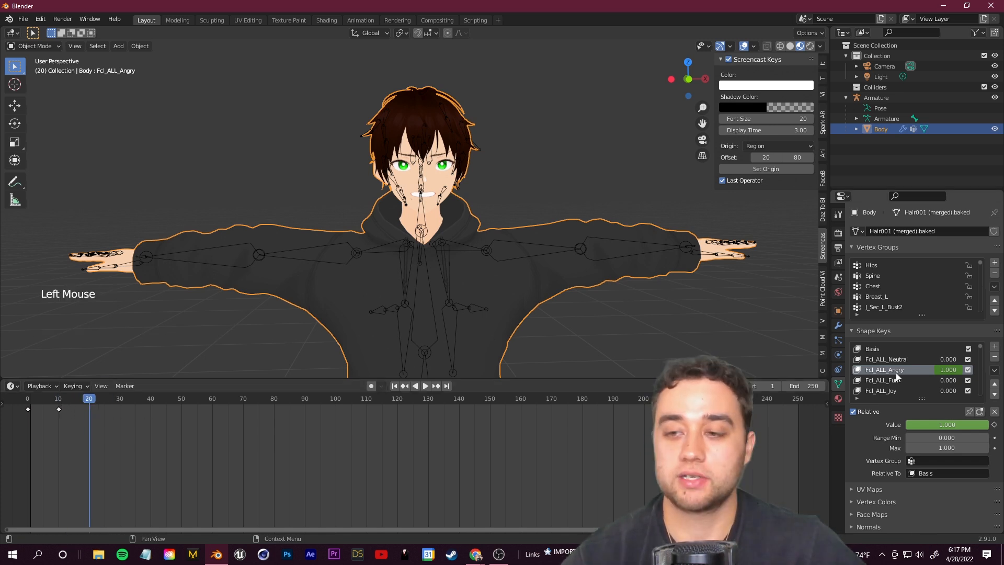
{"action": "left_click_drag", "start_coordinate": [942, 369], "coordinate": [910, 369]}
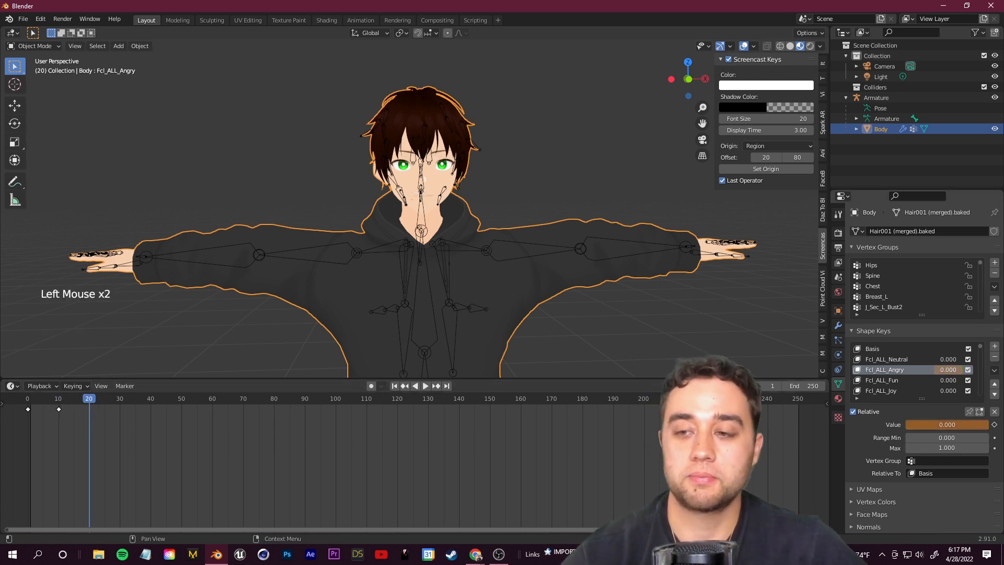
{"action": "left_click", "coordinate": [994, 424]}
- On frame 30, raise the Fcl_ALL_Joy shape key to 1.000 and make it the active key for keyframing
{"action": "left_click_drag", "start_coordinate": [81, 400], "coordinate": [119, 405]}
{"action": "scroll", "coordinate": [941, 380], "scroll_direction": "down", "scroll_amount": 1}
{"action": "left_click_drag", "start_coordinate": [943, 380], "coordinate": [982, 380]}
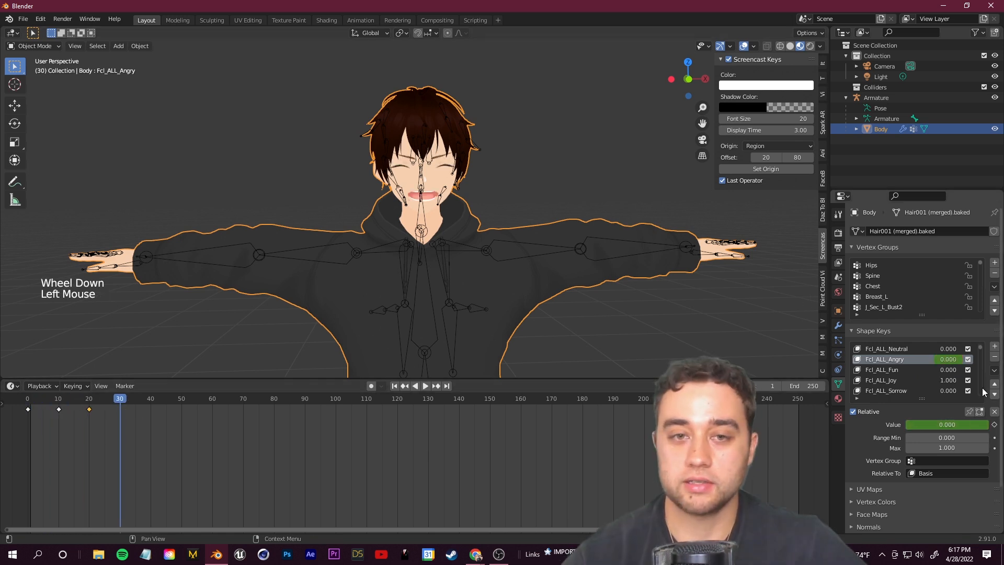
{"action": "left_click", "coordinate": [902, 380]}
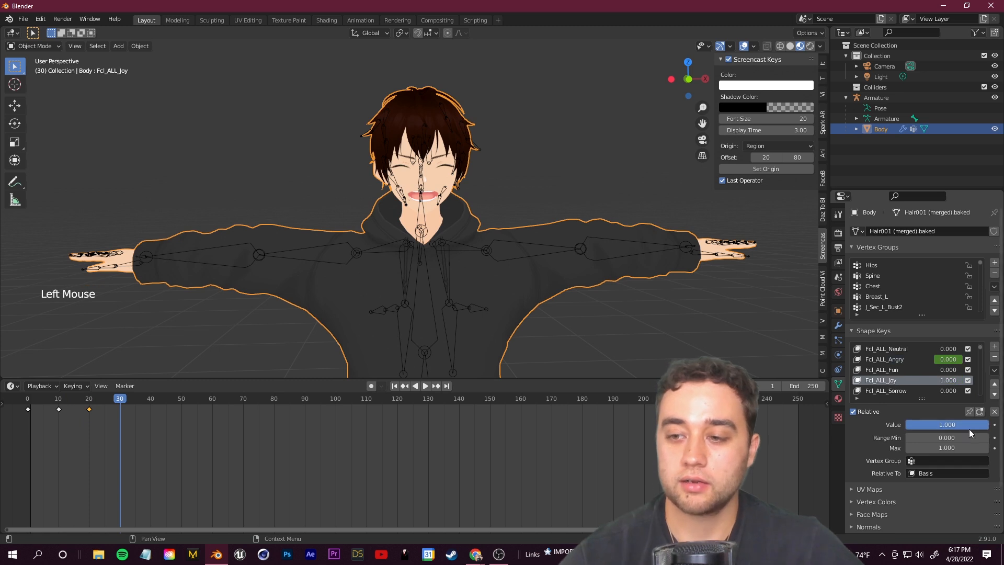
- Keyframe Fcl_ALL_Joy at 0.000 on frame 20 and preview the change between the two expressions
{"action": "left_click_drag", "start_coordinate": [114, 402], "coordinate": [90, 405]}
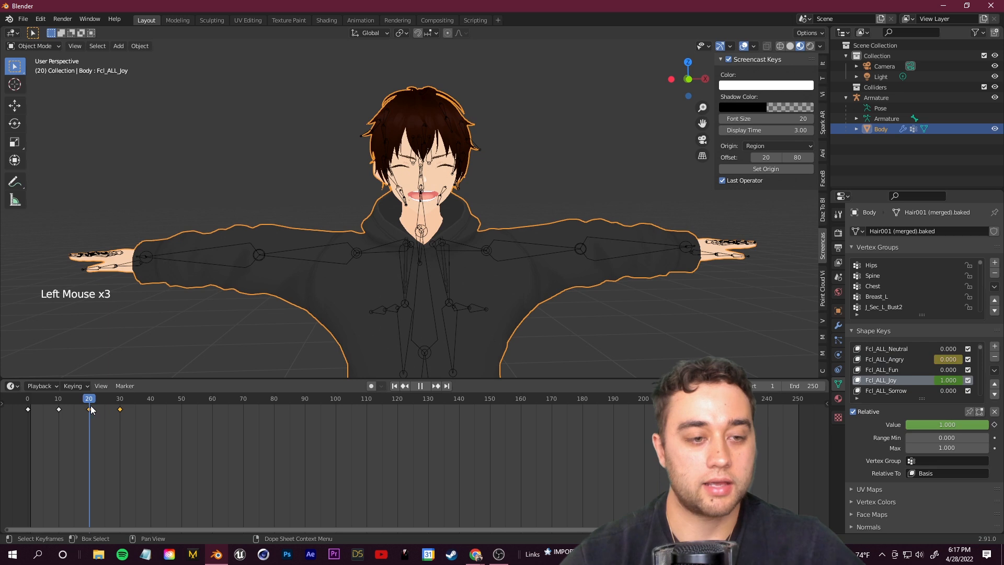
{"action": "left_click_drag", "start_coordinate": [962, 424], "coordinate": [920, 424]}
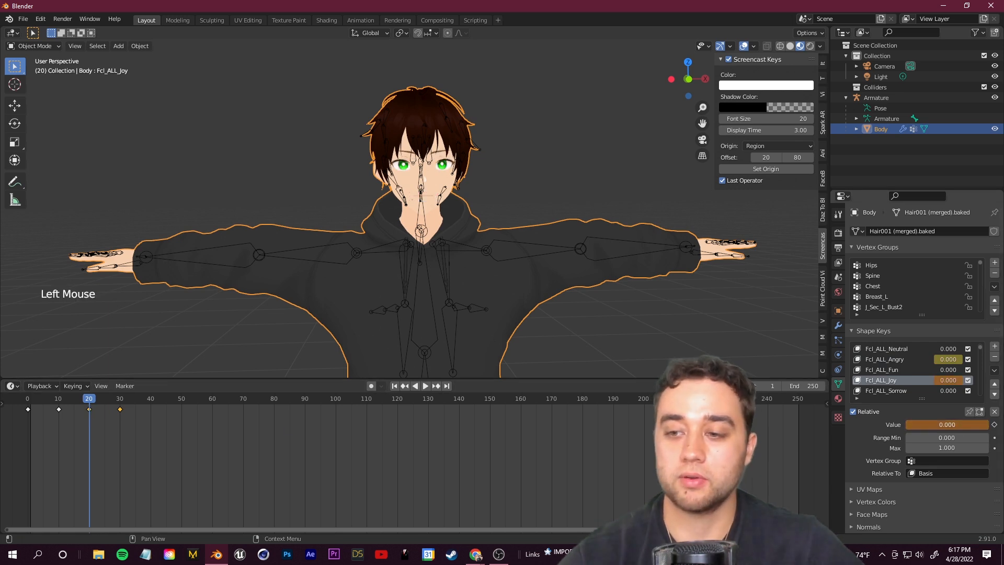
{"action": "left_click", "coordinate": [994, 425]}
{"action": "left_click_drag", "start_coordinate": [111, 408], "coordinate": [147, 430]}
{"action": "key", "text": "Escape"}
- Try individual eyebrow and eye shape keys, including Fcl_EYE_Close_R at 1.000, and undo each change
{"action": "scroll", "coordinate": [904, 388], "scroll_direction": "down", "scroll_amount": 7}
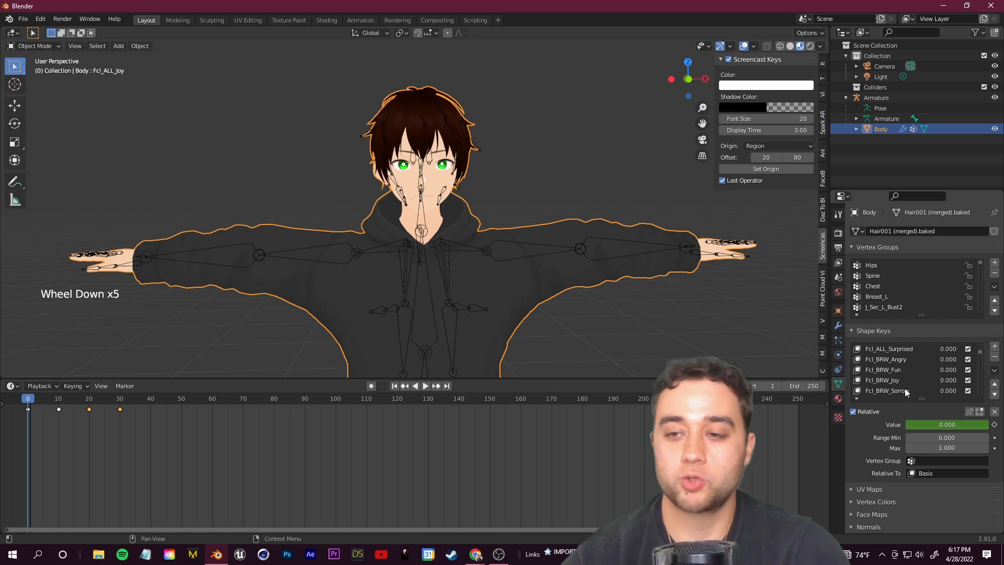
{"action": "mouse_move", "coordinate": [949, 370]}
{"action": "left_mouse_down"}
{"action": "mouse_move", "coordinate": [968, 370]}
{"action": "mouse_move", "coordinate": [955, 359]}
{"action": "mouse_move", "coordinate": [967, 371]}
{"action": "mouse_move", "coordinate": [946, 375]}
{"action": "left_mouse_up"}
{"action": "key", "text": "ctrl+z"}
{"action": "scroll", "coordinate": [904, 387], "scroll_direction": "down", "scroll_amount": 4}
{"action": "key", "text": "ctrl+z"}
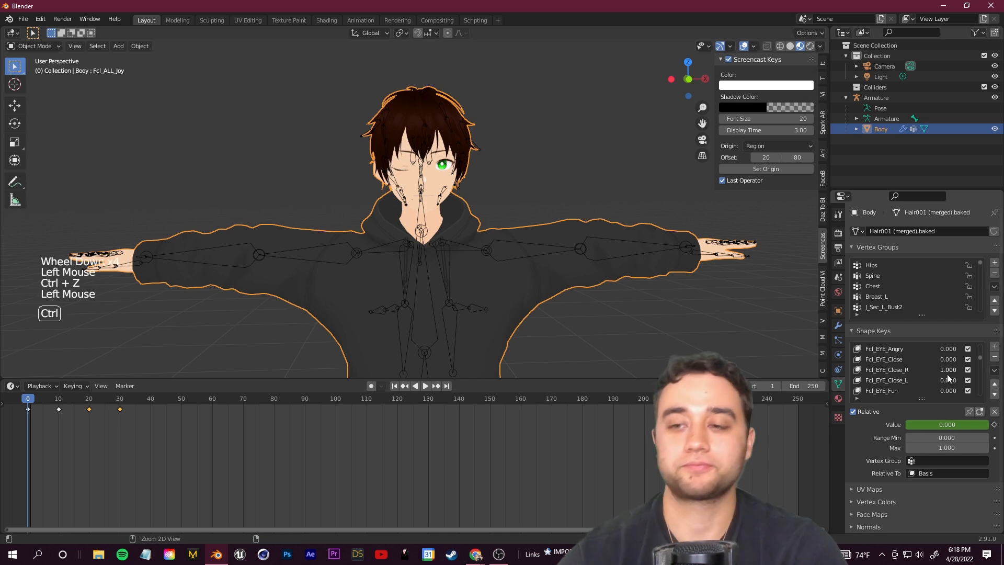
{"action": "key", "text": "ctrl+z"}
- Look through the Fcl_MTH mouth shape keys, try one of the vowel shapes and undo it
{"action": "scroll", "coordinate": [933, 387], "scroll_direction": "down", "scroll_amount": 3}
{"action": "scroll", "coordinate": [920, 384], "scroll_direction": "down", "scroll_amount": 4}
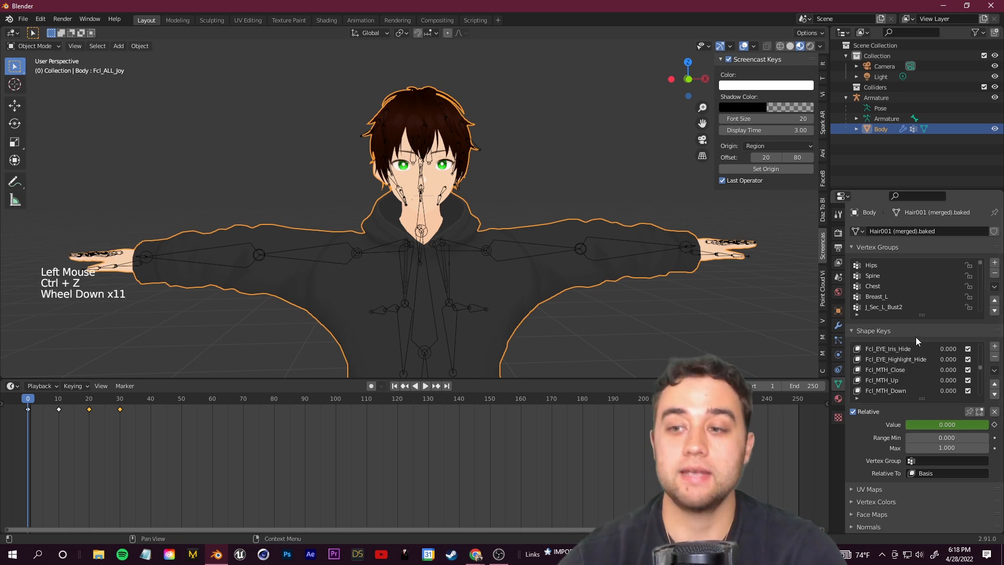
{"action": "scroll", "coordinate": [919, 376], "scroll_direction": "down", "scroll_amount": 6}
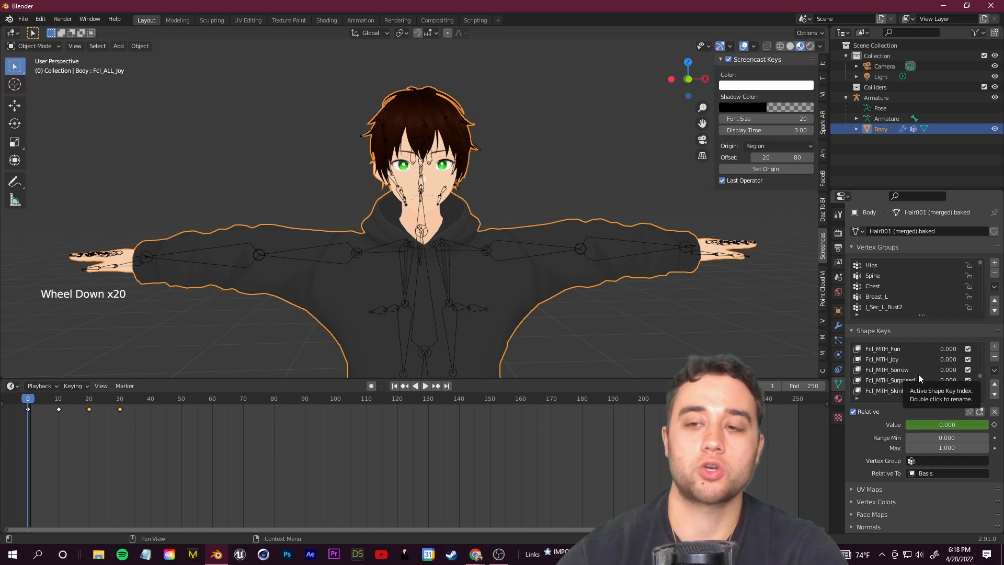
{"action": "scroll", "coordinate": [923, 375], "scroll_direction": "down", "scroll_amount": 4}
{"action": "scroll", "coordinate": [923, 379], "scroll_direction": "down", "scroll_amount": 5}
{"action": "scroll", "coordinate": [921, 385], "scroll_direction": "up", "scroll_amount": 3}
{"action": "left_click", "coordinate": [961, 375]}
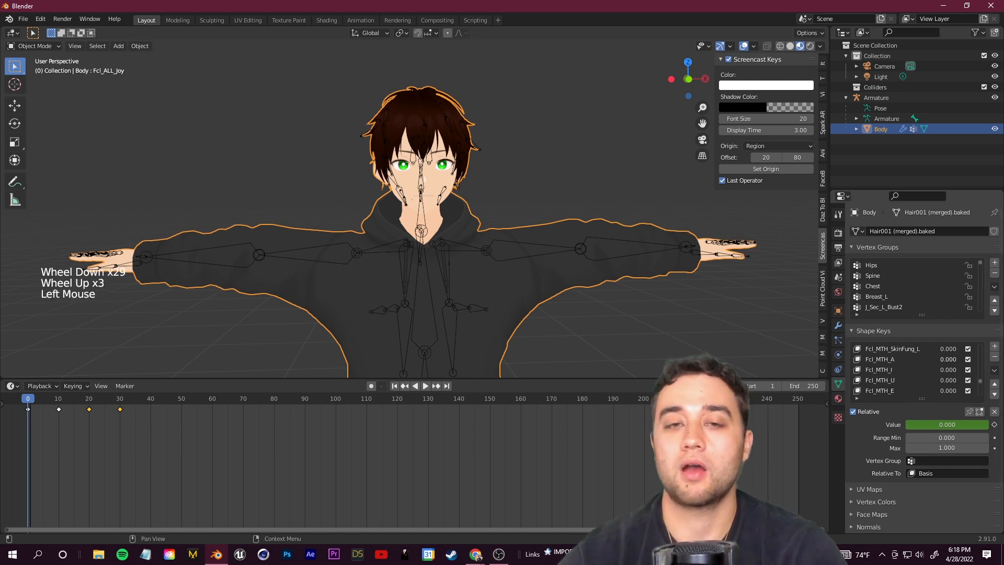
{"action": "key", "text": "ctrl+z"}
- Try teeth shape keys, including Fcl_HA_Short at 1.000, undo each change and return the playhead to frame 0
{"action": "scroll", "coordinate": [972, 378], "scroll_direction": "down", "scroll_amount": 14}
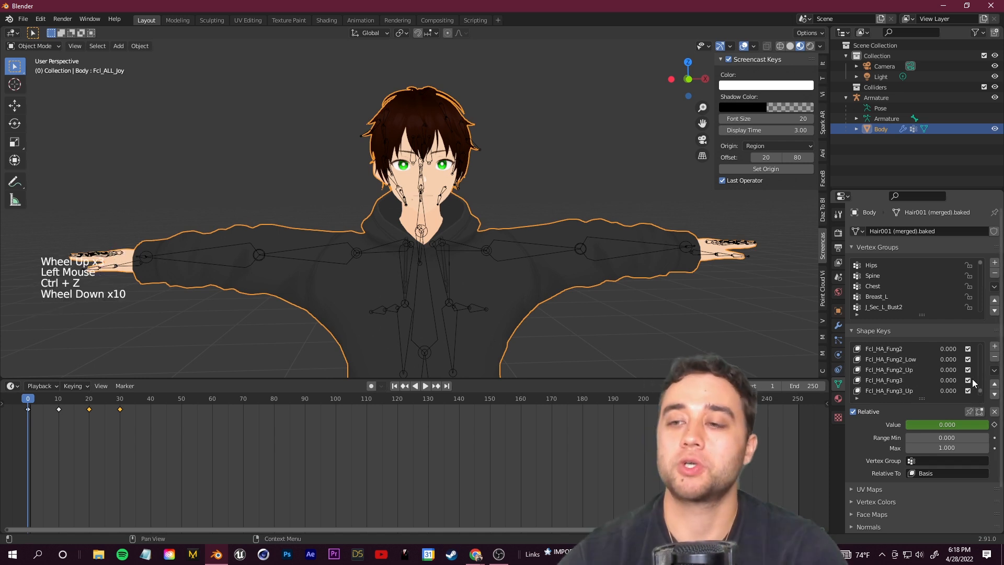
{"action": "left_click_drag", "start_coordinate": [947, 370], "coordinate": [965, 371]}
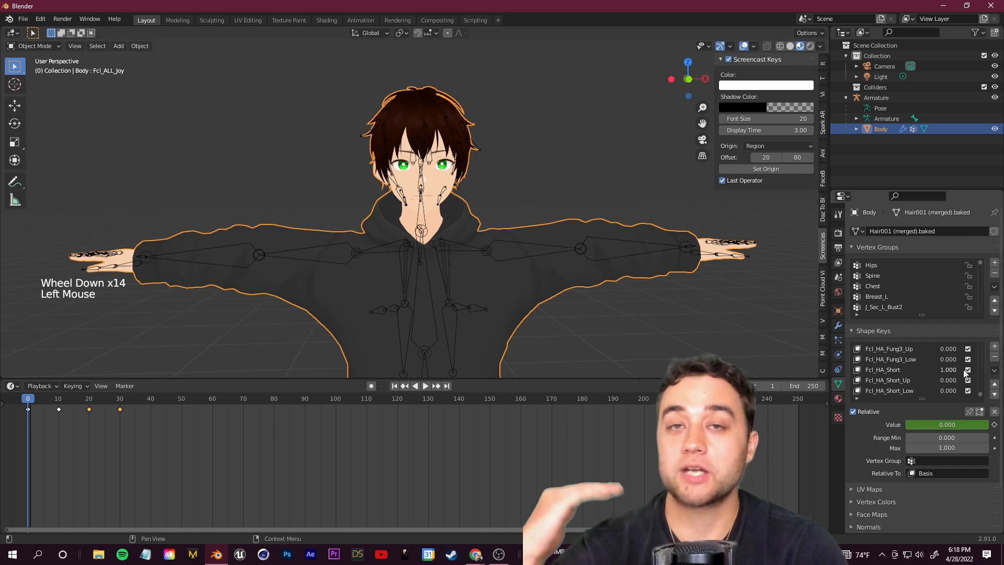
{"action": "key", "text": "ctrl+z"}
{"action": "scroll", "coordinate": [949, 369], "scroll_direction": "up", "scroll_amount": 4}
{"action": "left_click", "coordinate": [949, 369]}
{"action": "key", "text": "ctrl+z"}
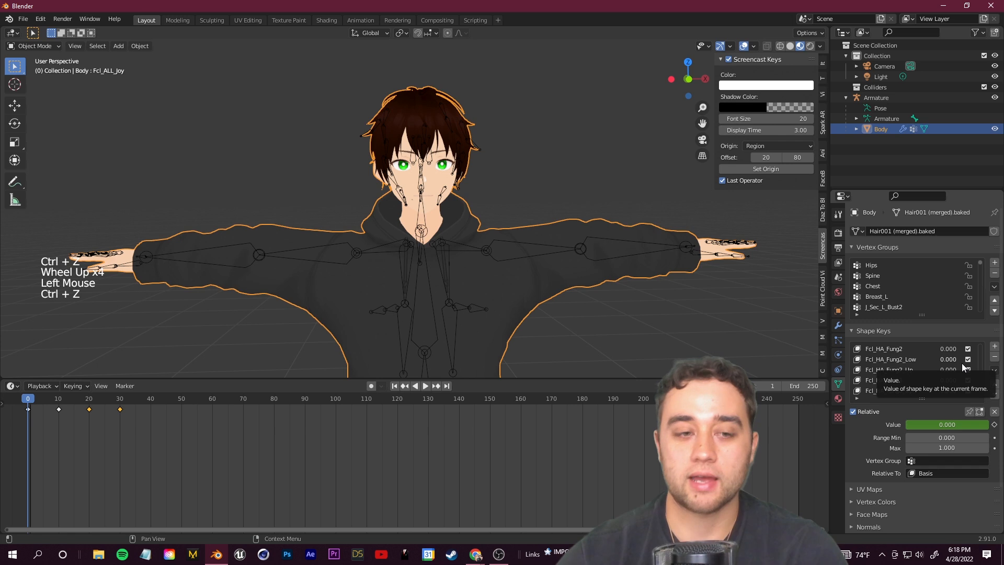
{"action": "mouse_move", "coordinate": [46, 405]}
{"action": "left_mouse_down"}
{"action": "mouse_move", "coordinate": [139, 410]}
{"action": "mouse_move", "coordinate": [28, 413]}
{"action": "left_mouse_up"}
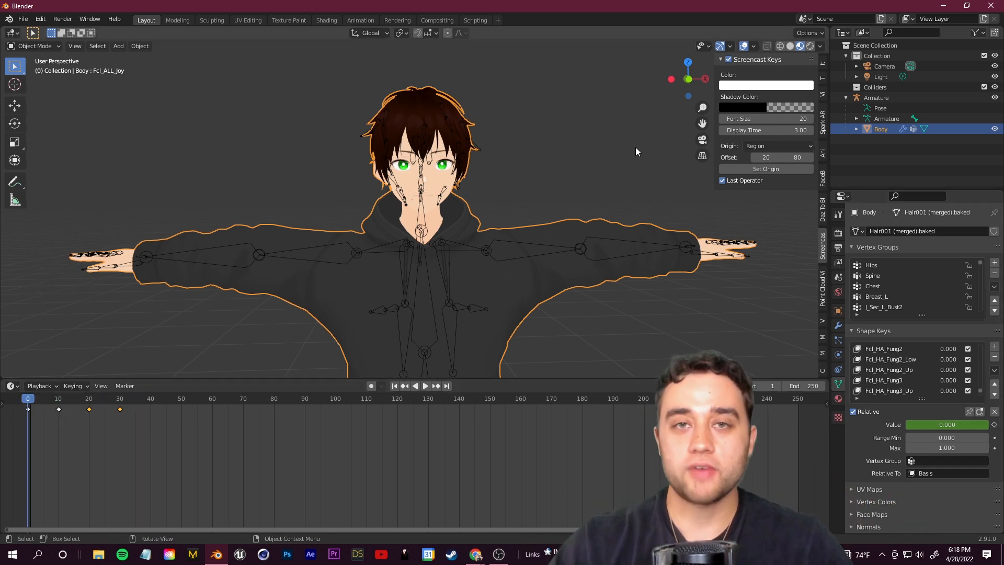
- Deselect the character and examine its full body and armature from the front and the side
{"action": "scroll", "coordinate": [513, 143], "scroll_direction": "down", "scroll_amount": 6}
{"action": "left_click", "coordinate": [504, 165]}
{"action": "scroll", "coordinate": [450, 211], "scroll_direction": "up", "scroll_amount": 5}
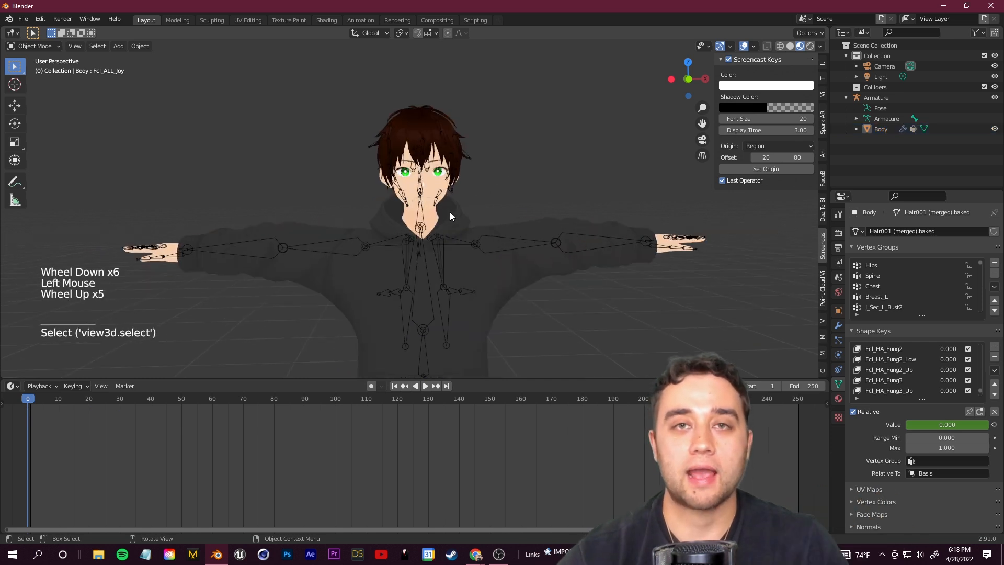
{"action": "middle_click_drag", "start_coordinate": [535, 183], "coordinate": [379, 225]}
{"action": "scroll", "coordinate": [450, 222], "scroll_direction": "down", "scroll_amount": 5}
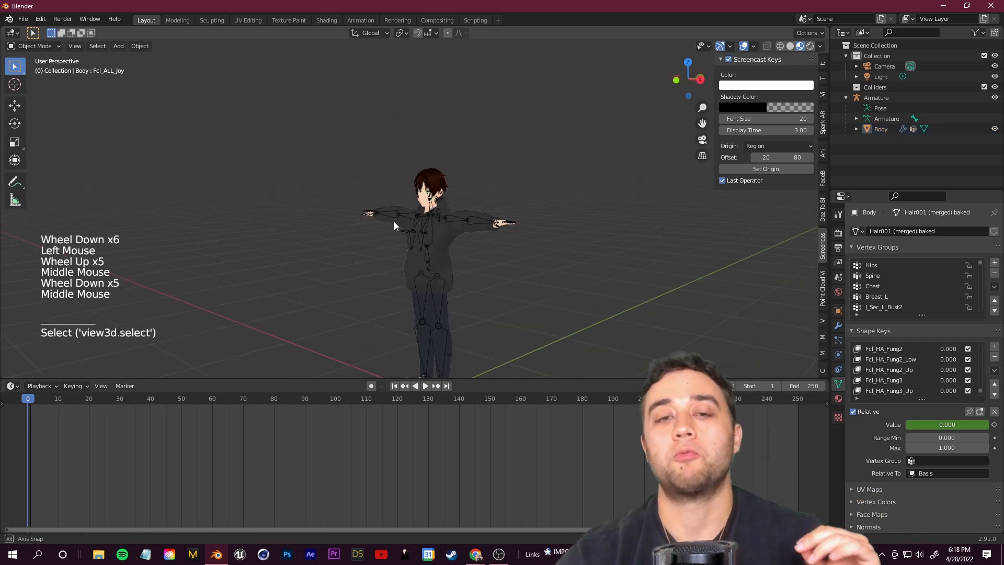
{"action": "scroll", "coordinate": [398, 261], "scroll_direction": "down", "scroll_amount": 4}
{"action": "middle_click_drag", "start_coordinate": [399, 262], "coordinate": [332, 249]}
{"action": "scroll", "coordinate": [370, 240], "scroll_direction": "up", "scroll_amount": 5}
{"action": "scroll", "coordinate": [369, 240], "scroll_direction": "down", "scroll_amount": 2}
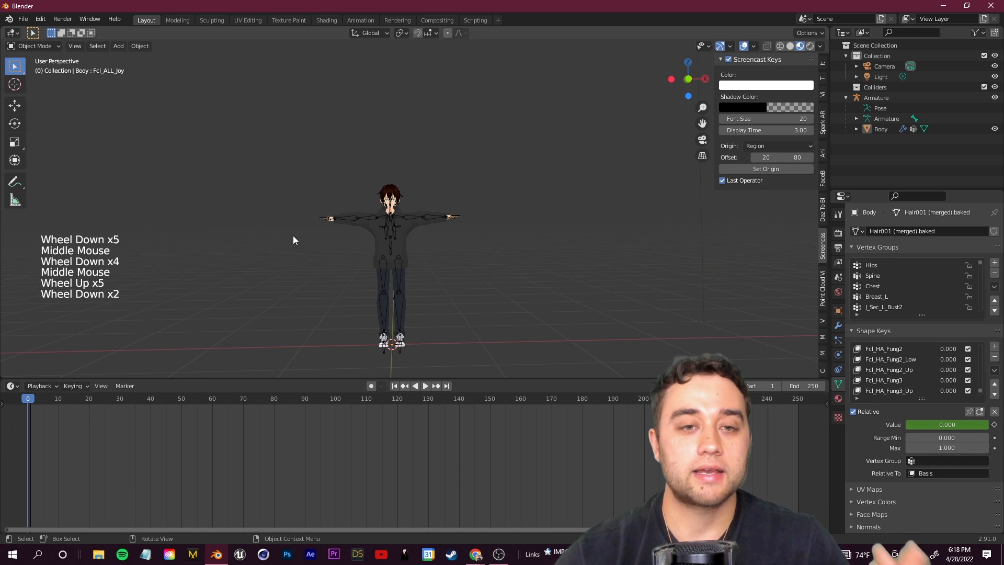
{"action": "middle_click_drag", "start_coordinate": [298, 235], "coordinate": [342, 233], "text": "shift"}
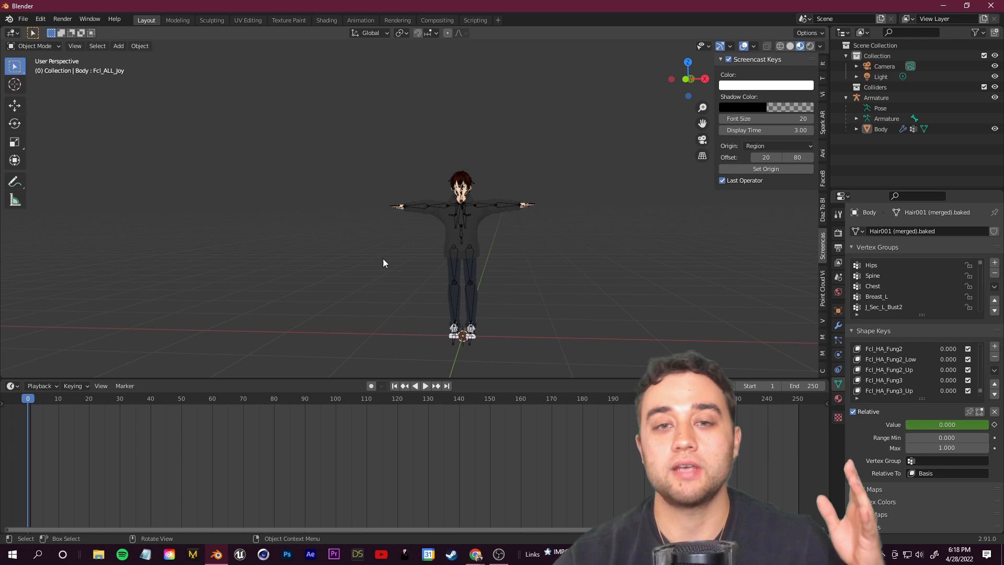
{"action": "left_click", "coordinate": [426, 288]}
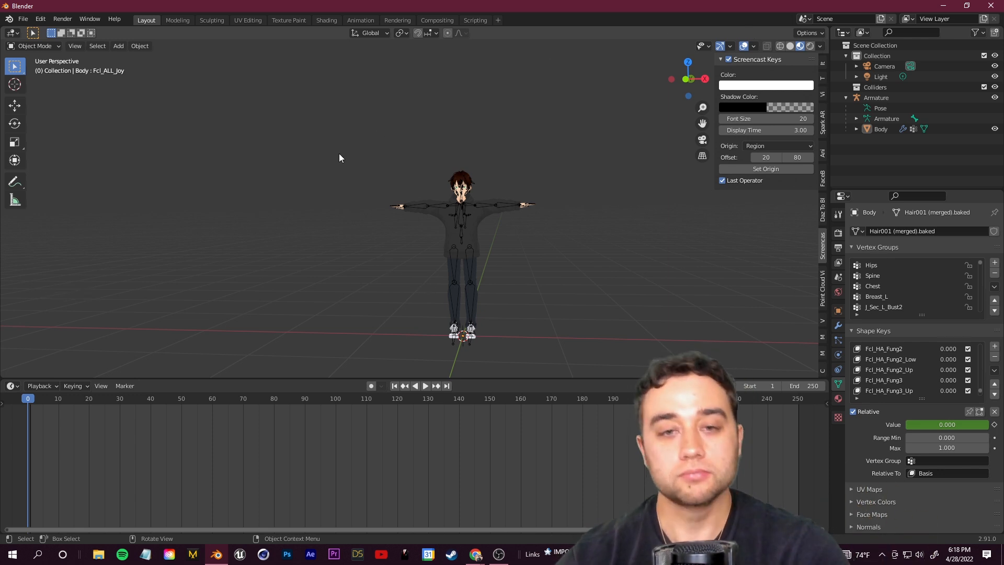
- Select the Armature and switch it to Pose Mode
{"action": "left_click", "coordinate": [883, 97]}
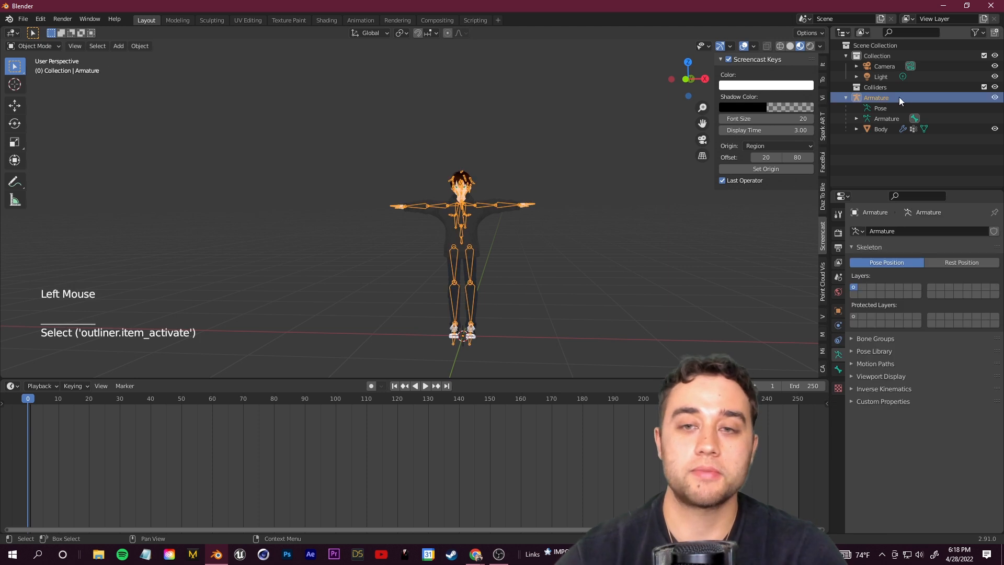
{"action": "left_click", "coordinate": [42, 45]}
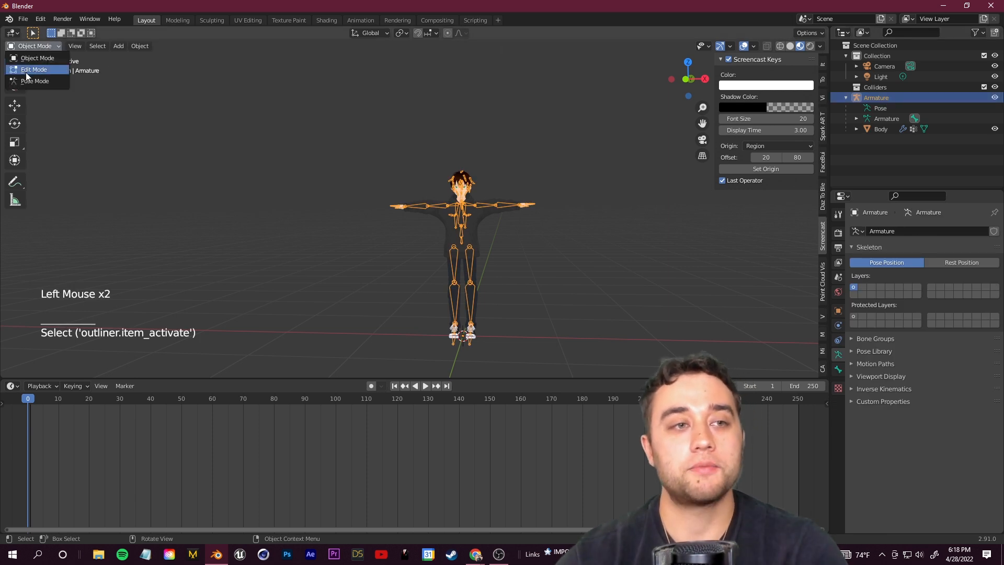
{"action": "left_click", "coordinate": [36, 81]}
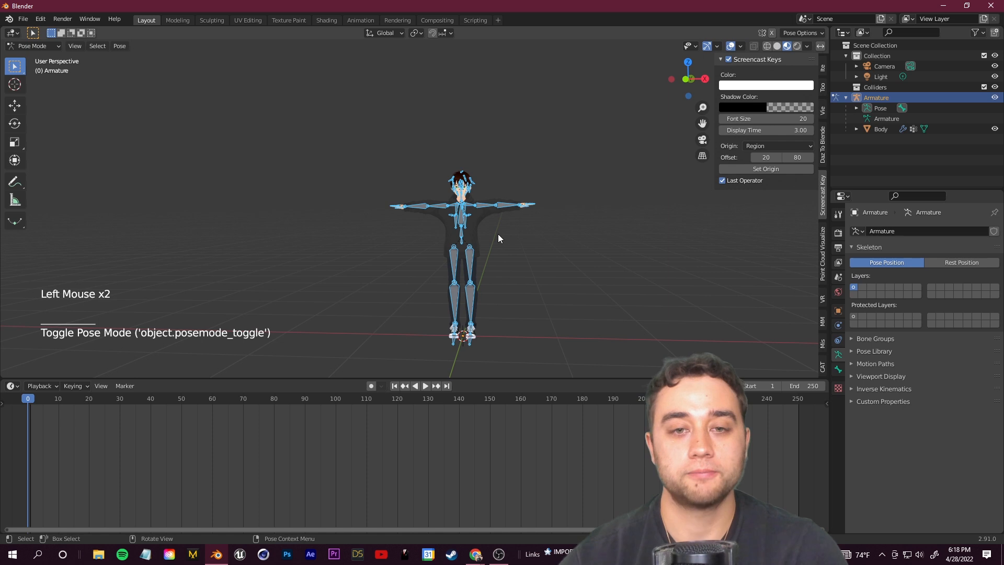
- Rotate the Right shoulder and Left arm bones downward to lower both arms out of the T-pose
{"action": "scroll", "coordinate": [438, 209], "scroll_direction": "up", "scroll_amount": 4}
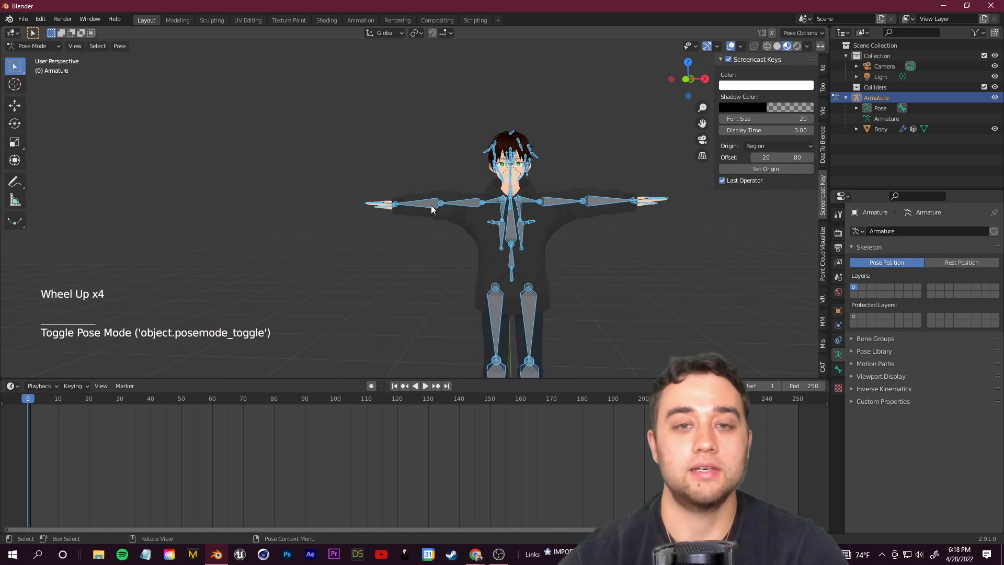
{"action": "left_click", "coordinate": [486, 201]}
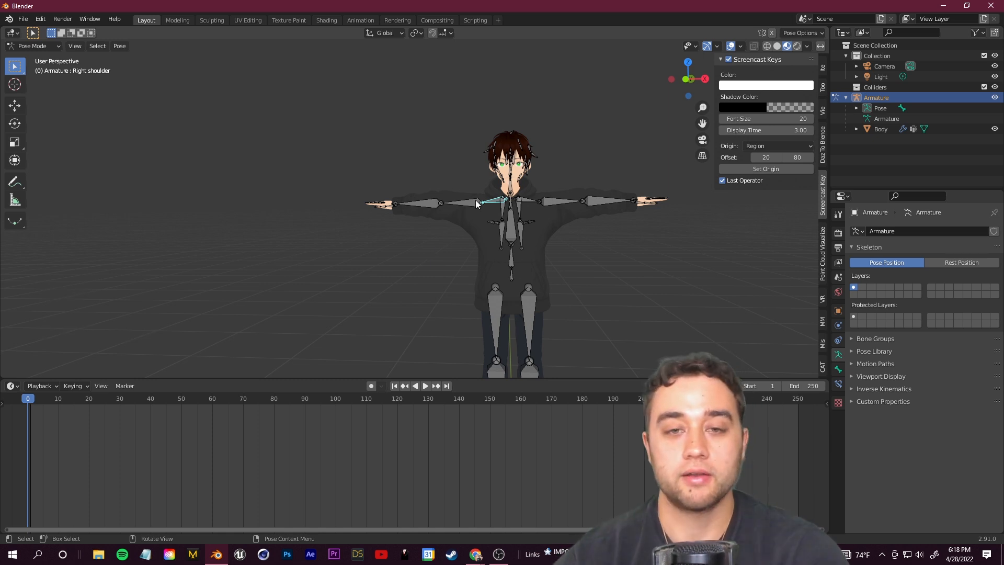
{"action": "key", "text": "r"}
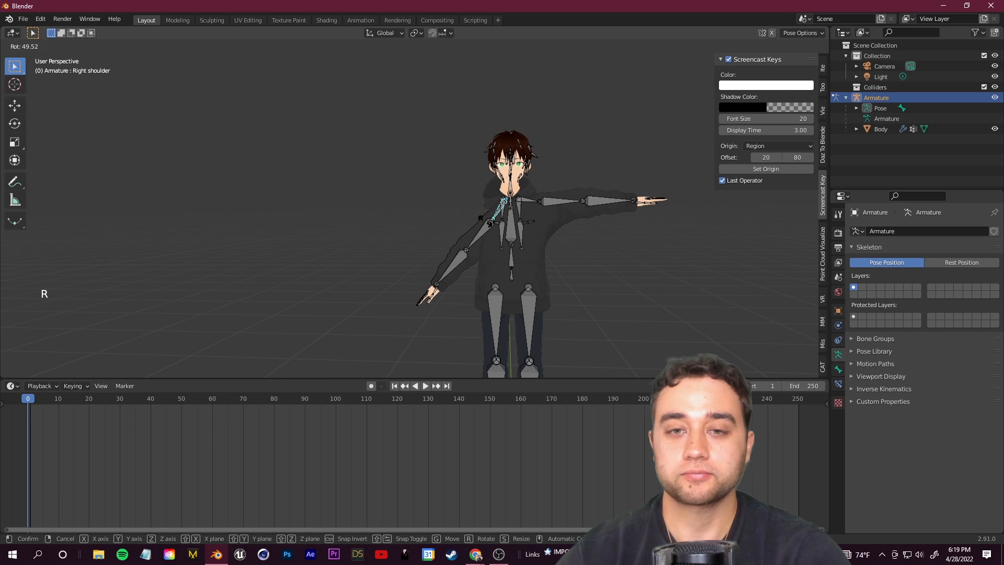
{"action": "left_click", "coordinate": [589, 209]}
{"action": "left_click", "coordinate": [545, 201]}
{"action": "key", "text": "r"}
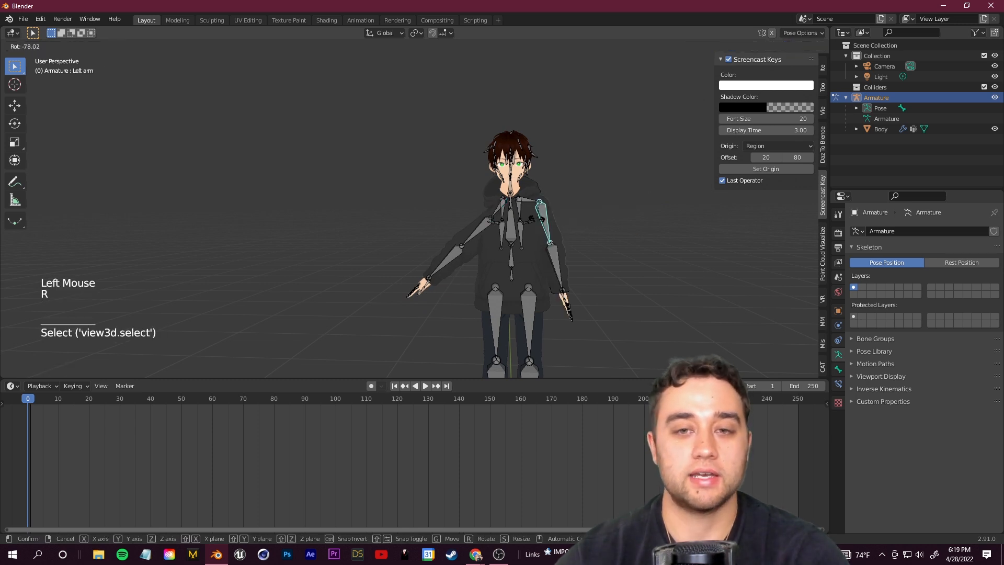
{"action": "left_click", "coordinate": [441, 259]}
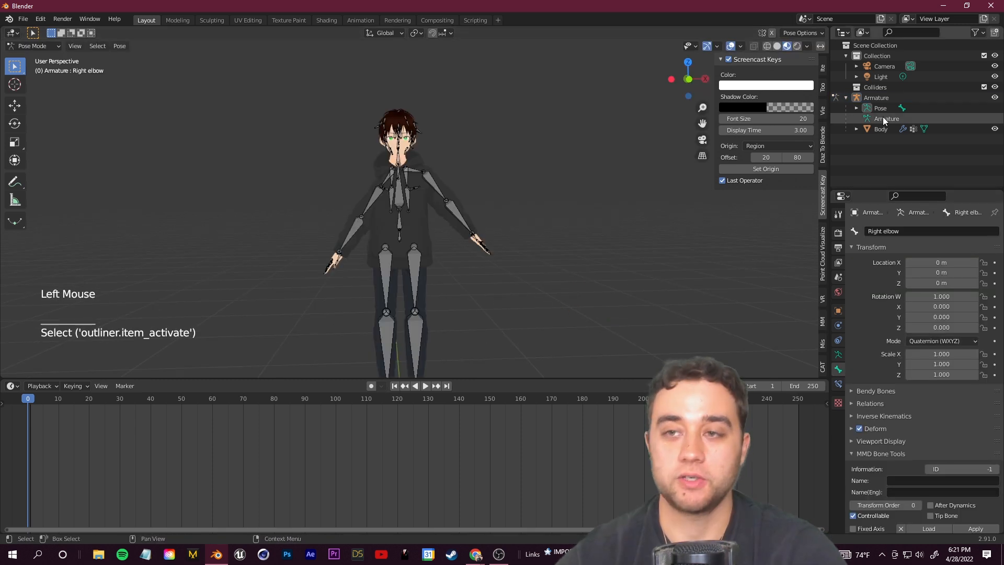
- Keyframe the W, X, Y and Z rotation of the Right elbow bone on frame 0
{"action": "double_click", "coordinate": [887, 102]}
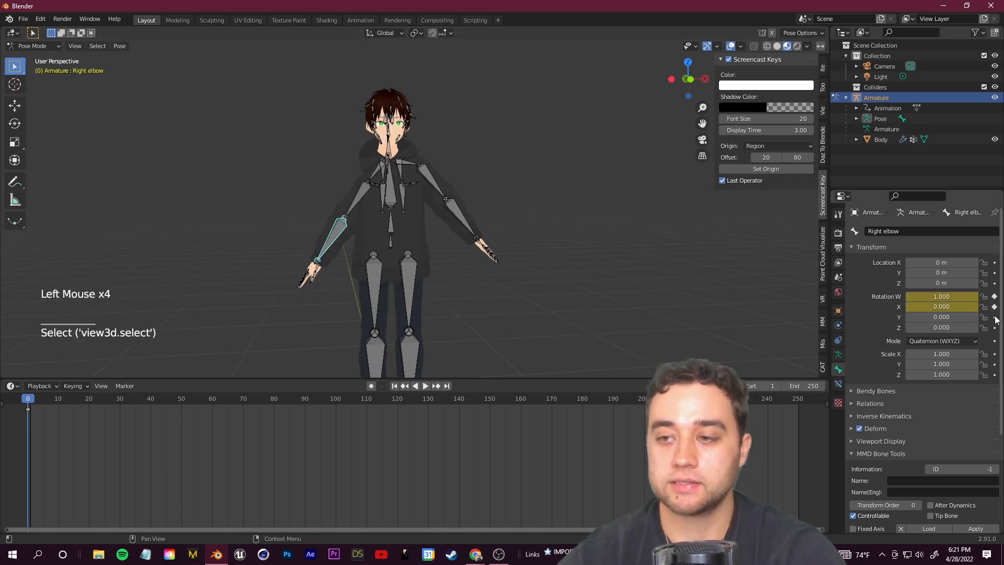
{"action": "left_click", "coordinate": [994, 317]}
{"action": "left_click", "coordinate": [994, 327]}
- Rotate the Right elbow bone freehand on frame 12, keyframe its X rotation and scrub back through the motion
{"action": "left_click_drag", "start_coordinate": [43, 403], "coordinate": [59, 405]}
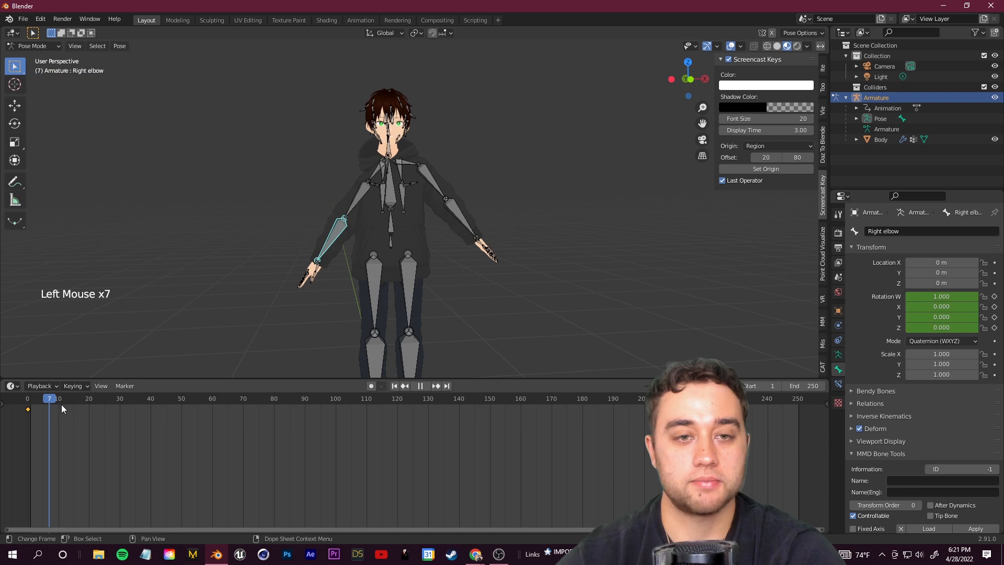
{"action": "left_click_drag", "start_coordinate": [59, 409], "coordinate": [65, 409]}
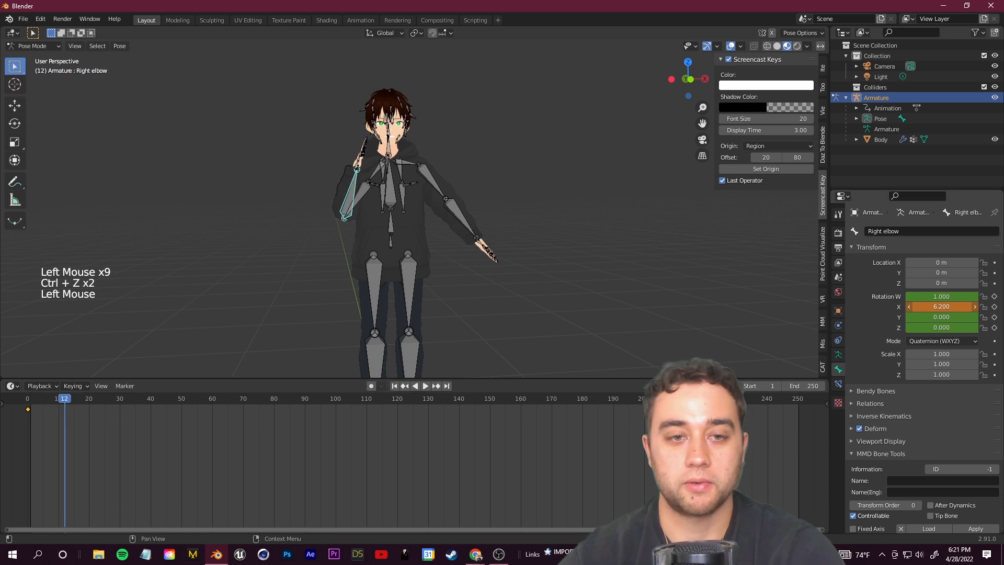
{"action": "left_click_drag", "start_coordinate": [941, 307], "coordinate": [926, 307]}
{"action": "key", "text": "ctrl+z"}
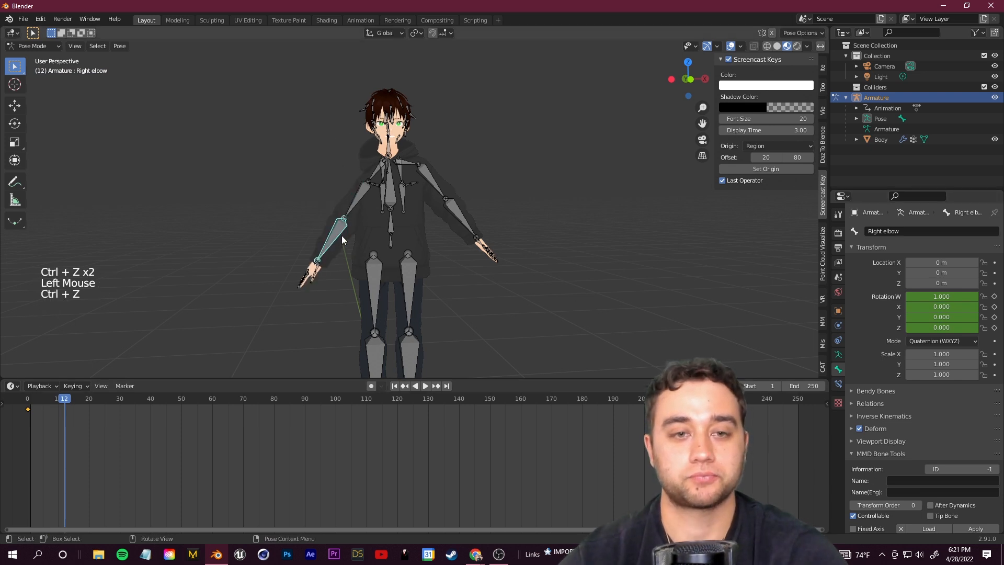
{"action": "key", "text": "r"}
{"action": "left_click", "coordinate": [314, 238]}
{"action": "left_click", "coordinate": [994, 307]}
{"action": "left_click_drag", "start_coordinate": [65, 405], "coordinate": [47, 406]}
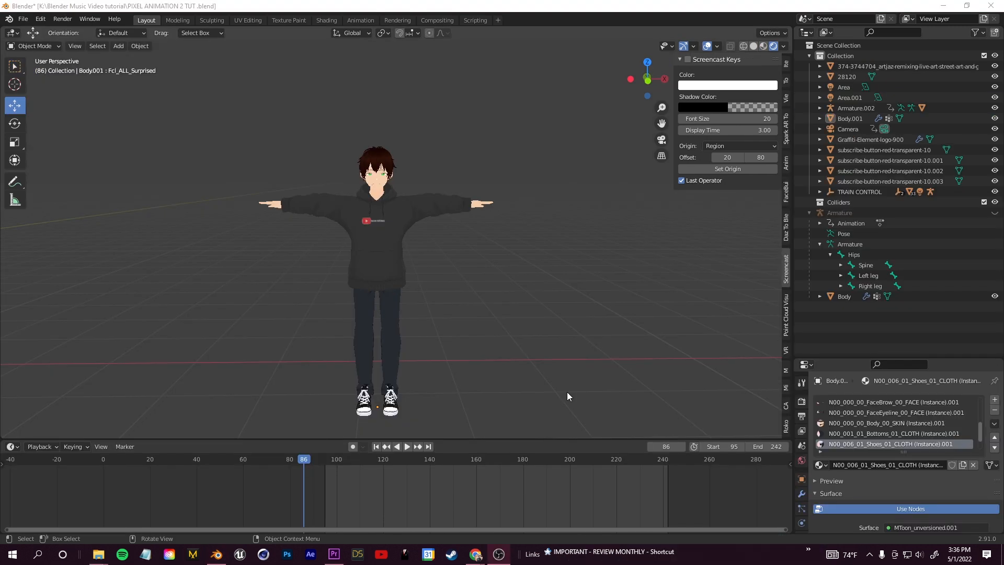
- In the PIXEL ANIMATION 2 TUT scene, examine the contents of Body.001 and Armature.002 in the object hierarchy
{"action": "left_click", "coordinate": [402, 239]}
{"action": "middle_click_drag", "start_coordinate": [505, 295], "coordinate": [484, 295]}
{"action": "left_click", "coordinate": [820, 118]}
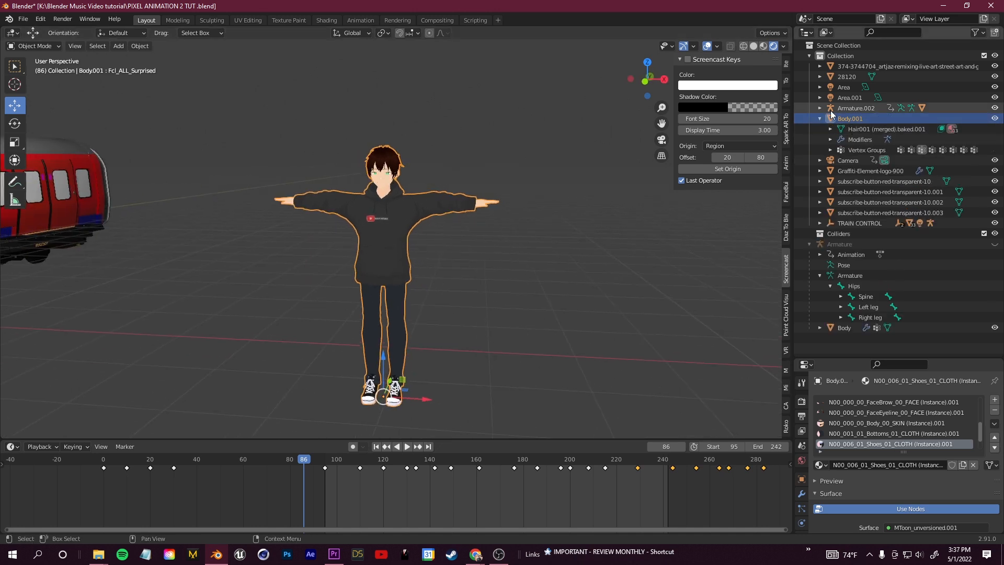
{"action": "left_click", "coordinate": [819, 108]}
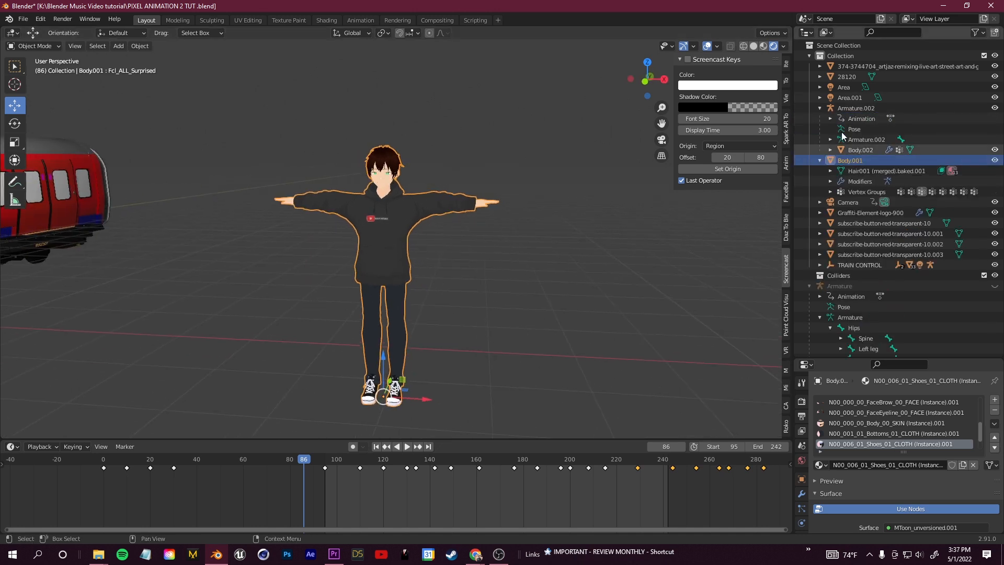
{"action": "left_click", "coordinate": [819, 108]}
{"action": "left_click", "coordinate": [829, 107]}
{"action": "left_click", "coordinate": [820, 107]}
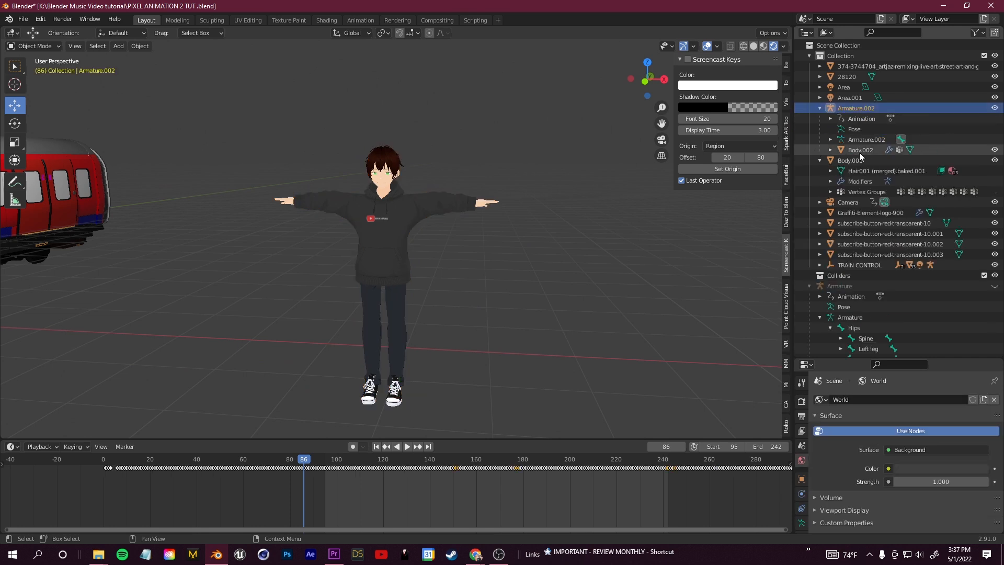
{"action": "left_click", "coordinate": [861, 151]}
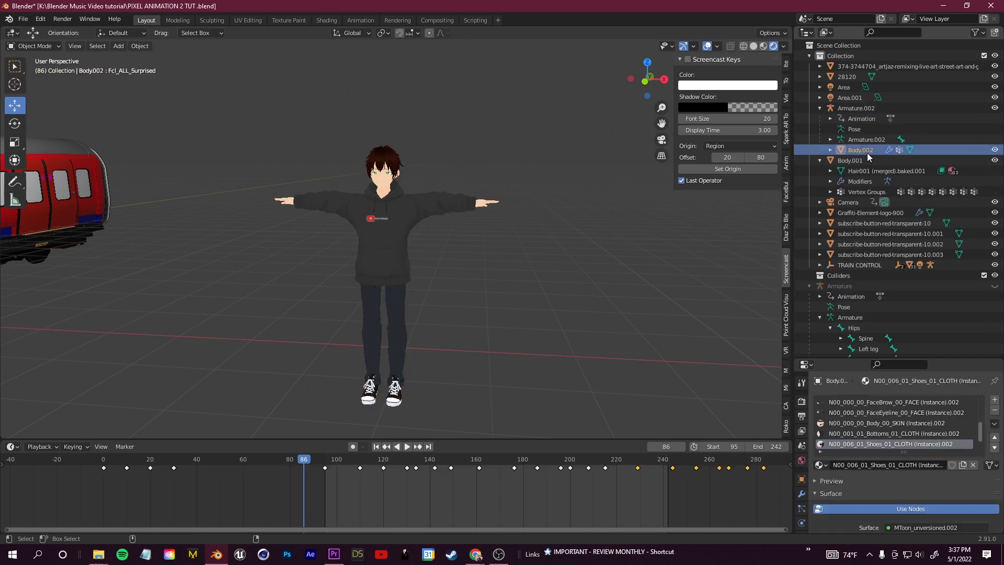
{"action": "left_click", "coordinate": [820, 108]}
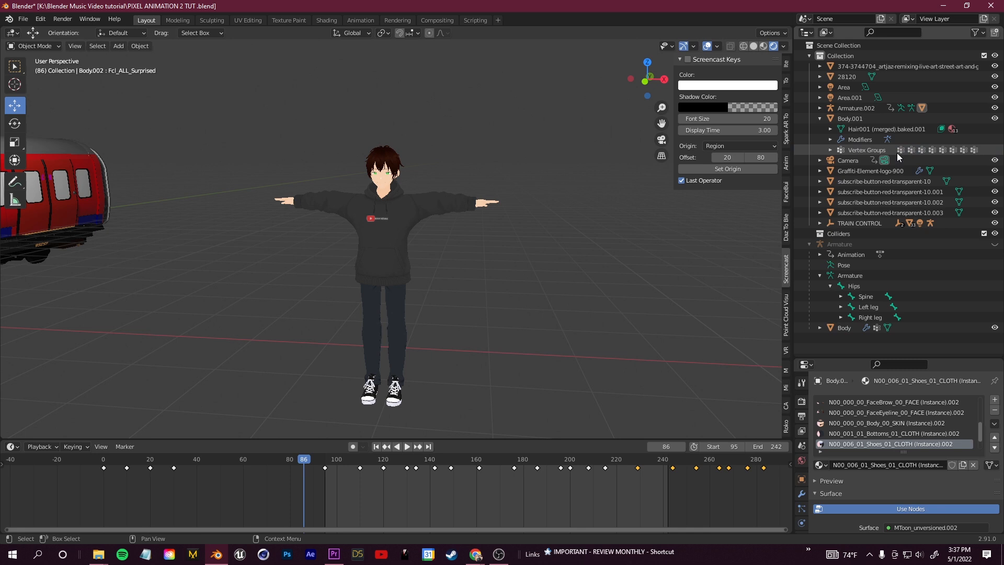
- Select the Body.001 character mesh on its own, view it from the front and open the file commands
{"action": "left_click", "coordinate": [849, 118]}
{"action": "middle_click_drag", "start_coordinate": [526, 286], "coordinate": [313, 225]}
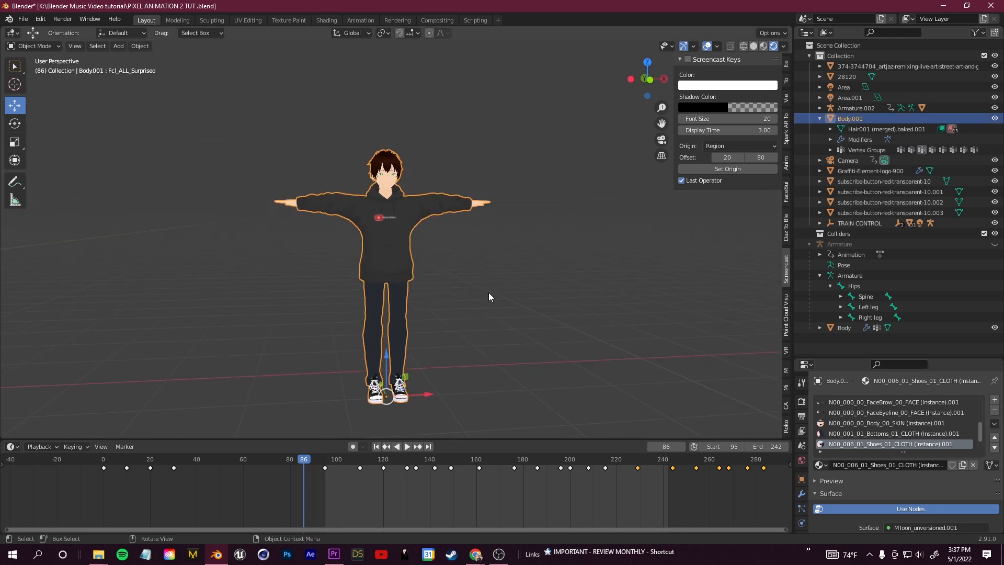
{"action": "middle_click_drag", "start_coordinate": [488, 292], "coordinate": [397, 208]}
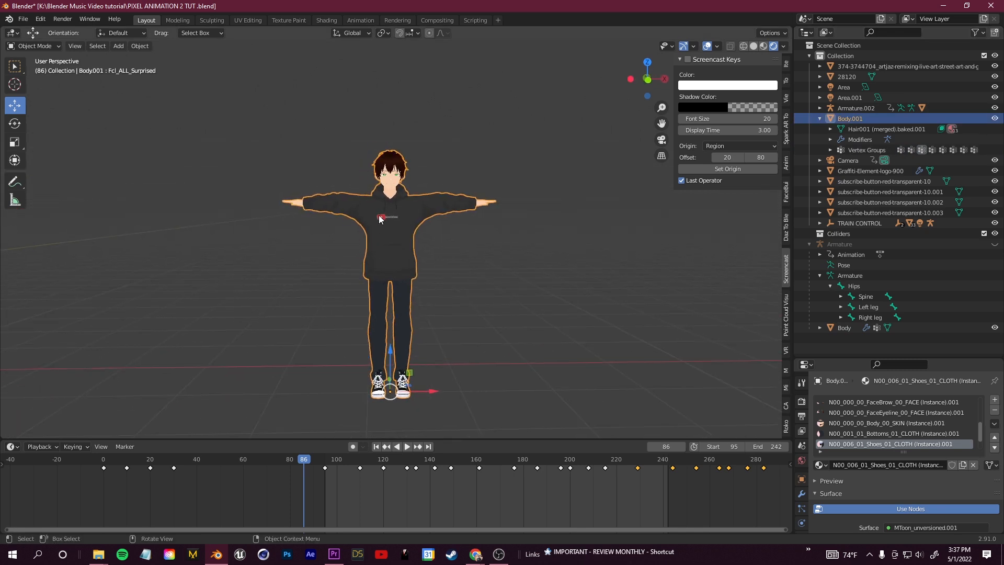
{"action": "left_click", "coordinate": [23, 19]}
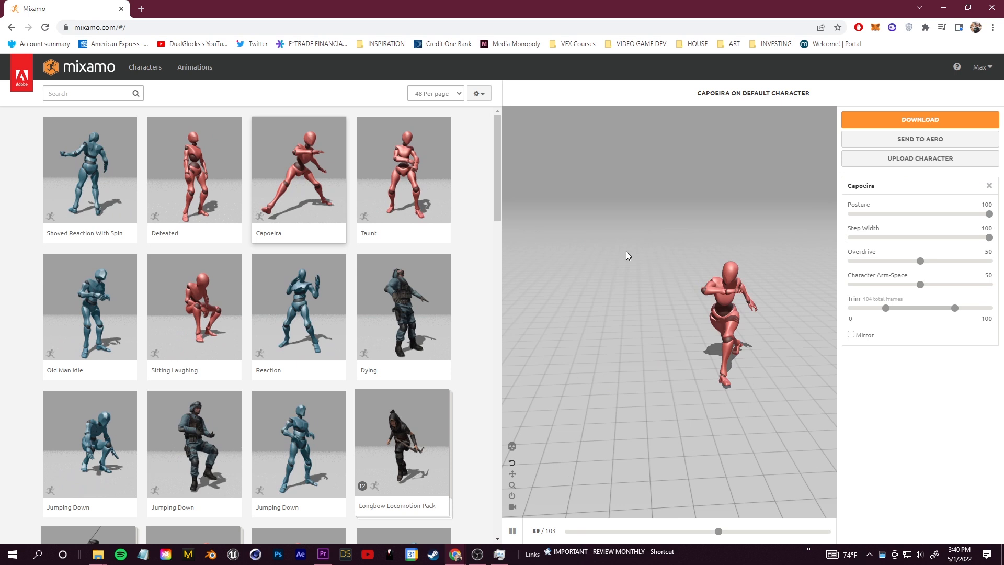
- Switch to the Mixamo website and browse its animation library, previewing Female Dynamic Pose on the default character
{"action": "left_click", "coordinate": [332, 312]}
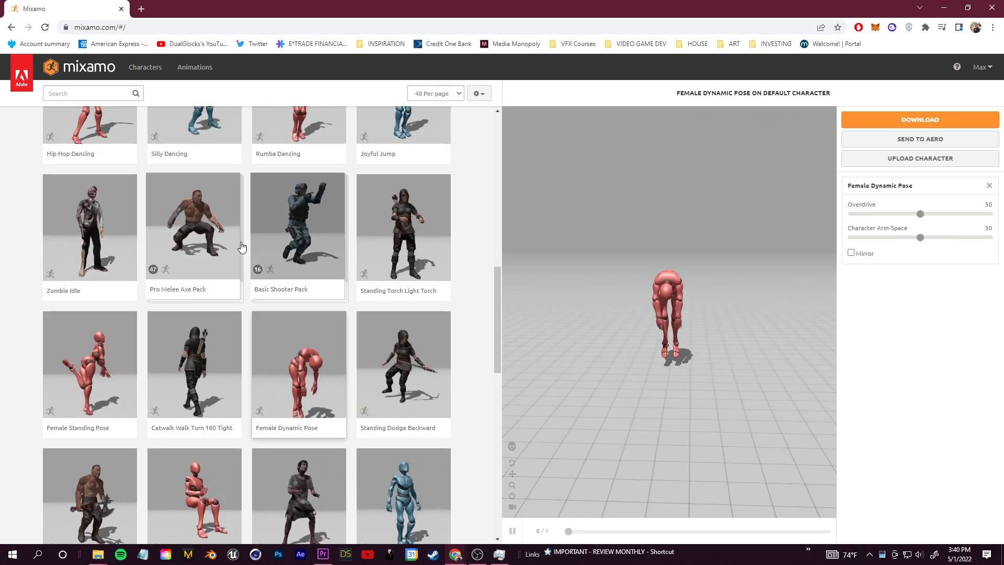
{"action": "left_click", "coordinate": [193, 235]}
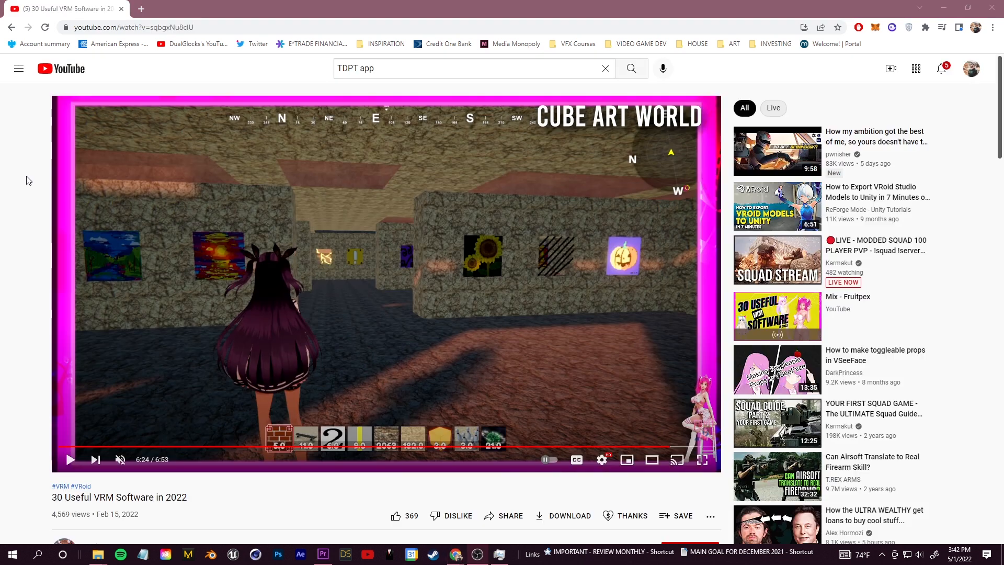
- Read the software links under the YouTube video "30 Useful VRM Software in 2022" and the phone tracking app's Premium menu
{"action": "scroll", "coordinate": [27, 256], "scroll_direction": "down", "scroll_amount": 6}
{"action": "scroll", "coordinate": [50, 350], "scroll_direction": "down", "scroll_amount": 1}
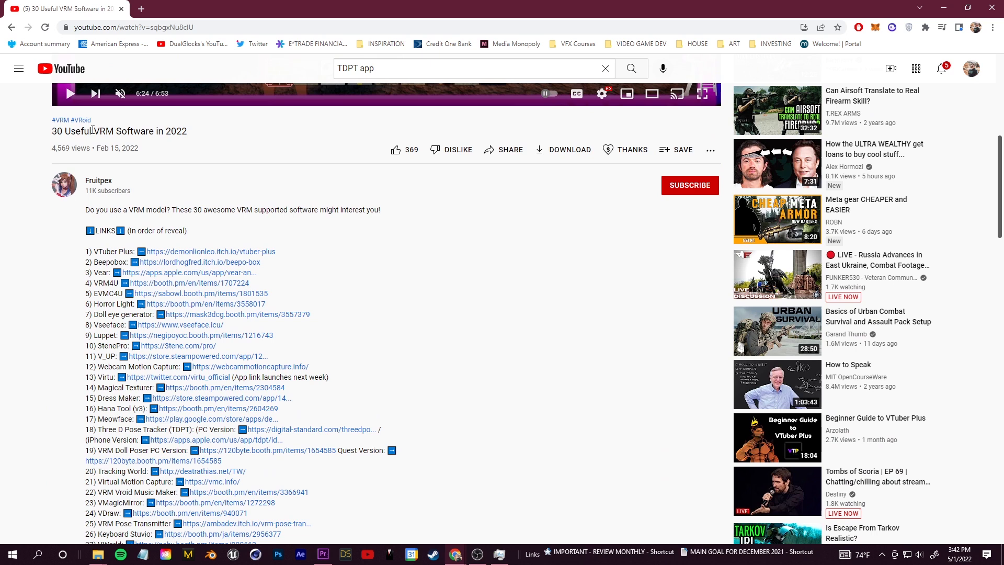
{"action": "scroll", "coordinate": [42, 392], "scroll_direction": "down", "scroll_amount": 2}
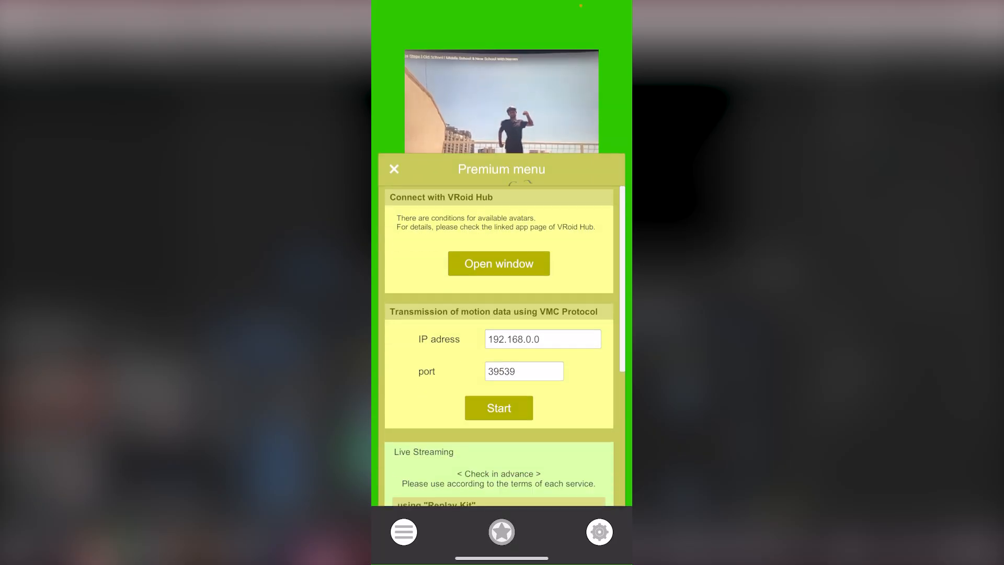
{"action": "scroll", "coordinate": [498, 346], "scroll_direction": "down", "scroll_amount": 5}
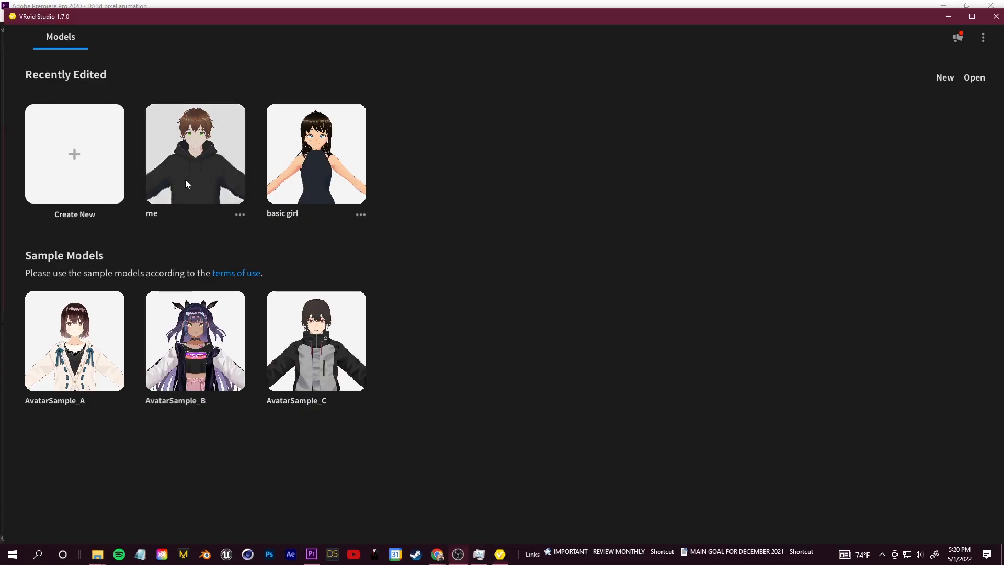
- Switch to VRoid Studio, open the model "me" and upload it to VRoid Hub as a new character
{"action": "left_click", "coordinate": [185, 180]}
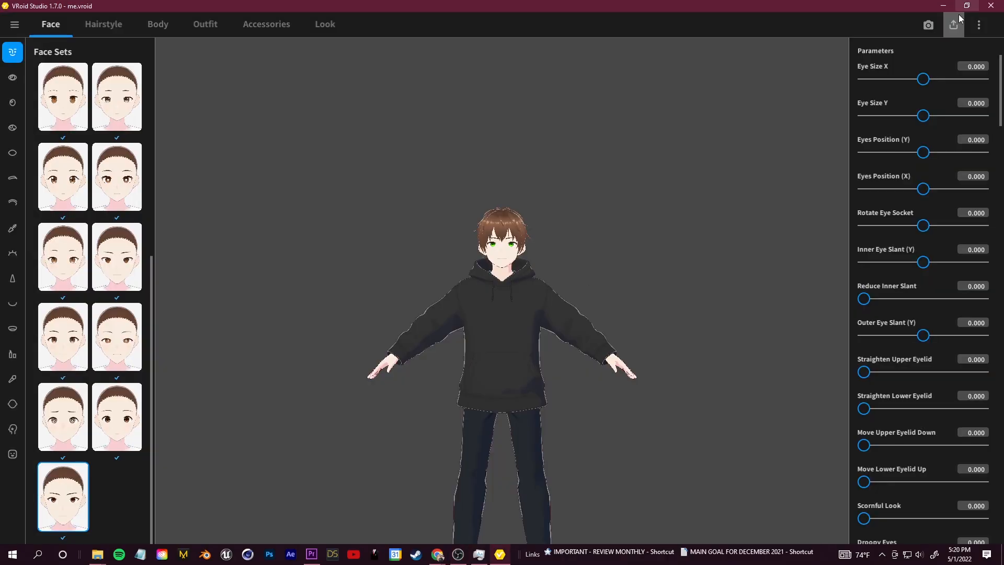
{"action": "left_click", "coordinate": [957, 27]}
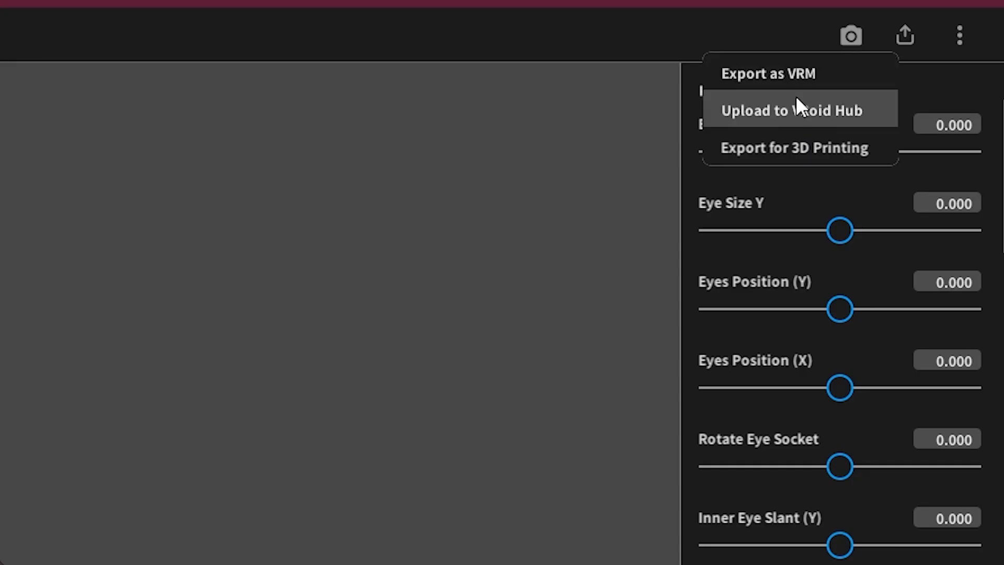
{"action": "left_click", "coordinate": [721, 111]}
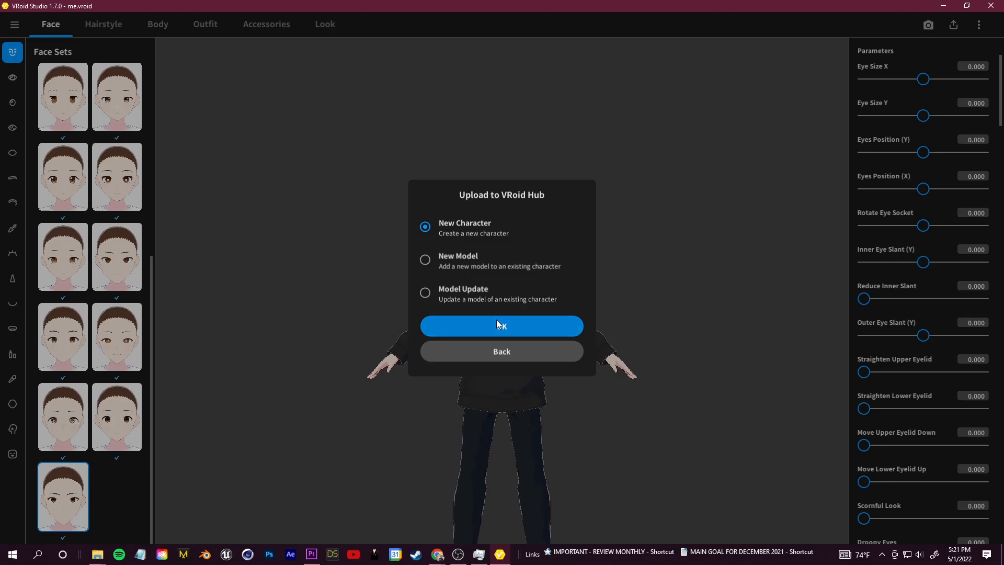
{"action": "left_click", "coordinate": [507, 360]}
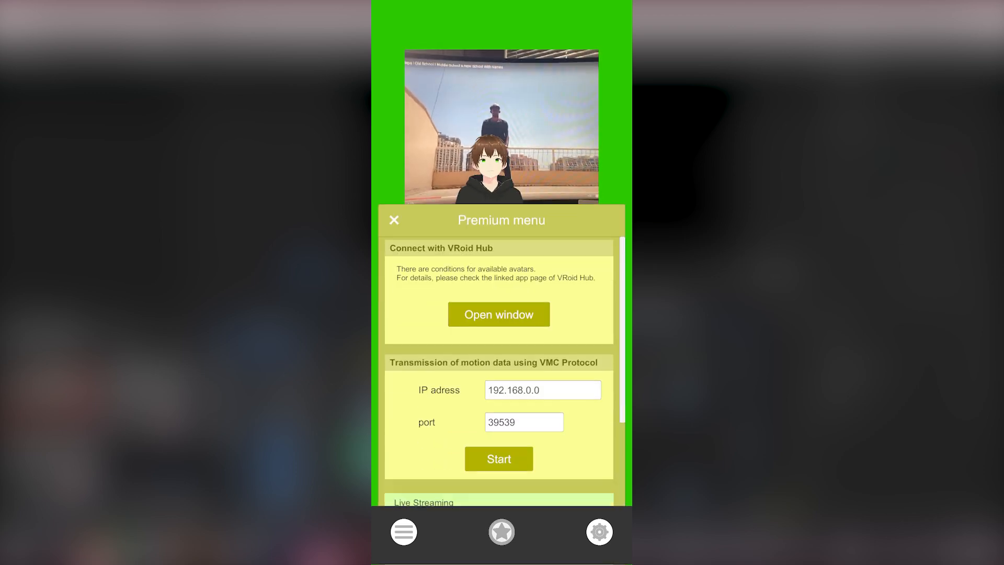
- Look through the VMC Protocol and Live Streaming sections of the TDPT Premium menu
{"action": "scroll", "coordinate": [499, 345], "scroll_direction": "down", "scroll_amount": 8}
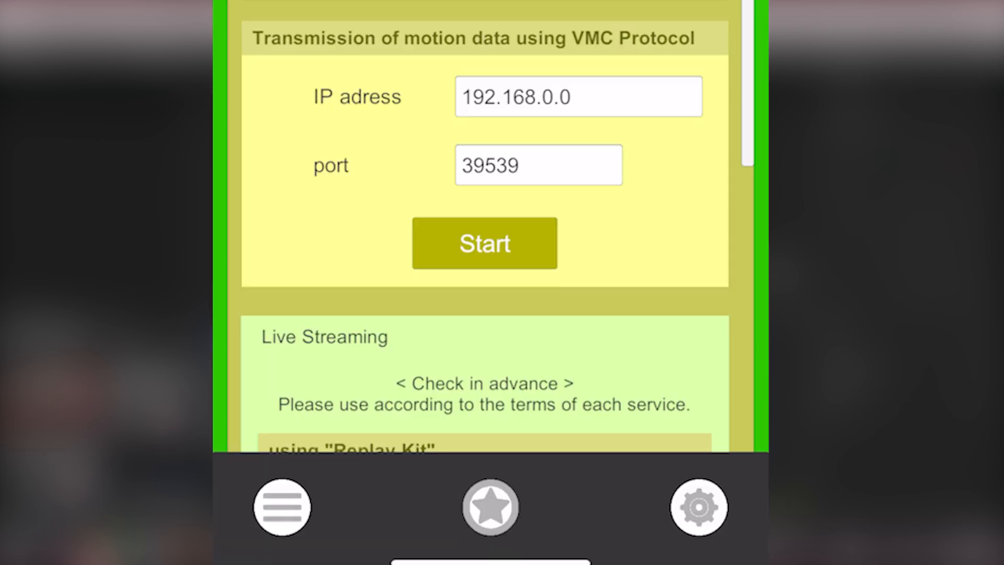
{"action": "scroll", "coordinate": [499, 400], "scroll_direction": "down", "scroll_amount": 3}
{"action": "scroll", "coordinate": [485, 261], "scroll_direction": "down", "scroll_amount": 5}
{"action": "left_click", "coordinate": [554, 420]}
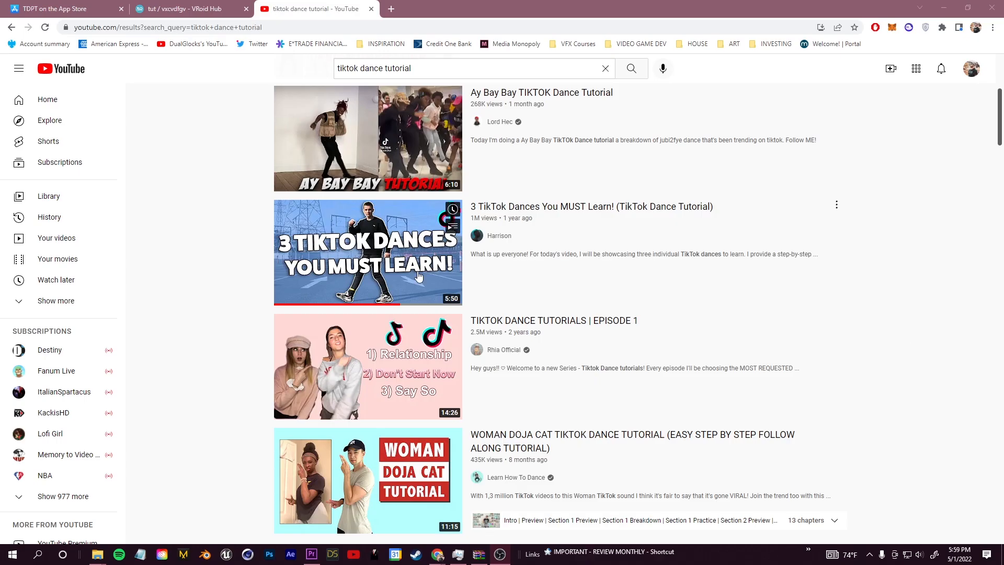
- Switch to the YouTube results for "tiktok dance tutorial" and open the video "3 TikTok Dances You MUST Learn!"
{"action": "scroll", "coordinate": [419, 276], "scroll_direction": "up", "scroll_amount": 5}
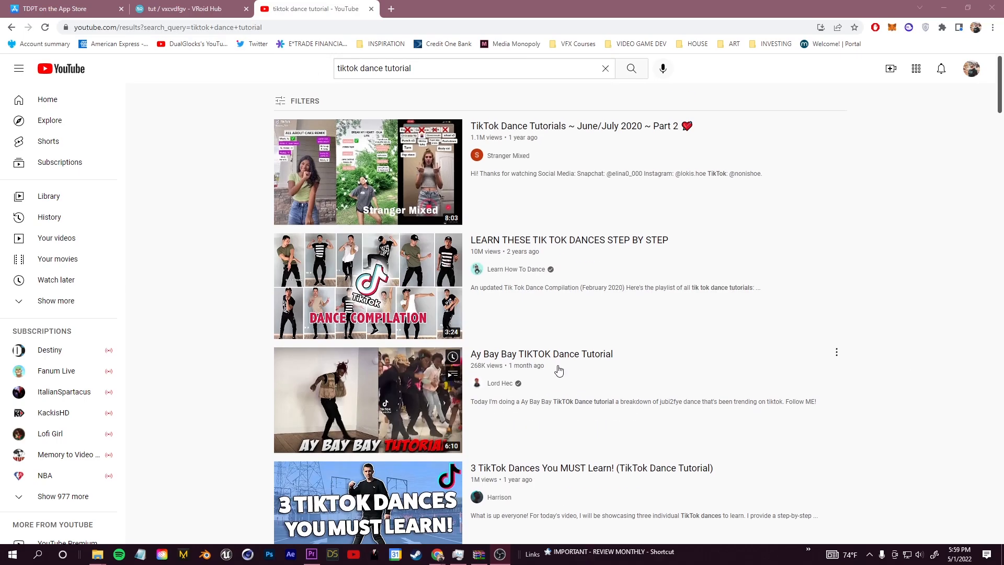
{"action": "scroll", "coordinate": [558, 369], "scroll_direction": "down", "scroll_amount": 3}
{"action": "left_click", "coordinate": [419, 361]}
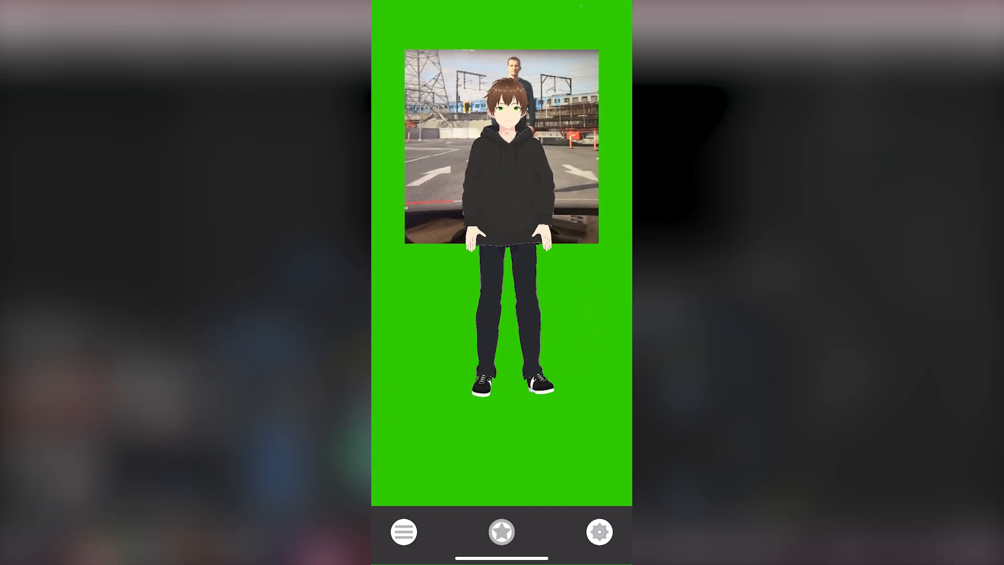
- Play the TikTok dance video for TDPT to track with the avatar, trying it in full screen and returning to the normal view
{"action": "left_click", "coordinate": [502, 532]}
{"action": "scroll", "coordinate": [501, 392], "scroll_direction": "down", "scroll_amount": 10}
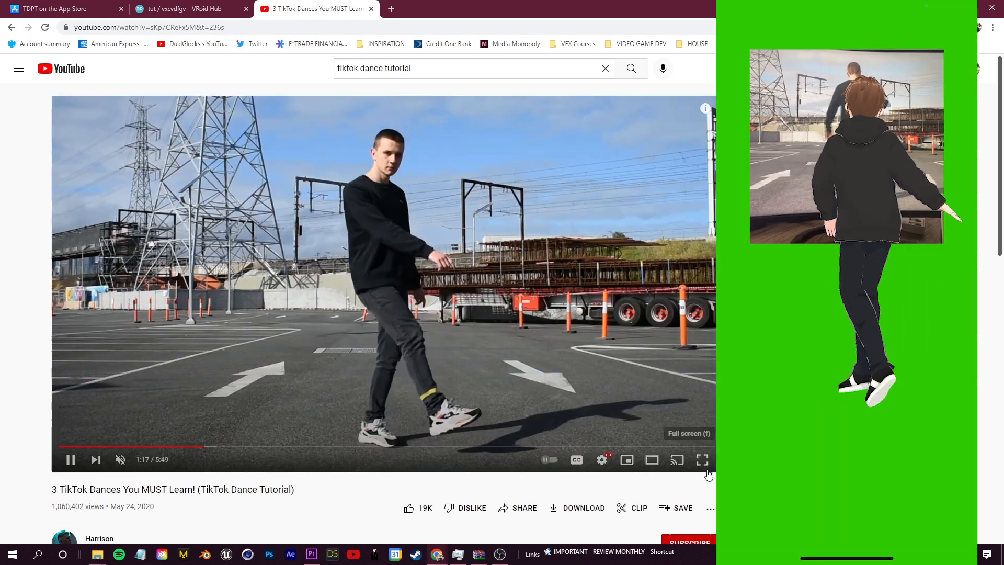
{"action": "left_click", "coordinate": [702, 460]}
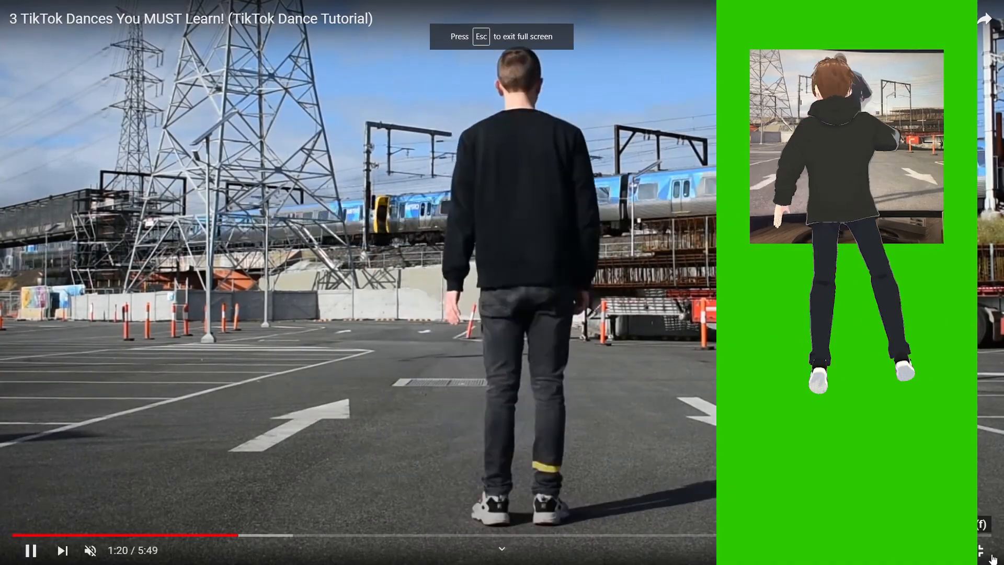
{"action": "left_click", "coordinate": [984, 550]}
{"action": "scroll", "coordinate": [485, 396], "scroll_direction": "down", "scroll_amount": 3}
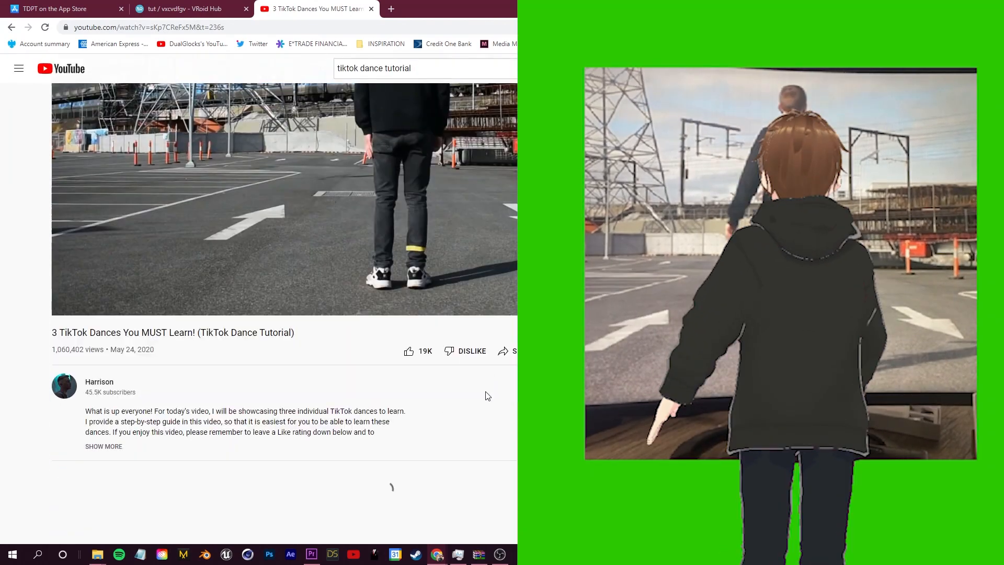
{"action": "scroll", "coordinate": [26, 289], "scroll_direction": "up", "scroll_amount": 3}
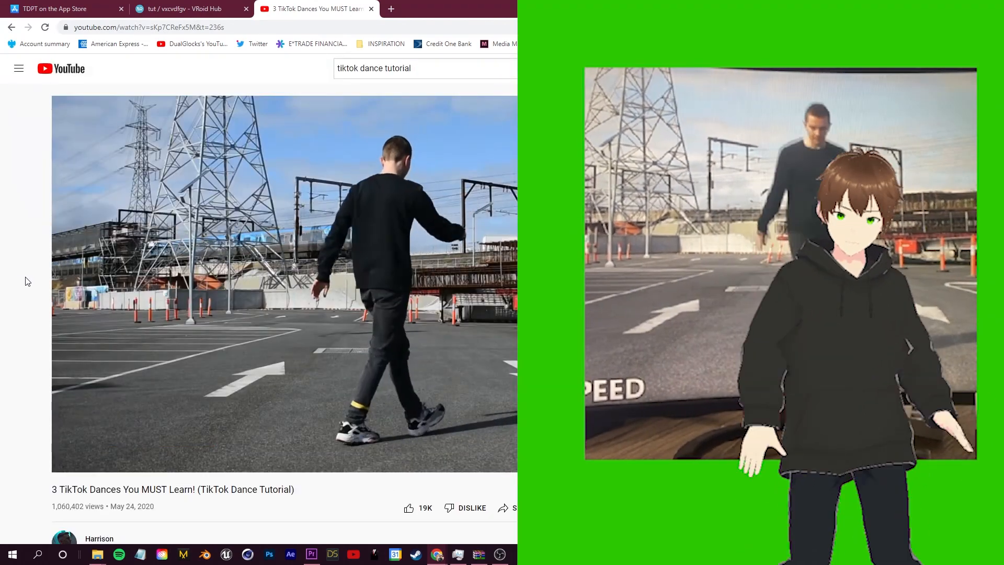
{"action": "key", "text": "space"}
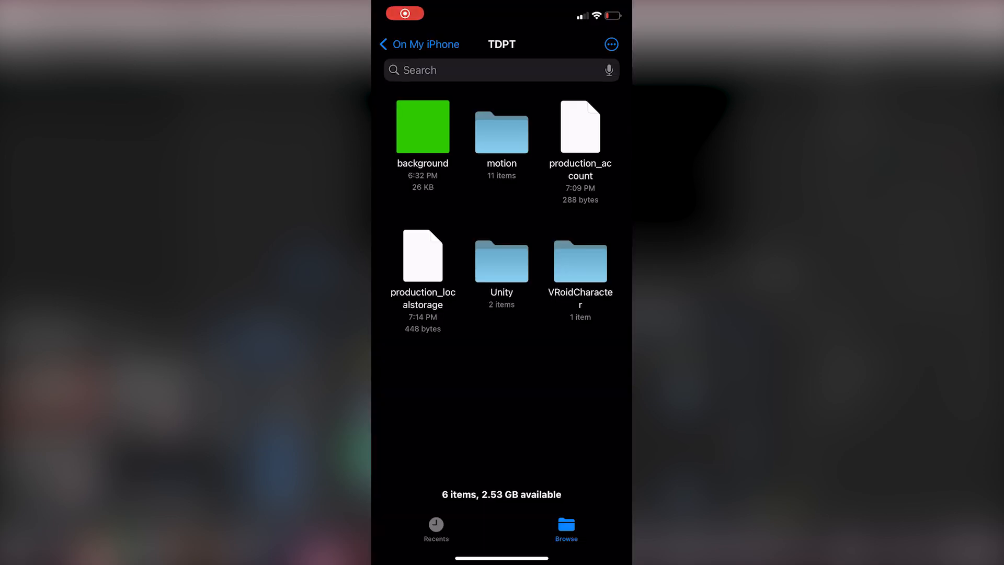
- In the phone's Files app, open the TDPT motion folder and bring up the sharing options for motion20220428_192327
{"action": "left_click", "coordinate": [501, 132]}
{"action": "scroll", "coordinate": [502, 313], "scroll_direction": "down", "scroll_amount": 3}
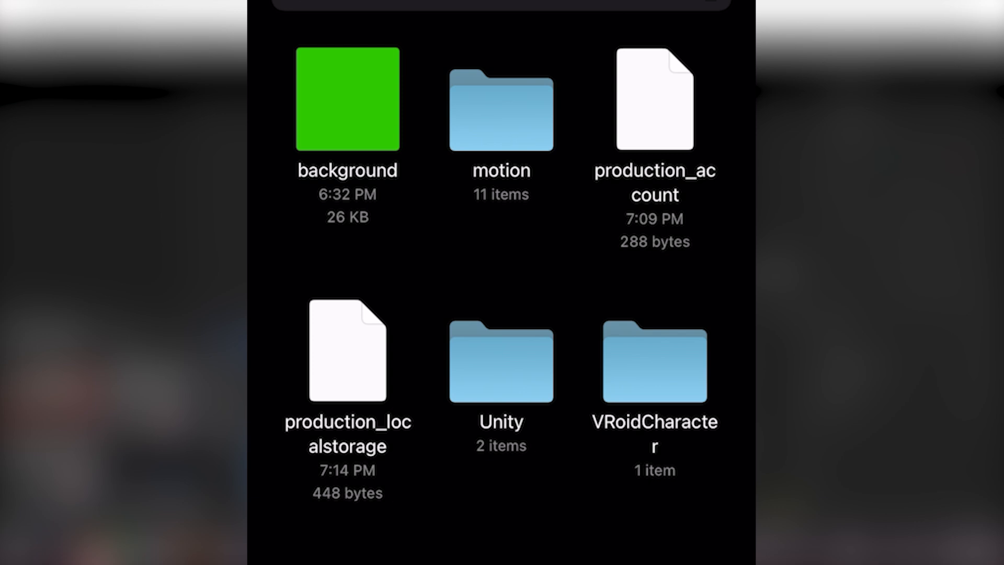
{"action": "left_click", "coordinate": [500, 109]}
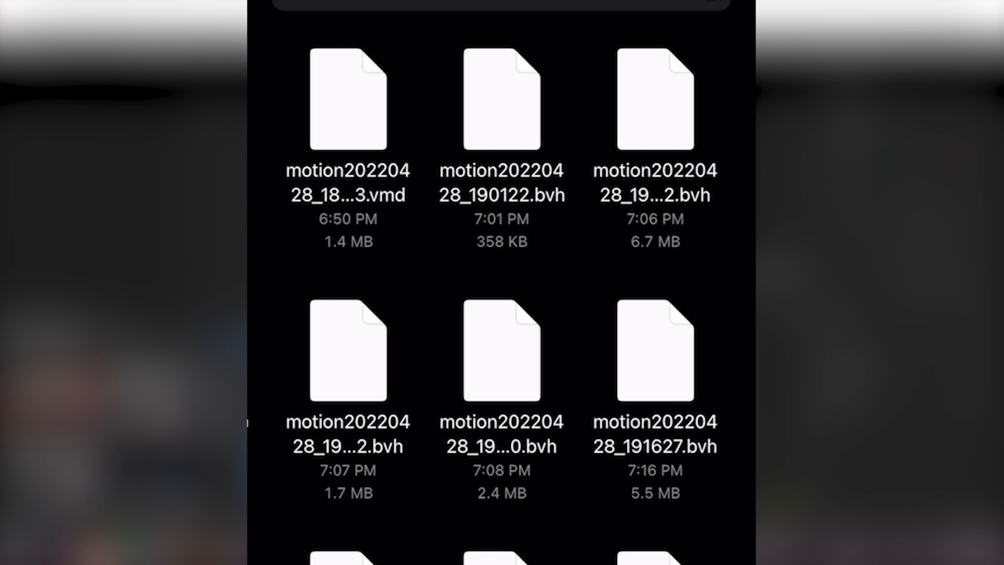
{"action": "scroll", "coordinate": [501, 314], "scroll_direction": "down", "scroll_amount": 5}
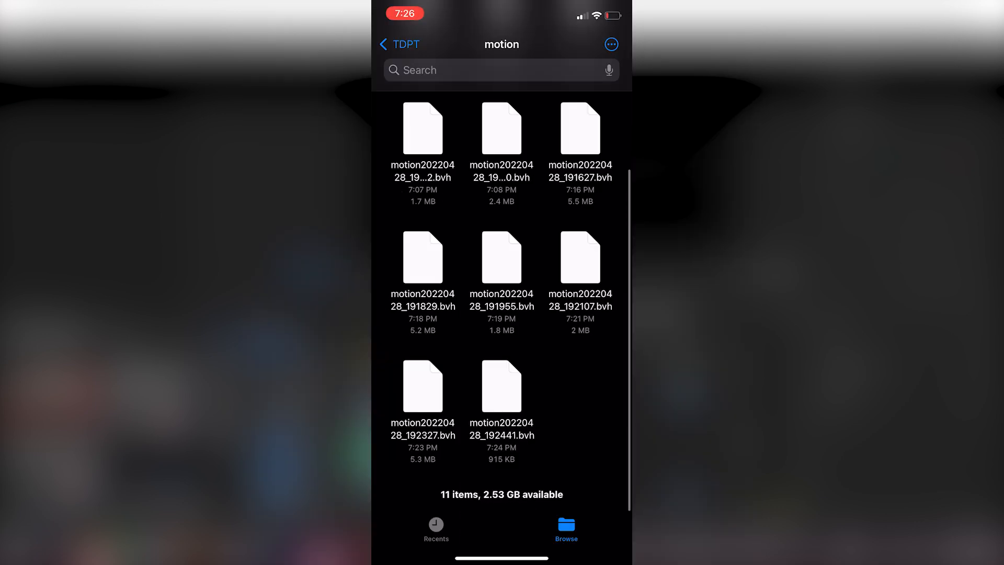
{"action": "left_click", "coordinate": [422, 385]}
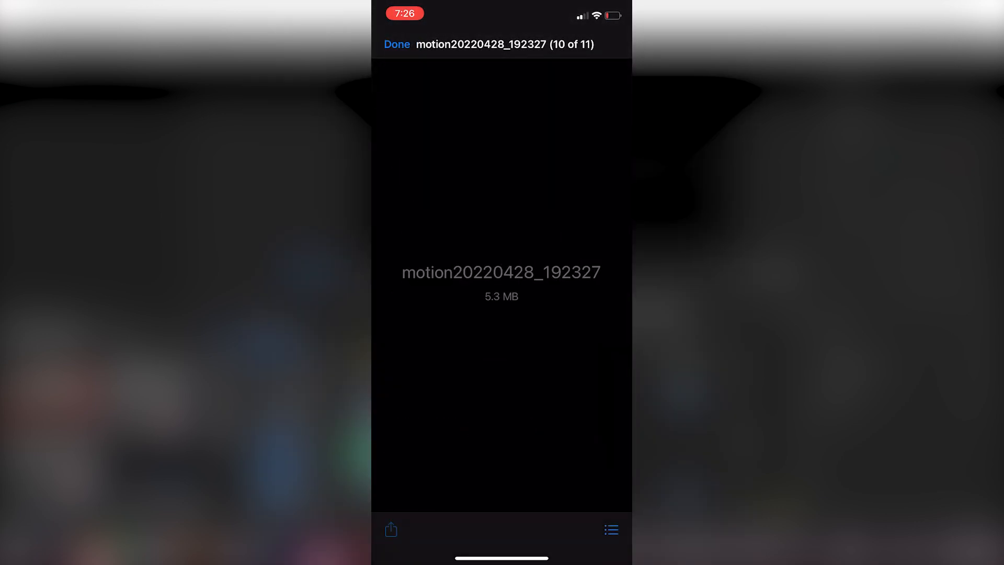
{"action": "left_click", "coordinate": [391, 529]}
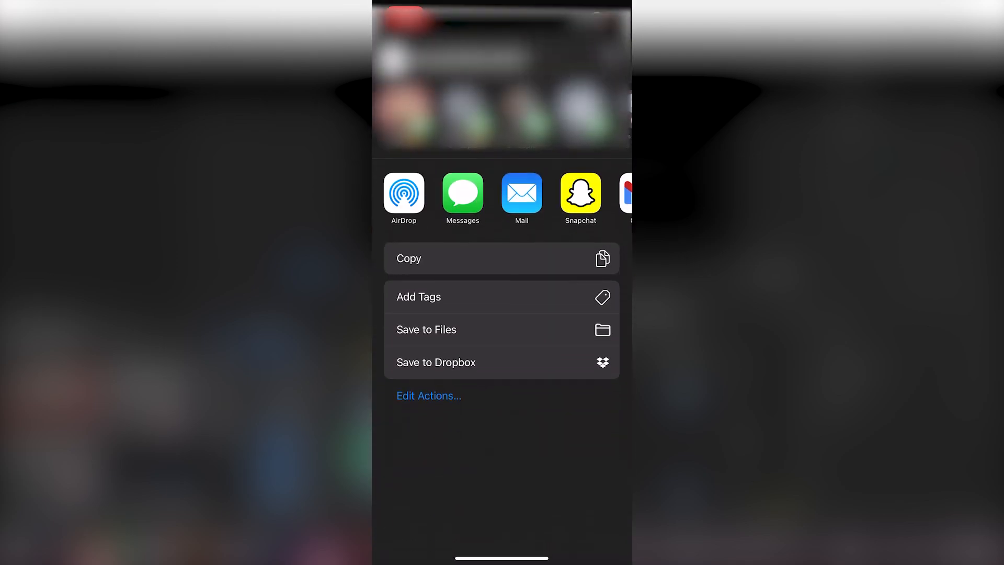
{"action": "scroll", "coordinate": [502, 204], "scroll_direction": "right", "scroll_amount": 3}
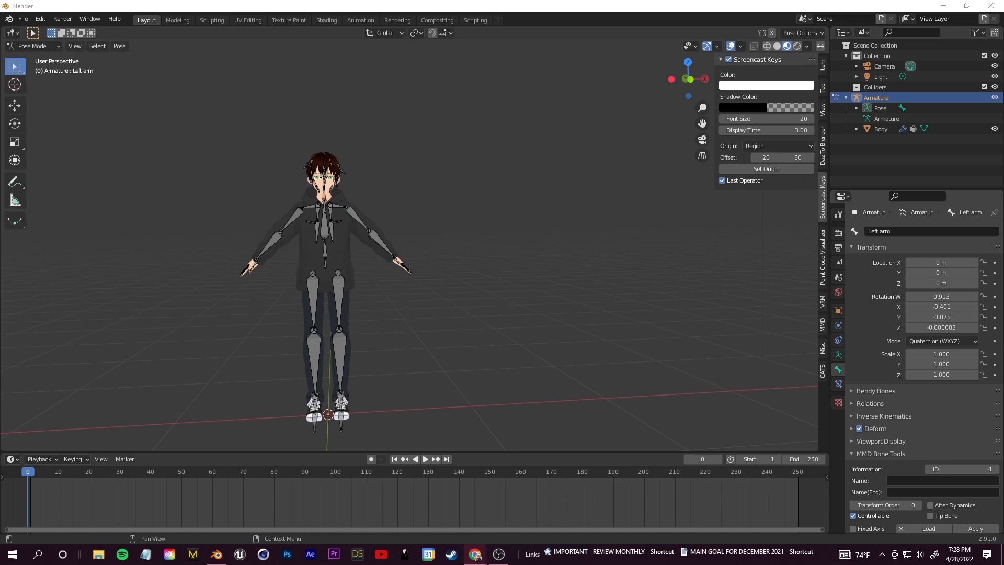
- Switch to Blender and import the motion capture file motion20220428-191955.bvh from K:\MOTION CAPTURE
{"action": "left_click", "coordinate": [23, 19]}
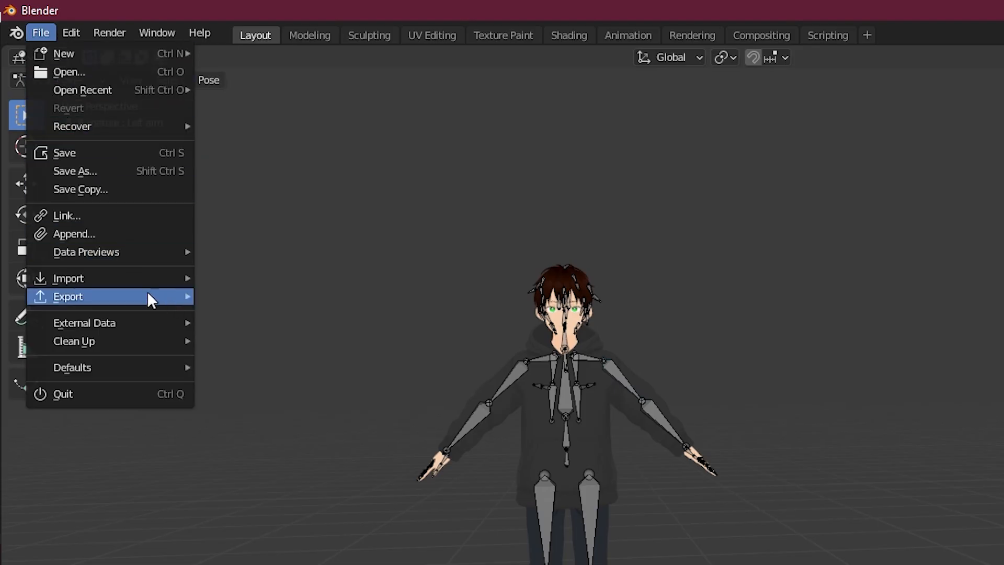
{"action": "mouse_move", "coordinate": [130, 276]}
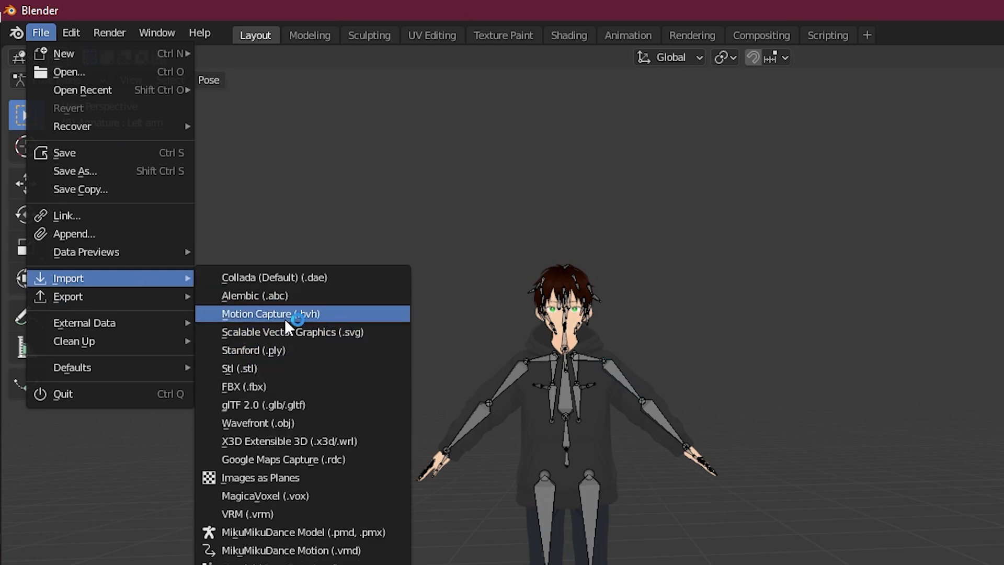
{"action": "left_click", "coordinate": [329, 313]}
{"action": "double_click", "coordinate": [395, 110]}
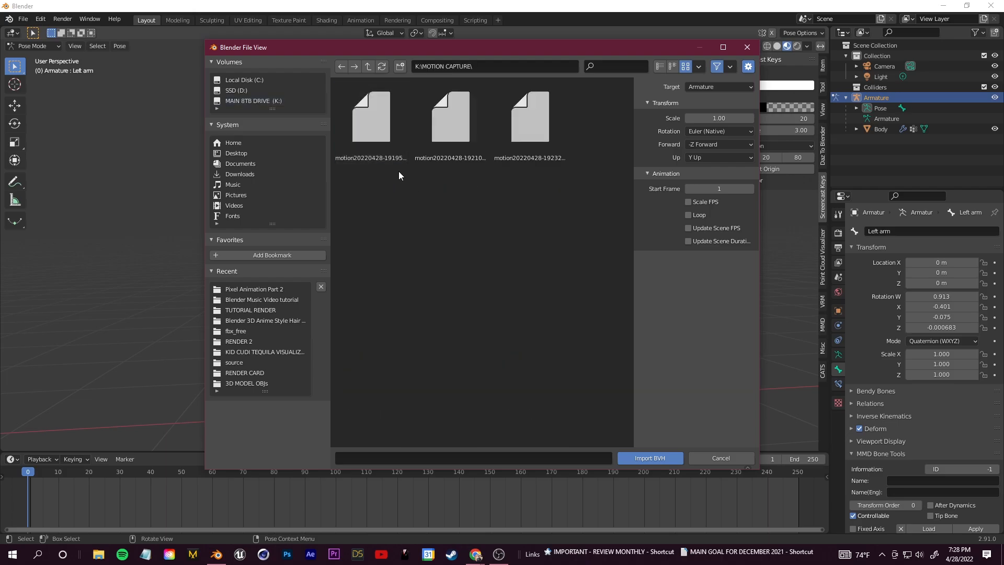
{"action": "left_click", "coordinate": [372, 143]}
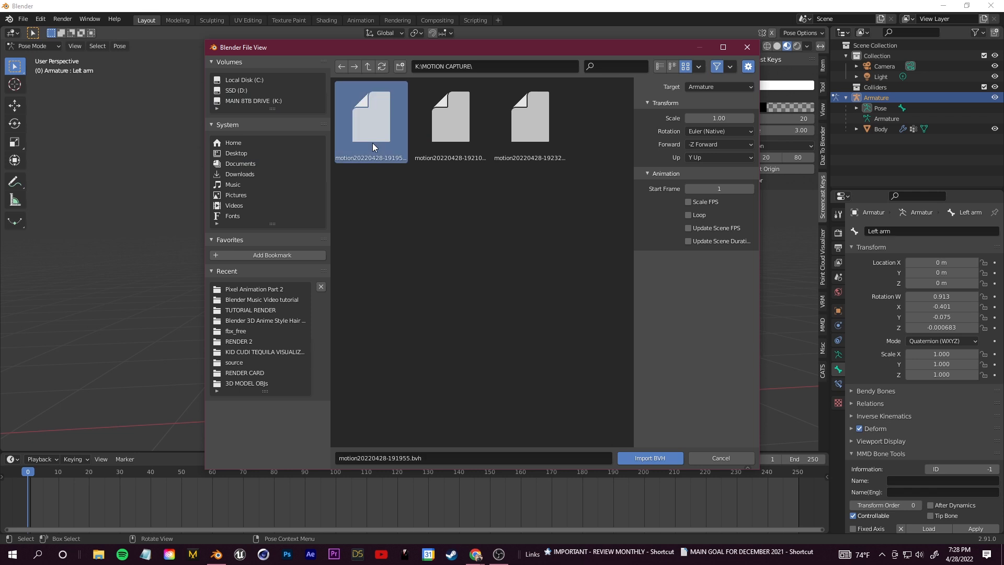
{"action": "left_click", "coordinate": [650, 457]}
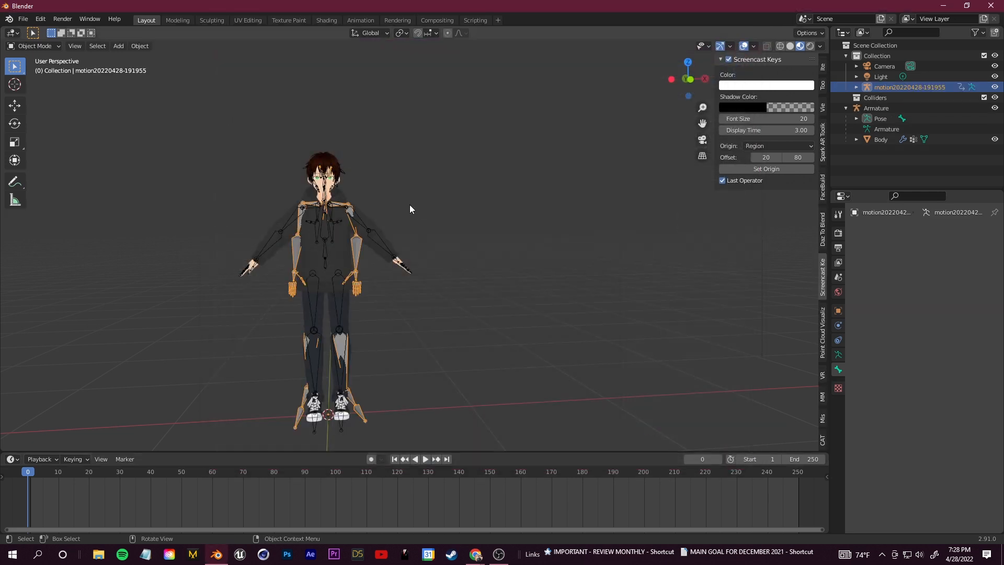
- Move the imported motion armature beside the character, to about X 1.11 m, and play the animation
{"action": "key", "text": "g"}
{"action": "left_click", "coordinate": [496, 258]}
{"action": "left_click", "coordinate": [425, 458]}
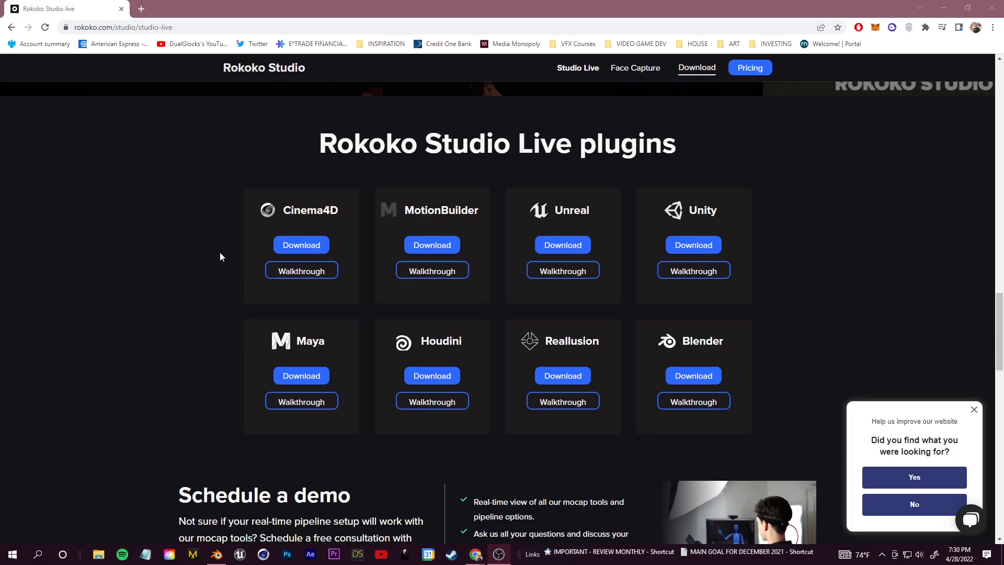
- Switch to the Rokoko Studio Live page and download the Blender plugin as rokoko-studio-live-blender-master into the MOTION CAPTURE folder
{"action": "left_click", "coordinate": [82, 211]}
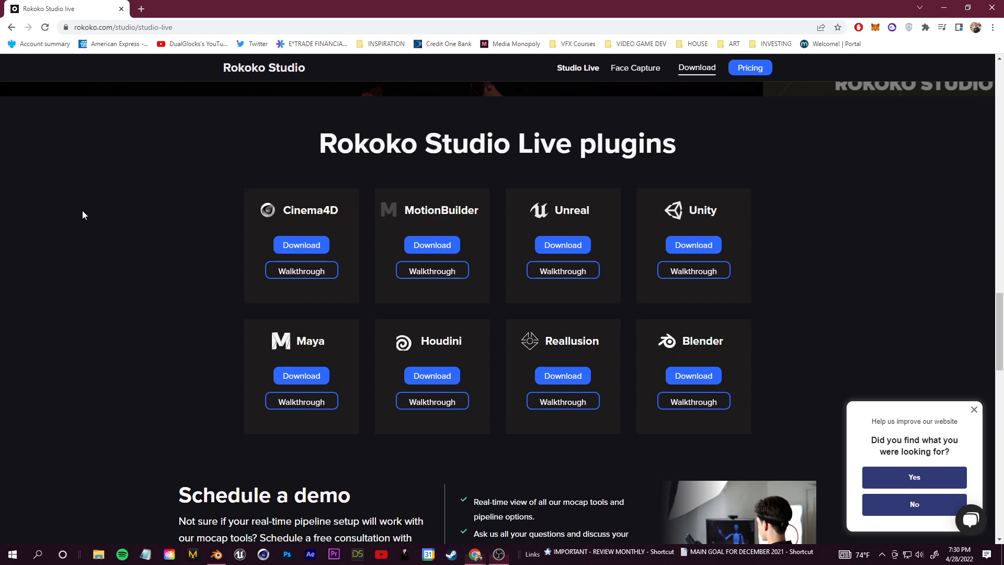
{"action": "left_click", "coordinate": [696, 380]}
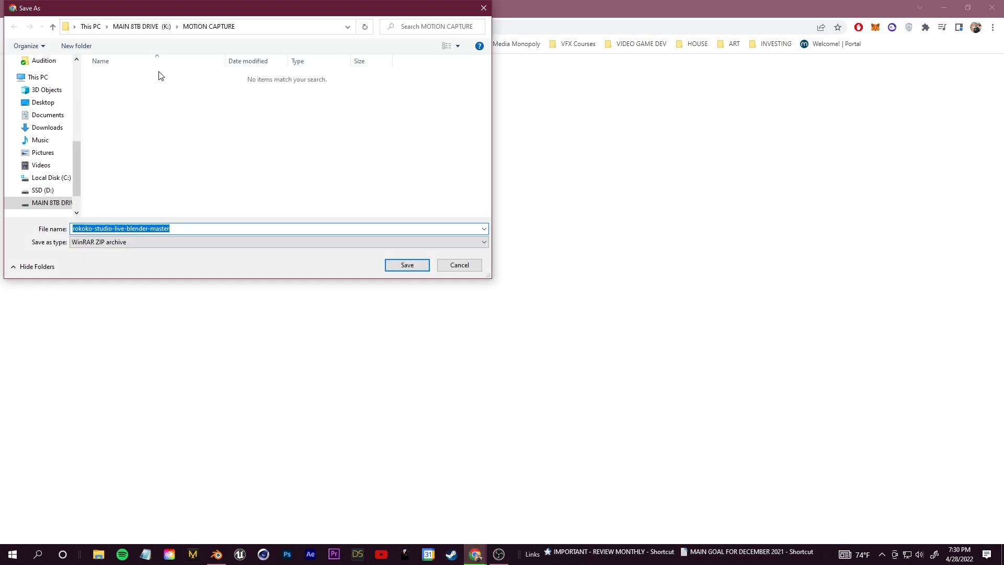
{"action": "left_click", "coordinate": [404, 269]}
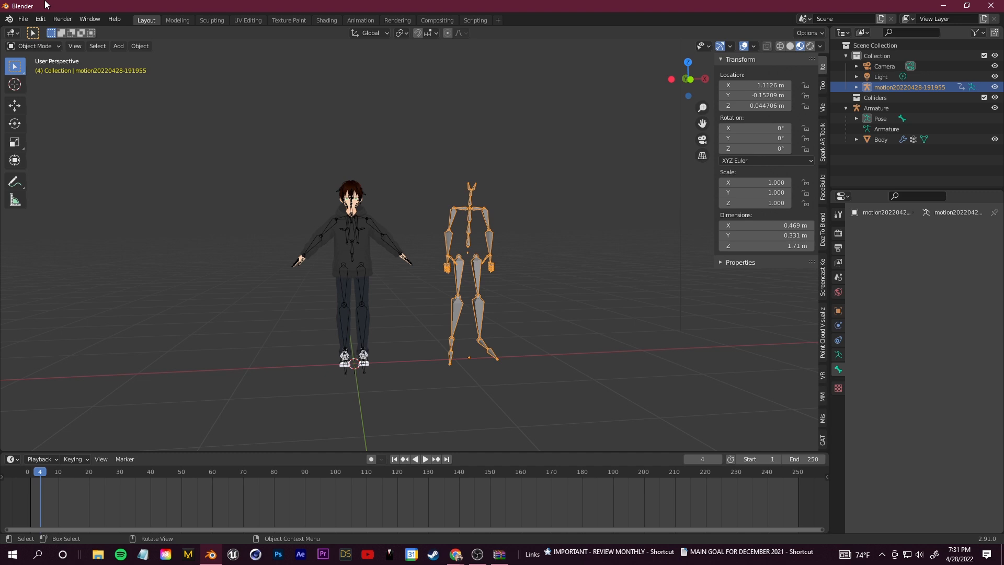
- In Blender, install the add-on from rokoko-studio-live-blender-master.zip in the MOTION CAPTURE folder and enable it
{"action": "left_click", "coordinate": [65, 29]}
{"action": "left_click", "coordinate": [134, 305]}
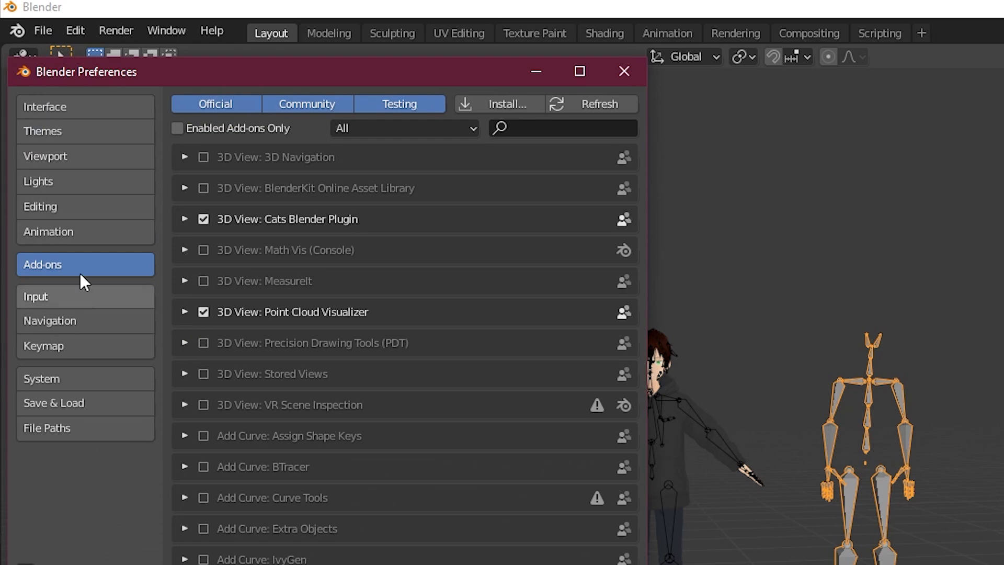
{"action": "left_click", "coordinate": [500, 102]}
{"action": "left_click", "coordinate": [90, 458]}
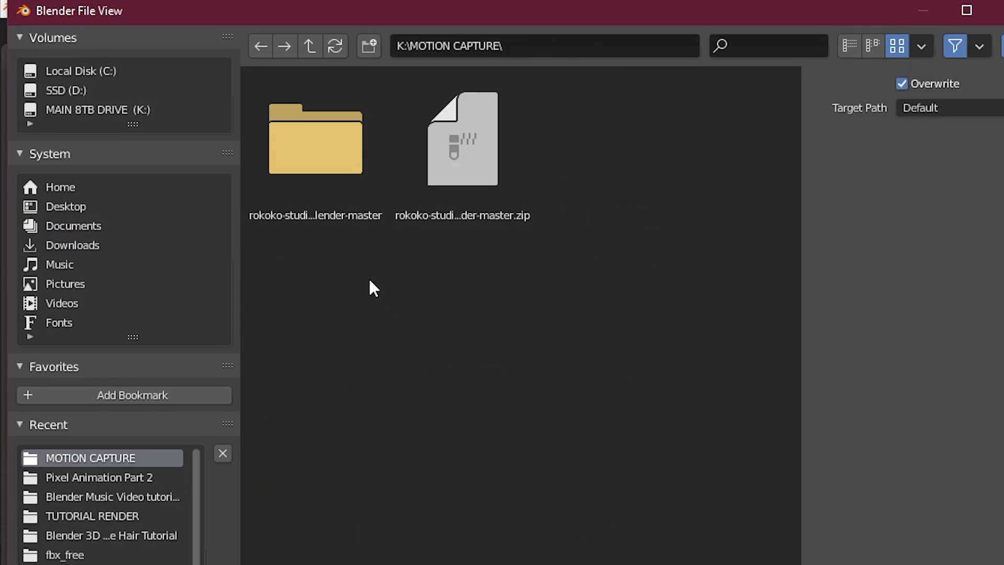
{"action": "double_click", "coordinate": [451, 175]}
{"action": "left_click", "coordinate": [202, 157]}
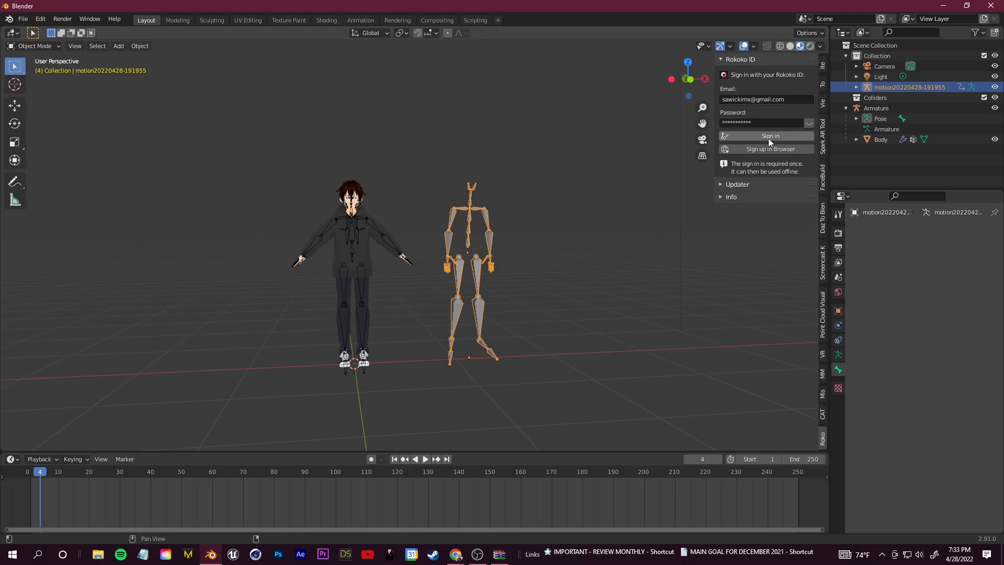
- Sign in to the Rokoko add-on with the filled-in account details and expand its Retargeting settings
{"action": "left_click", "coordinate": [768, 137]}
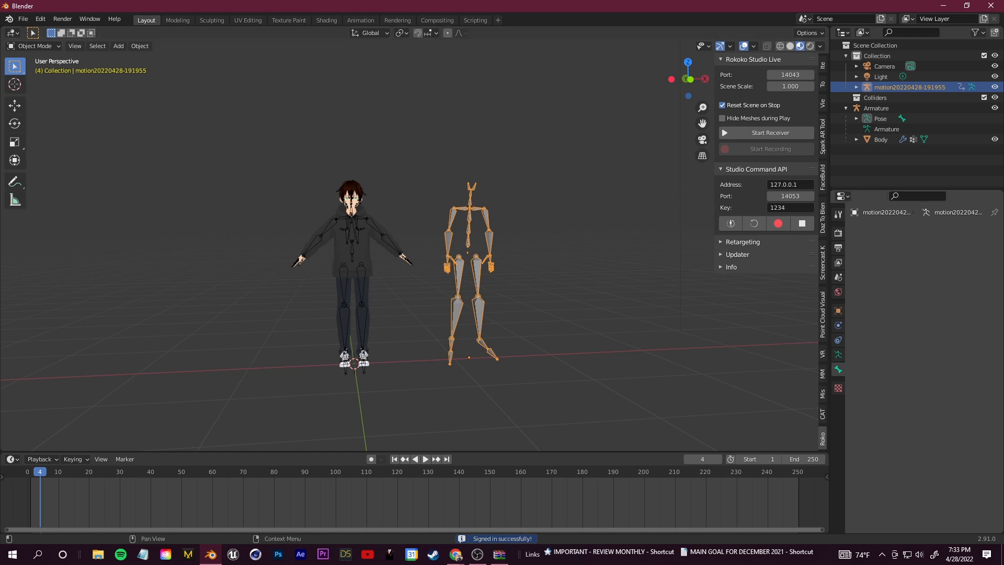
{"action": "key", "text": "alt+Tab"}
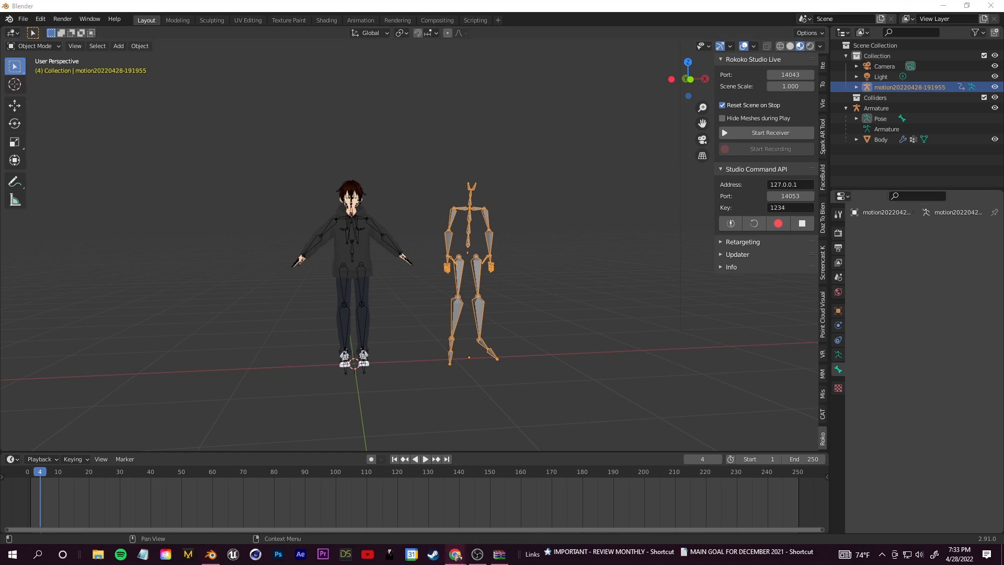
{"action": "left_click", "coordinate": [723, 241]}
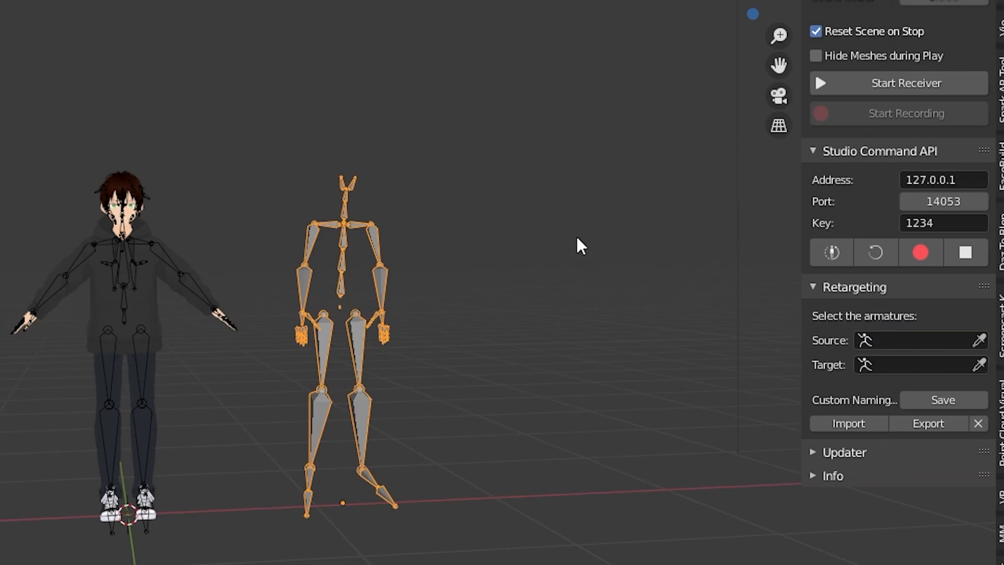
{"action": "left_click", "coordinate": [979, 341]}
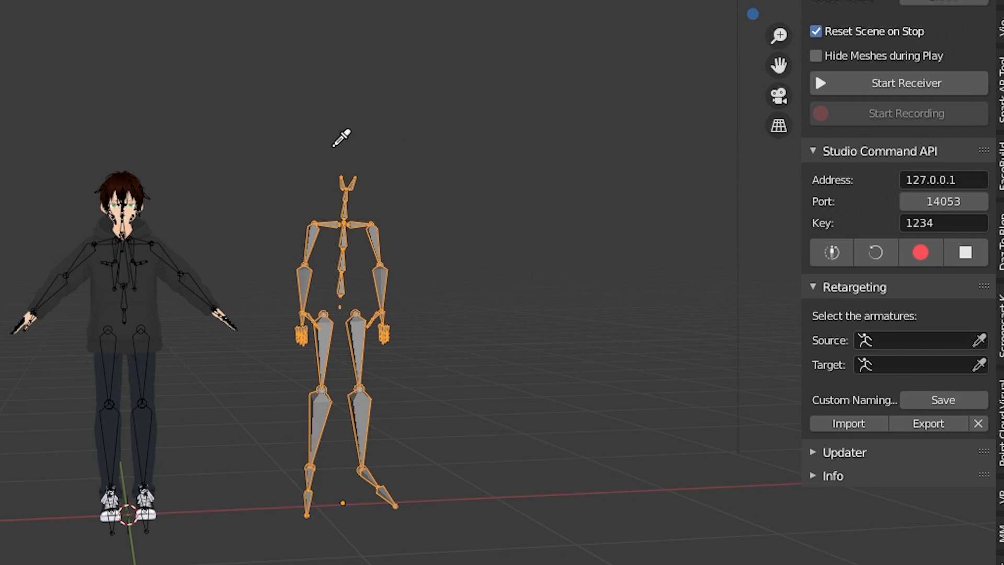
{"action": "left_click", "coordinate": [350, 187]}
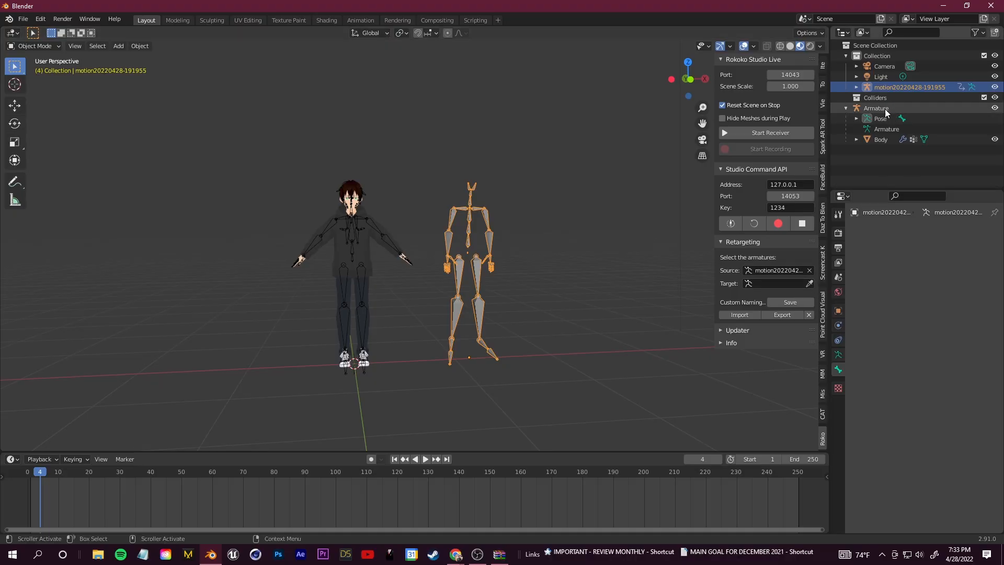
{"action": "left_click", "coordinate": [883, 108]}
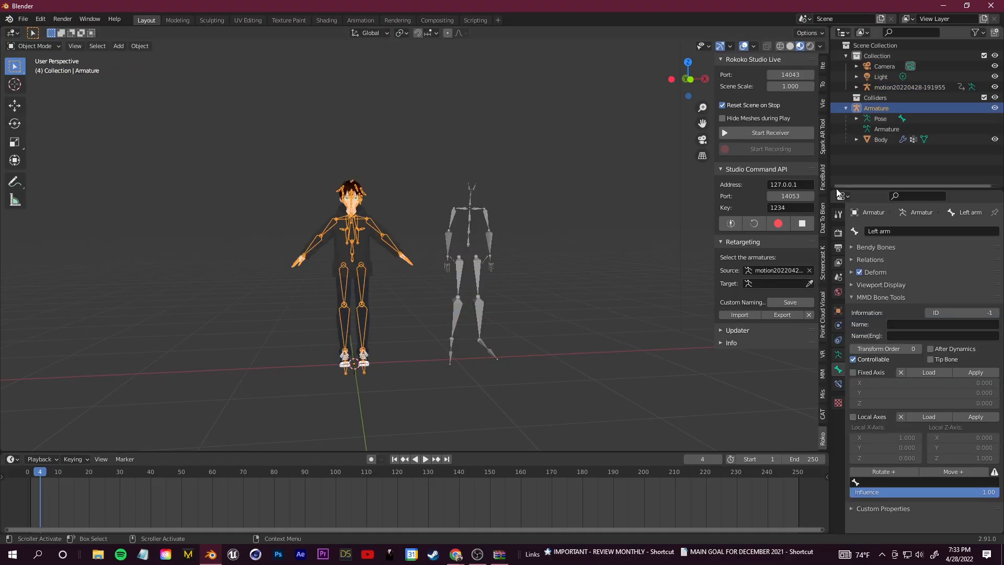
{"action": "left_click", "coordinate": [891, 134]}
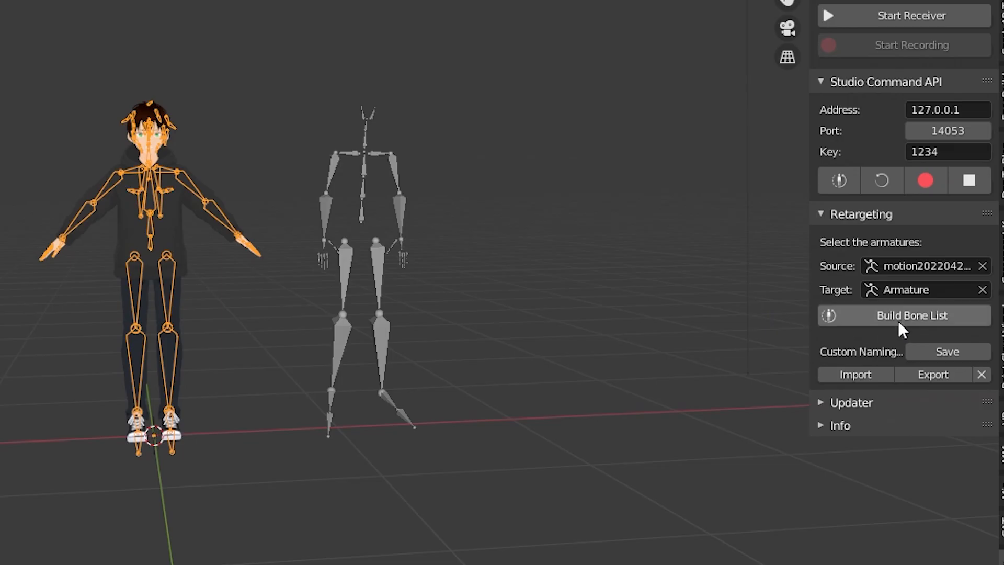
{"action": "left_click", "coordinate": [764, 297]}
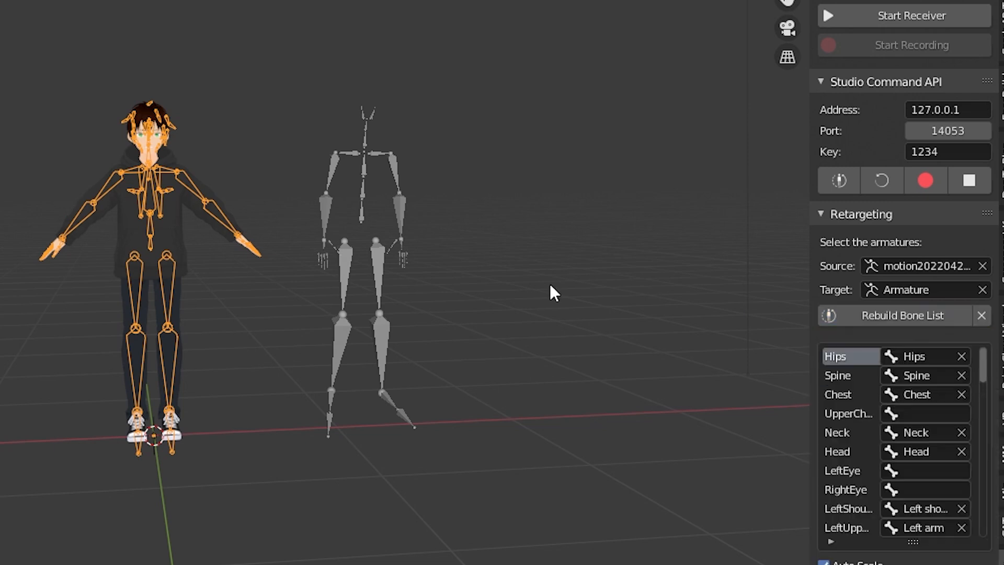
- Retarget the captured animation onto the character's armature and play it, checking the bone list for unmapped bones
{"action": "left_click_drag", "start_coordinate": [984, 362], "coordinate": [995, 520]}
{"action": "left_click", "coordinate": [921, 480]}
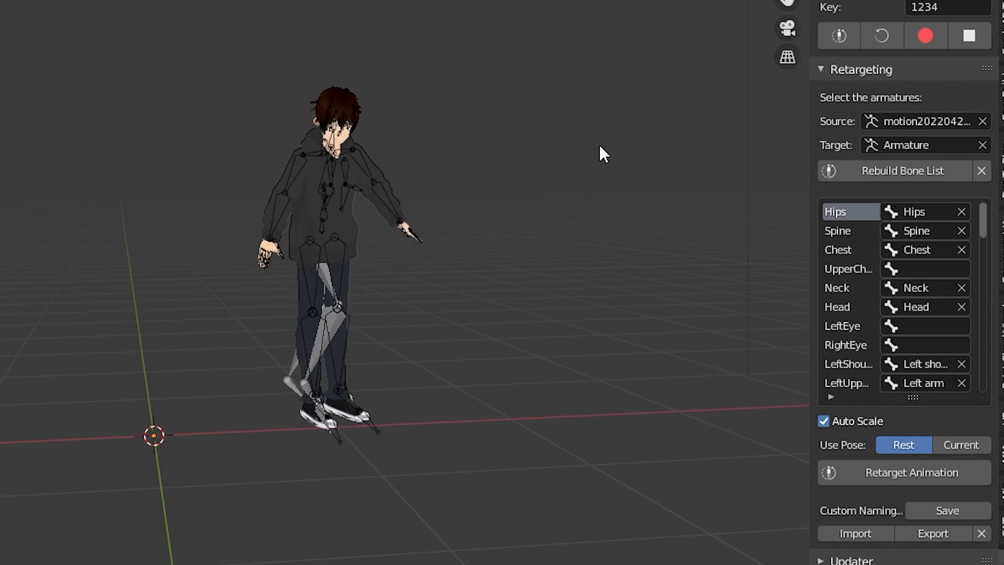
{"action": "middle_click_drag", "start_coordinate": [599, 144], "coordinate": [589, 140]}
{"action": "scroll", "coordinate": [483, 277], "scroll_direction": "up", "scroll_amount": 3}
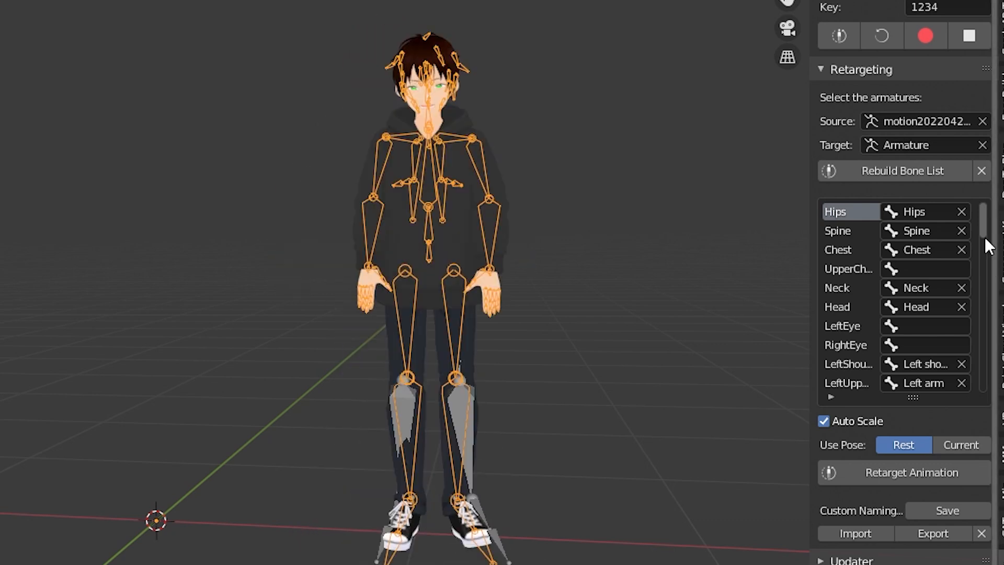
{"action": "left_click_drag", "start_coordinate": [986, 242], "coordinate": [992, 285]}
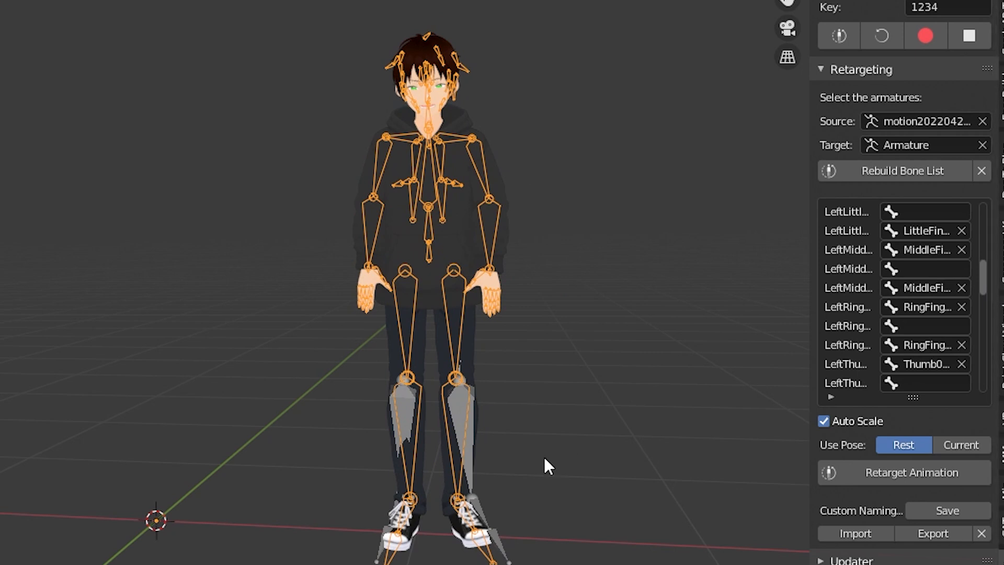
{"action": "key", "text": "space"}
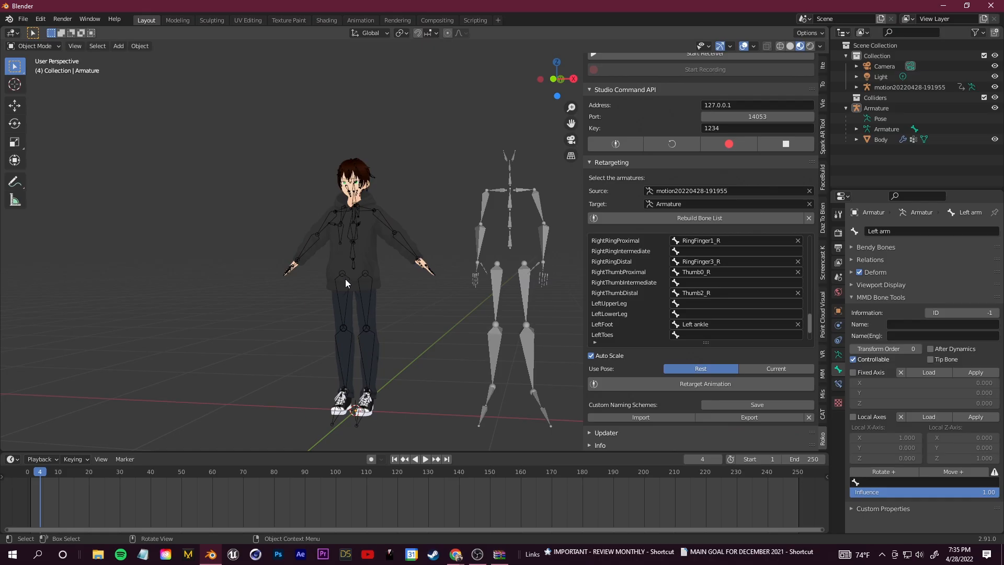
- Select the character's Armature and switch it to Edit Mode so its individual bones can be identified
{"action": "left_click", "coordinate": [342, 275]}
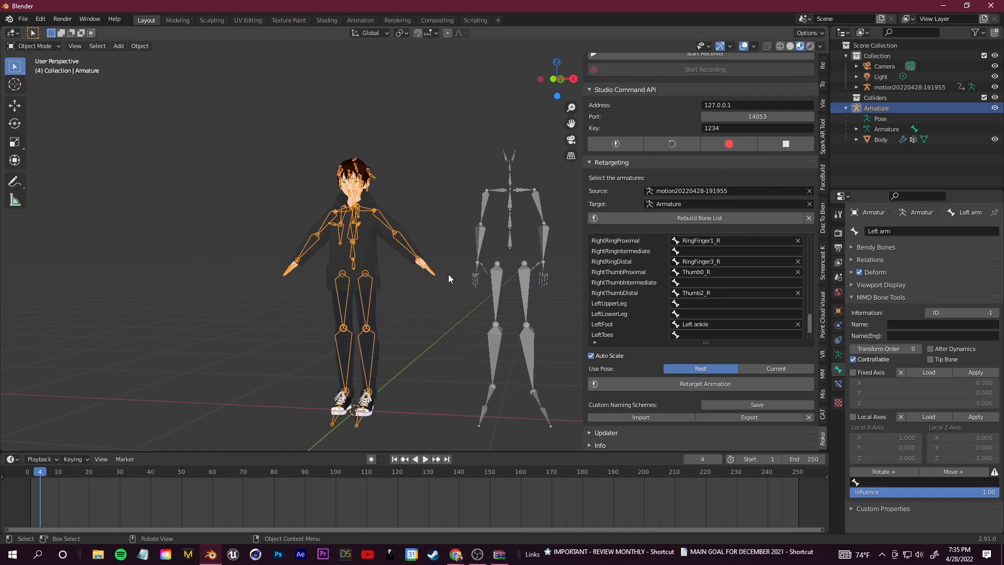
{"action": "left_click", "coordinate": [346, 281]}
{"action": "left_click", "coordinate": [860, 130]}
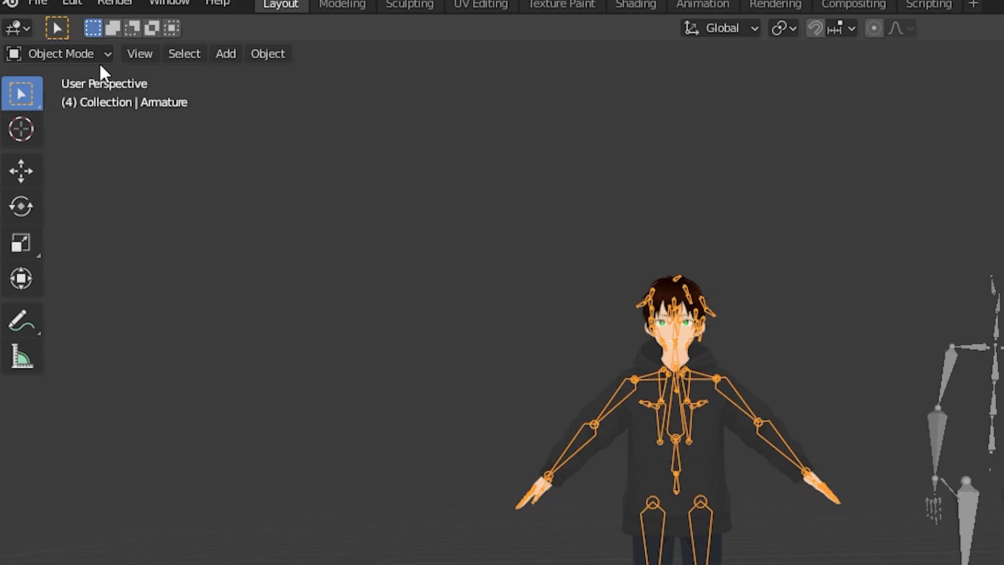
{"action": "left_click", "coordinate": [34, 46]}
{"action": "left_click", "coordinate": [38, 69]}
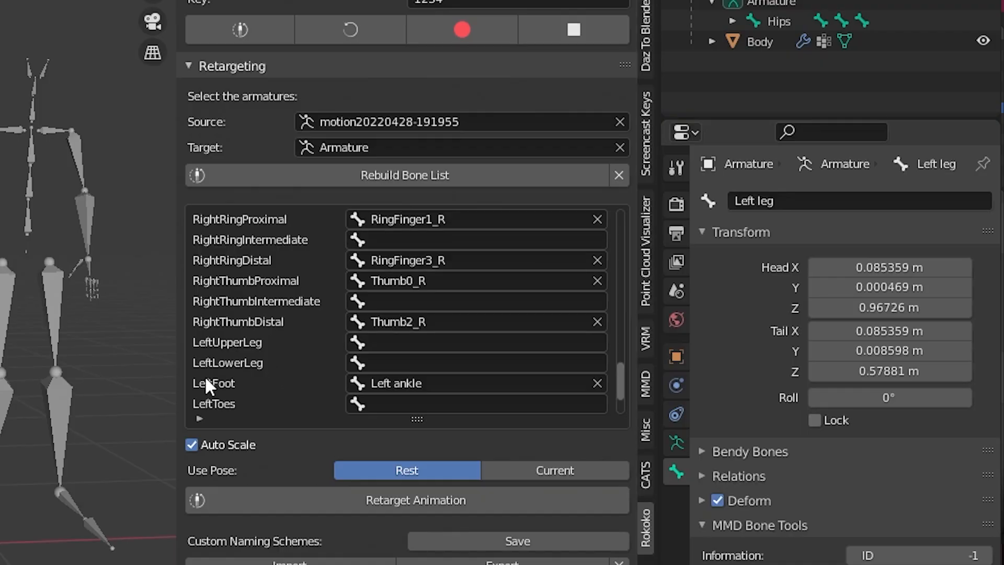
- In the bone list, map LeftUpperLeg to Left leg, LeftLowerLeg to Left knee, LeftToes to Left toe, and the right-leg bones to their counterparts
{"action": "left_click", "coordinate": [385, 347]}
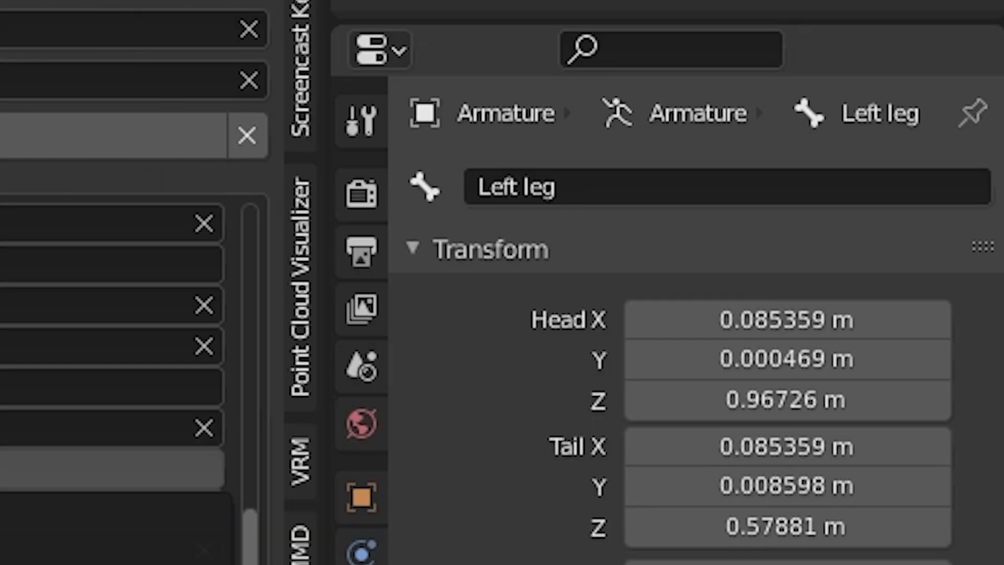
{"action": "type", "text": "Left"}
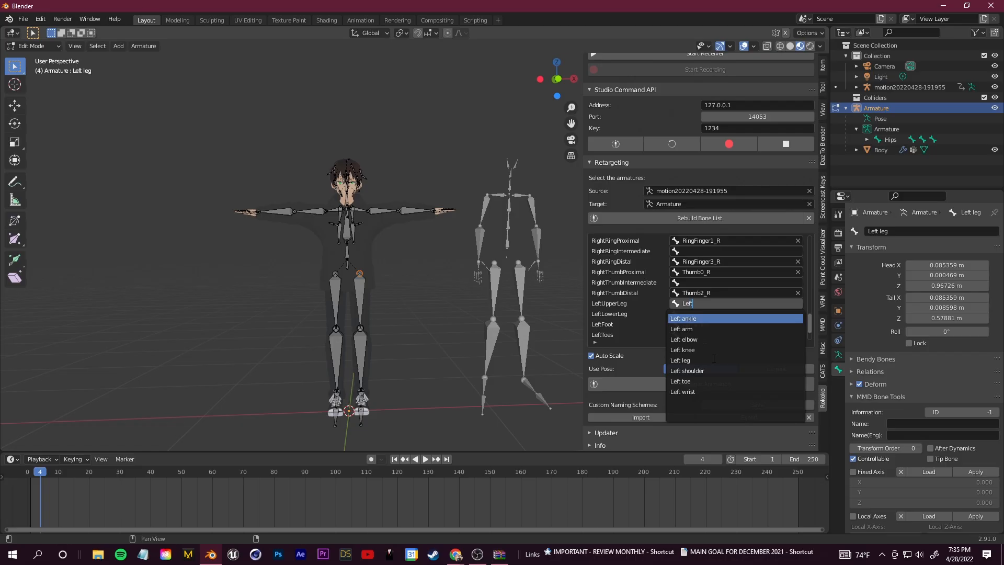
{"action": "left_click", "coordinate": [712, 360]}
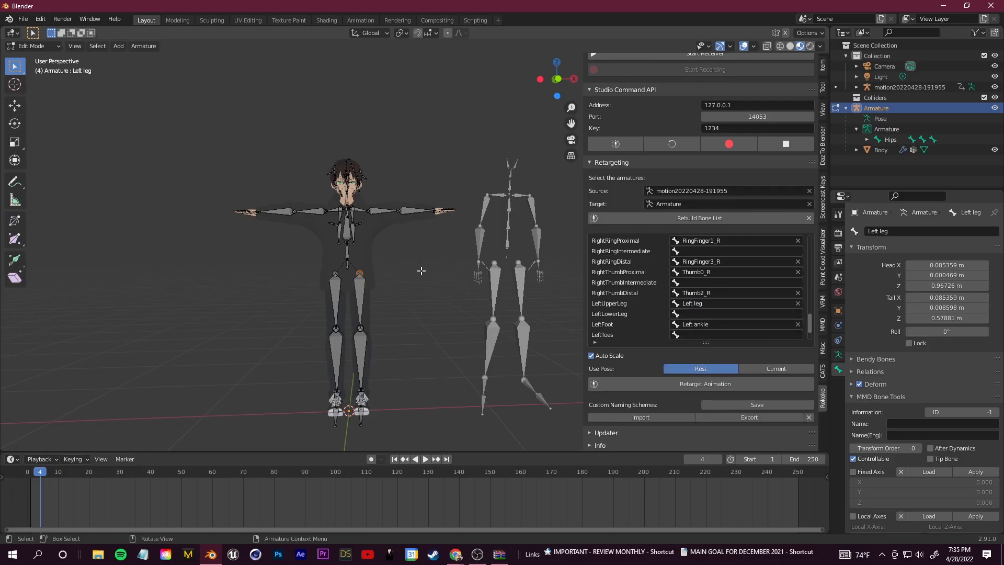
{"action": "left_click", "coordinate": [693, 313]}
{"action": "type", "text": "Left"}
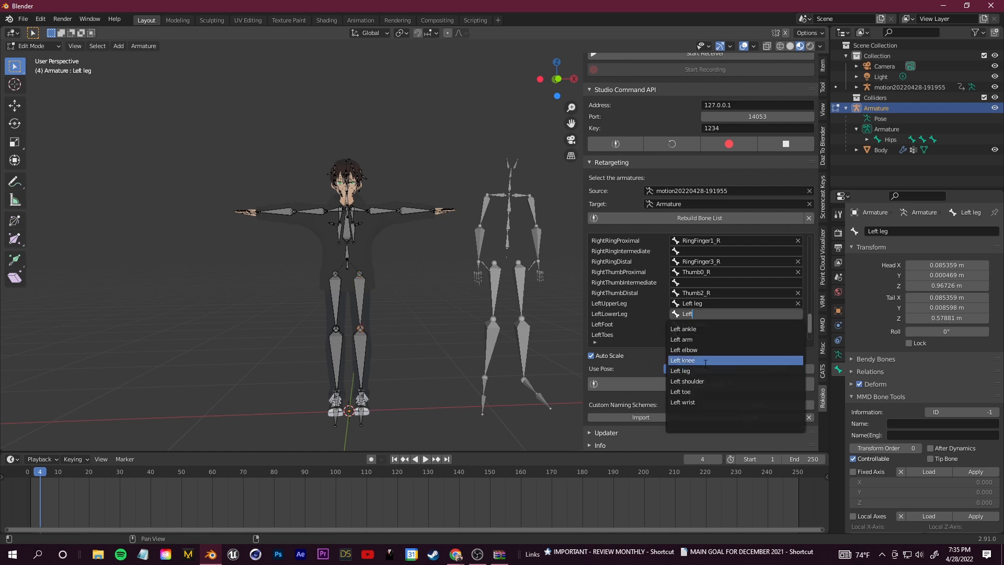
{"action": "left_click", "coordinate": [710, 359]}
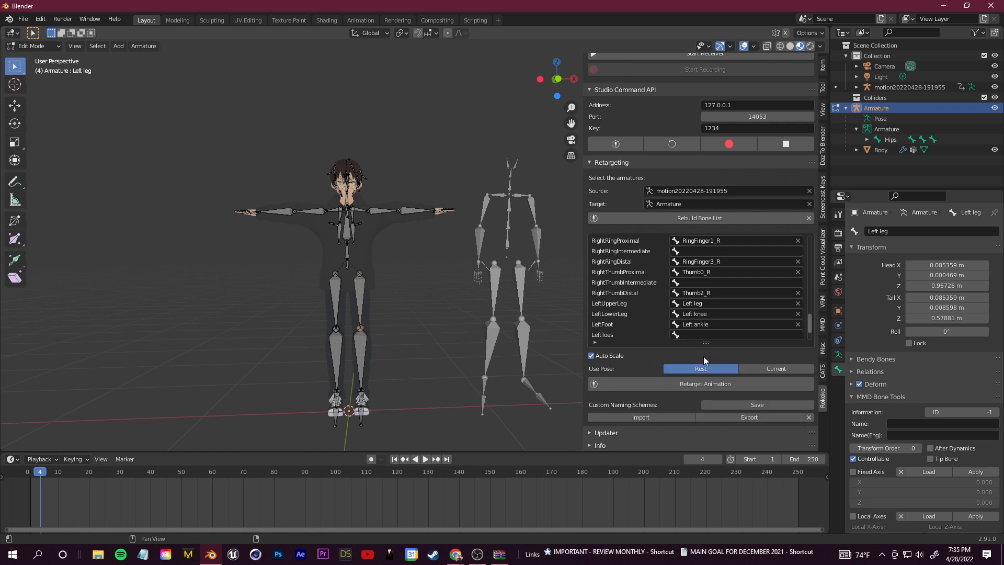
{"action": "left_click", "coordinate": [709, 304]}
{"action": "type", "text": "Left"}
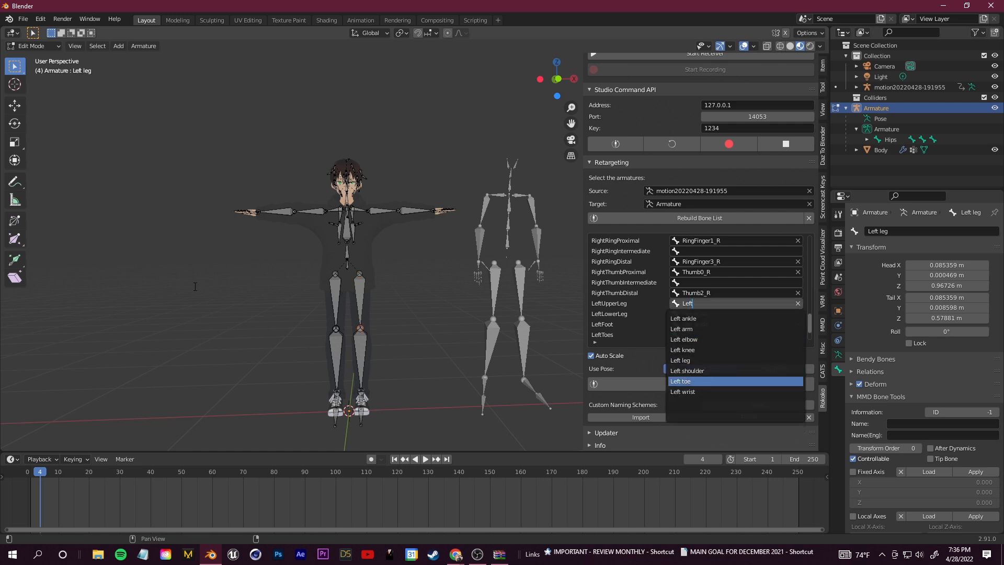
{"action": "left_click", "coordinate": [195, 287]}
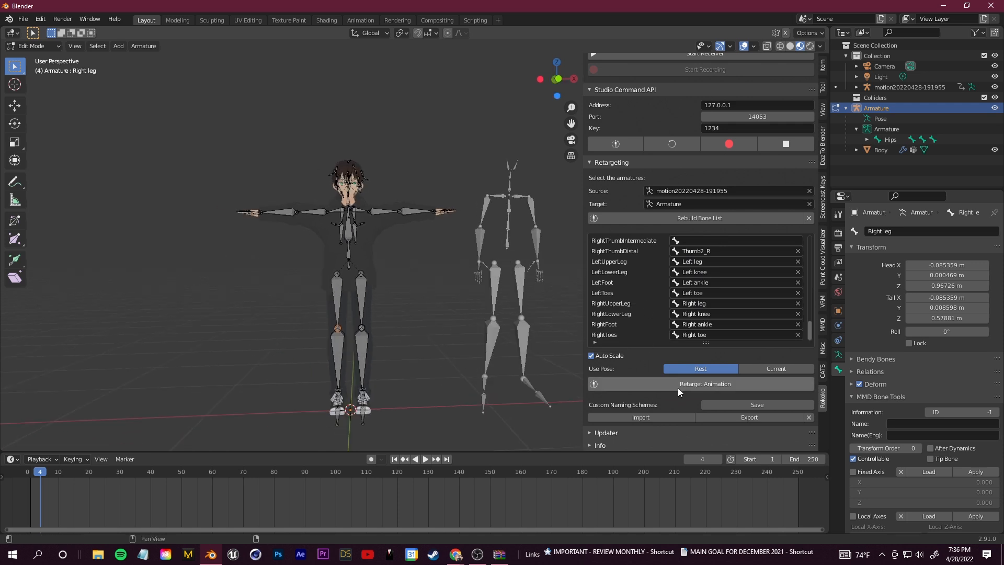
- Retarget the animation onto the character with the completed bone list and start playback
{"action": "left_click", "coordinate": [678, 388]}
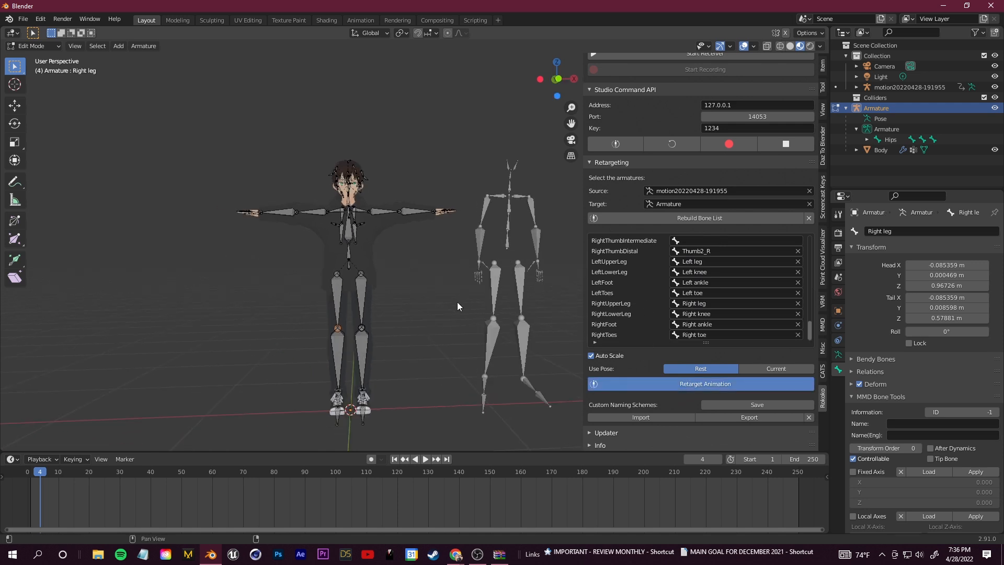
{"action": "left_click", "coordinate": [423, 460]}
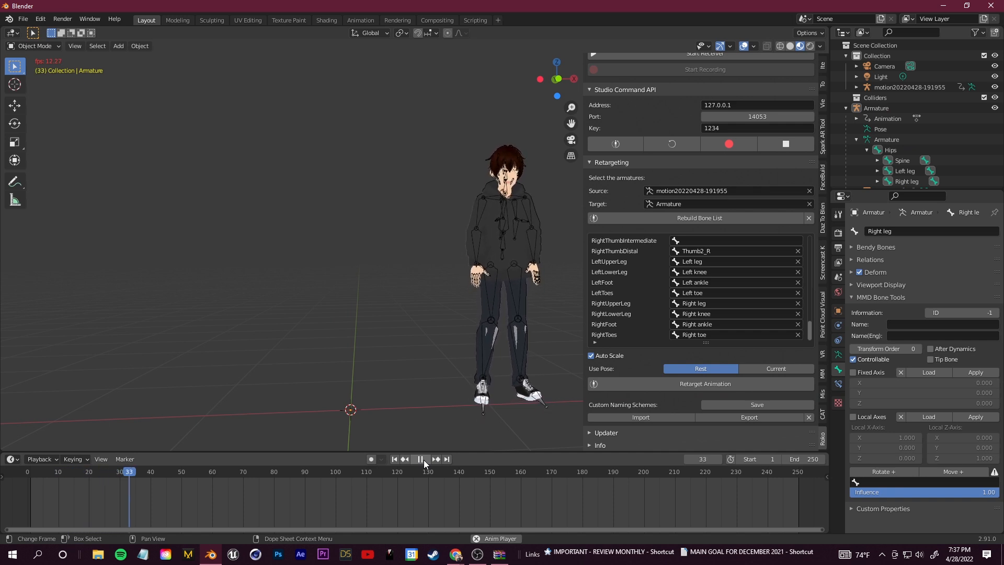
- Examine the character's retargeted movement from several distances and angles, pausing and scrubbing through the timeline
{"action": "left_click_drag", "start_coordinate": [231, 474], "coordinate": [362, 475]}
{"action": "middle_click_drag", "start_coordinate": [439, 301], "coordinate": [409, 296]}
{"action": "scroll", "coordinate": [409, 315], "scroll_direction": "down", "scroll_amount": 2}
{"action": "scroll", "coordinate": [505, 326], "scroll_direction": "up", "scroll_amount": 2}
{"action": "scroll", "coordinate": [507, 412], "scroll_direction": "down", "scroll_amount": 1}
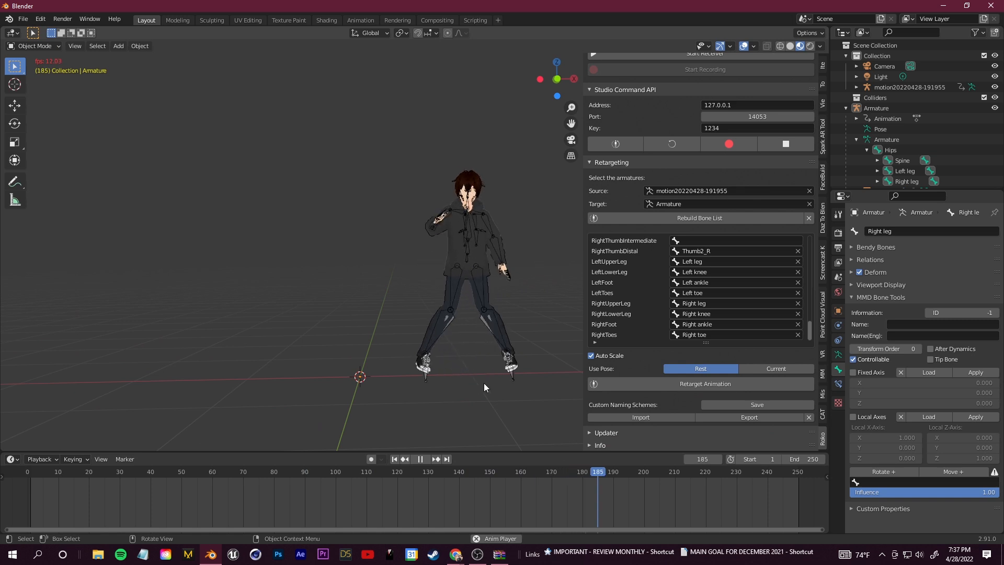
{"action": "scroll", "coordinate": [531, 201], "scroll_direction": "up", "scroll_amount": 3}
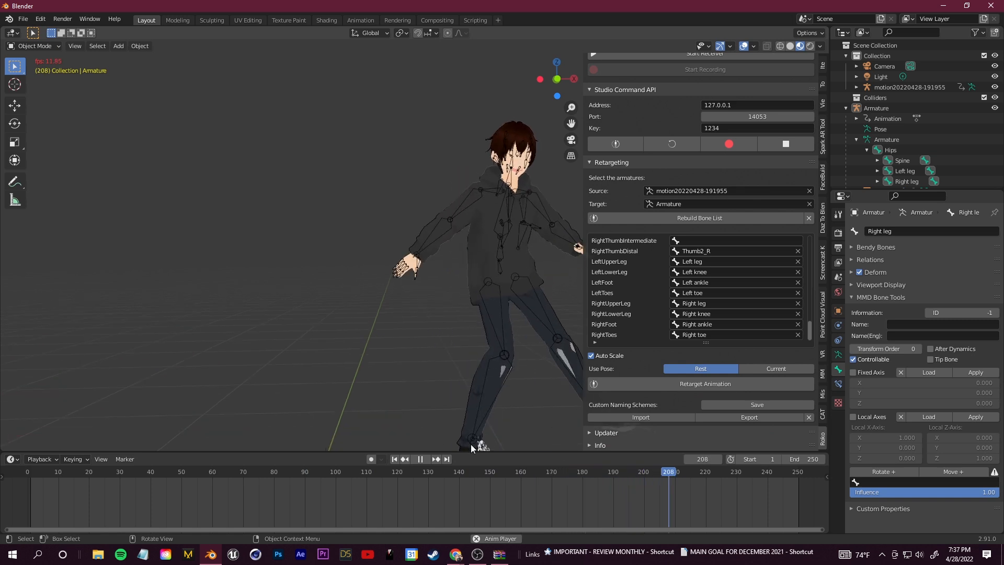
{"action": "left_click", "coordinate": [419, 460]}
{"action": "mouse_move", "coordinate": [450, 329]}
{"action": "middle_mouse_down"}
{"action": "mouse_move", "coordinate": [438, 322]}
{"action": "mouse_move", "coordinate": [451, 319]}
{"action": "middle_mouse_up"}
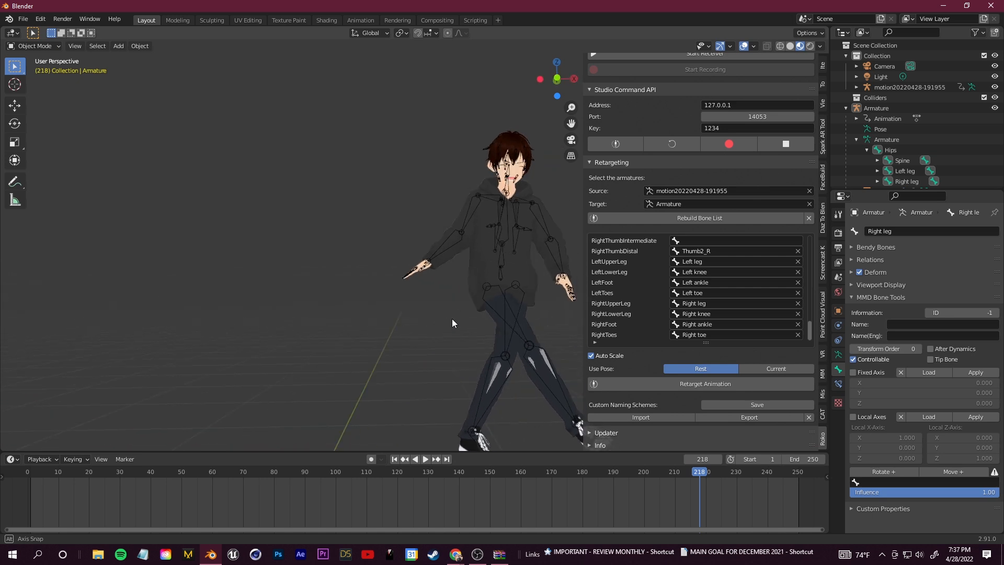
{"action": "left_click_drag", "start_coordinate": [687, 466], "coordinate": [427, 497]}
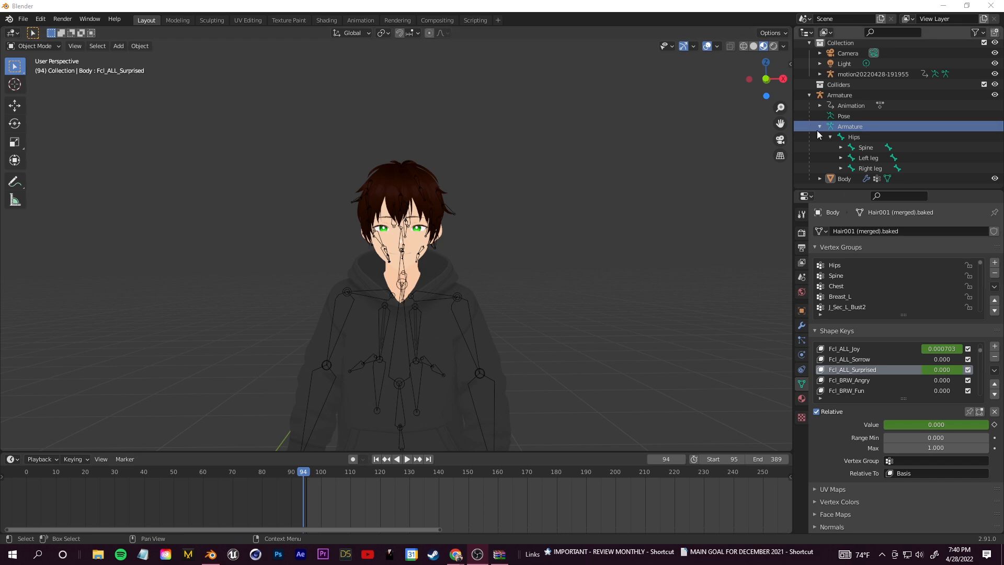
- Hide the character's armature and preview the animated body and facial expressions, returning to frame 93
{"action": "left_click", "coordinate": [857, 95]}
{"action": "key", "text": "h"}
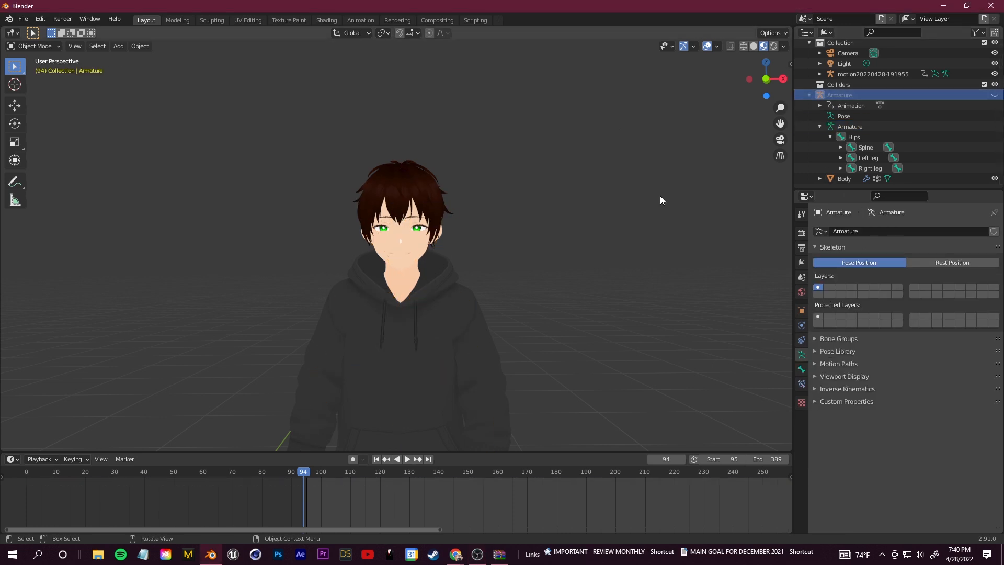
{"action": "scroll", "coordinate": [472, 290], "scroll_direction": "down", "scroll_amount": 4}
{"action": "left_click", "coordinate": [407, 459]}
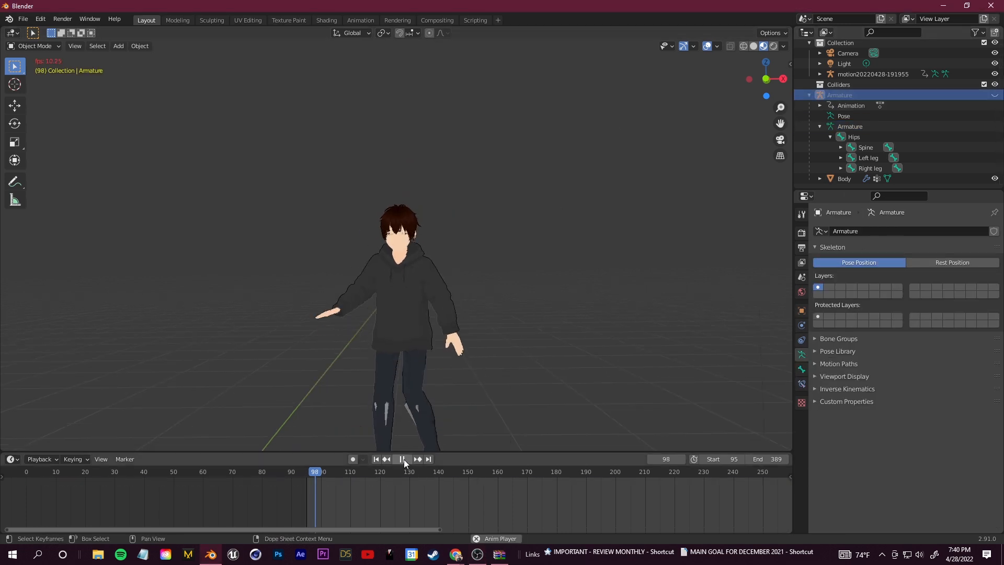
{"action": "left_click", "coordinate": [407, 458]}
{"action": "scroll", "coordinate": [343, 349], "scroll_direction": "up", "scroll_amount": 3}
{"action": "scroll", "coordinate": [343, 344], "scroll_direction": "up", "scroll_amount": 4}
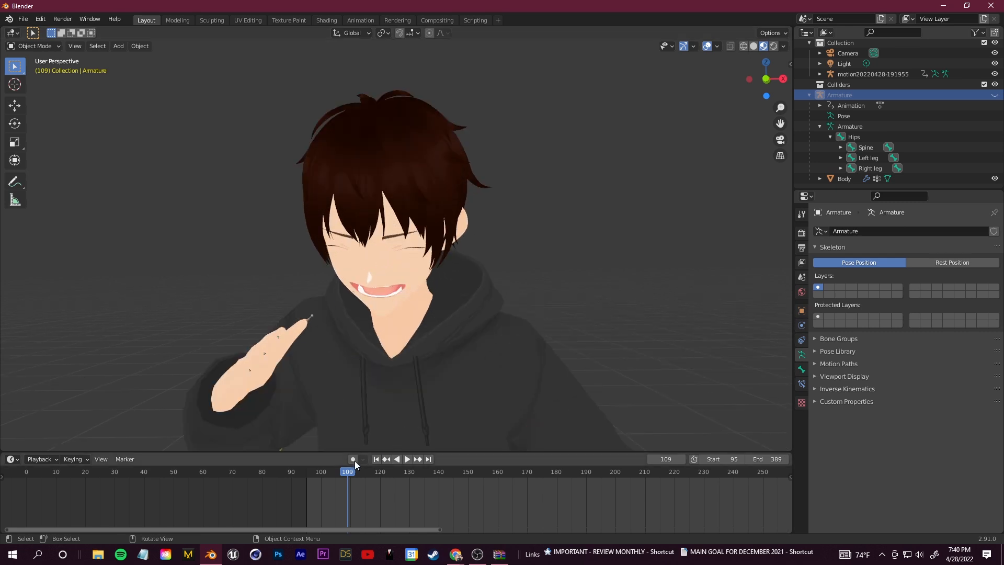
{"action": "left_click_drag", "start_coordinate": [322, 474], "coordinate": [302, 477]}
{"action": "scroll", "coordinate": [296, 318], "scroll_direction": "down", "scroll_amount": 6}
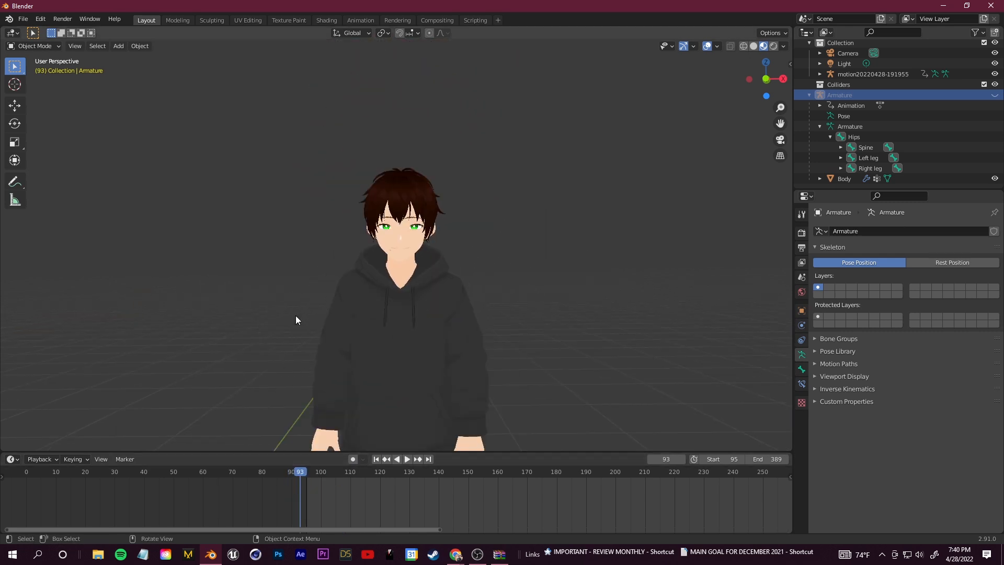
- Clear the vertex selection of the Body mesh in Edit Mode and return to Object Mode
{"action": "left_click", "coordinate": [426, 247]}
{"action": "mouse_move", "coordinate": [481, 253]}
{"action": "middle_mouse_down"}
{"action": "mouse_move", "coordinate": [571, 244]}
{"action": "mouse_move", "coordinate": [482, 245]}
{"action": "middle_mouse_up"}
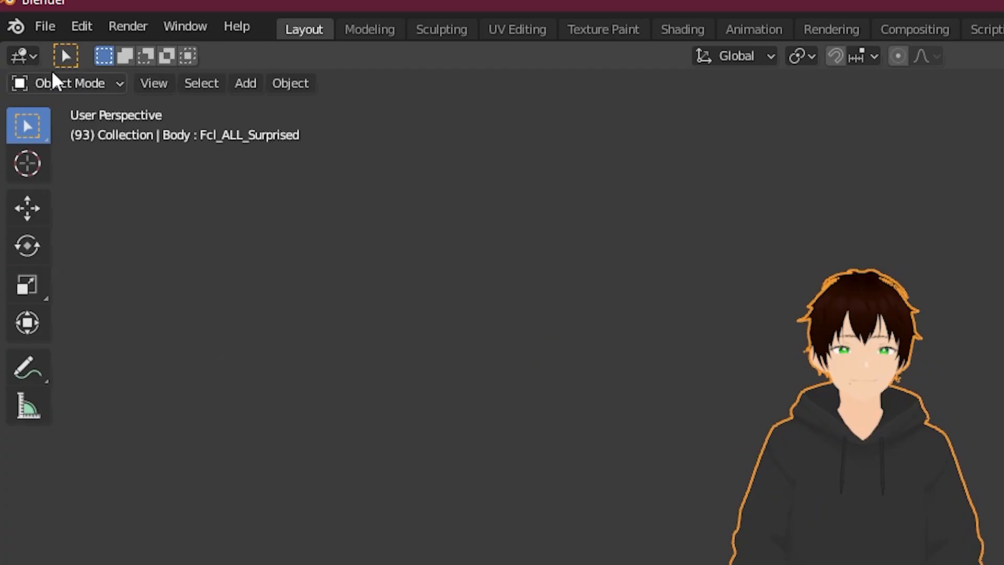
{"action": "left_click", "coordinate": [54, 82]}
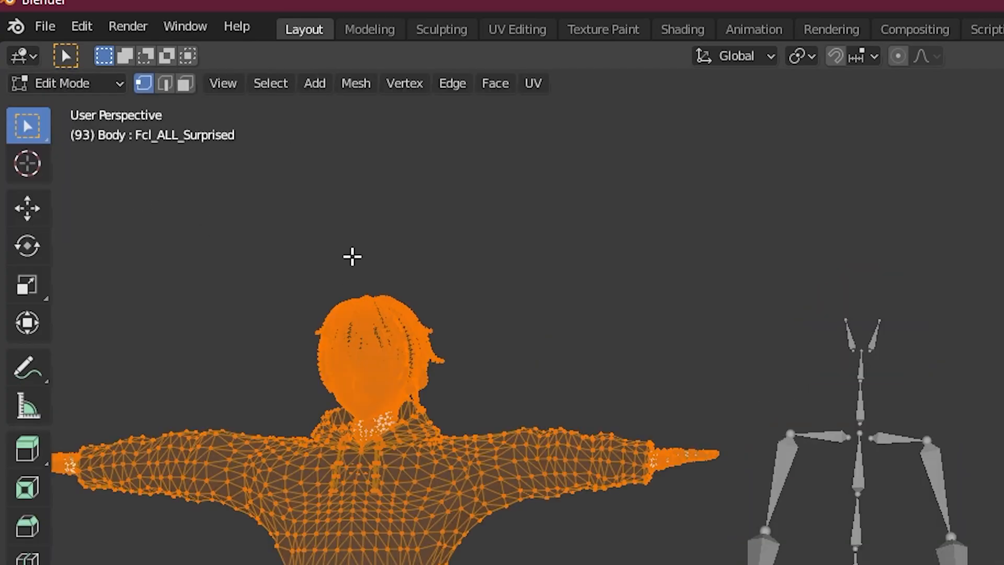
{"action": "key", "text": "alt+a"}
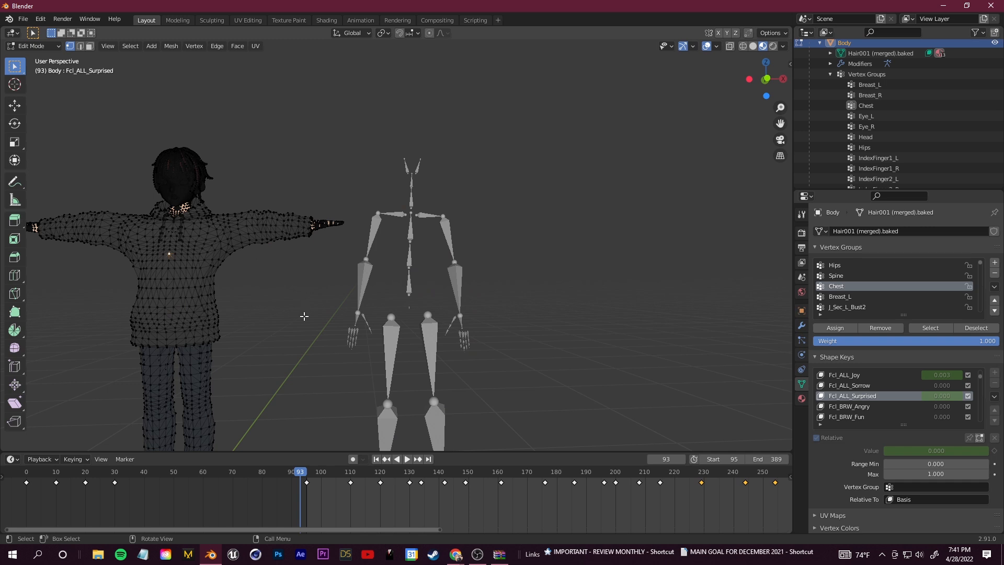
{"action": "left_click", "coordinate": [52, 46]}
{"action": "left_click", "coordinate": [58, 63]}
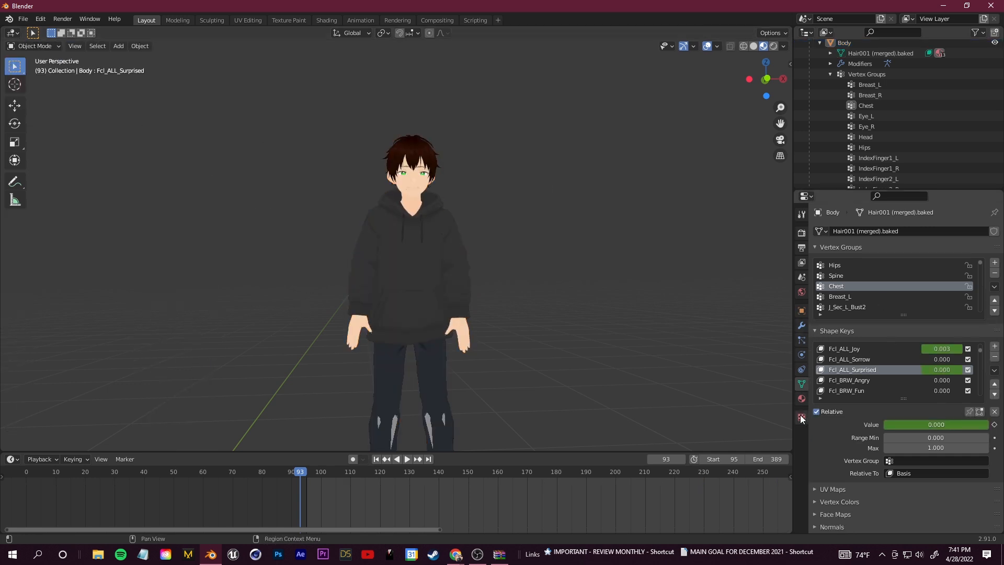
- In Edit Mode, select the vertices belonging to the Body mesh's Chest vertex group
{"action": "left_click", "coordinate": [801, 399]}
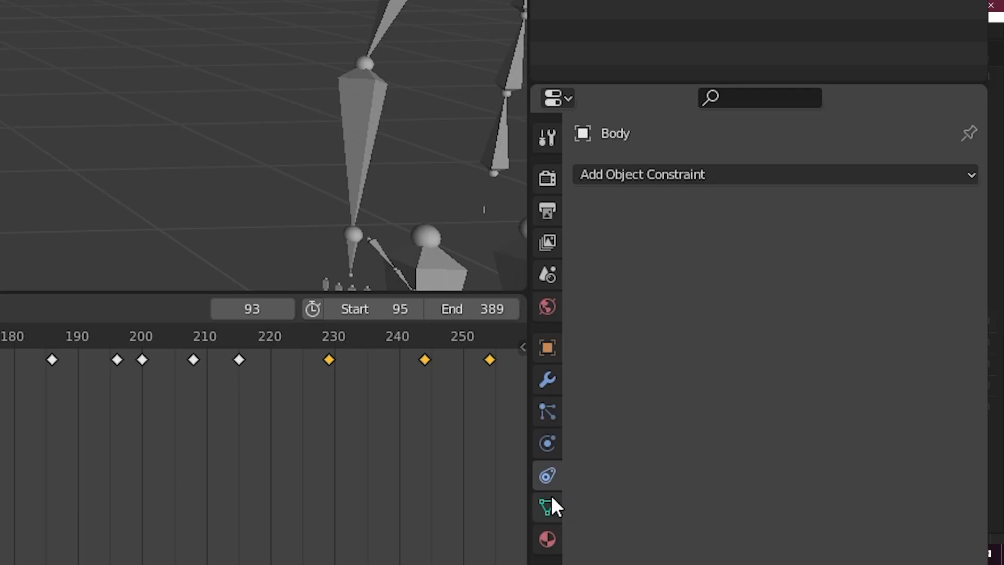
{"action": "left_click", "coordinate": [801, 384]}
{"action": "left_click", "coordinate": [666, 272]}
{"action": "left_click", "coordinate": [657, 295]}
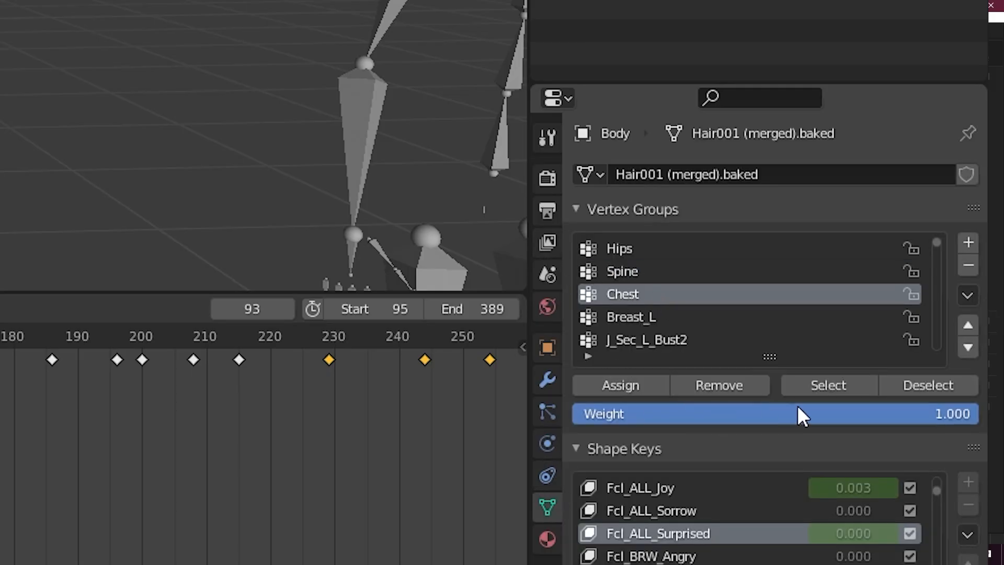
{"action": "left_click", "coordinate": [827, 387]}
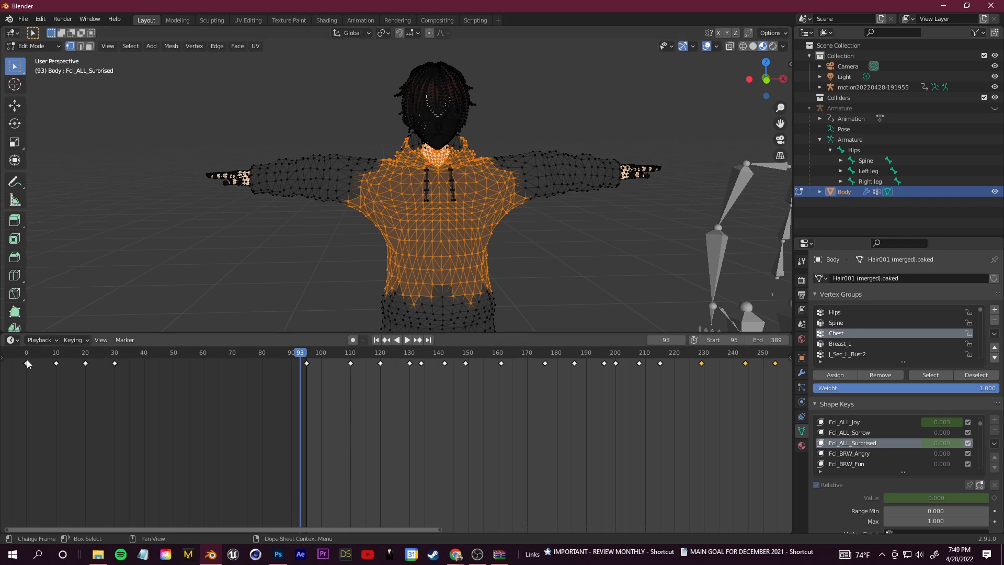
- Change the timeline area into a UV Editor and select all of the hoodie's displayed UVs
{"action": "left_click", "coordinate": [13, 340]}
{"action": "left_click", "coordinate": [140, 403]}
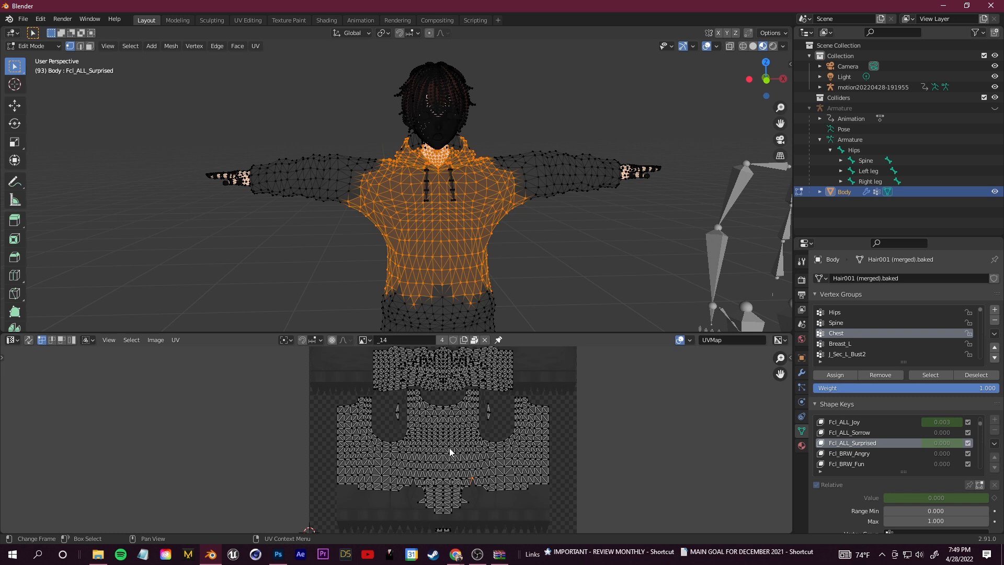
{"action": "key", "text": "a"}
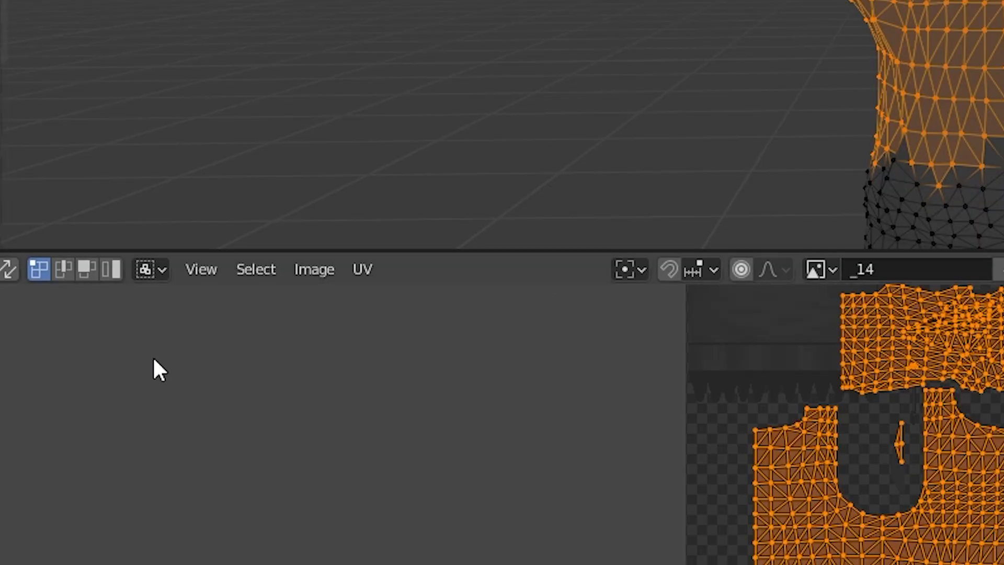
- Export the selected UV layout over the HOODIE UV .png file in the Pixel Animation Part 2 folder
{"action": "left_click", "coordinate": [363, 269]}
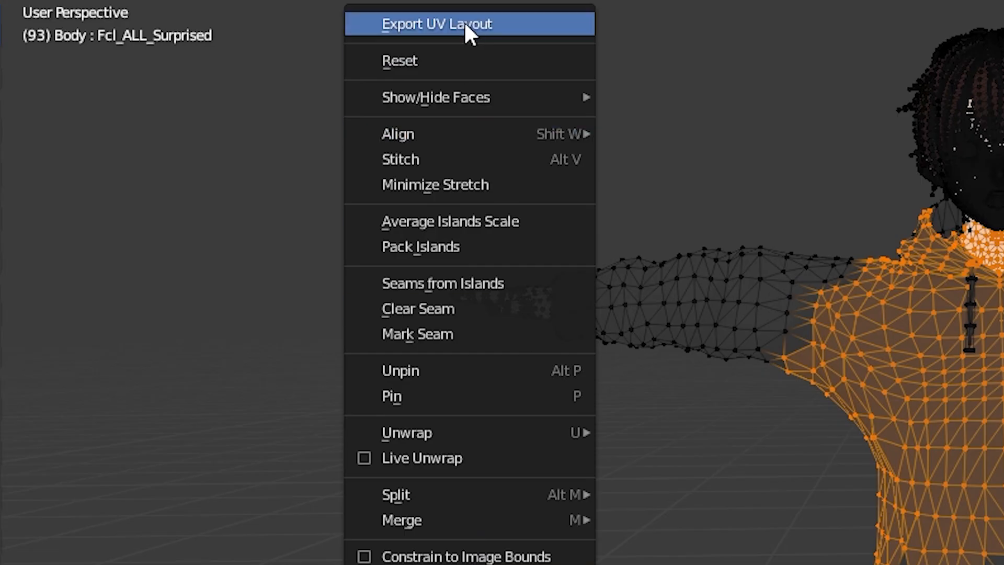
{"action": "left_click", "coordinate": [465, 23]}
{"action": "left_click", "coordinate": [293, 325]}
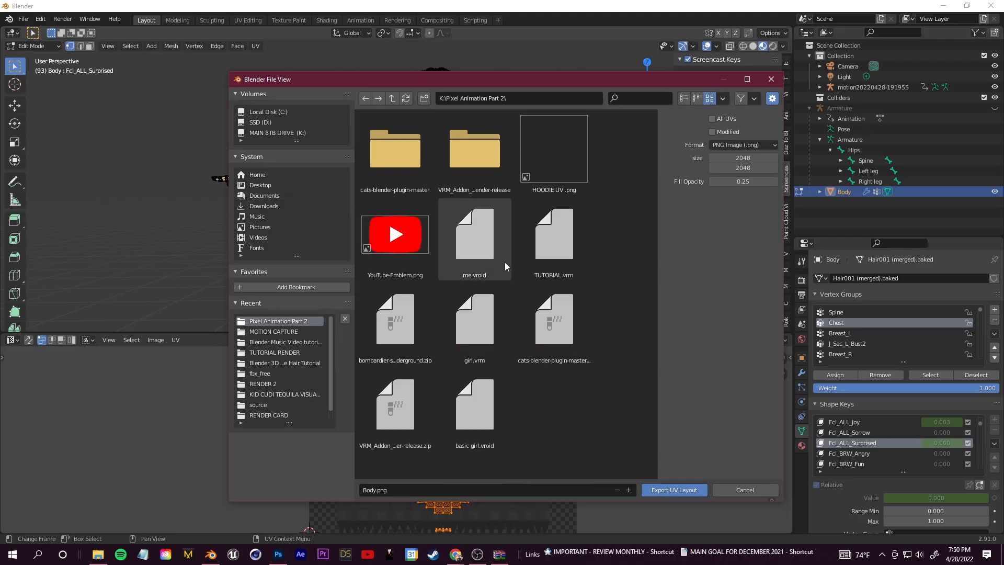
{"action": "left_click", "coordinate": [560, 176]}
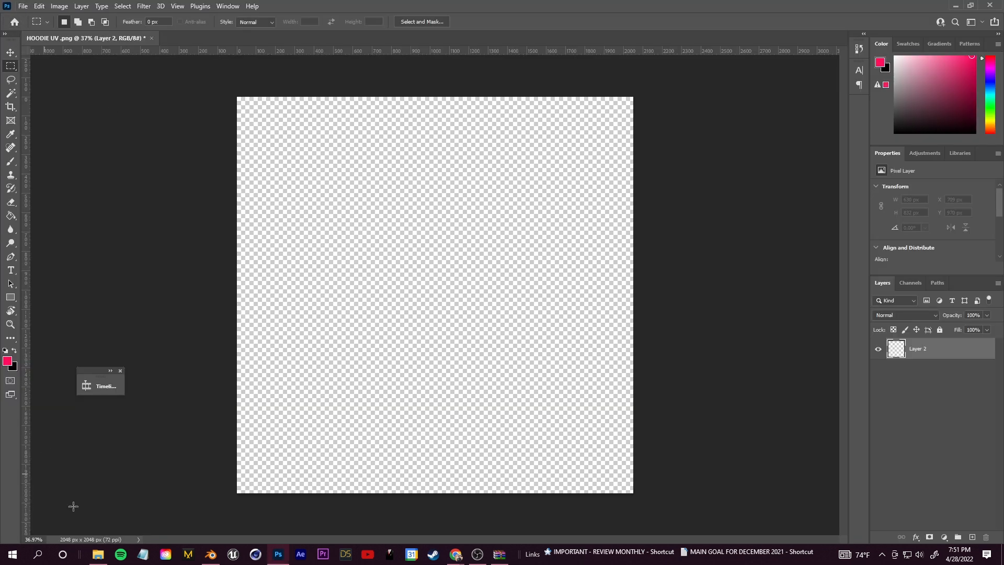
- Switch to Photoshop and place the exported HOODIE UV image at full size in the 2048 x 2048 px document
{"action": "left_click_drag", "start_coordinate": [344, 112], "coordinate": [642, 68]}
{"action": "left_click_drag", "start_coordinate": [336, 256], "coordinate": [322, 256]}
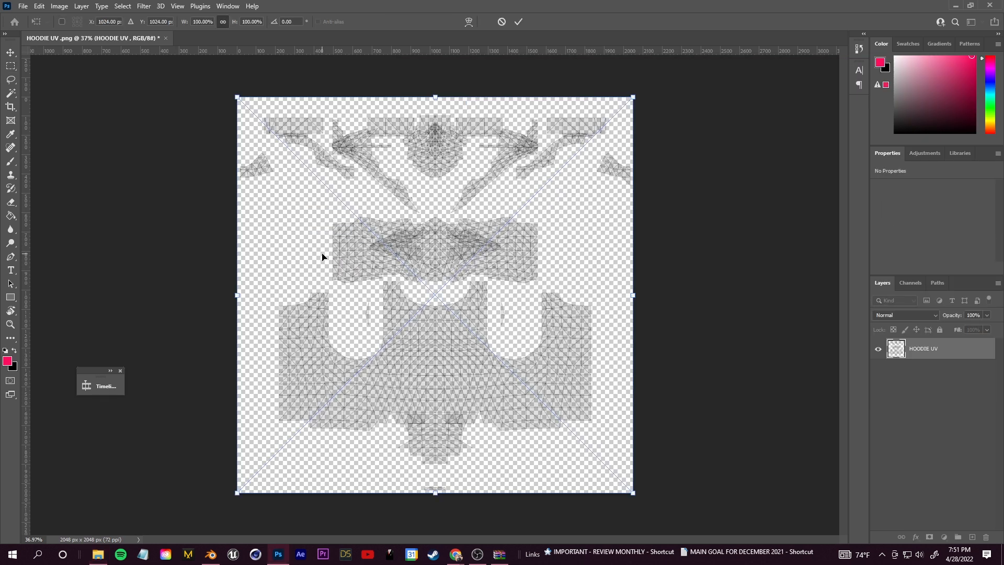
{"action": "left_click", "coordinate": [519, 22]}
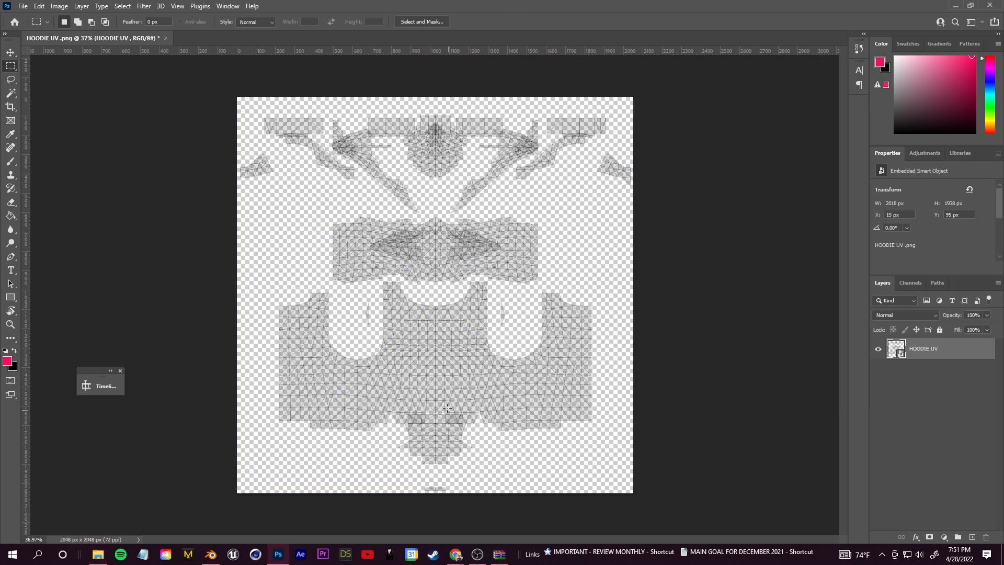
- Place the YouTube-Emblem image from the Pixel Animation Part 2 folder and scale it down onto the hoodie's chest area
{"action": "left_click", "coordinate": [103, 553]}
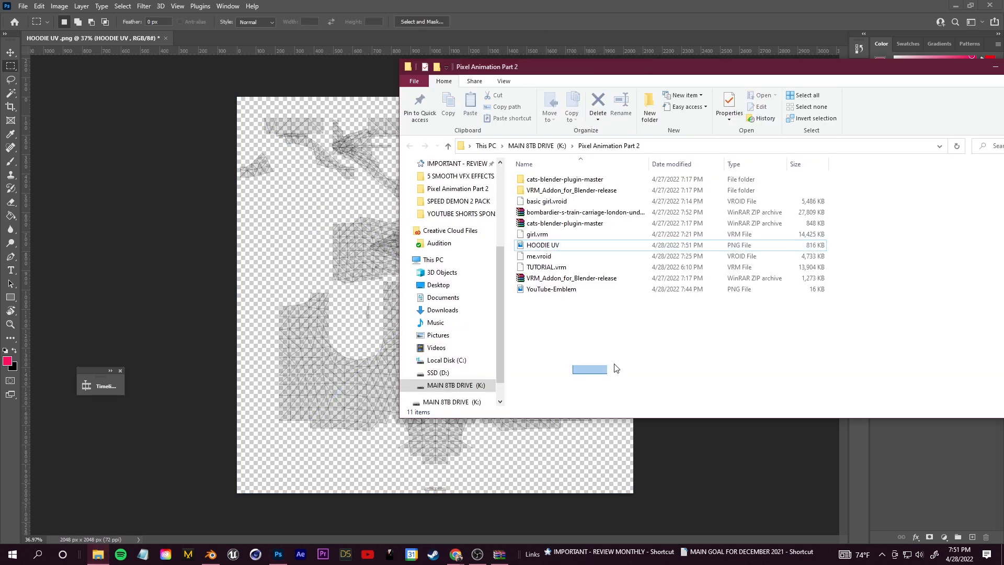
{"action": "left_click_drag", "start_coordinate": [571, 289], "coordinate": [442, 315]}
{"action": "left_click_drag", "start_coordinate": [637, 408], "coordinate": [481, 362]}
- Scale the white name text beside the YouTube emblem down to about 29.45 pt
{"action": "scroll", "coordinate": [504, 389], "scroll_direction": "up", "scroll_amount": 2, "text": "alt"}
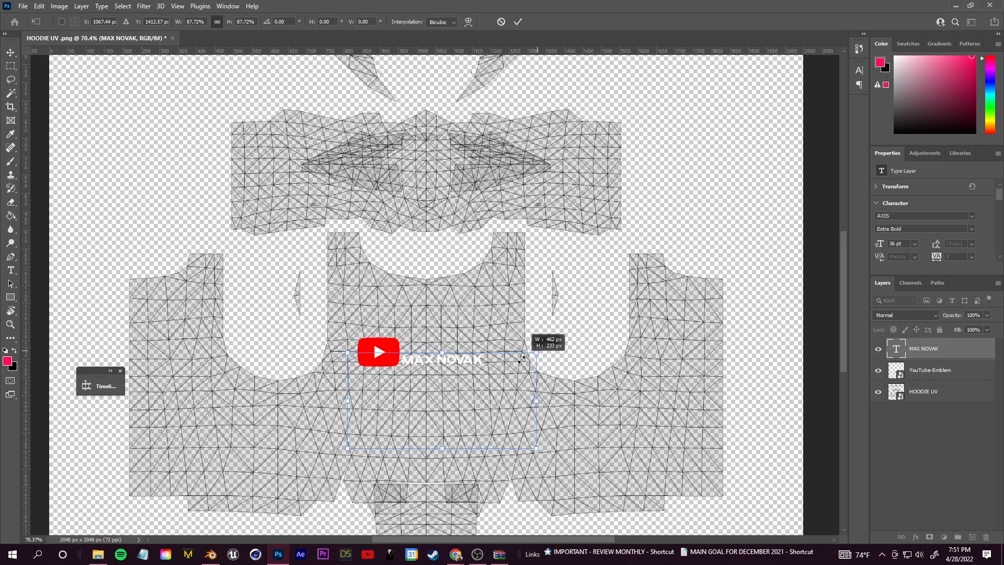
{"action": "left_click_drag", "start_coordinate": [543, 339], "coordinate": [489, 341]}
{"action": "key", "text": "Return"}
{"action": "key", "text": "ctrl+0"}
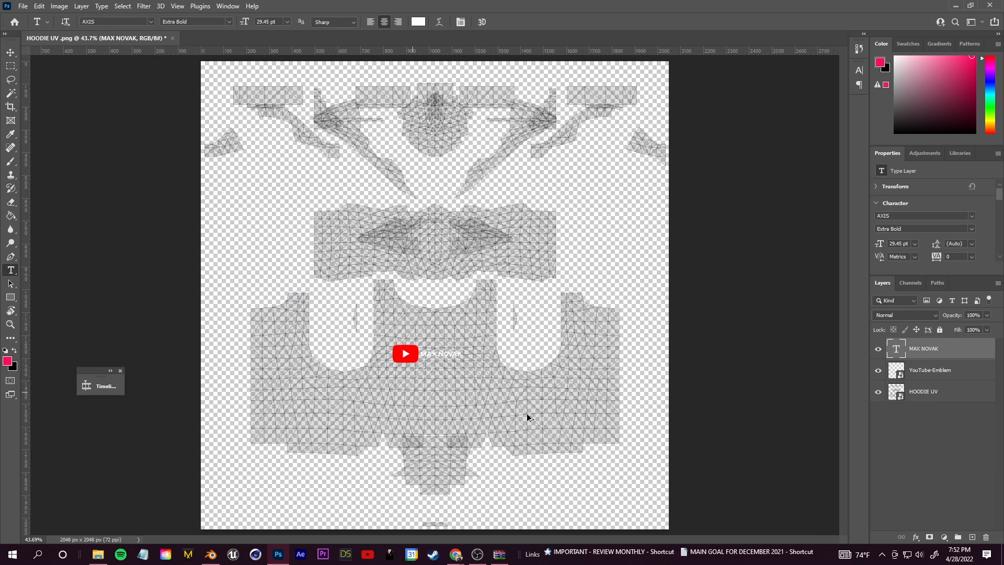
- Hide the HOODIE UV layer and export the remaining artwork as HOODIE GRAPHIC.png
{"action": "left_click", "coordinate": [880, 393]}
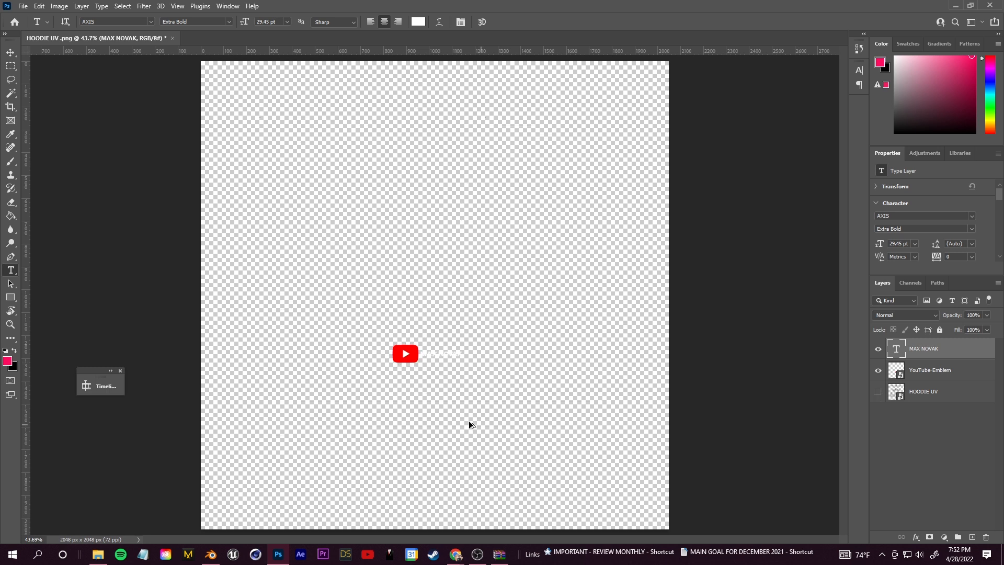
{"action": "scroll", "coordinate": [469, 421], "scroll_direction": "down", "scroll_amount": 1, "text": "alt"}
{"action": "left_click", "coordinate": [23, 6]}
{"action": "mouse_move", "coordinate": [82, 172]}
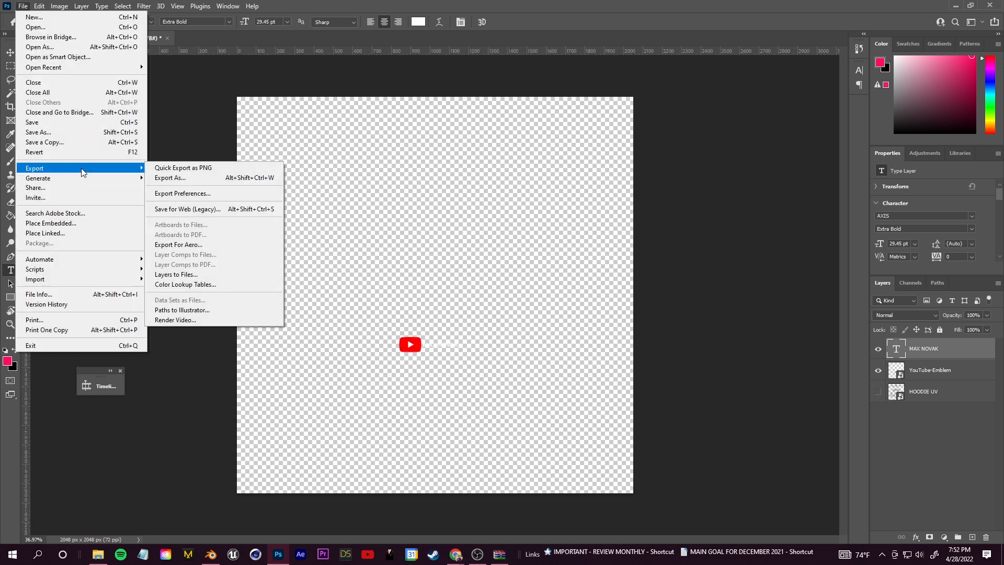
{"action": "left_click", "coordinate": [186, 168]}
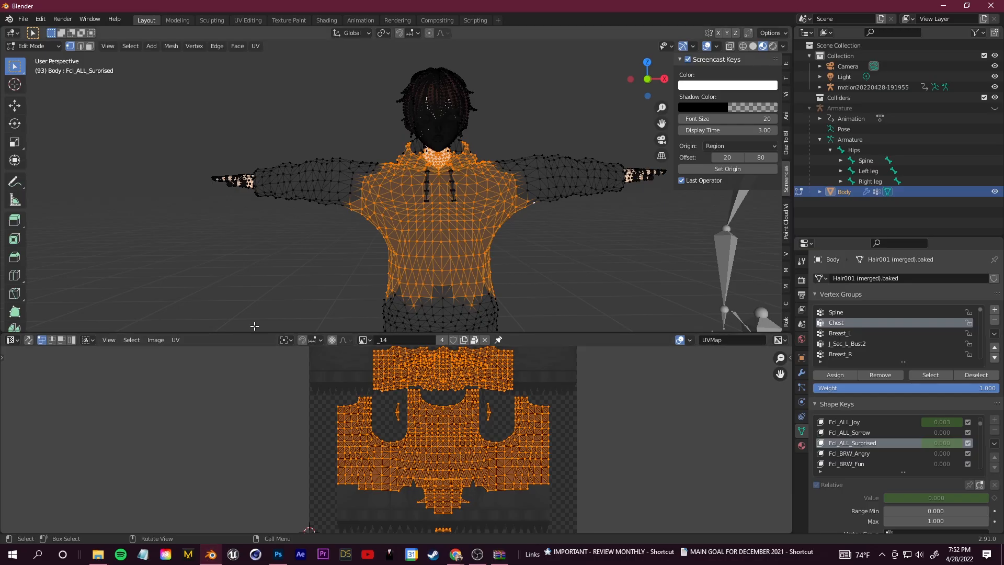
- Switch to Blender, turn the UV Editor into a Shader Editor, and spread the Material Output and MToon group nodes apart
{"action": "left_click", "coordinate": [12, 339]}
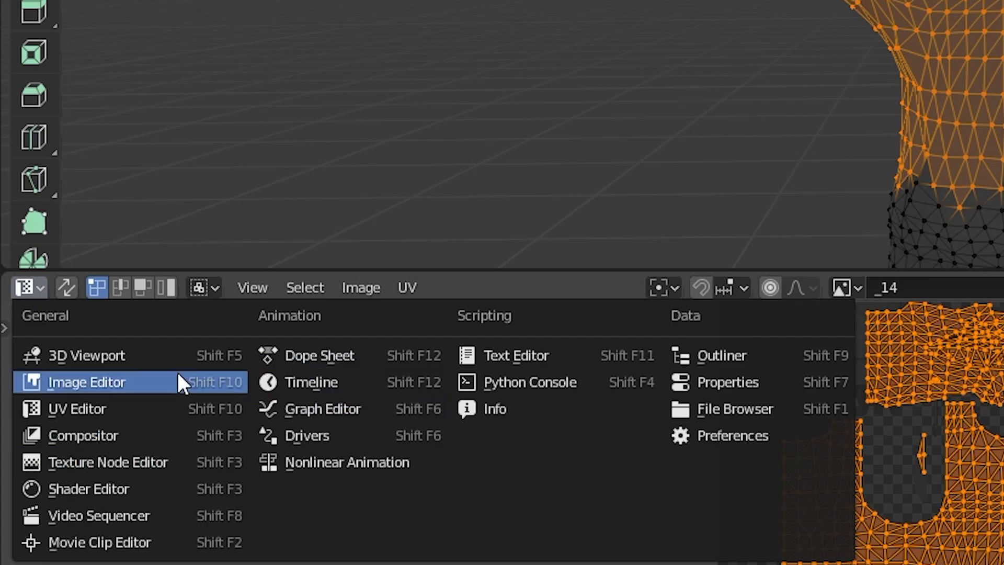
{"action": "left_click", "coordinate": [139, 490]}
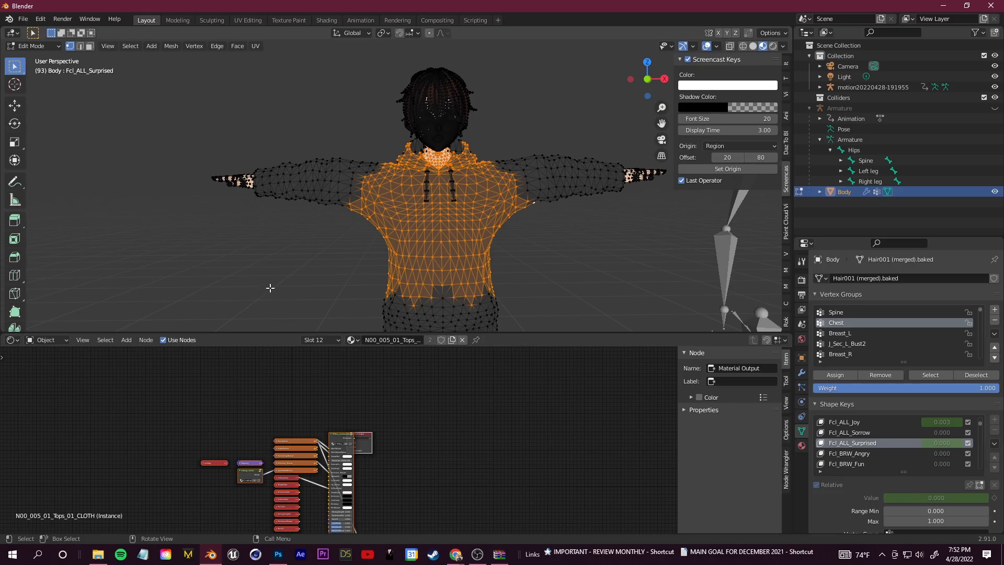
{"action": "scroll", "coordinate": [318, 412], "scroll_direction": "up", "scroll_amount": 5}
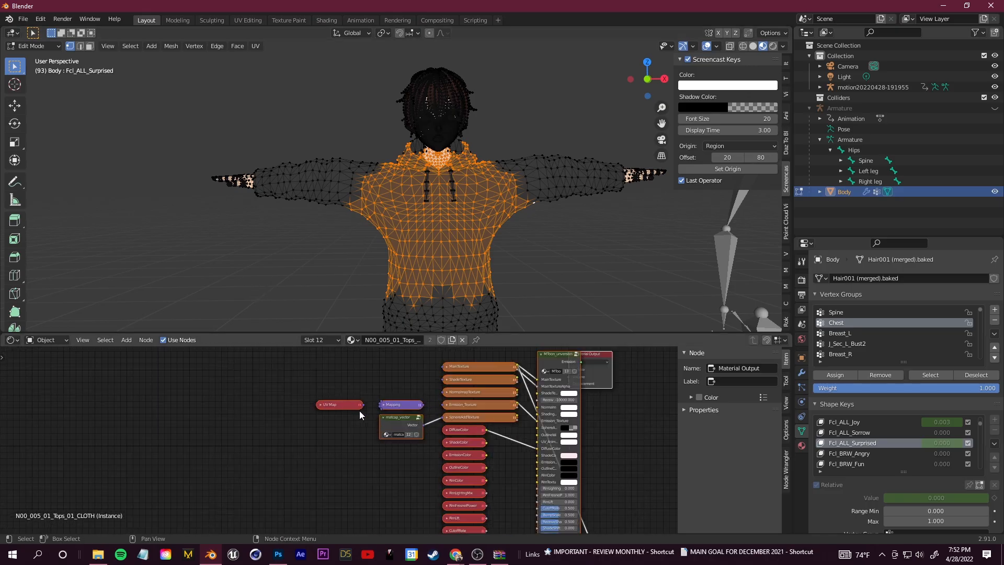
{"action": "middle_click_drag", "start_coordinate": [384, 461], "coordinate": [219, 471], "text": "shift"}
{"action": "mouse_move", "coordinate": [574, 432]}
{"action": "middle_mouse_down", "text": "shift"}
{"action": "mouse_move", "coordinate": [583, 521]}
{"action": "mouse_move", "coordinate": [580, 449]}
{"action": "middle_mouse_up", "text": "shift"}
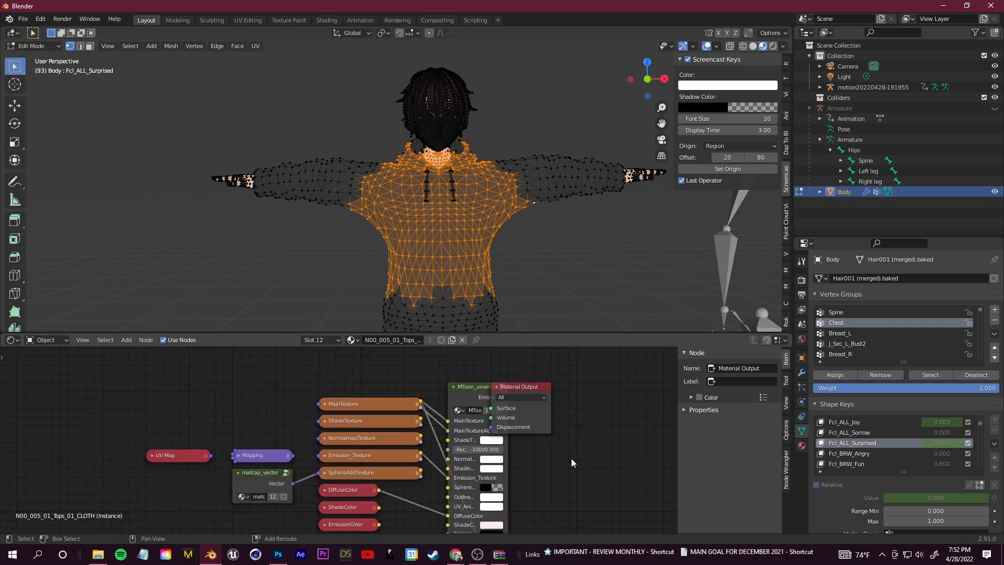
{"action": "left_click_drag", "start_coordinate": [539, 418], "coordinate": [625, 414]}
{"action": "left_click_drag", "start_coordinate": [506, 427], "coordinate": [529, 427]}
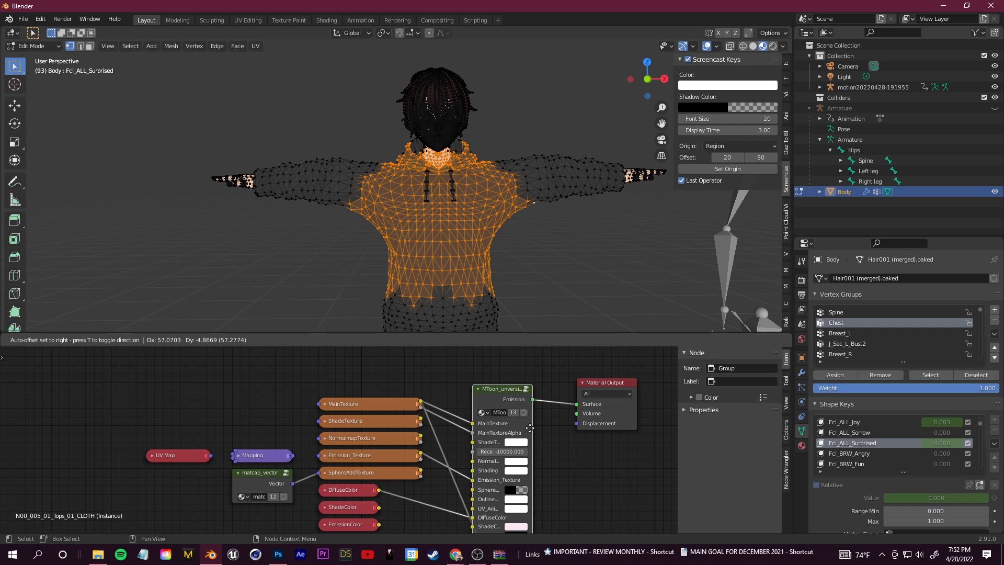
{"action": "left_click_drag", "start_coordinate": [530, 428], "coordinate": [550, 427]}
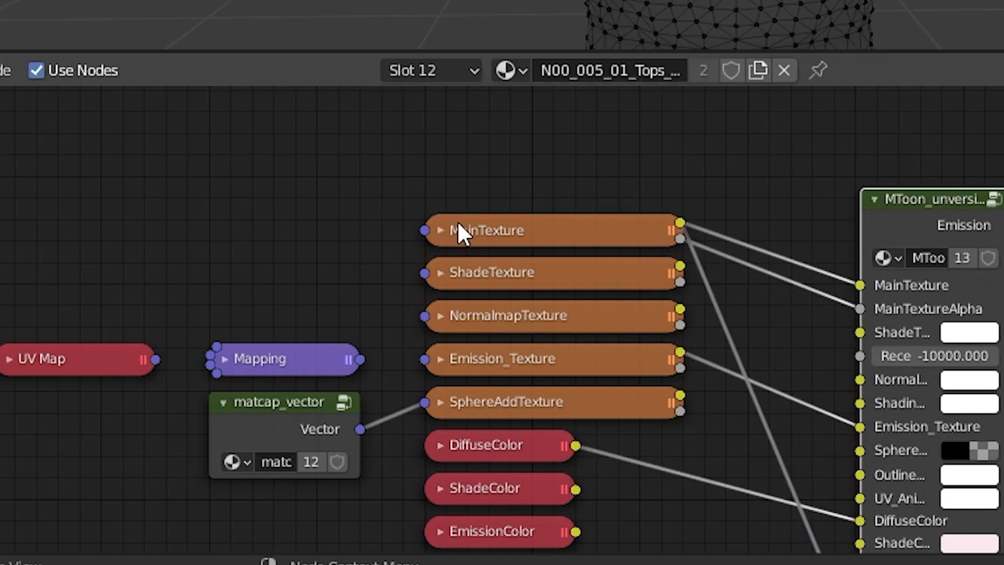
- Expand the collapsed MainTexture node and move it clear above the other texture nodes
{"action": "left_click", "coordinate": [458, 226]}
{"action": "key", "text": "h"}
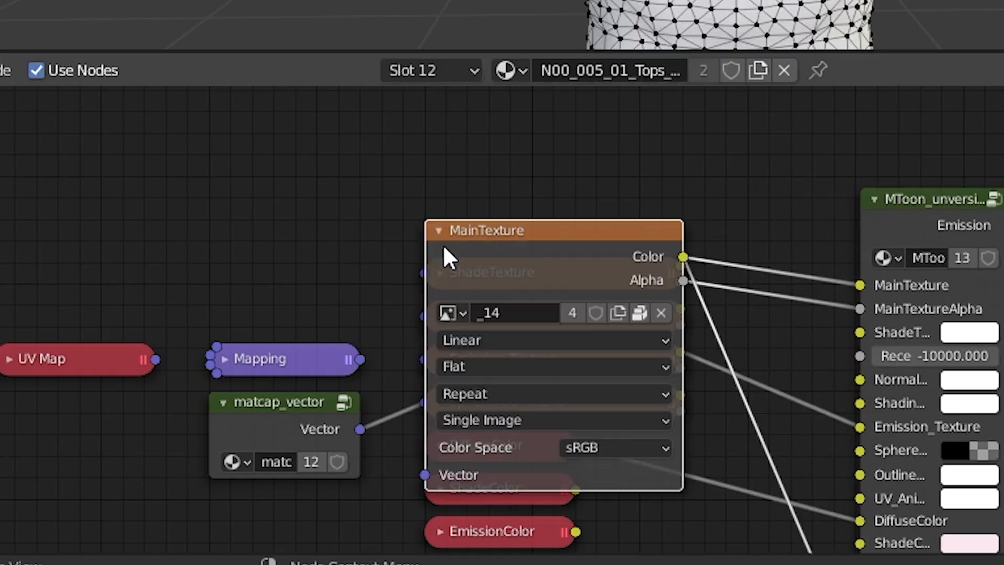
{"action": "left_click_drag", "start_coordinate": [512, 234], "coordinate": [493, 148]}
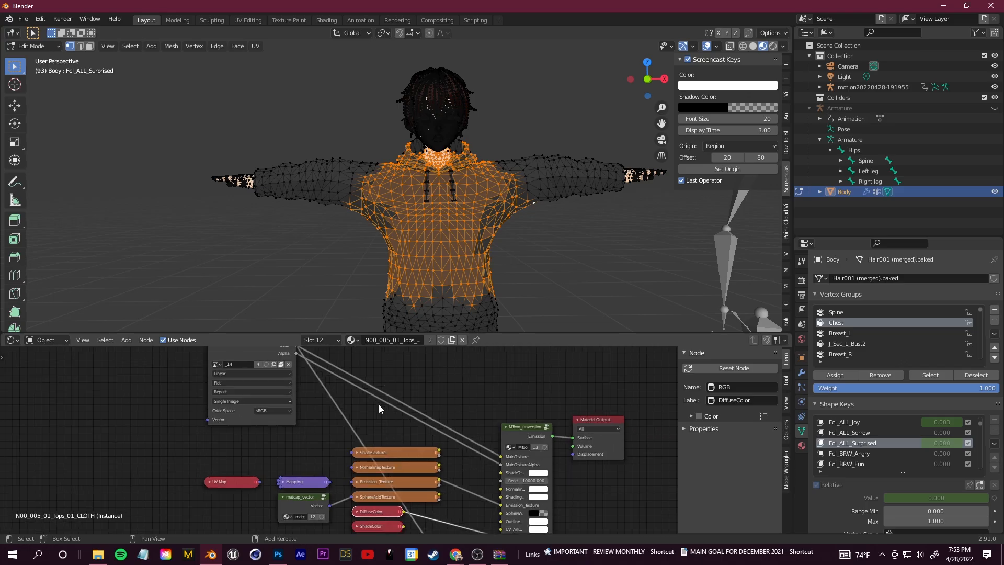
{"action": "middle_click_drag", "start_coordinate": [379, 404], "coordinate": [512, 429]}
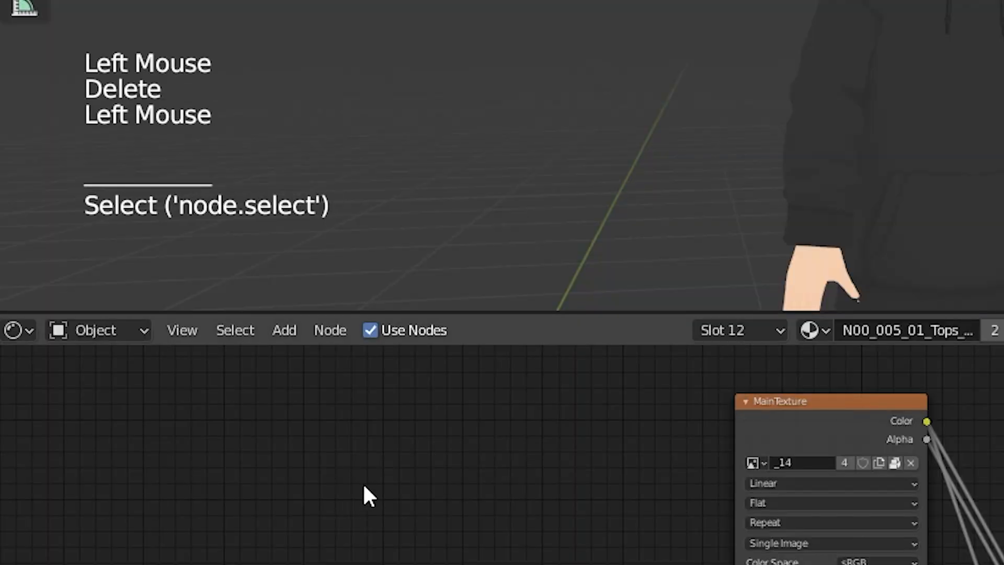
- Add a MixRGB node in the empty space beside the MainTexture node
{"action": "key", "text": "shift+a"}
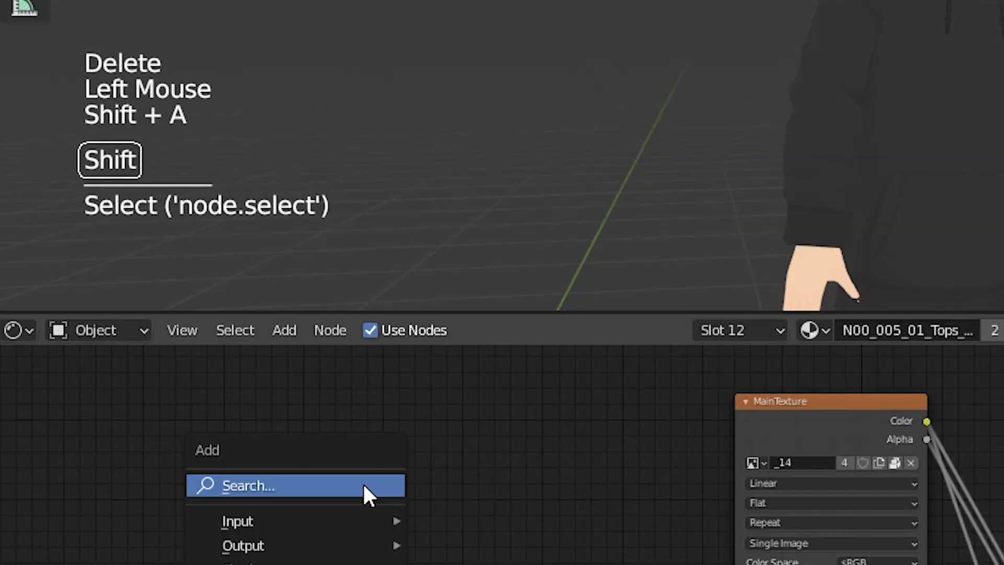
{"action": "left_click", "coordinate": [331, 487]}
{"action": "type", "text": "mix"}
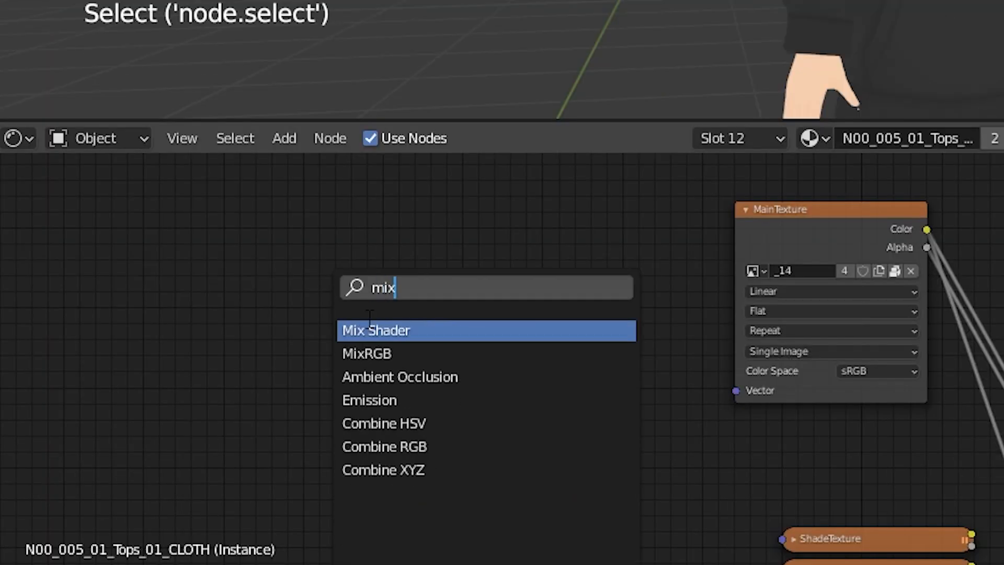
{"action": "left_click", "coordinate": [415, 357]}
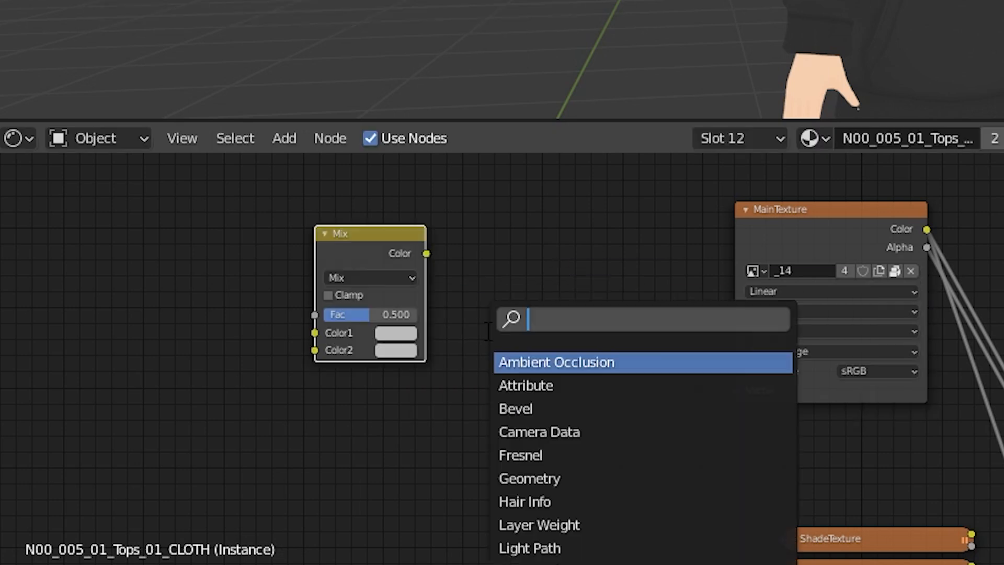
- Add an Image Texture node and arrange it on the input side of the Mix node
{"action": "type", "text": "image"}
{"action": "key", "text": "Return"}
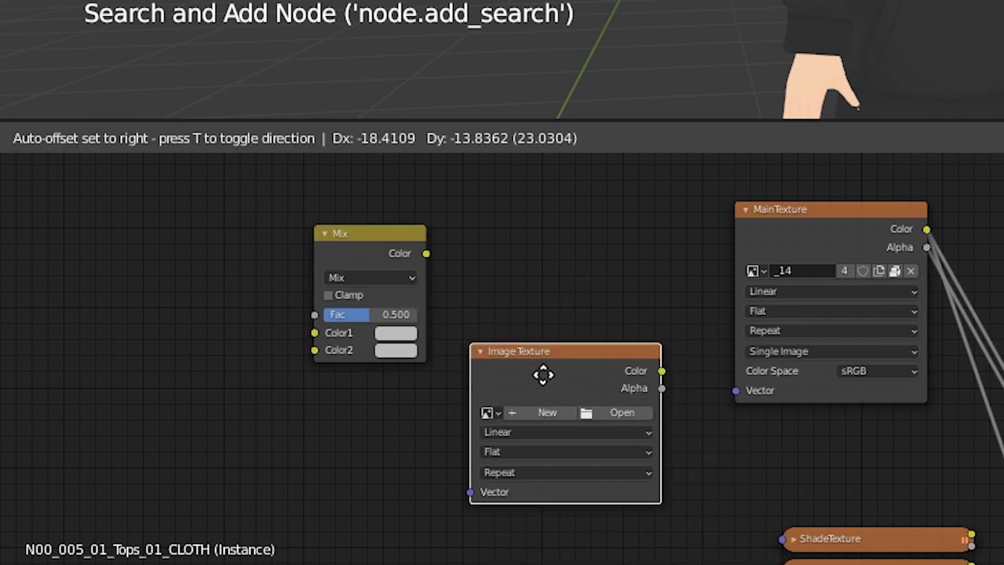
{"action": "left_click", "coordinate": [209, 392]}
{"action": "left_click_drag", "start_coordinate": [336, 302], "coordinate": [502, 268]}
{"action": "left_click_drag", "start_coordinate": [269, 374], "coordinate": [295, 292]}
- Load HOODIE GRAPHIC.png from the Pixel Animation Part 2 folder into the new Image Texture node
{"action": "left_click", "coordinate": [329, 351]}
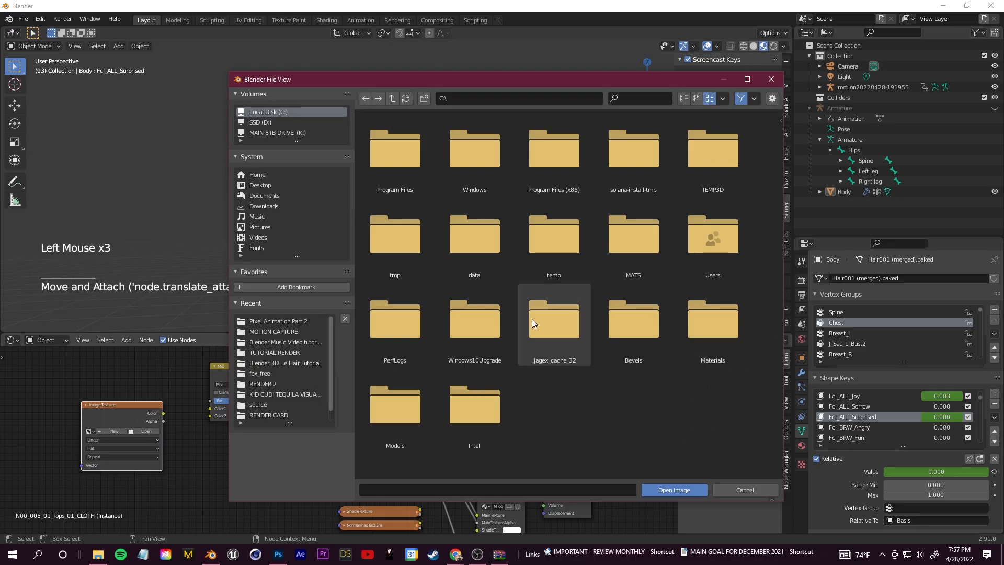
{"action": "left_click", "coordinate": [286, 321]}
{"action": "left_click", "coordinate": [555, 156]}
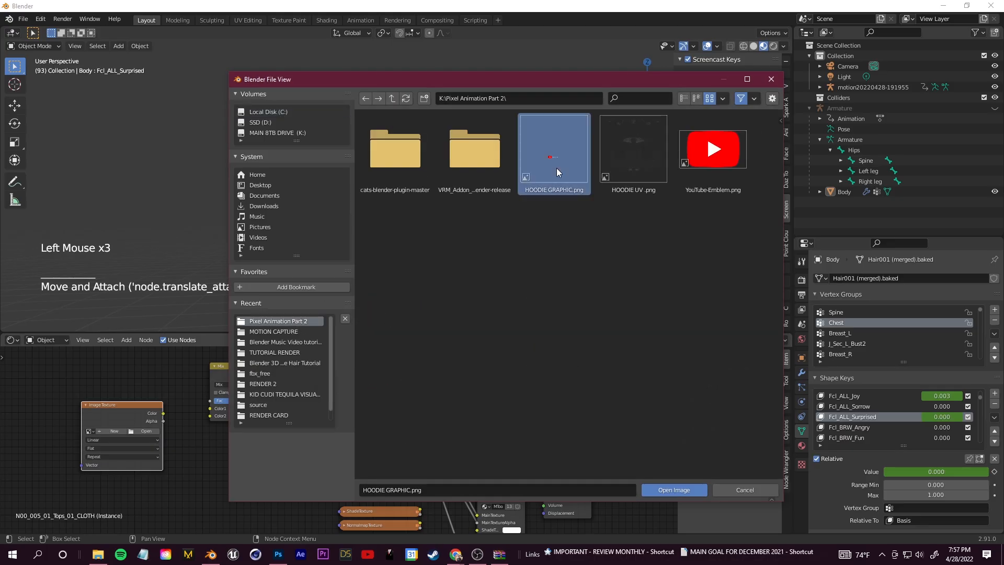
- Load HOODIE GRAPHIC.png into the new image texture node and link its Color output to the Mix node's Color2 input
{"action": "left_click", "coordinate": [666, 490]}
{"action": "left_click_drag", "start_coordinate": [123, 410], "coordinate": [123, 393]}
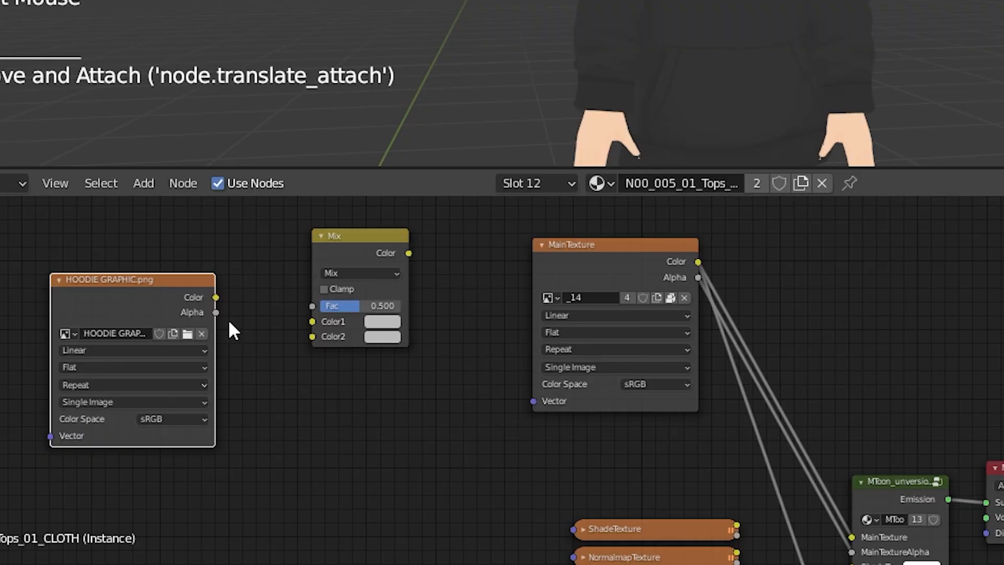
{"action": "left_click_drag", "start_coordinate": [216, 297], "coordinate": [312, 336]}
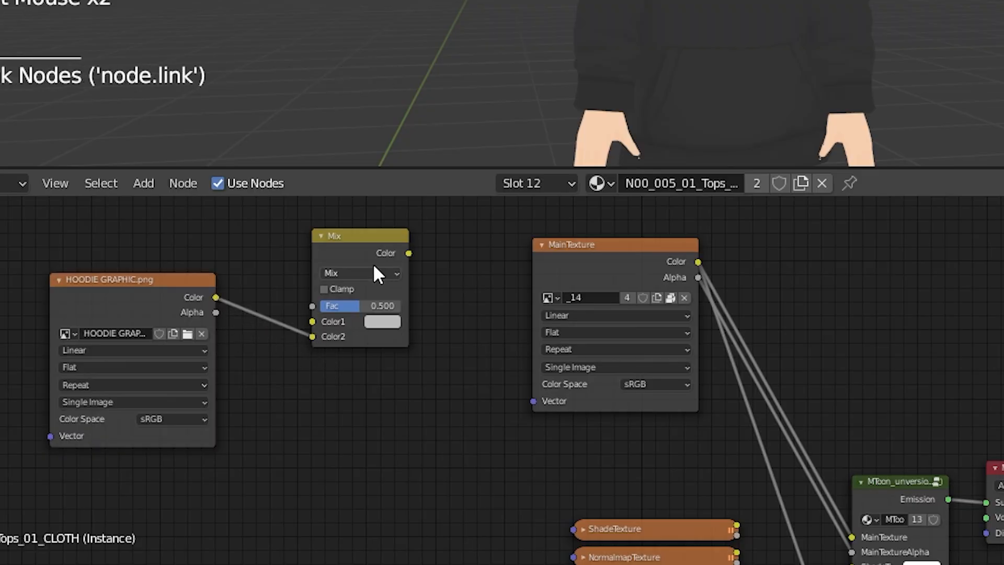
- Link the Mix node's Color to the MToon shader's MainTexture input and the MainTexture node's Color to Mix's Color1
{"action": "left_click_drag", "start_coordinate": [387, 248], "coordinate": [867, 426]}
{"action": "left_click_drag", "start_coordinate": [854, 534], "coordinate": [853, 536]}
{"action": "left_click_drag", "start_coordinate": [698, 262], "coordinate": [782, 322]}
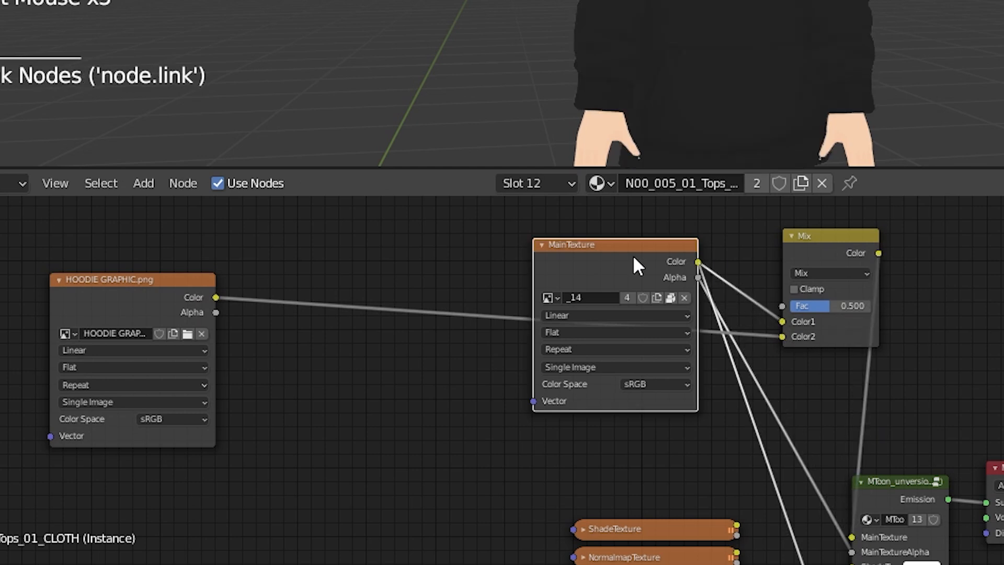
{"action": "left_click_drag", "start_coordinate": [626, 249], "coordinate": [542, 289]}
{"action": "scroll", "coordinate": [839, 30], "scroll_direction": "up", "scroll_amount": 8}
{"action": "scroll", "coordinate": [911, 67], "scroll_direction": "down", "scroll_amount": 4}
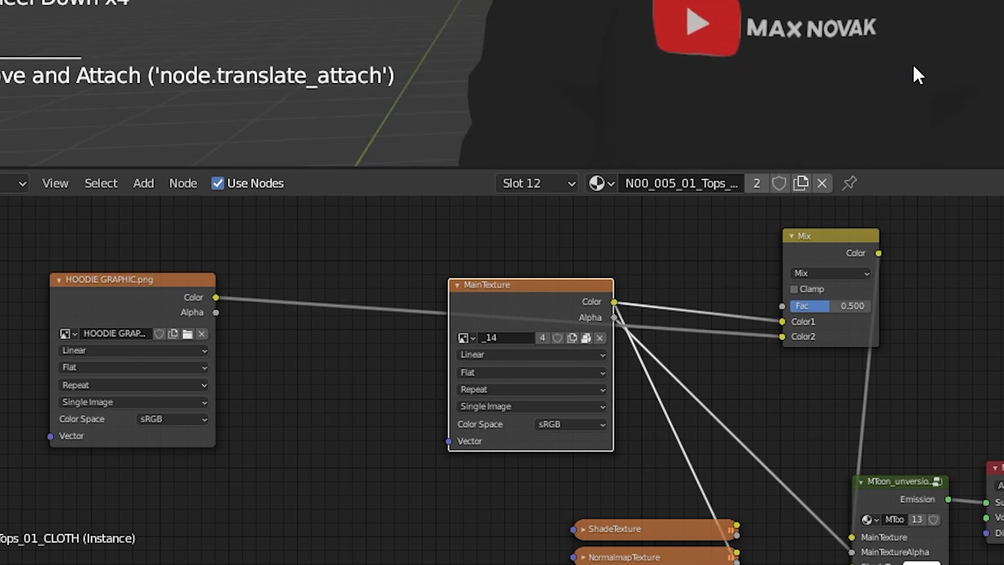
{"action": "middle_click_drag", "start_coordinate": [910, 67], "coordinate": [910, 55]}
{"action": "scroll", "coordinate": [815, 52], "scroll_direction": "down", "scroll_amount": 8}
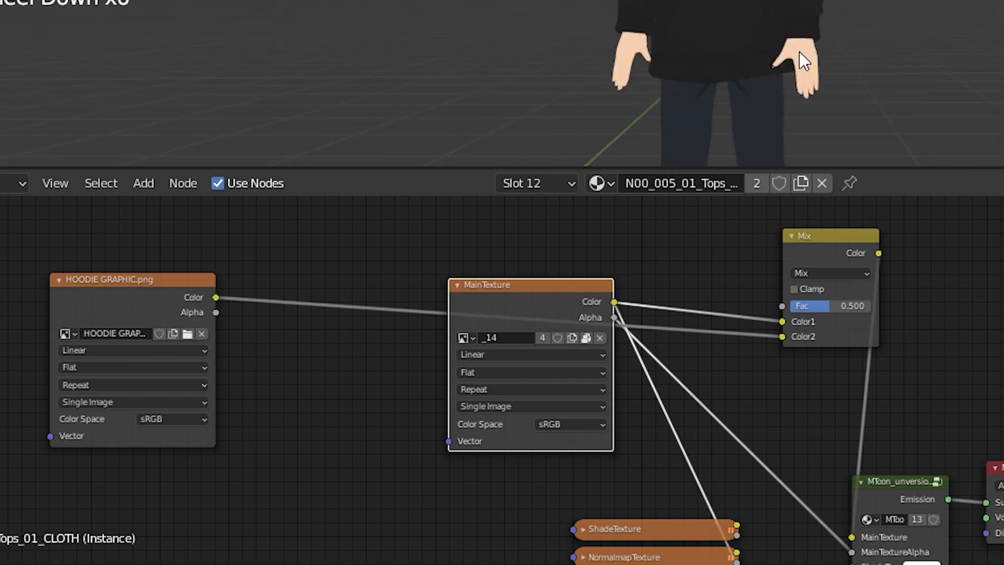
{"action": "scroll", "coordinate": [816, 37], "scroll_direction": "up", "scroll_amount": 7}
{"action": "scroll", "coordinate": [704, 105], "scroll_direction": "down", "scroll_amount": 1}
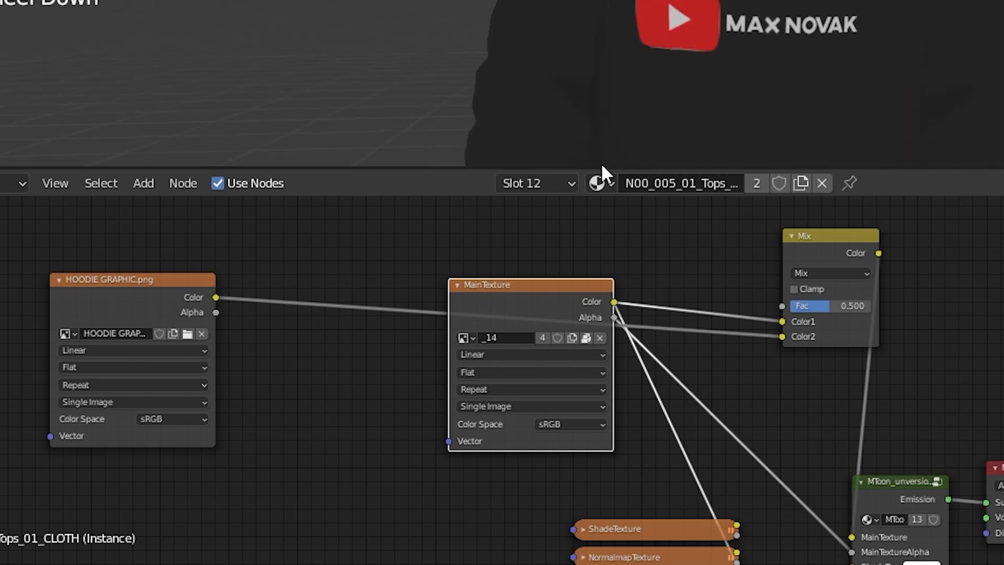
- Spread out the HOODIE GRAPHIC.png and MainTexture nodes so their links to the Mix node are easy to follow
{"action": "left_click_drag", "start_coordinate": [125, 306], "coordinate": [226, 310]}
{"action": "left_click_drag", "start_coordinate": [510, 300], "coordinate": [530, 330]}
{"action": "left_click_drag", "start_coordinate": [244, 290], "coordinate": [291, 247]}
{"action": "scroll", "coordinate": [782, 3], "scroll_direction": "down", "scroll_amount": 4}
{"action": "mouse_move", "coordinate": [782, 2]}
{"action": "middle_mouse_down"}
{"action": "mouse_move", "coordinate": [695, 3]}
{"action": "mouse_move", "coordinate": [772, 1]}
{"action": "middle_mouse_up"}
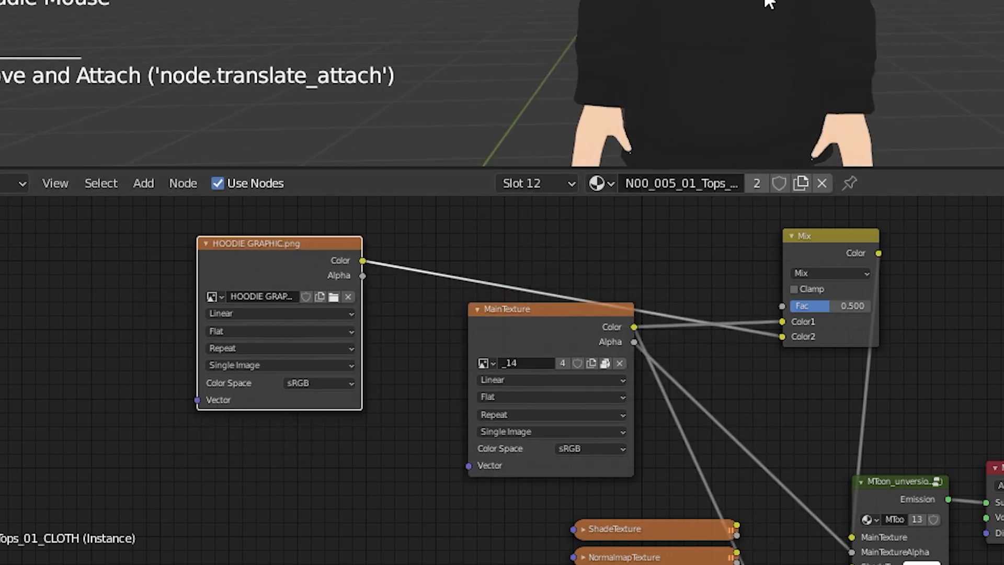
{"action": "scroll", "coordinate": [776, 6], "scroll_direction": "up", "scroll_amount": 8}
{"action": "middle_click_drag", "start_coordinate": [496, 282], "coordinate": [492, 230], "text": "shift"}
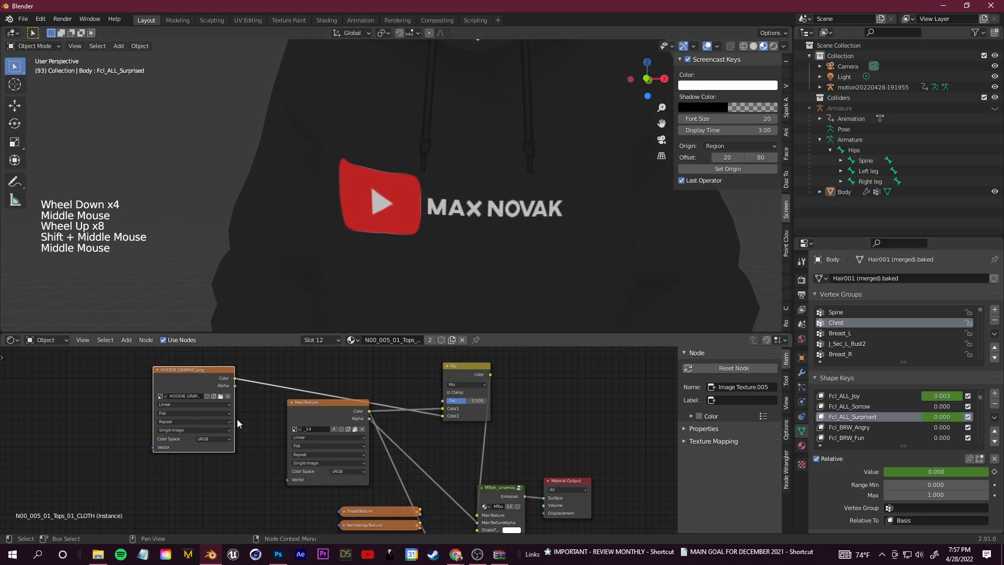
- Change the node editor area into a UV/image editor and display HOODIE GRAPHIC.png in it
{"action": "left_click", "coordinate": [46, 340]}
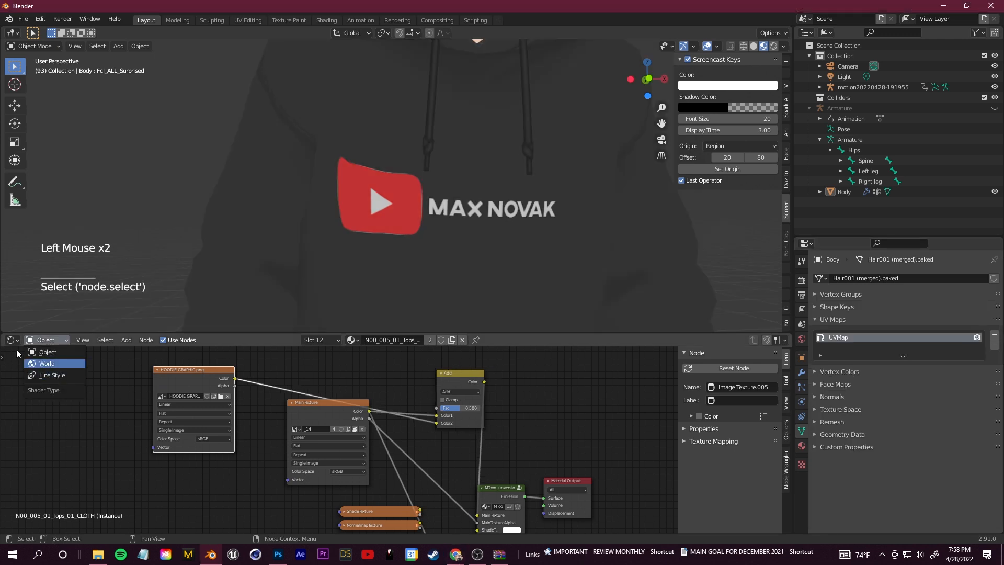
{"action": "left_click", "coordinate": [15, 341]}
{"action": "left_click", "coordinate": [45, 392]}
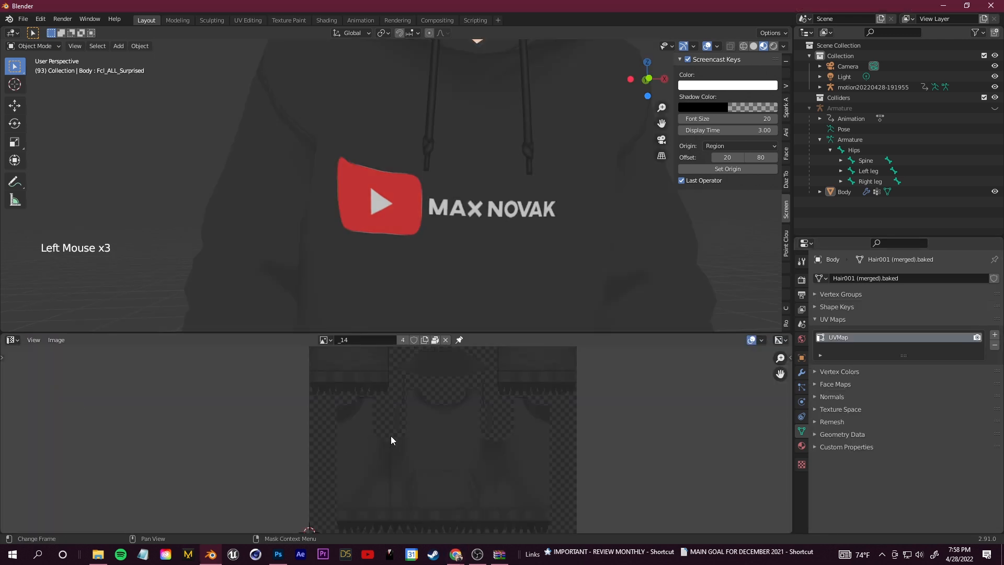
{"action": "scroll", "coordinate": [393, 440], "scroll_direction": "down", "scroll_amount": 2}
{"action": "scroll", "coordinate": [407, 440], "scroll_direction": "down", "scroll_amount": 1}
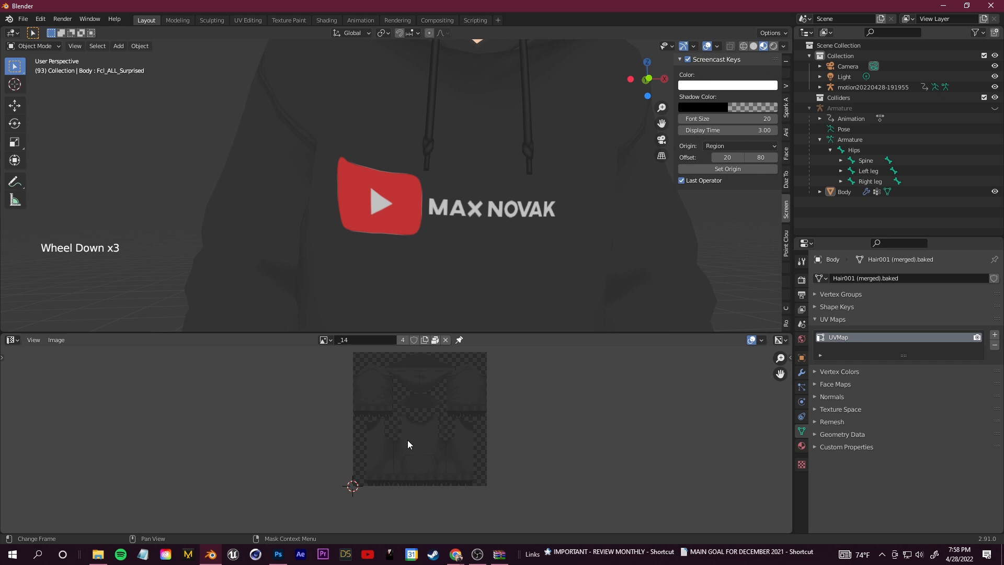
{"action": "left_click", "coordinate": [358, 340]}
{"action": "left_click", "coordinate": [326, 340]}
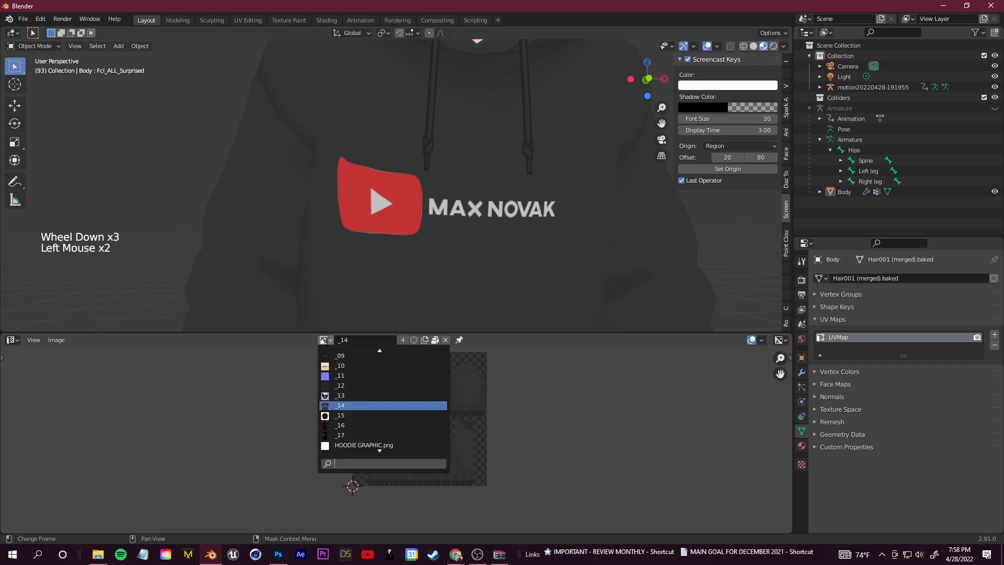
{"action": "left_click", "coordinate": [371, 424]}
{"action": "scroll", "coordinate": [436, 460], "scroll_direction": "up", "scroll_amount": 4}
- In Edit Mode, select the hoodie's chest vertices around the graphic and scale up their UVs
{"action": "left_click", "coordinate": [34, 46]}
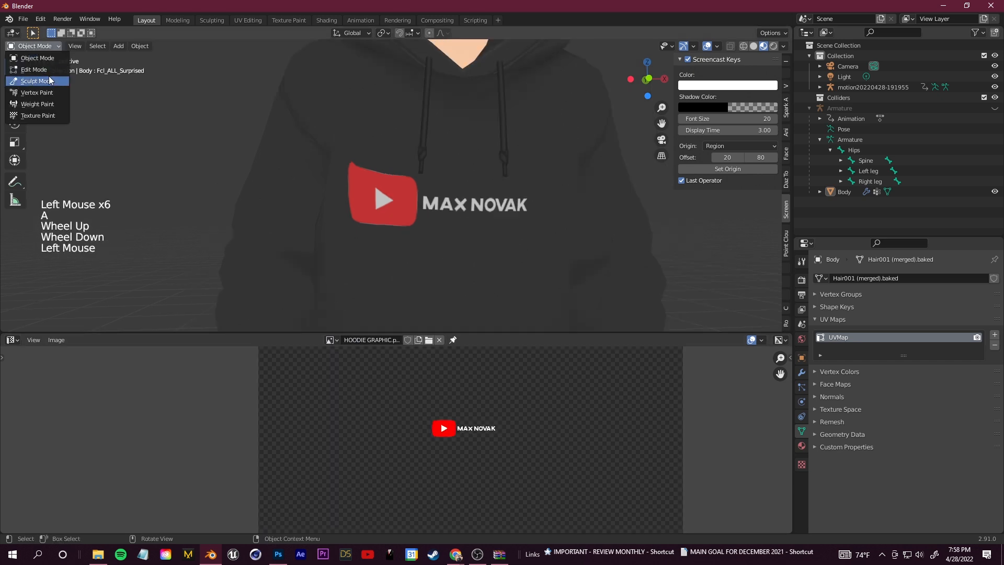
{"action": "key", "text": "Tab"}
{"action": "scroll", "coordinate": [246, 233], "scroll_direction": "down", "scroll_amount": 6}
{"action": "middle_click_drag", "start_coordinate": [247, 234], "coordinate": [441, 246], "text": "shift"}
{"action": "scroll", "coordinate": [442, 246], "scroll_direction": "up", "scroll_amount": 2}
{"action": "left_click_drag", "start_coordinate": [381, 192], "coordinate": [498, 244]}
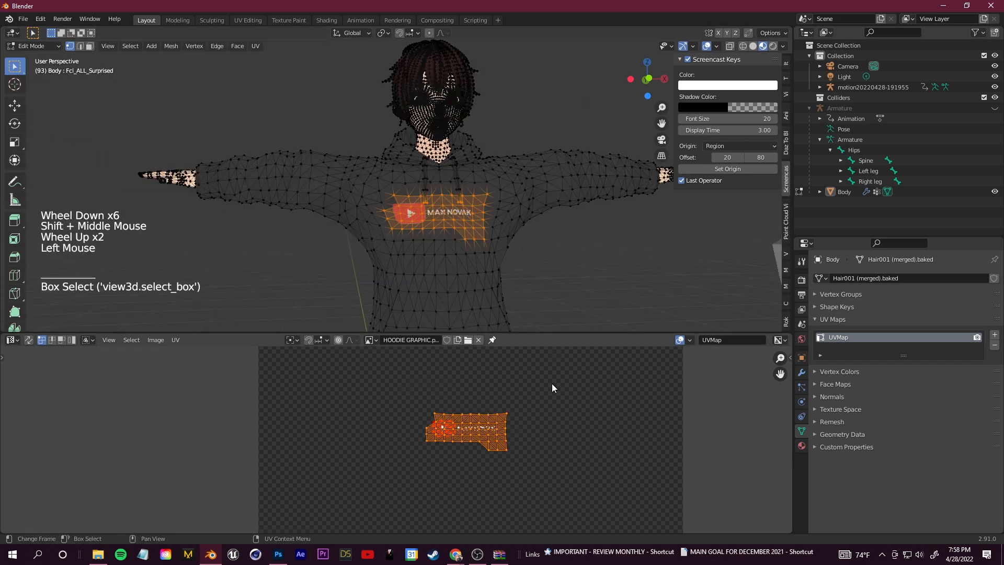
{"action": "key", "text": "s"}
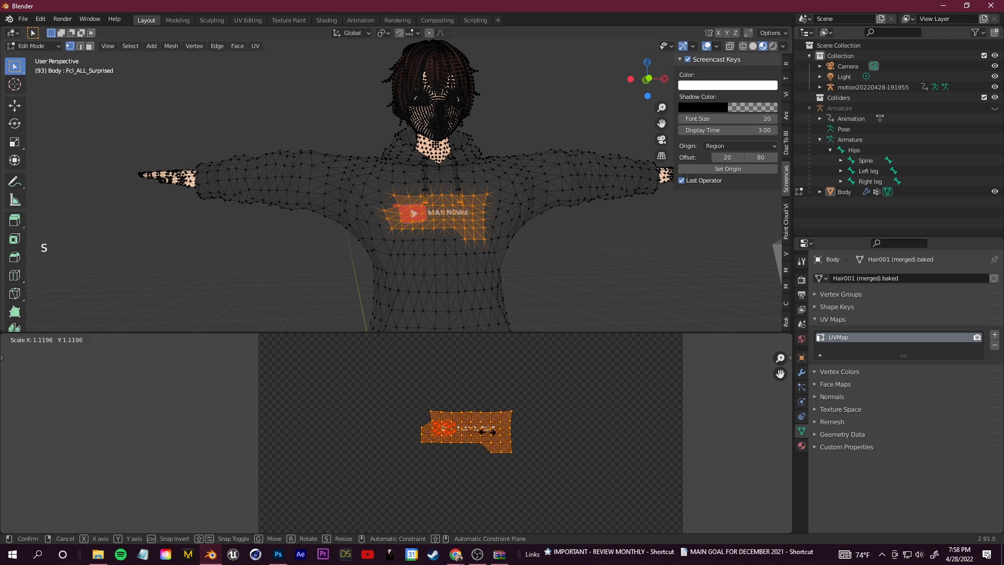
- Switch the body mesh back into Edit Mode
{"action": "left_click", "coordinate": [48, 72]}
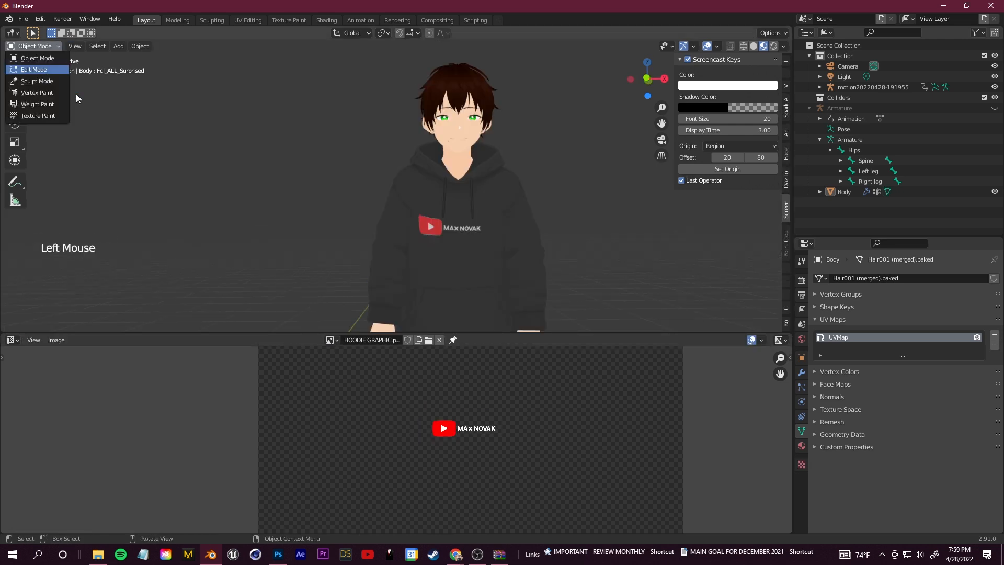
{"action": "middle_click_drag", "start_coordinate": [195, 234], "coordinate": [609, 232], "text": "shift"}
{"action": "scroll", "coordinate": [611, 233], "scroll_direction": "up", "scroll_amount": 4}
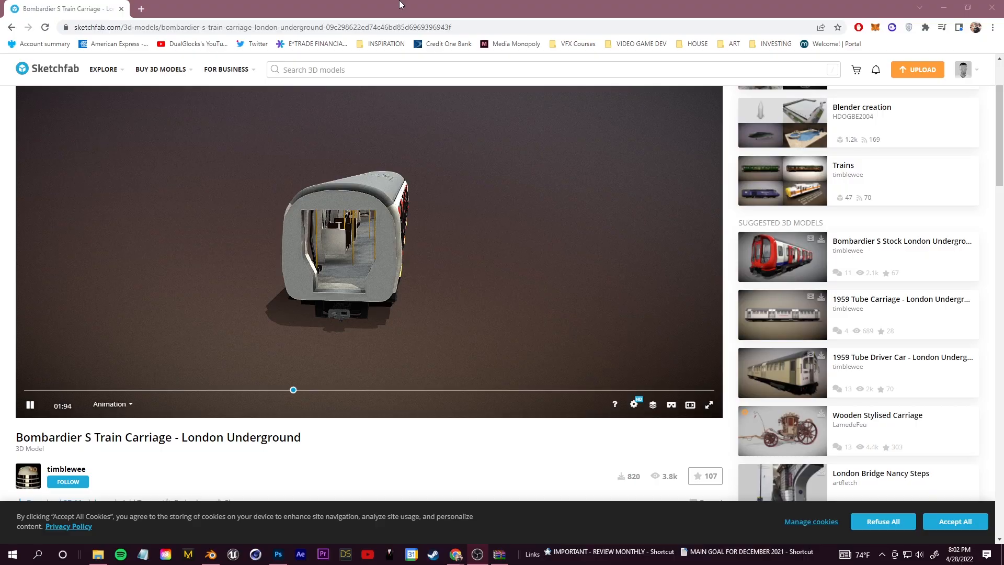
- Switch to Sketchfab in the browser and download the Bombardier S Train Carriage model in original blend format to the Pixel Animation Part 2 folder
{"action": "mouse_move", "coordinate": [522, 6]}
{"action": "left_mouse_down"}
{"action": "mouse_move", "coordinate": [538, 231]}
{"action": "mouse_move", "coordinate": [293, 0]}
{"action": "left_mouse_up"}
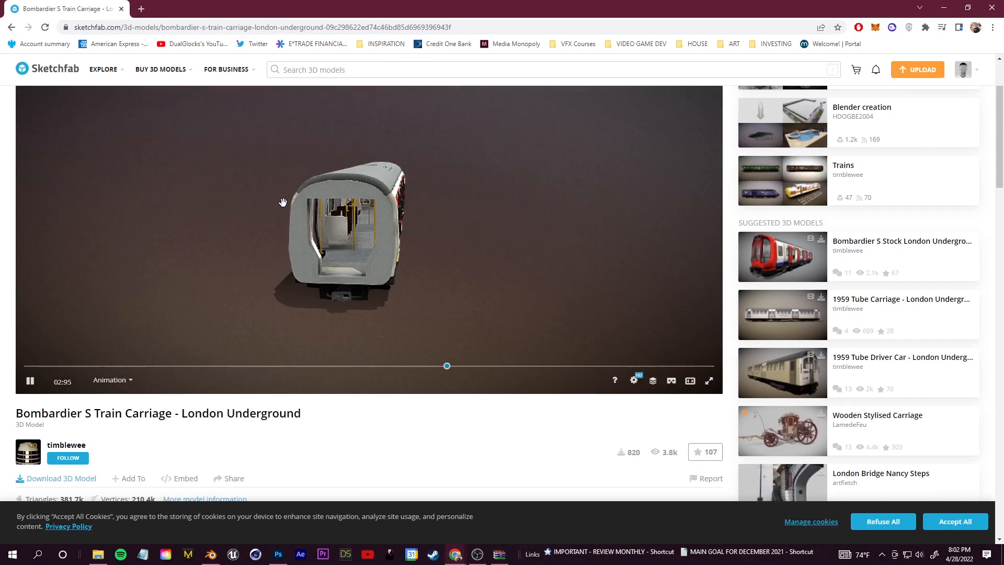
{"action": "left_click_drag", "start_coordinate": [300, 221], "coordinate": [405, 224]}
{"action": "scroll", "coordinate": [341, 263], "scroll_direction": "down", "scroll_amount": 3}
{"action": "left_click_drag", "start_coordinate": [340, 264], "coordinate": [466, 251]}
{"action": "scroll", "coordinate": [472, 251], "scroll_direction": "up", "scroll_amount": 4}
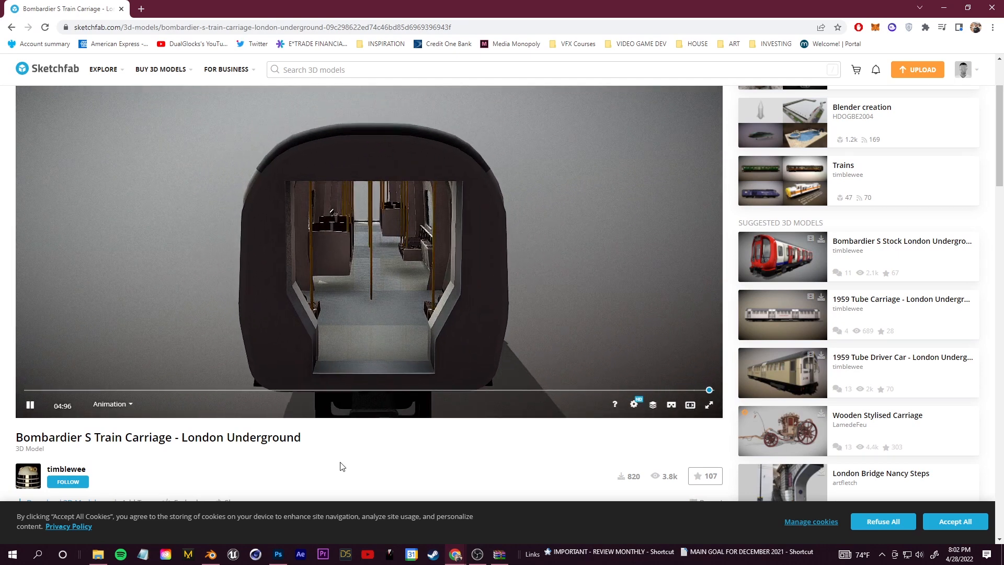
{"action": "scroll", "coordinate": [330, 445], "scroll_direction": "down", "scroll_amount": 3}
{"action": "left_click", "coordinate": [79, 345]}
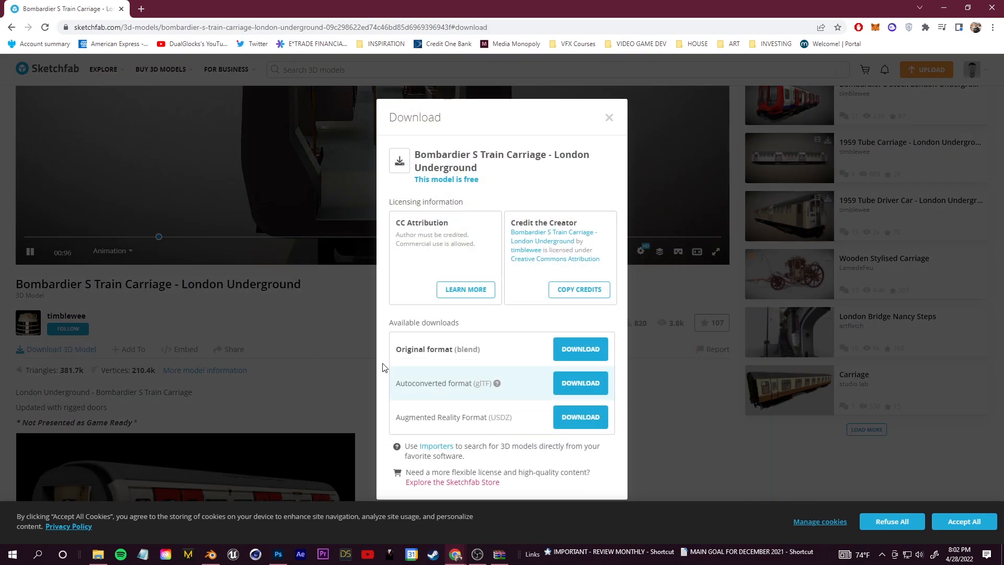
{"action": "left_click", "coordinate": [578, 354]}
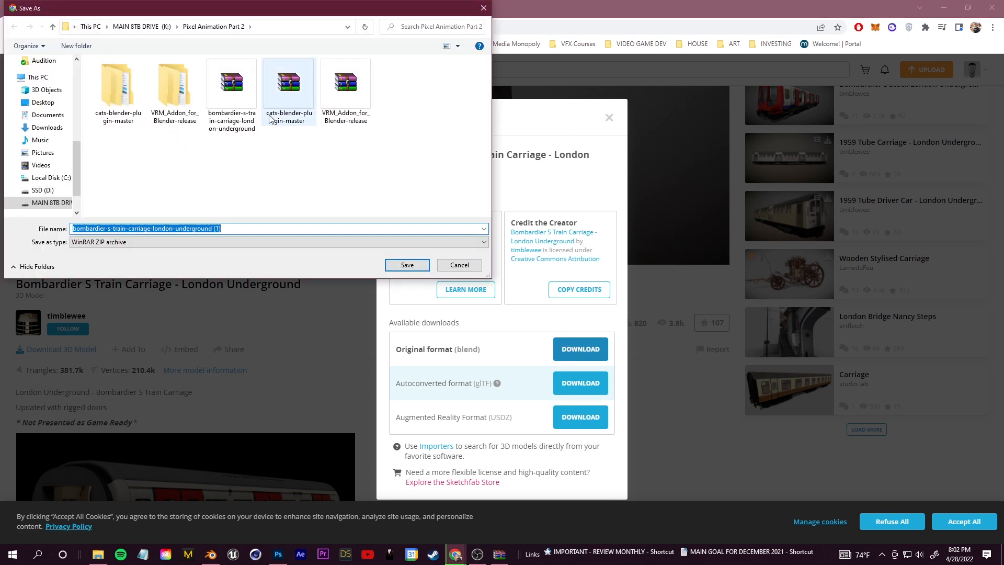
{"action": "left_click", "coordinate": [407, 264]}
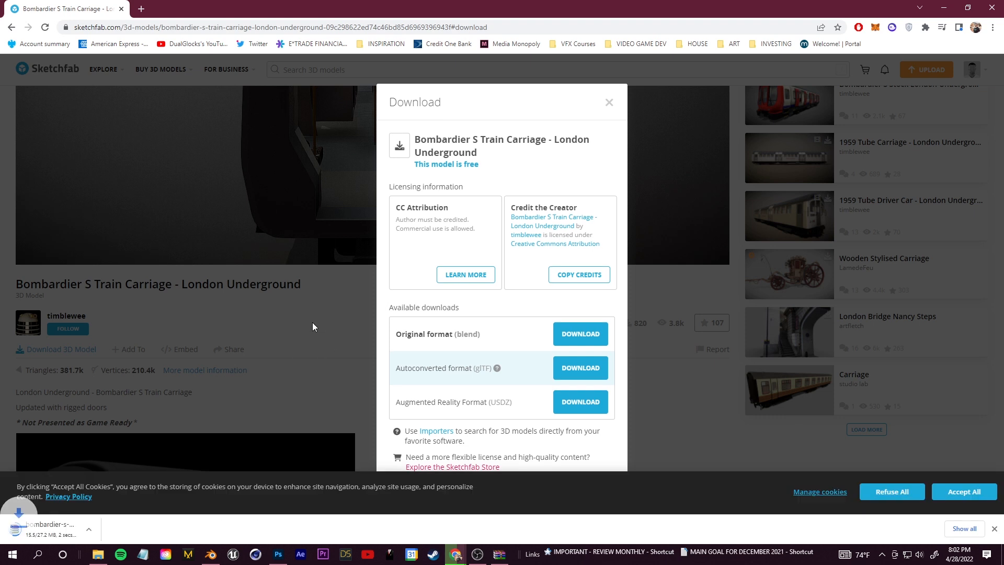
{"action": "left_click", "coordinate": [312, 327]}
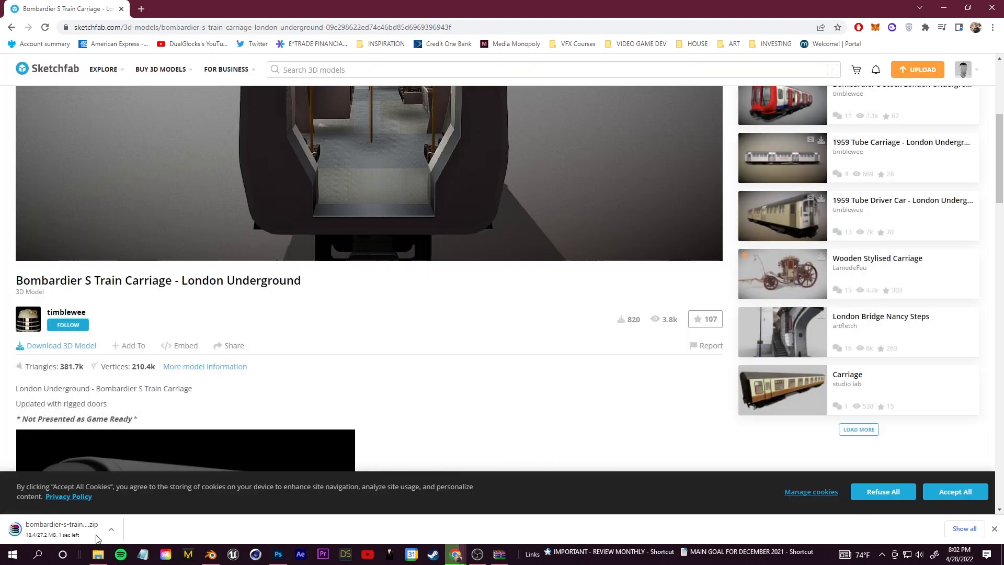
- Open Bombardier Underground S Train Carriage.blend from the downloaded archive in Blender and export its objects in FBX format
{"action": "left_click", "coordinate": [54, 538]}
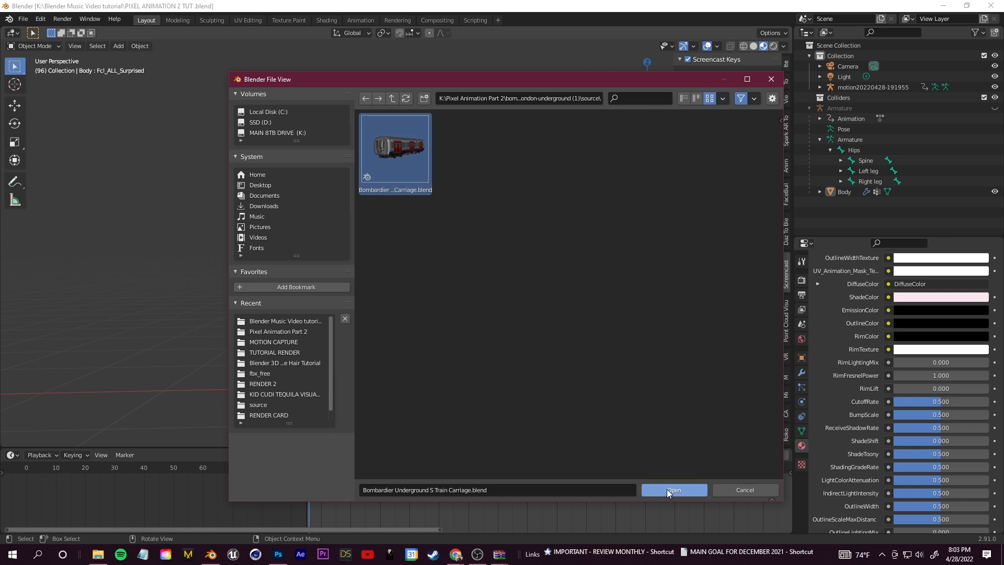
{"action": "left_click", "coordinate": [674, 490]}
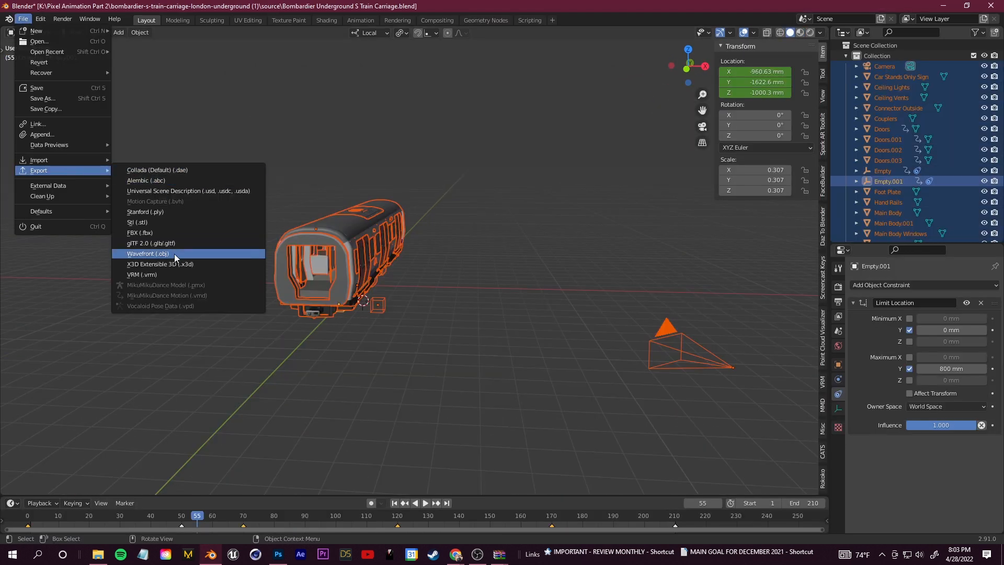
{"action": "left_click", "coordinate": [166, 234]}
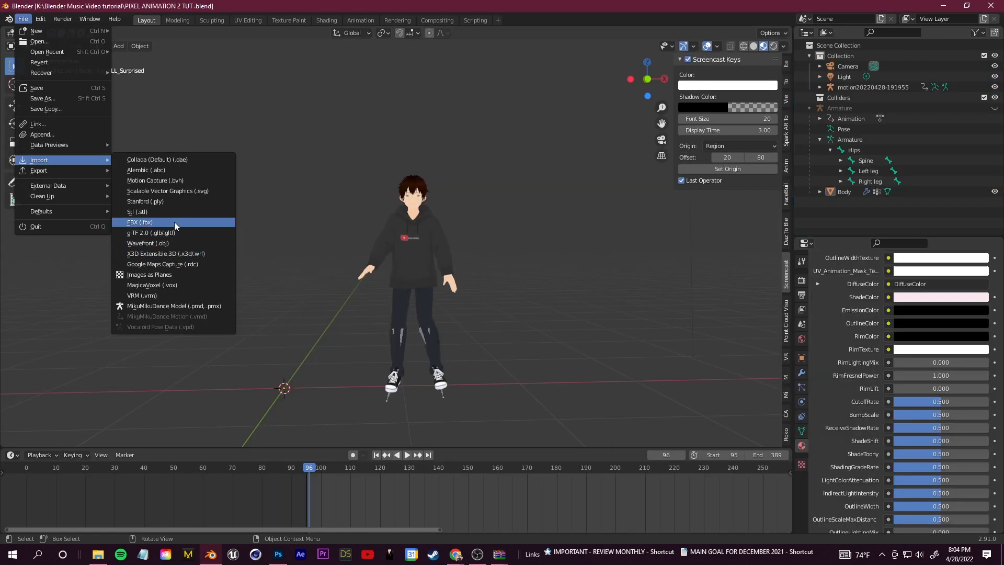
- Import train.fbx from the Pixel Animation Part 2 folder into the character scene
{"action": "left_click", "coordinate": [174, 222]}
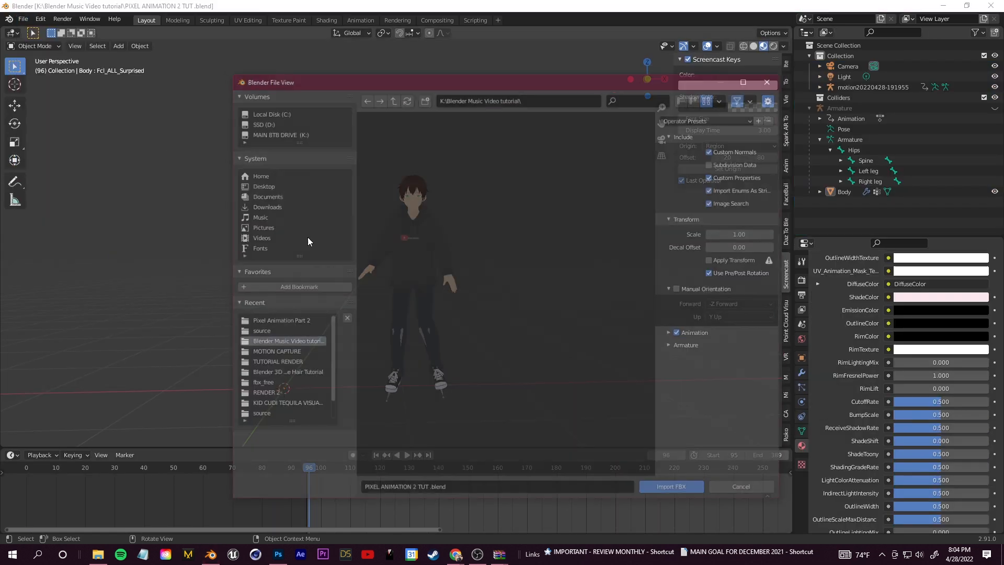
{"action": "left_click", "coordinate": [411, 258]}
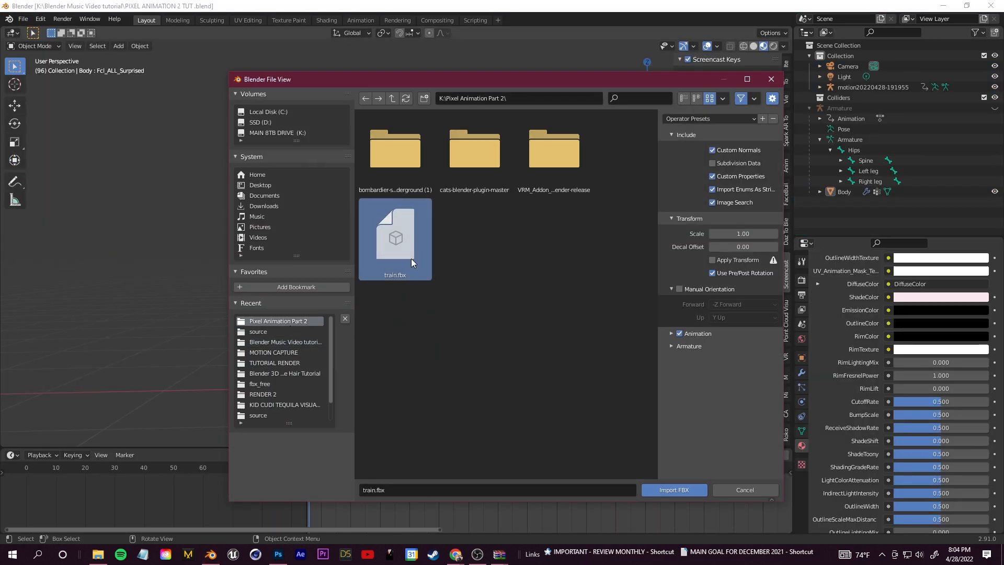
{"action": "left_click", "coordinate": [674, 489]}
{"action": "middle_click_drag", "start_coordinate": [408, 225], "coordinate": [500, 227]}
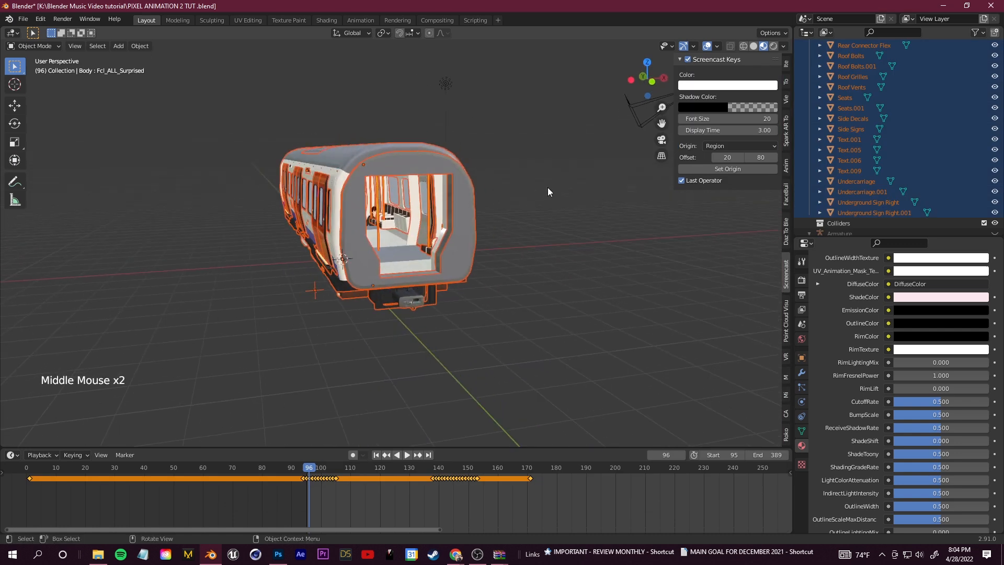
- Deselect the imported train parts, then add an empty and name it TRAIN CONTROL
{"action": "scroll", "coordinate": [836, 125], "scroll_direction": "up", "scroll_amount": 15}
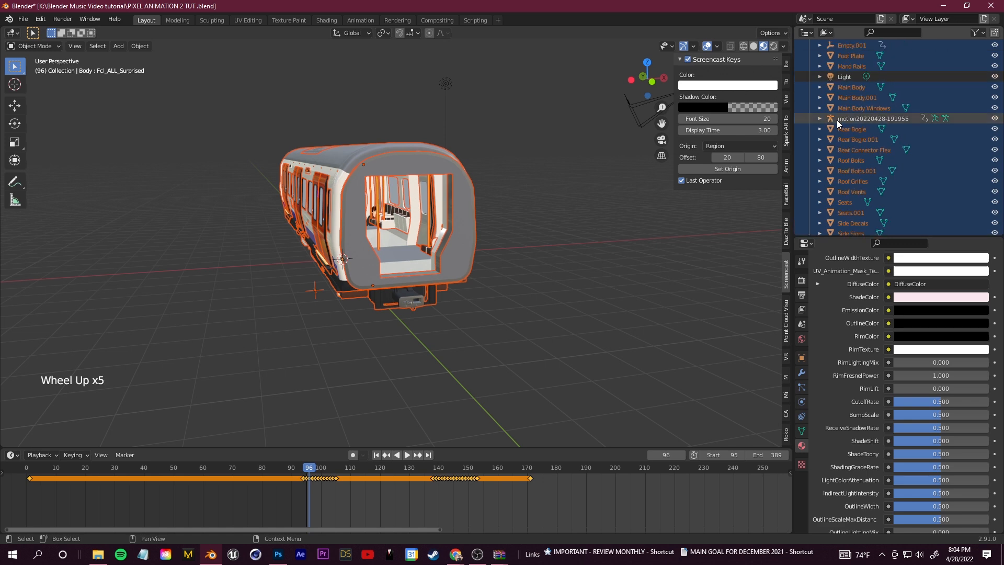
{"action": "left_click", "coordinate": [582, 138]}
{"action": "key", "text": "shift+a"}
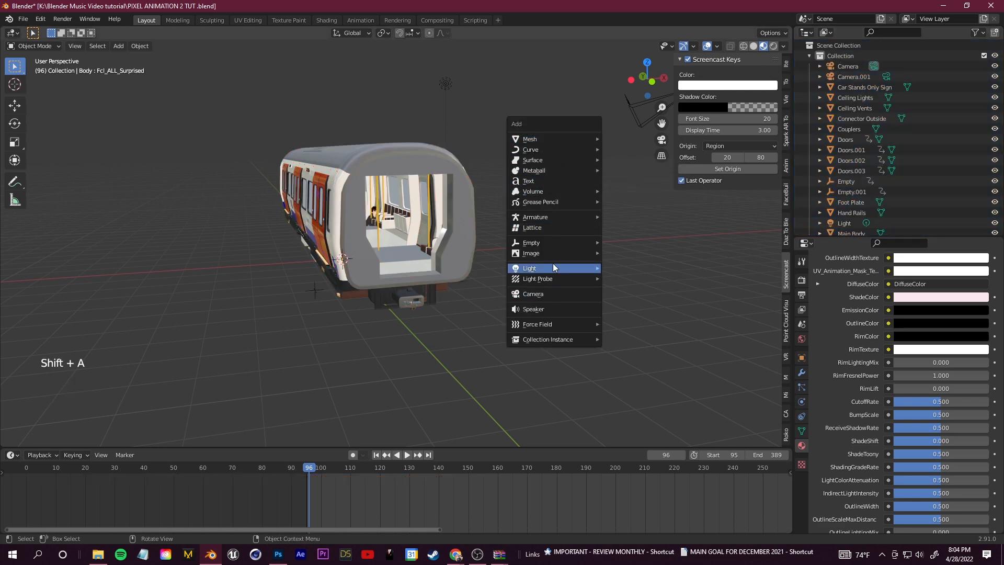
{"action": "mouse_move", "coordinate": [544, 243]}
{"action": "left_click", "coordinate": [623, 244]}
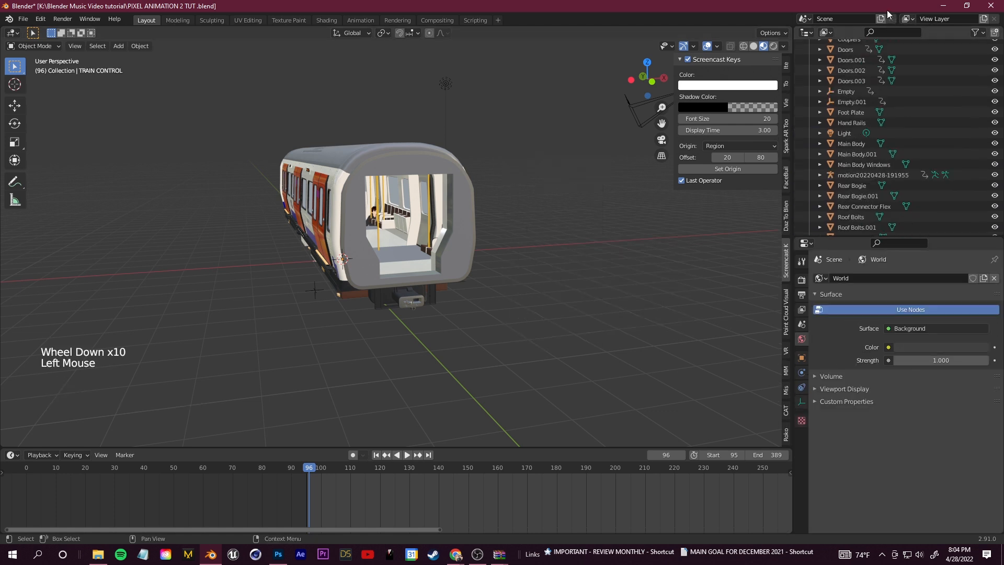
- Parent all the train parts to the TRAIN CONTROL empty, collapse its hierarchy and select only that empty
{"action": "left_click_drag", "start_coordinate": [889, 15], "coordinate": [879, 64]}
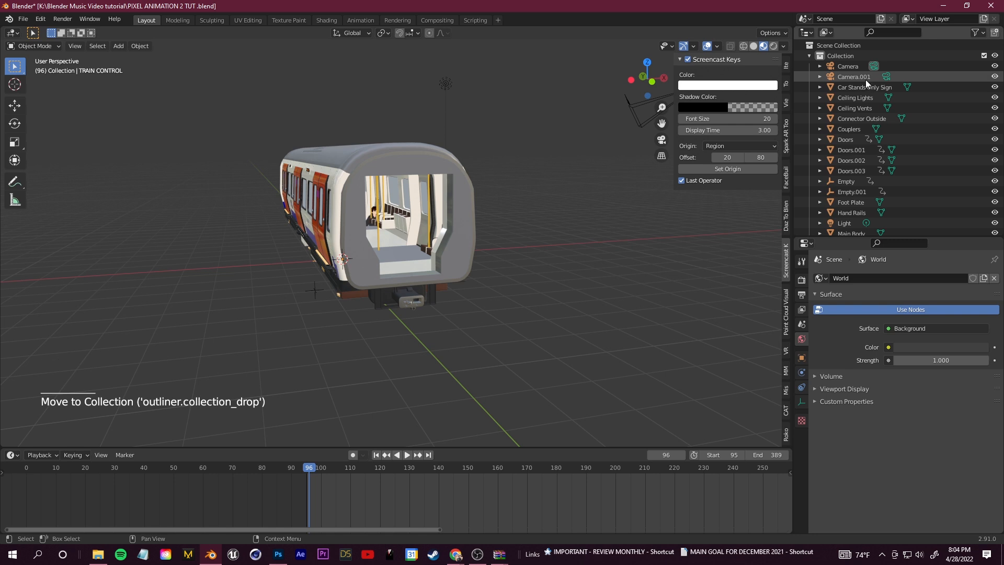
{"action": "left_click", "coordinate": [865, 79], "text": "ctrl"}
{"action": "scroll", "coordinate": [857, 67], "scroll_direction": "down", "scroll_amount": 14}
{"action": "left_click", "coordinate": [868, 160], "text": "shift"}
{"action": "left_click", "coordinate": [865, 120], "text": "ctrl"}
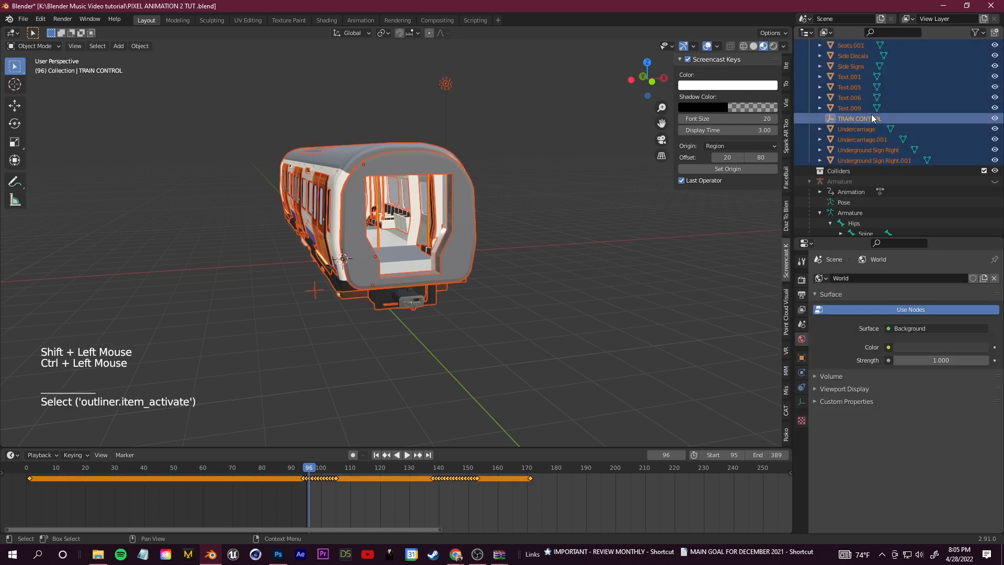
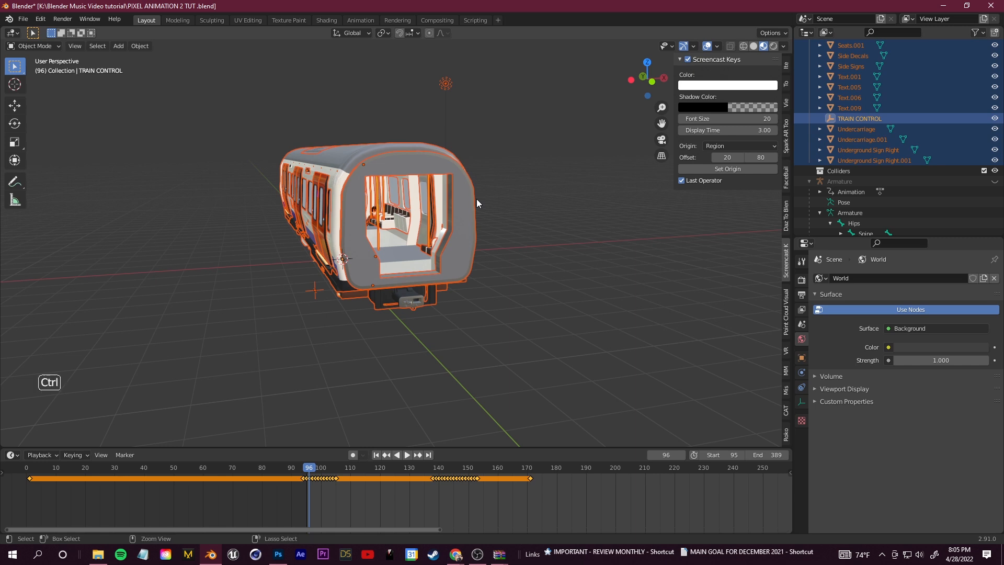
{"action": "key", "text": "ctrl+p"}
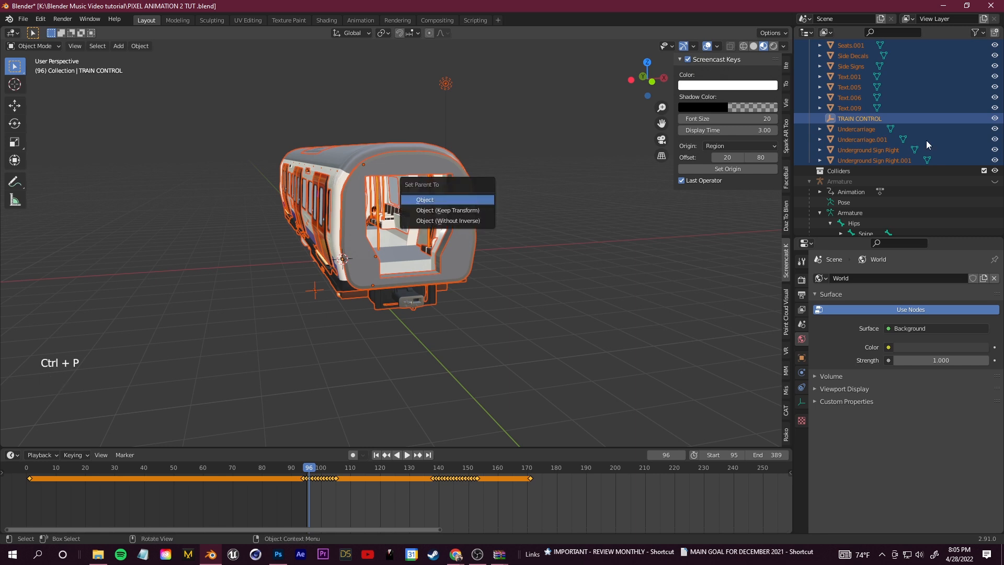
{"action": "key", "text": "Return"}
{"action": "left_click", "coordinate": [820, 66]}
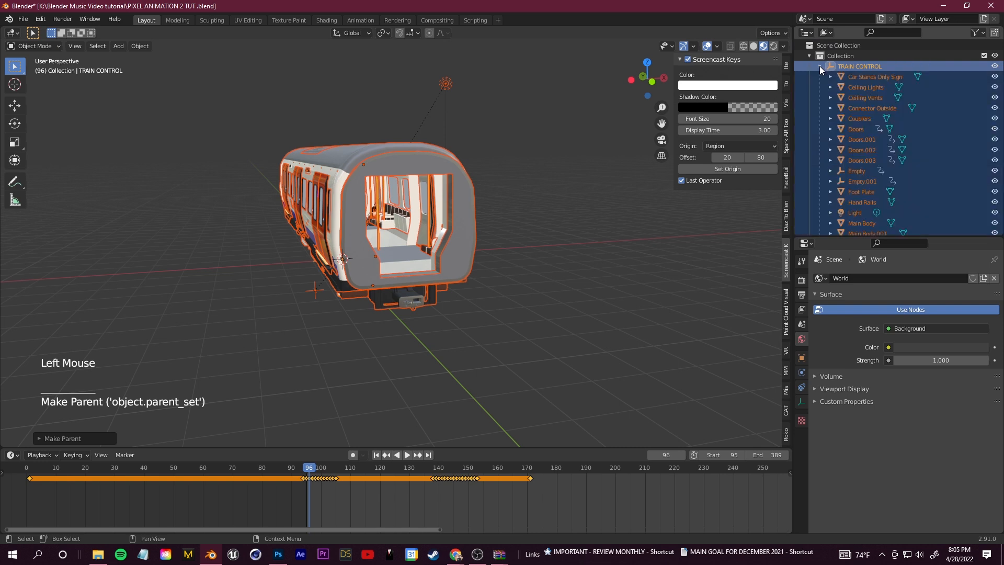
{"action": "left_click", "coordinate": [820, 66]}
{"action": "left_click", "coordinate": [858, 67]}
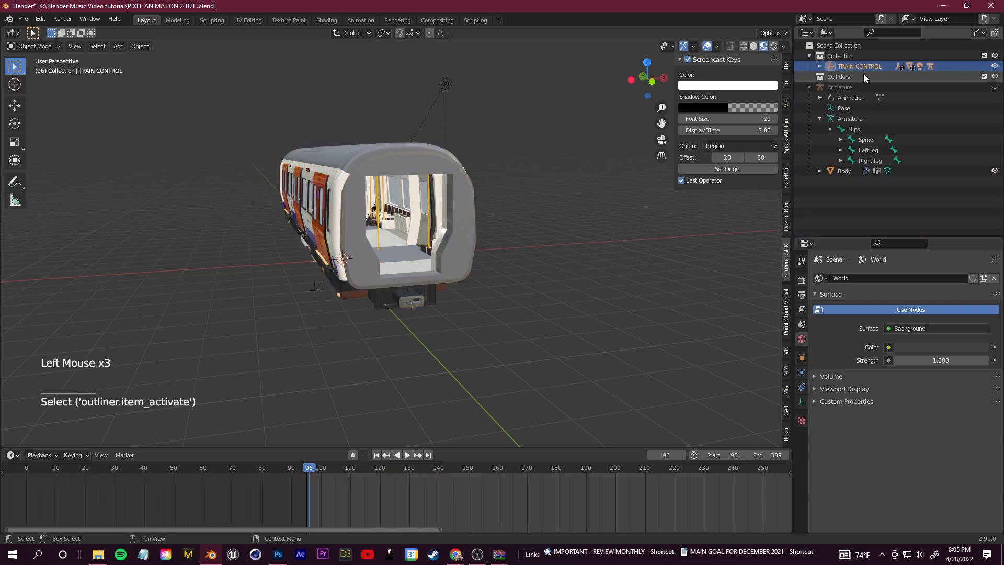
- Try moving the whole train with the TRAIN CONTROL empty, and undo the move
{"action": "key", "text": "g"}
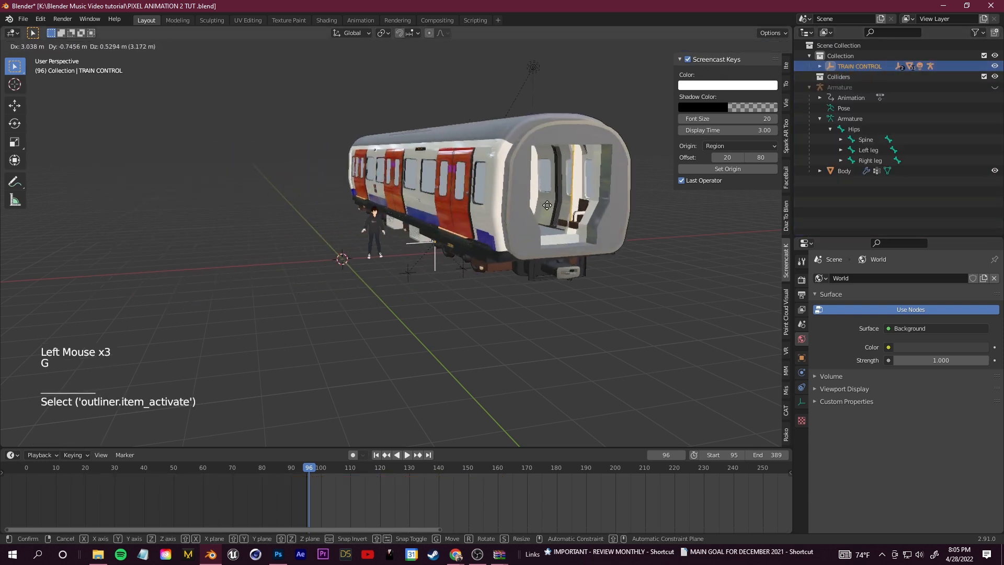
{"action": "left_click", "coordinate": [559, 231]}
{"action": "key", "text": "ctrl+z"}
- Scale the train through the TRAIN CONTROL empty and position it so the character stands inside the carriage aisle
{"action": "middle_click_drag", "start_coordinate": [560, 231], "coordinate": [522, 232]}
{"action": "key", "text": "s"}
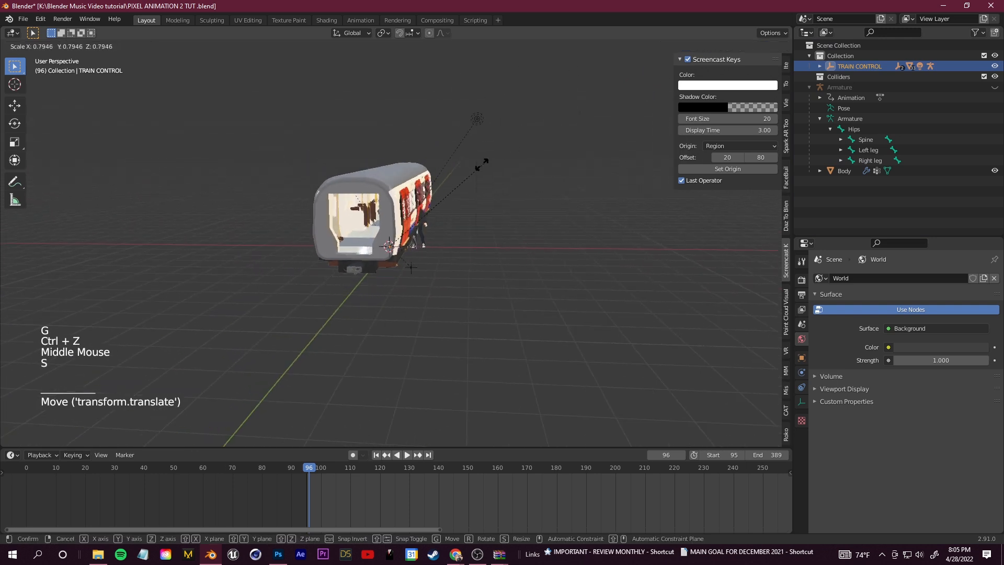
{"action": "left_click", "coordinate": [370, 236]}
{"action": "key", "text": "g"}
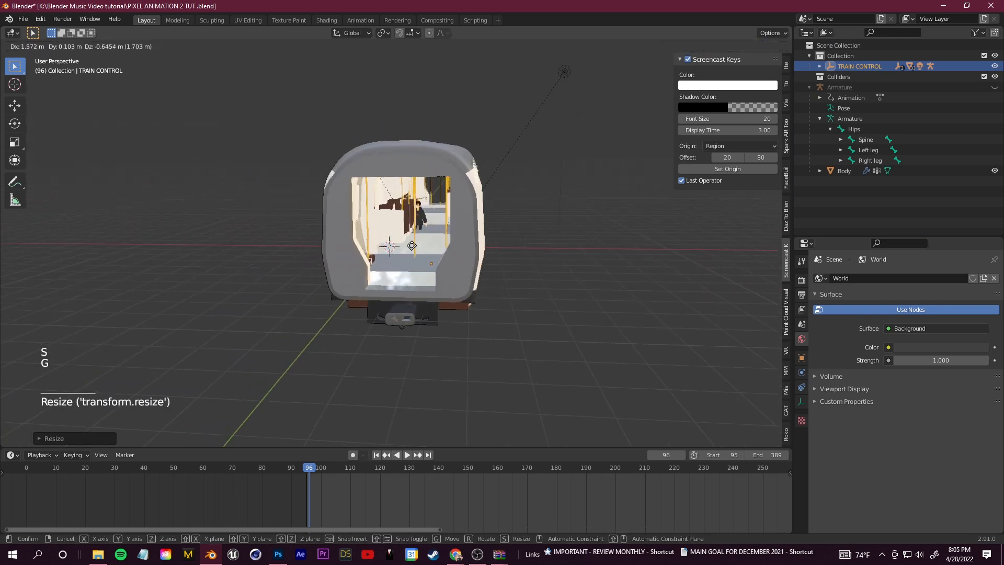
{"action": "left_click", "coordinate": [426, 279]}
{"action": "scroll", "coordinate": [434, 262], "scroll_direction": "up", "scroll_amount": 4}
{"action": "middle_click_drag", "start_coordinate": [436, 253], "coordinate": [564, 264]}
{"action": "scroll", "coordinate": [435, 258], "scroll_direction": "down", "scroll_amount": 4}
{"action": "key", "text": "g"}
{"action": "middle_click_drag", "start_coordinate": [423, 274], "coordinate": [485, 251]}
{"action": "key", "text": "g"}
{"action": "left_click", "coordinate": [506, 249]}
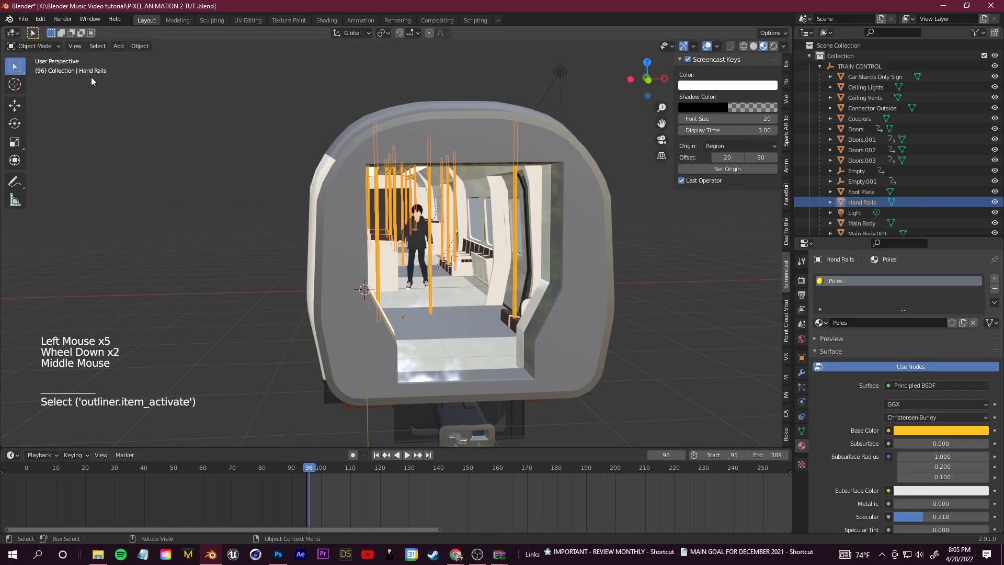
- In Edit Mode on Hand Rails, select the linked geometry of the central pole near the carriage opening and delete its vertices
{"action": "left_click", "coordinate": [34, 46]}
{"action": "left_click", "coordinate": [58, 69]}
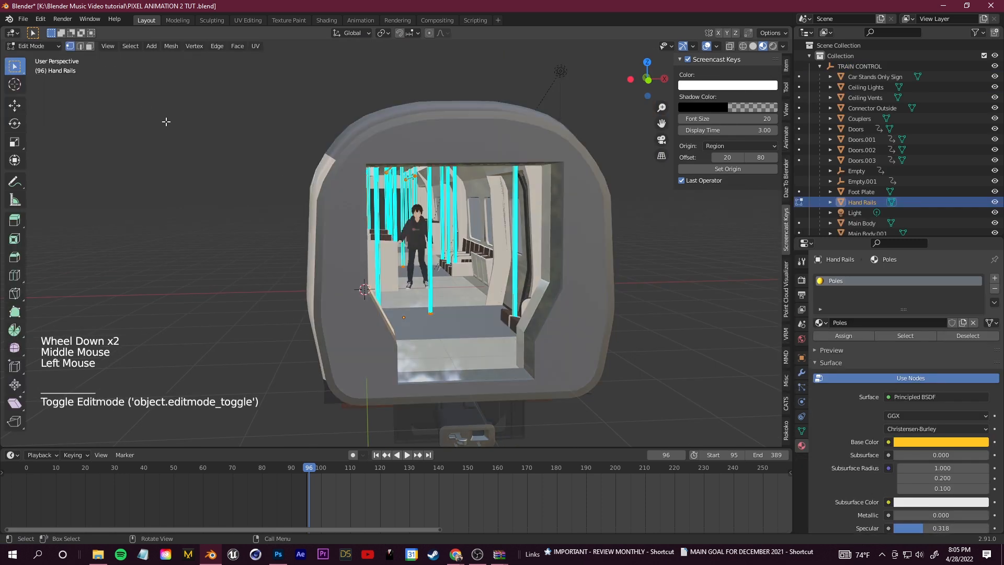
{"action": "left_click", "coordinate": [430, 185]}
{"action": "left_click", "coordinate": [431, 195]}
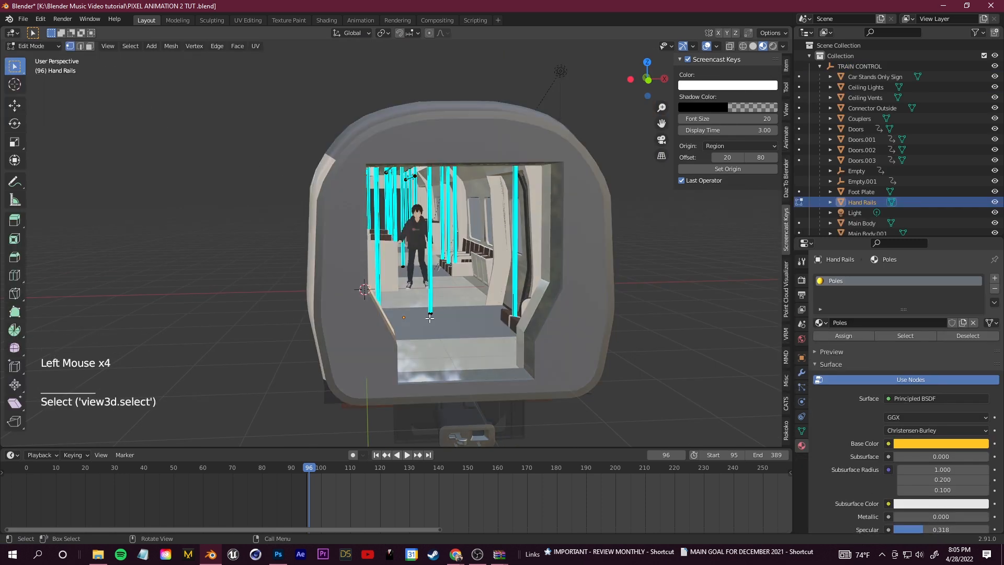
{"action": "left_click", "coordinate": [131, 46]}
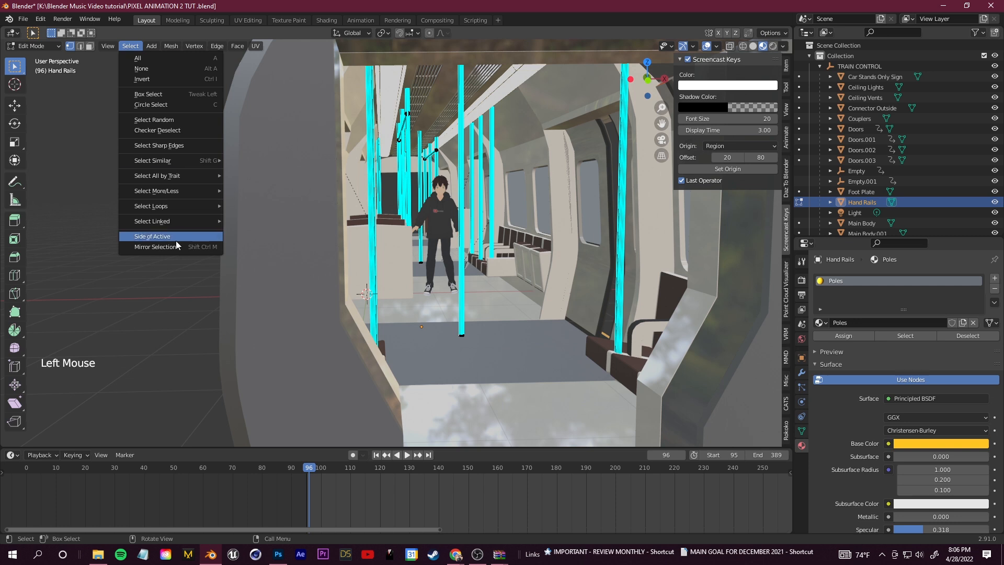
{"action": "mouse_move", "coordinate": [214, 225]}
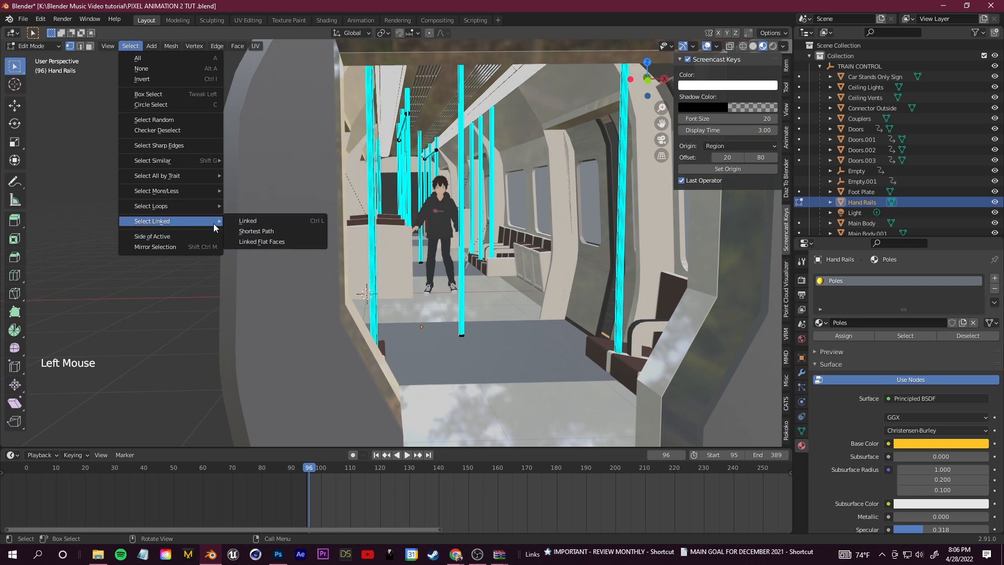
{"action": "left_click", "coordinate": [249, 220]}
{"action": "key", "text": "Delete"}
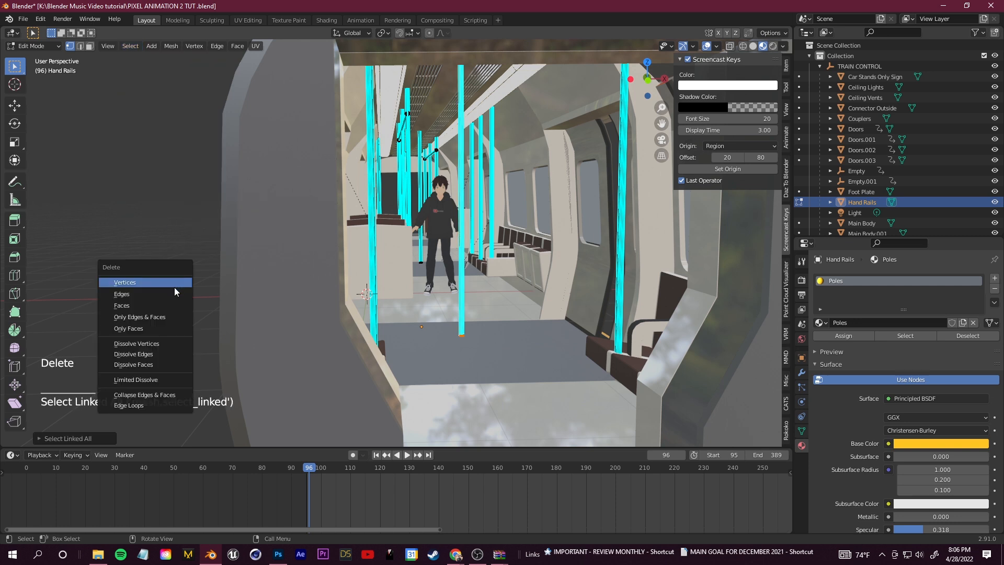
{"action": "left_click", "coordinate": [175, 289]}
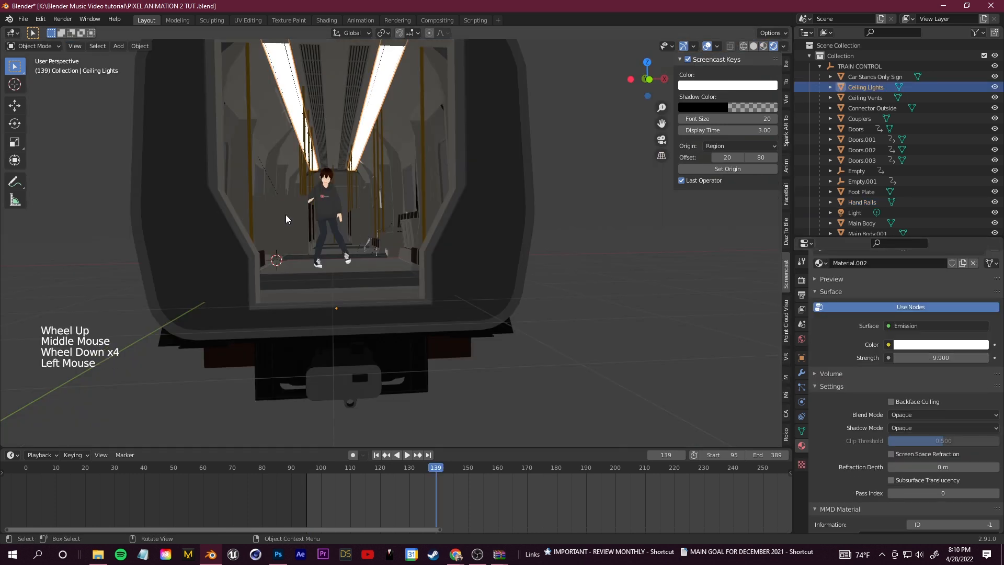
- Deselect the ceiling lights and add an area light to the train scene
{"action": "middle_click_drag", "start_coordinate": [286, 215], "coordinate": [682, 299]}
{"action": "left_click", "coordinate": [682, 299]}
{"action": "scroll", "coordinate": [553, 321], "scroll_direction": "up", "scroll_amount": 1}
{"action": "scroll", "coordinate": [526, 316], "scroll_direction": "up", "scroll_amount": 7}
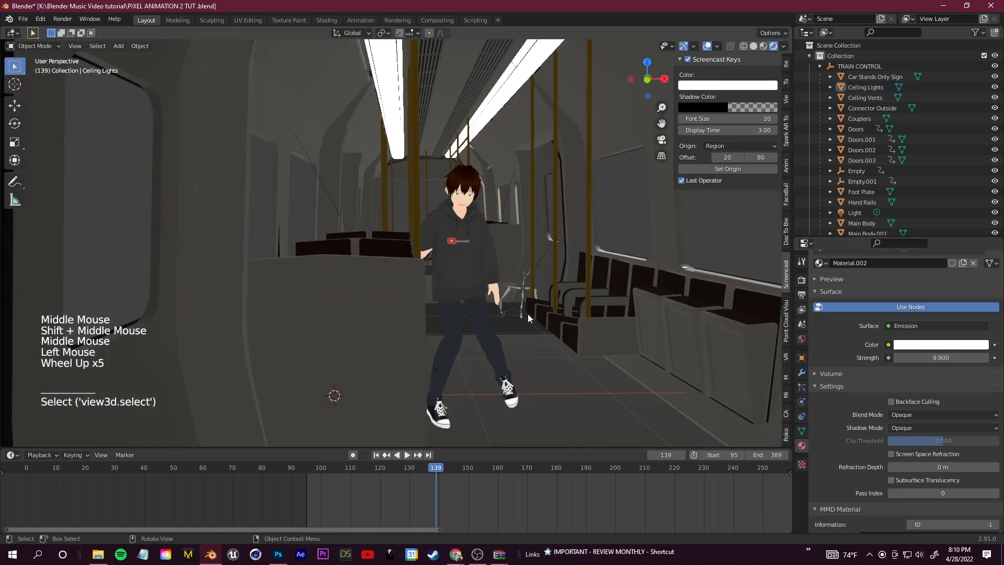
{"action": "middle_click_drag", "start_coordinate": [576, 298], "coordinate": [397, 308], "text": "shift"}
{"action": "scroll", "coordinate": [396, 306], "scroll_direction": "down", "scroll_amount": 8}
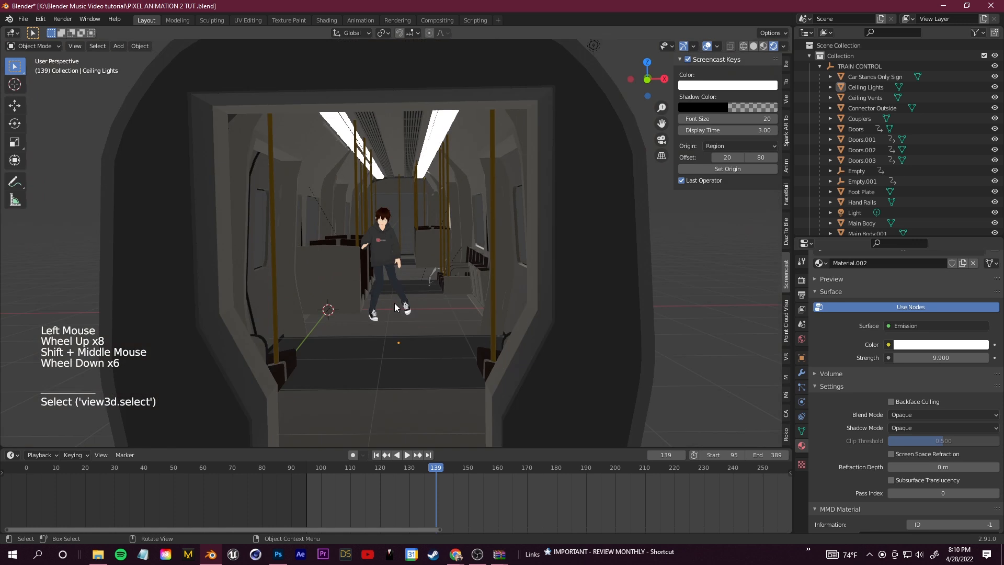
{"action": "left_click", "coordinate": [615, 296]}
{"action": "key", "text": "shift+a"}
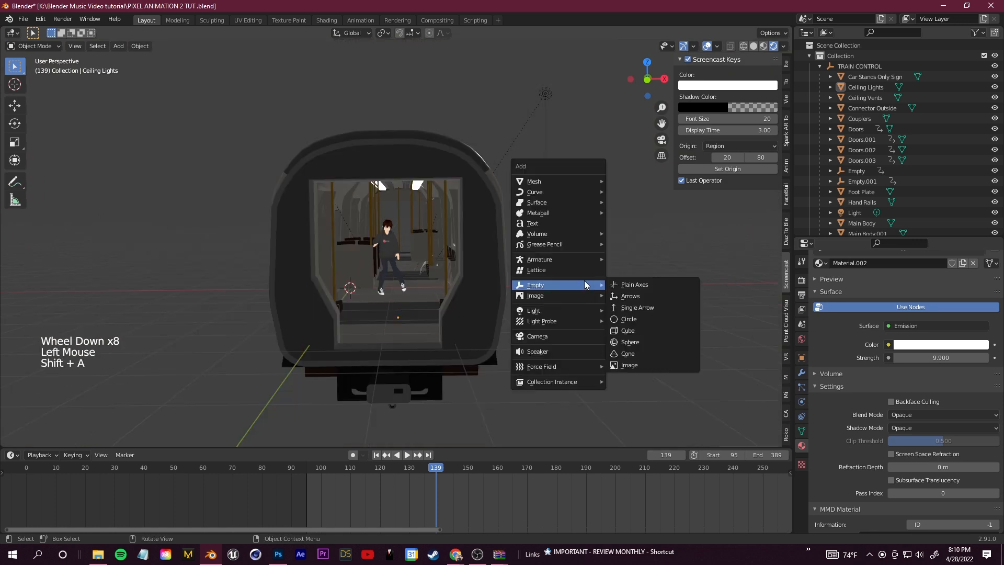
{"action": "mouse_move", "coordinate": [573, 313]}
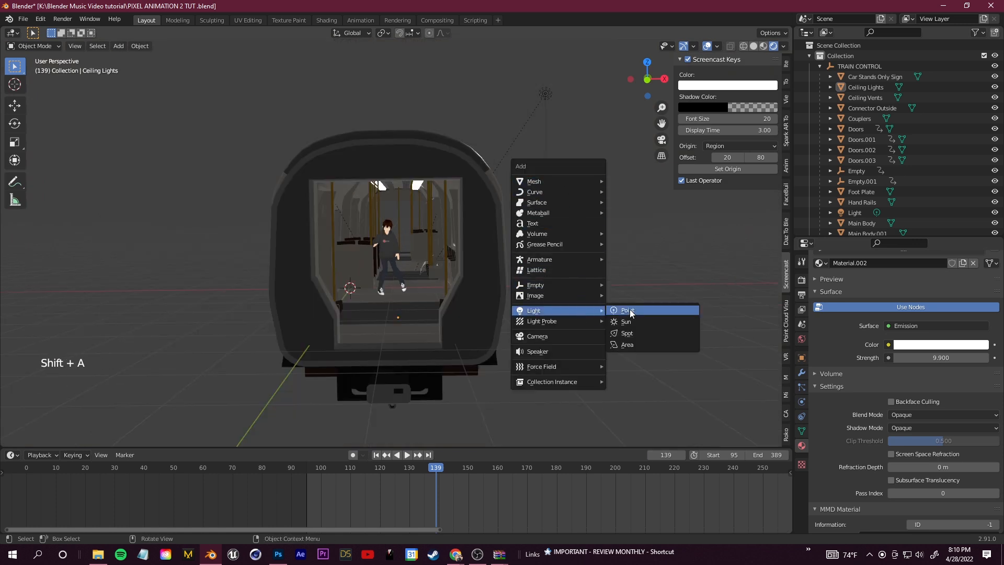
{"action": "left_click", "coordinate": [638, 349]}
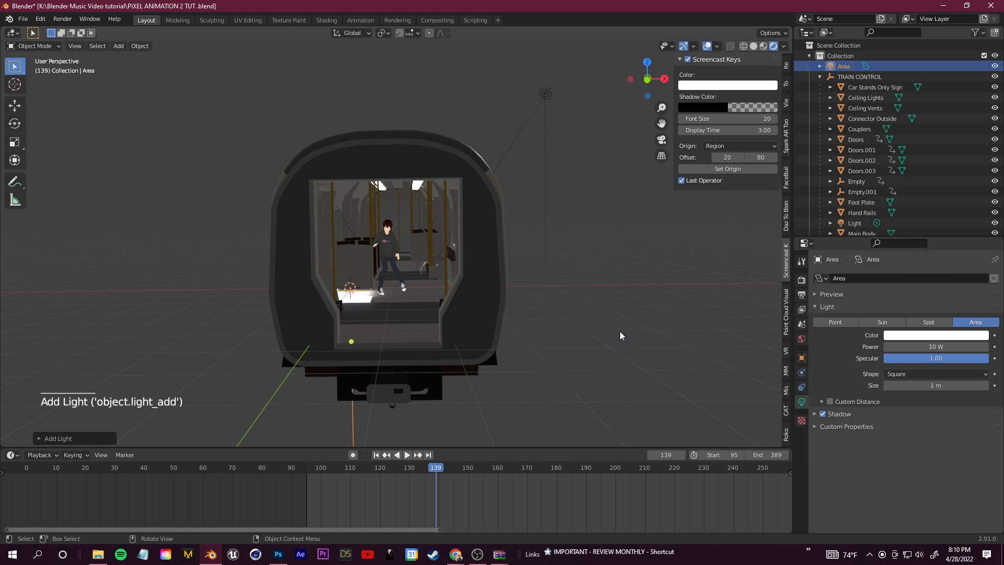
- Raise the new area light to the carriage ceiling and stretch it lengthwise along the carriage
{"action": "scroll", "coordinate": [379, 295], "scroll_direction": "up", "scroll_amount": 1}
{"action": "left_click", "coordinate": [820, 76]}
{"action": "left_click", "coordinate": [844, 66]}
{"action": "scroll", "coordinate": [405, 297], "scroll_direction": "up", "scroll_amount": 1}
{"action": "key", "text": "g"}
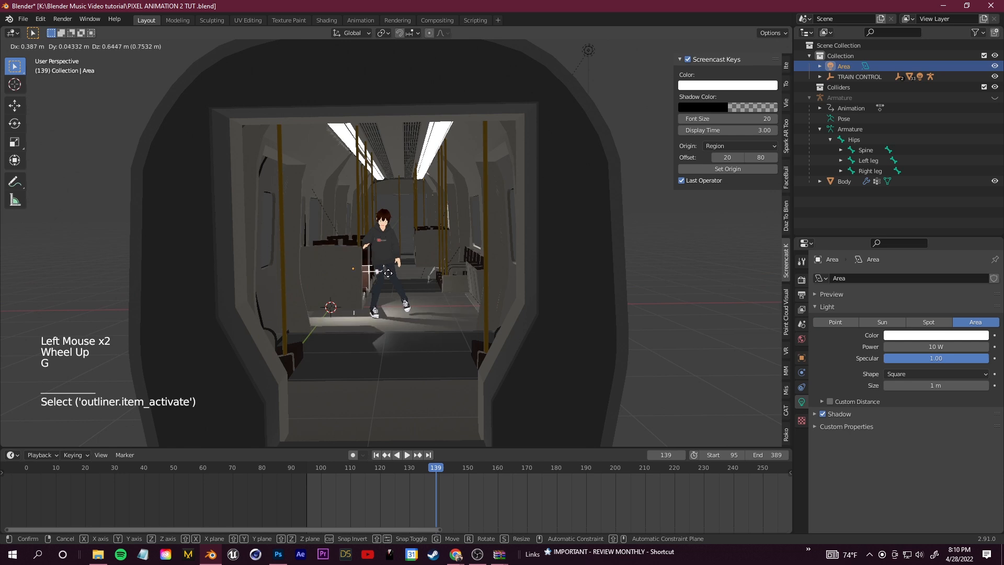
{"action": "left_click", "coordinate": [456, 177]}
{"action": "mouse_move", "coordinate": [438, 202]}
{"action": "middle_mouse_down"}
{"action": "mouse_move", "coordinate": [435, 192]}
{"action": "mouse_move", "coordinate": [441, 218]}
{"action": "middle_mouse_up"}
{"action": "key", "text": "g"}
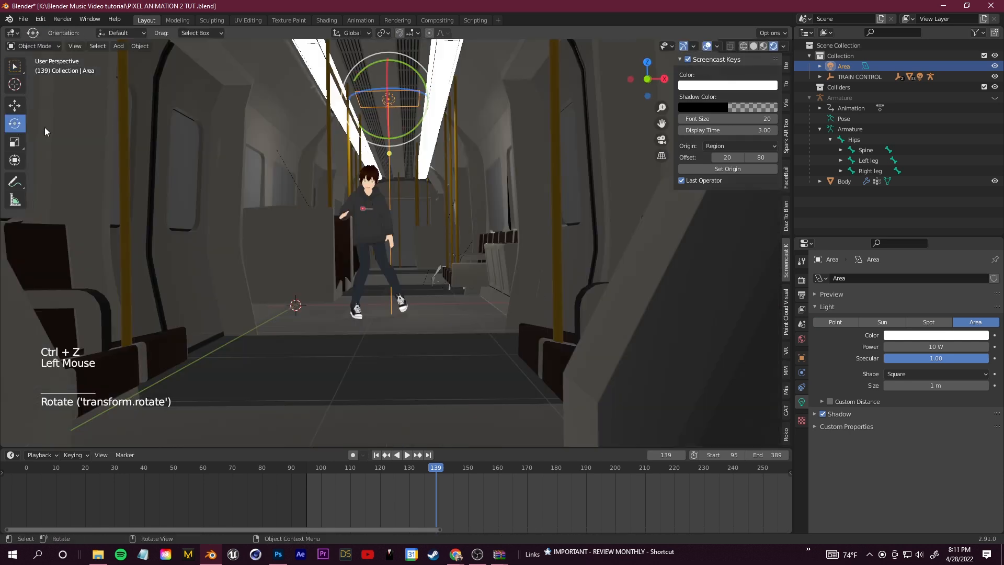
{"action": "left_click_drag", "start_coordinate": [399, 93], "coordinate": [448, 86]}
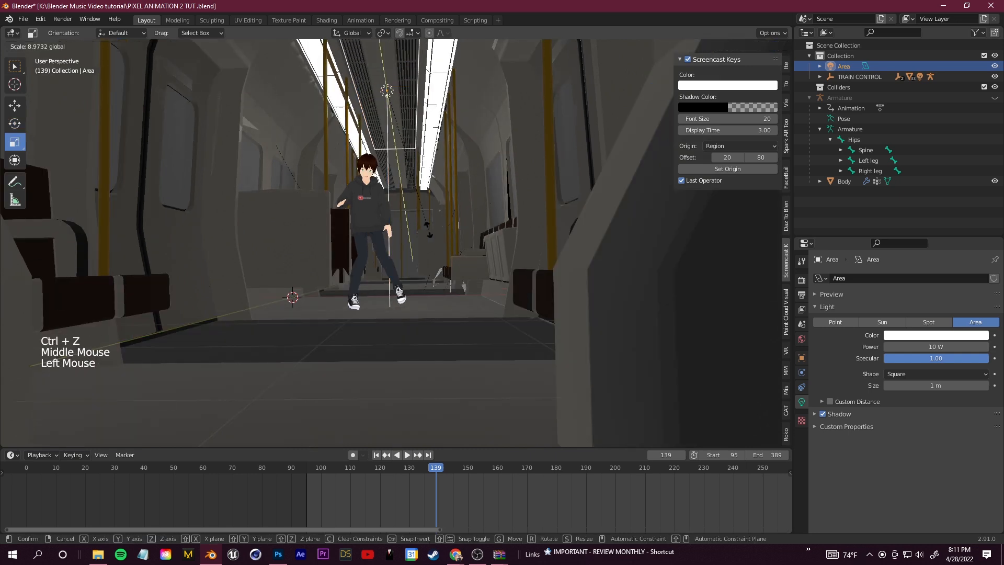
{"action": "left_click", "coordinate": [409, 189]}
- Duplicate the stretched area light and move one of the two lights sideways to the other ceiling light strip
{"action": "left_click", "coordinate": [905, 65]}
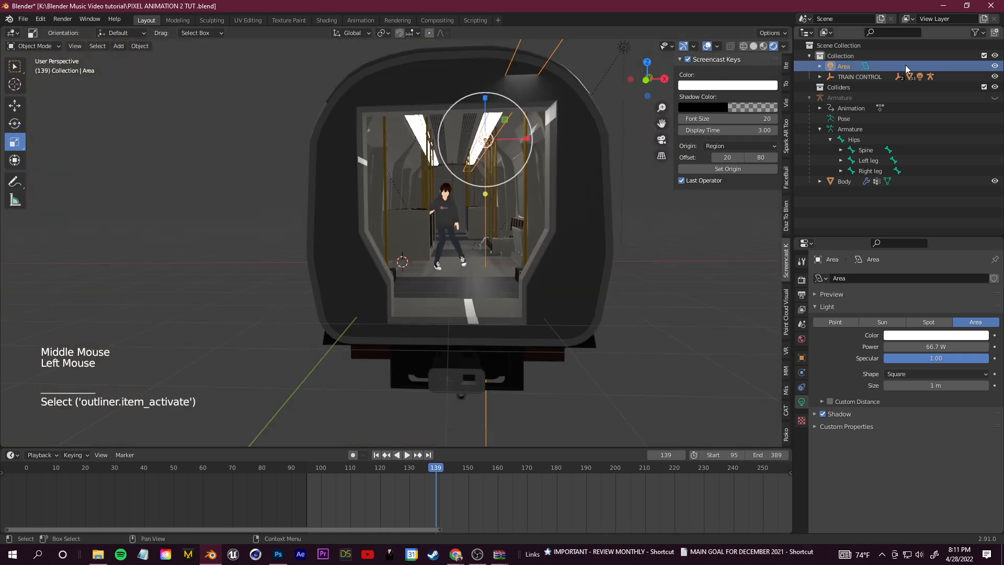
{"action": "key", "text": "ctrl+c"}
{"action": "key", "text": "ctrl+v"}
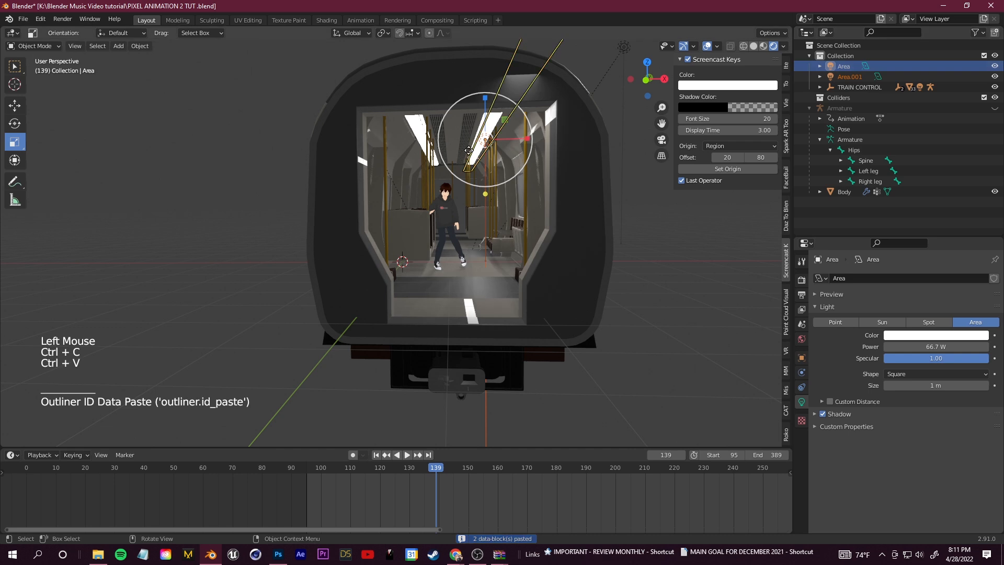
{"action": "left_click_drag", "start_coordinate": [525, 139], "coordinate": [467, 140]}
{"action": "left_click", "coordinate": [632, 263]}
- Examine the lighting inside the carriage and play the character's animation from frame 105
{"action": "scroll", "coordinate": [560, 239], "scroll_direction": "up", "scroll_amount": 2}
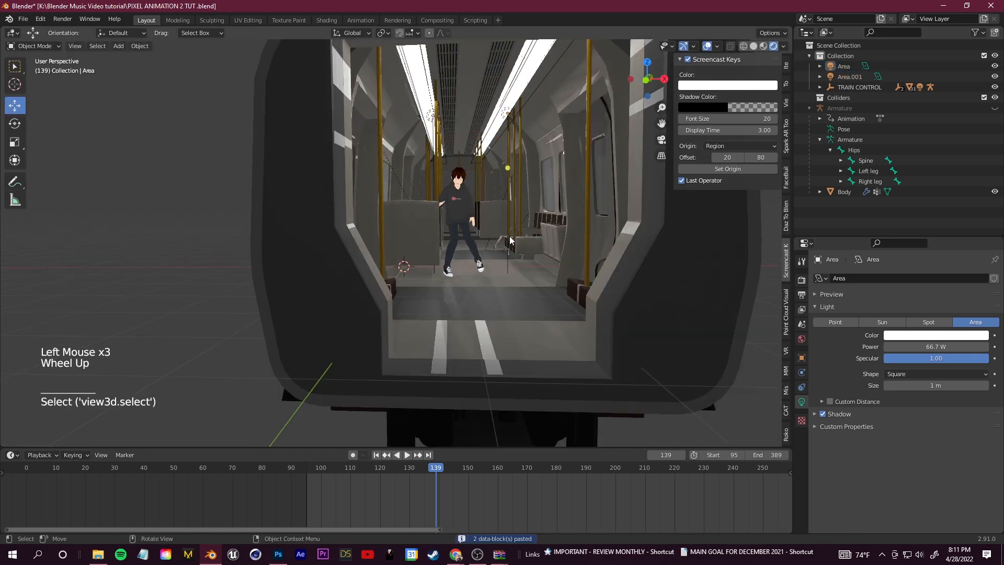
{"action": "middle_click_drag", "start_coordinate": [560, 239], "coordinate": [444, 239], "text": "shift"}
{"action": "scroll", "coordinate": [477, 228], "scroll_direction": "down", "scroll_amount": 3}
{"action": "left_click", "coordinate": [581, 233]}
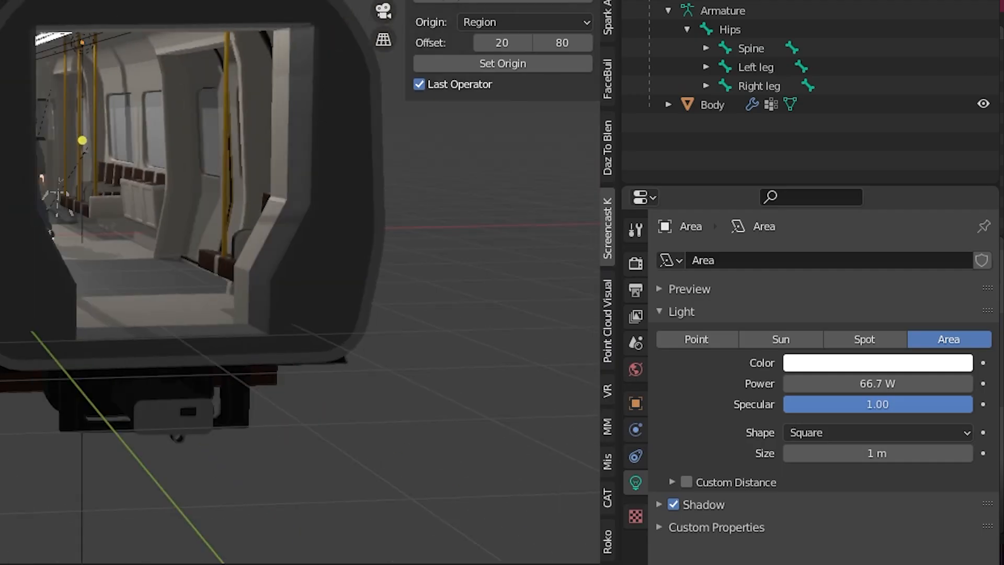
{"action": "scroll", "coordinate": [48, 230], "scroll_direction": "up", "scroll_amount": 6}
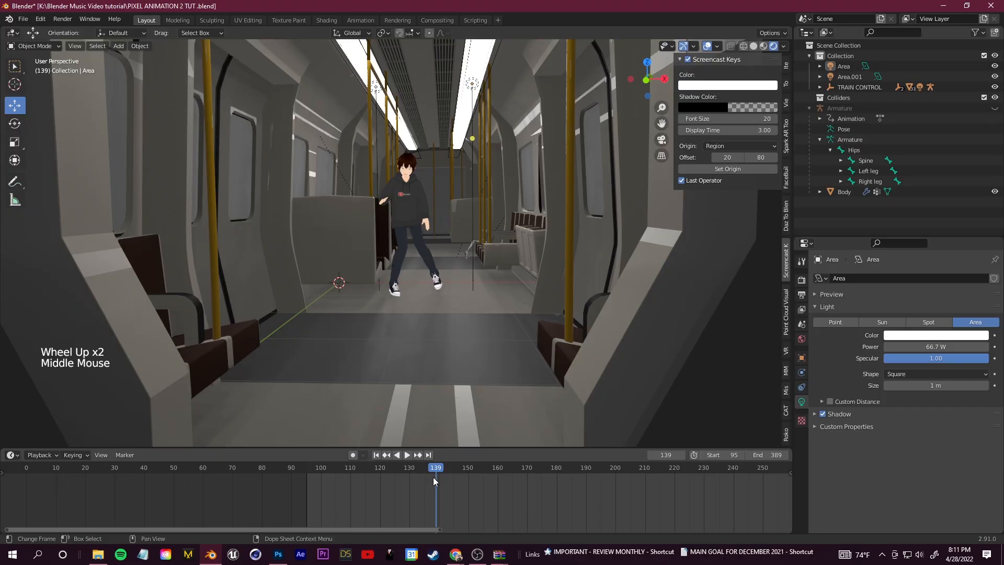
{"action": "left_click_drag", "start_coordinate": [433, 476], "coordinate": [335, 476]}
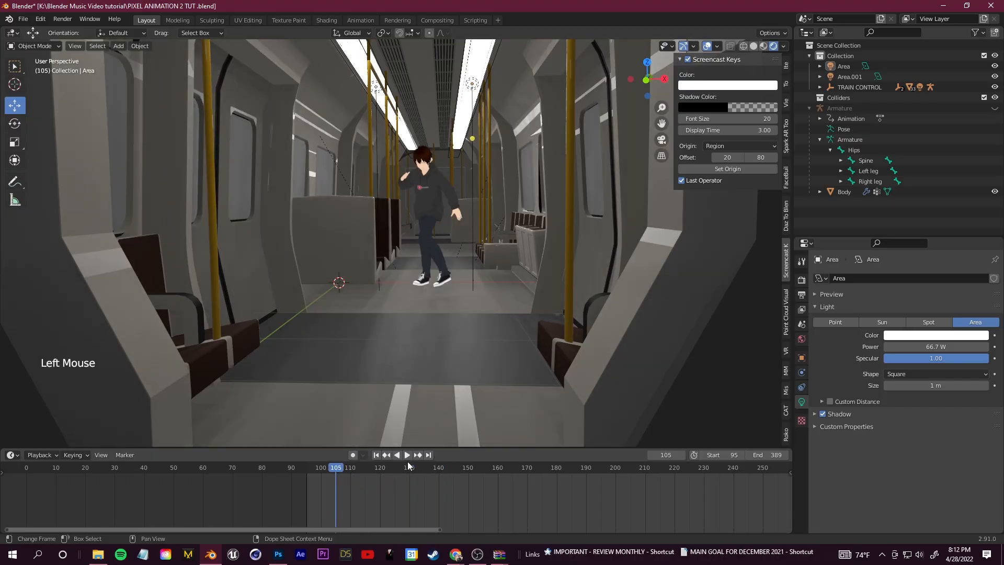
{"action": "left_click", "coordinate": [403, 456]}
{"action": "left_click", "coordinate": [404, 456]}
- Add a camera and adjust its location to about X 2.53 m, Y -11.06 m, Z 1.46 m with all rotations at 0°
{"action": "key", "text": "shift+a"}
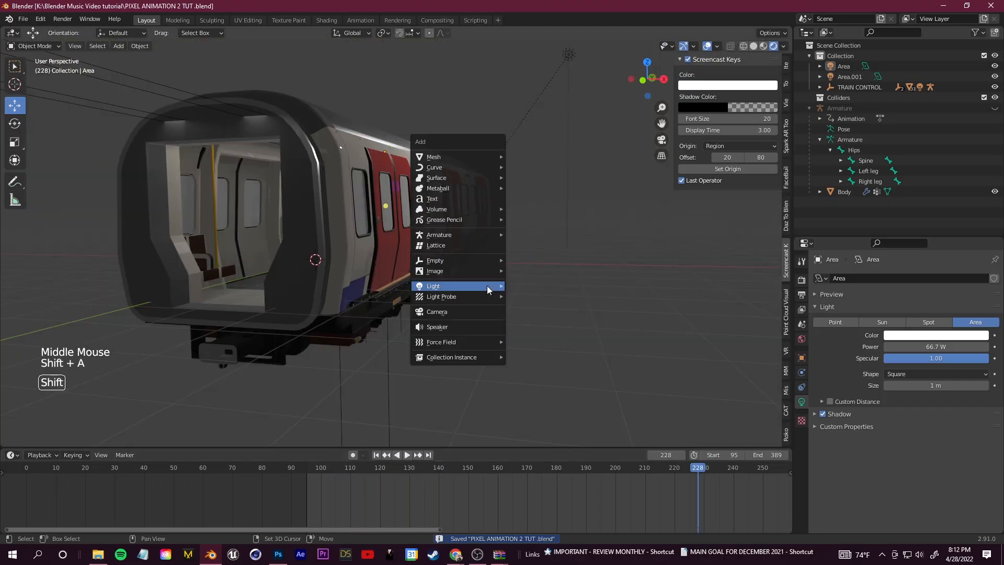
{"action": "mouse_move", "coordinate": [484, 285]}
{"action": "mouse_move", "coordinate": [475, 342]}
{"action": "left_click", "coordinate": [436, 311]}
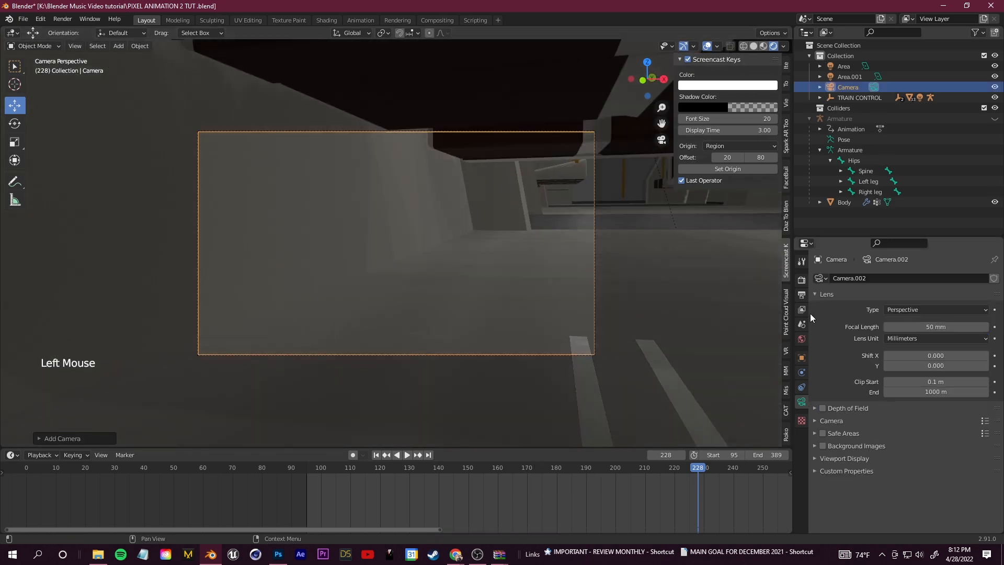
{"action": "left_click", "coordinate": [801, 358]}
{"action": "left_click_drag", "start_coordinate": [921, 330], "coordinate": [550, 319]}
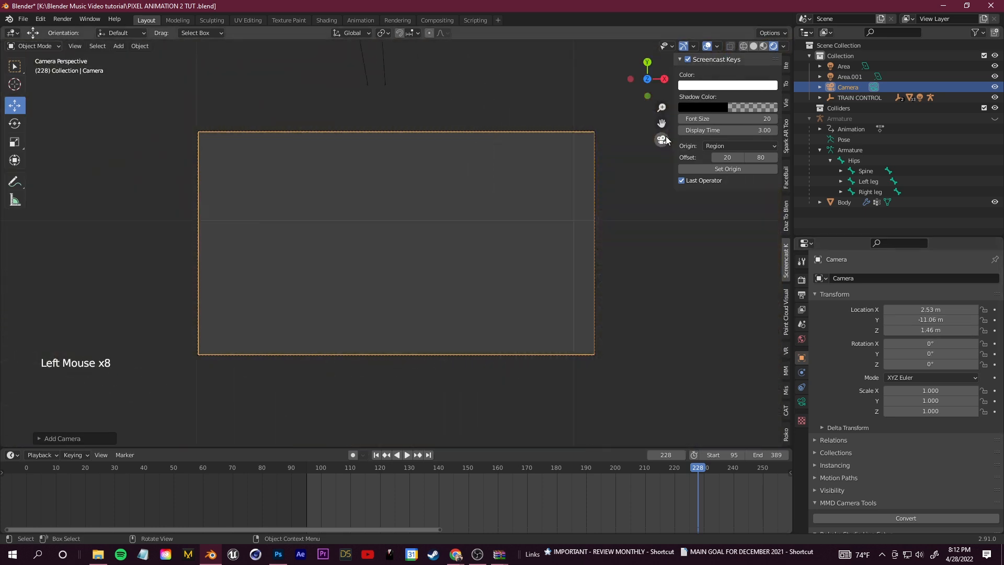
- Set the camera's X rotation to 90° and its location to X 1.09 m, Y -8 m, Z 1.09 m, framing the character in the carriage
{"action": "left_click", "coordinate": [664, 137]}
{"action": "middle_click_drag", "start_coordinate": [577, 283], "coordinate": [563, 289]}
{"action": "scroll", "coordinate": [563, 288], "scroll_direction": "down", "scroll_amount": 2}
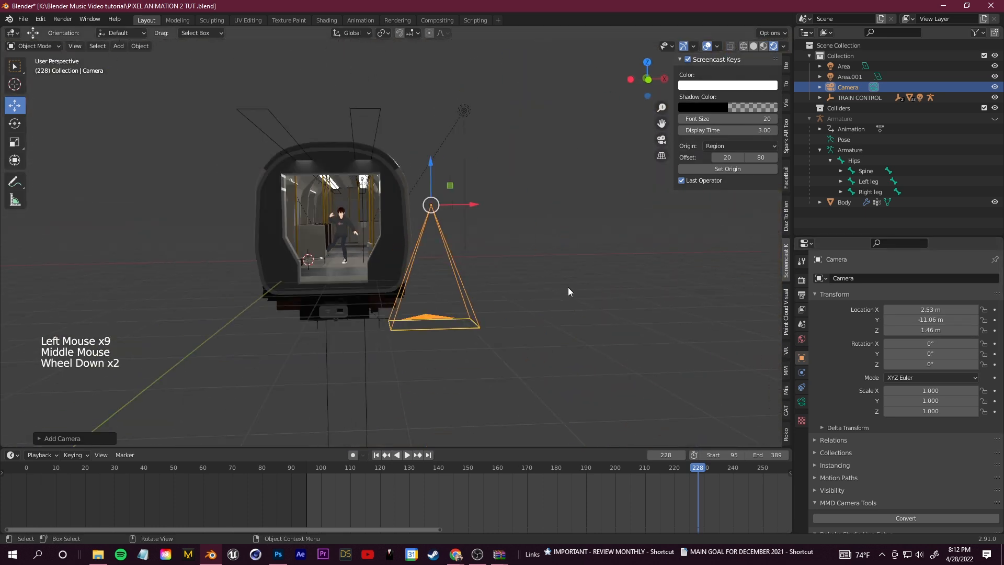
{"action": "left_click_drag", "start_coordinate": [941, 354], "coordinate": [974, 344]}
{"action": "key", "text": "ctrl+z"}
{"action": "left_click", "coordinate": [662, 140]}
{"action": "mouse_move", "coordinate": [941, 310]}
{"action": "left_mouse_down"}
{"action": "mouse_move", "coordinate": [920, 310]}
{"action": "mouse_move", "coordinate": [957, 320]}
{"action": "mouse_move", "coordinate": [945, 318]}
{"action": "left_mouse_up"}
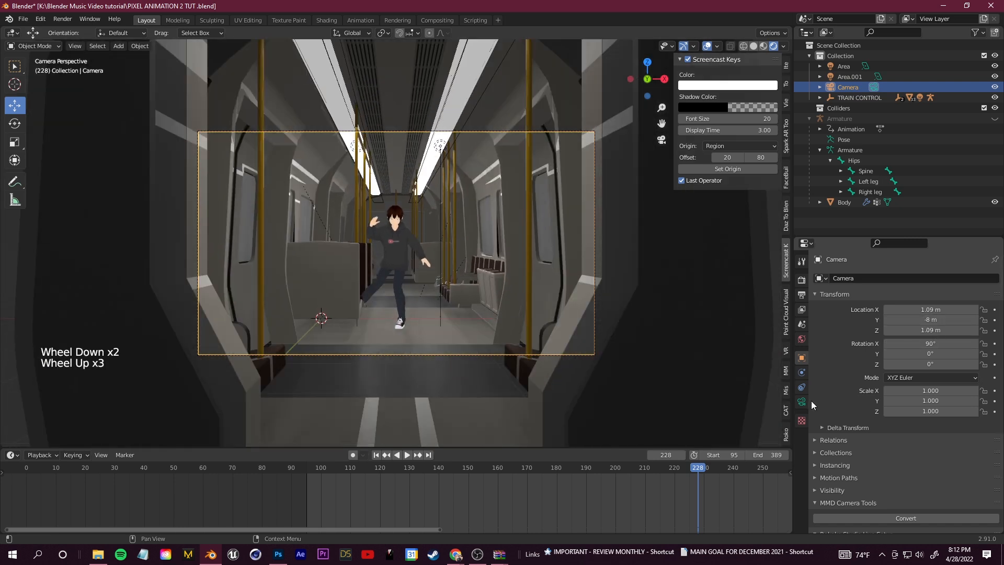
- Set the camera's focal length to 40 mm and enable depth of field focused on the Body object with an F-Stop of 1.8
{"action": "left_click", "coordinate": [800, 401]}
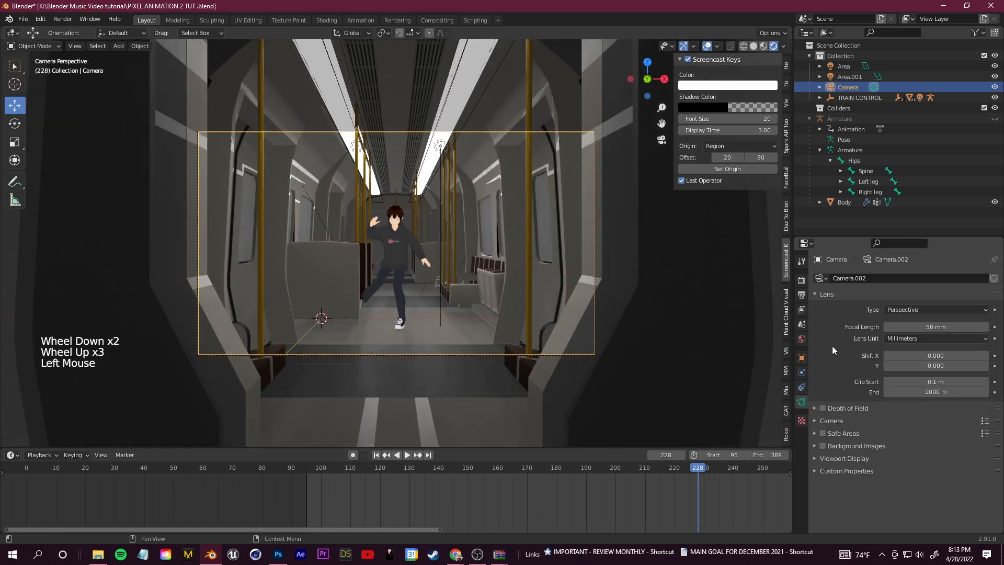
{"action": "left_click_drag", "start_coordinate": [891, 327], "coordinate": [879, 327]}
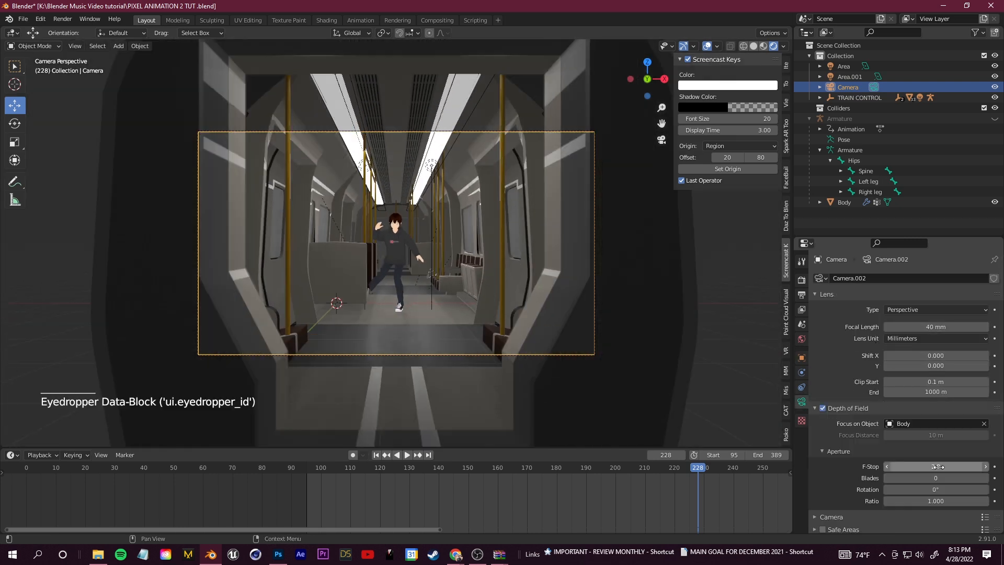
{"action": "left_click", "coordinate": [392, 246]}
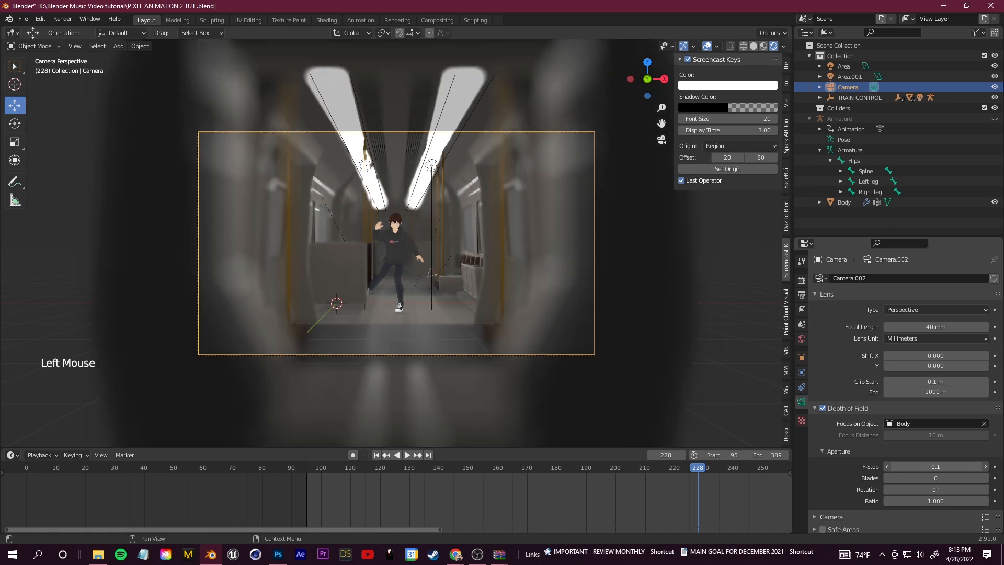
{"action": "left_click", "coordinate": [944, 469]}
{"action": "type", "text": "1.8"}
{"action": "key", "text": "Return"}
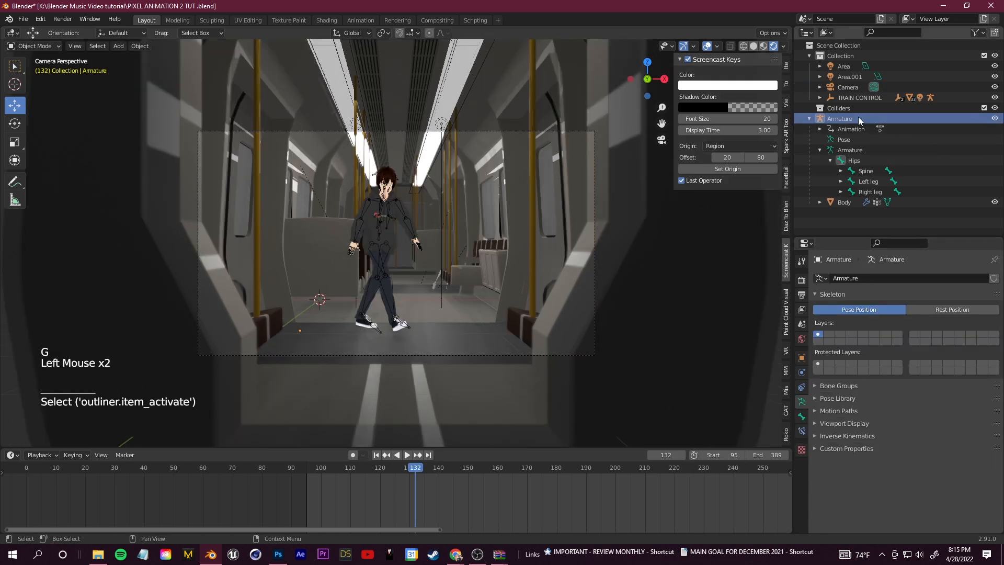
- Select the character's Armature and shift it slightly down toward the carriage floor at frame 132
{"action": "left_click", "coordinate": [850, 150]}
{"action": "left_click", "coordinate": [844, 119]}
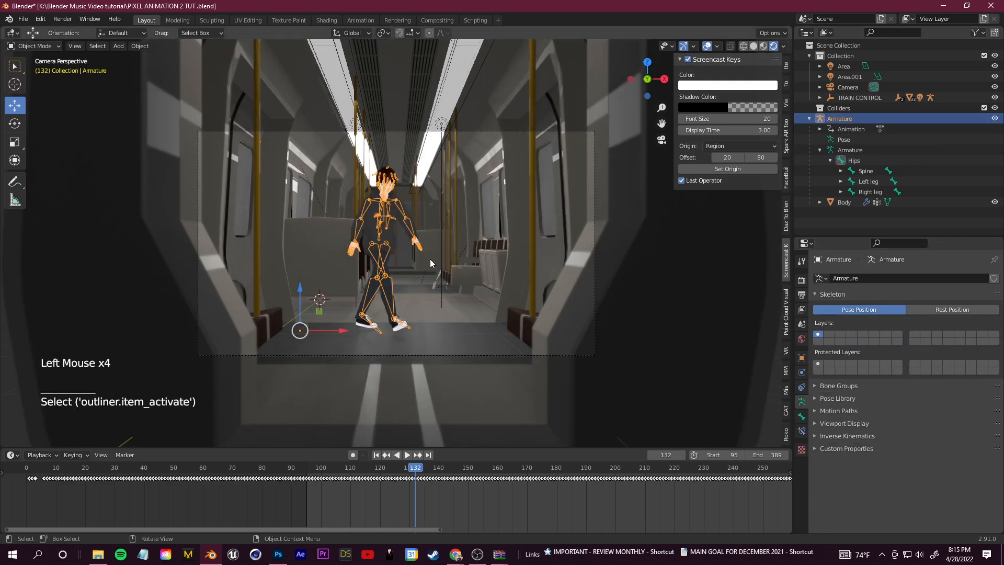
{"action": "key", "text": "g"}
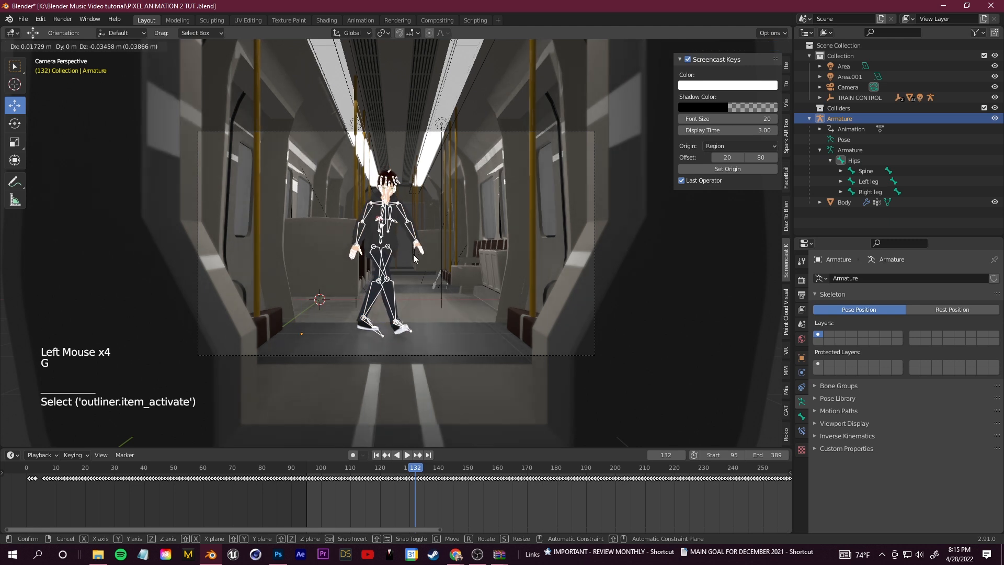
{"action": "left_click", "coordinate": [413, 257]}
- Return to the animation's start and raise the Armature so the feet meet the floor, keyframing its Z location at -0.15054 m on frame 95
{"action": "mouse_move", "coordinate": [294, 481]}
{"action": "left_mouse_down"}
{"action": "mouse_move", "coordinate": [322, 481]}
{"action": "mouse_move", "coordinate": [308, 481]}
{"action": "left_mouse_up"}
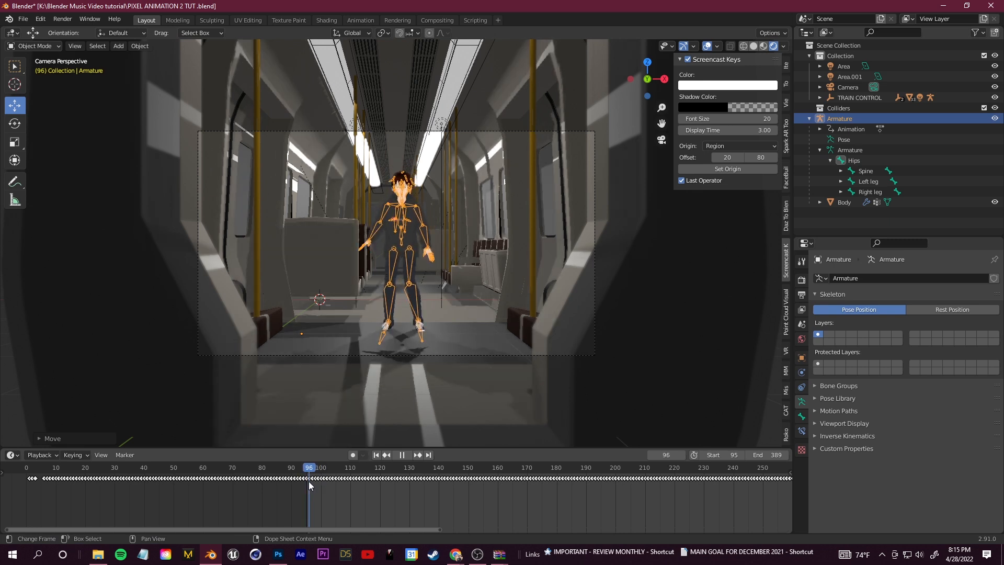
{"action": "key", "text": "g"}
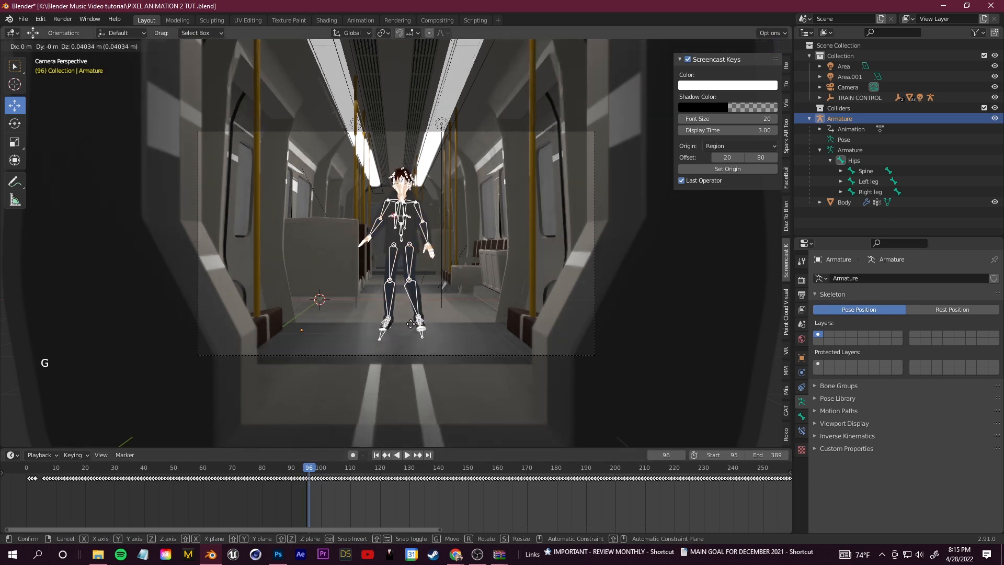
{"action": "left_click", "coordinate": [466, 486]}
{"action": "double_click", "coordinate": [562, 387]}
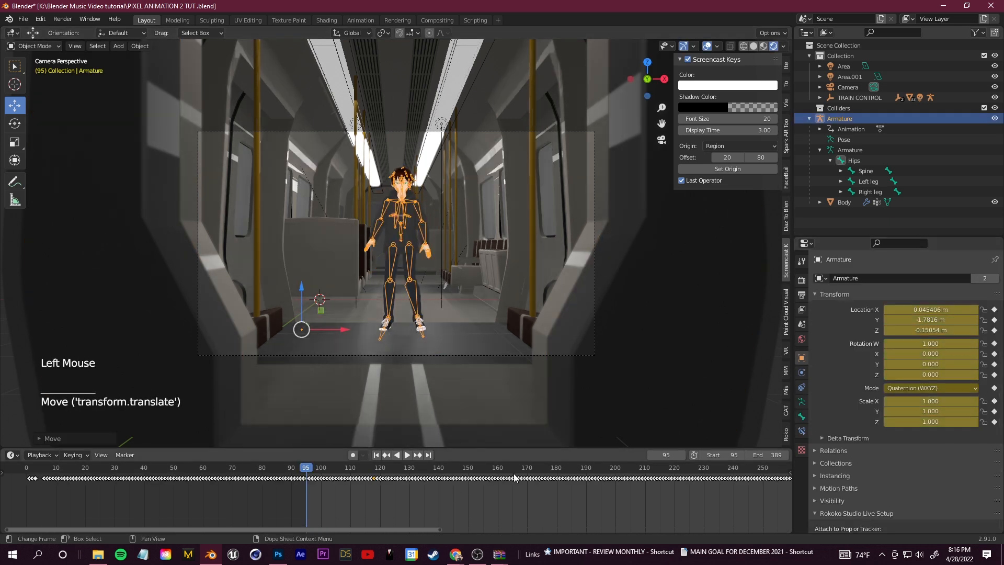
- At frame 110, lower the Armature's Z location to -0.17899 m, keyframe it and play the animation
{"action": "left_click_drag", "start_coordinate": [307, 472], "coordinate": [350, 473]}
{"action": "left_click_drag", "start_coordinate": [303, 295], "coordinate": [303, 295]}
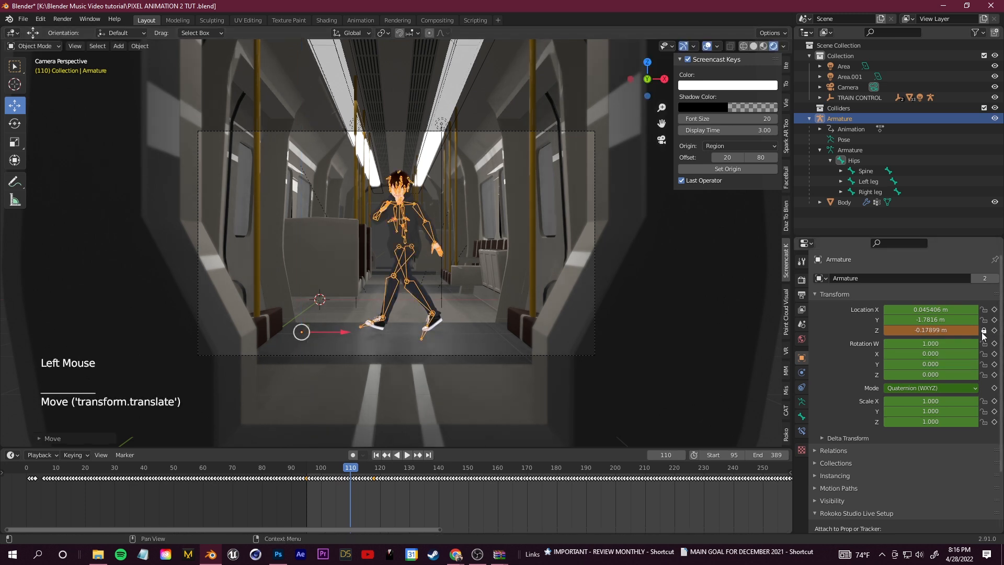
{"action": "left_click", "coordinate": [995, 331]}
{"action": "left_click", "coordinate": [408, 455]}
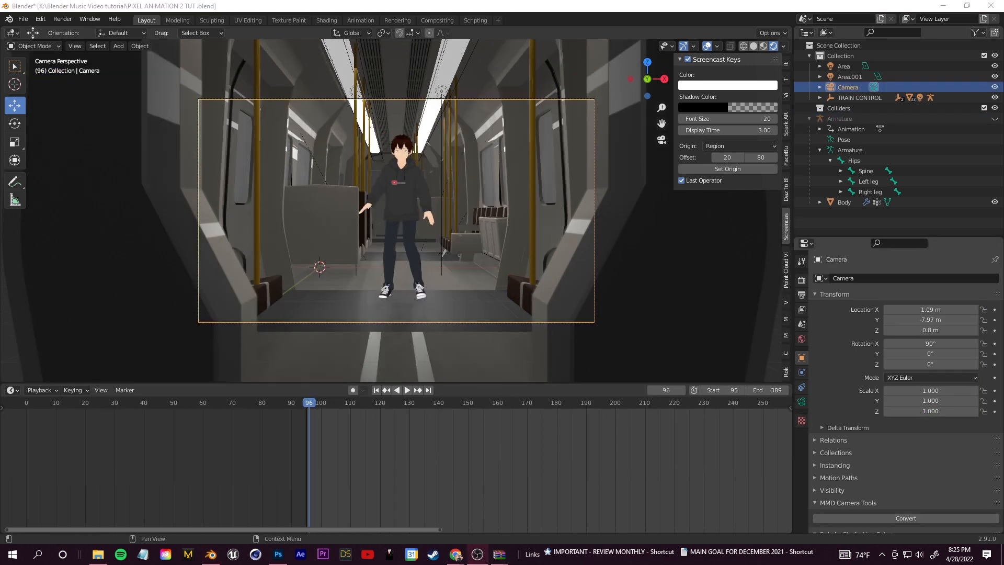
- Keyframe the camera's transforms at frame 96, and keyframe its Y location at -7.12 m on frame 258
{"action": "left_click", "coordinate": [904, 359]}
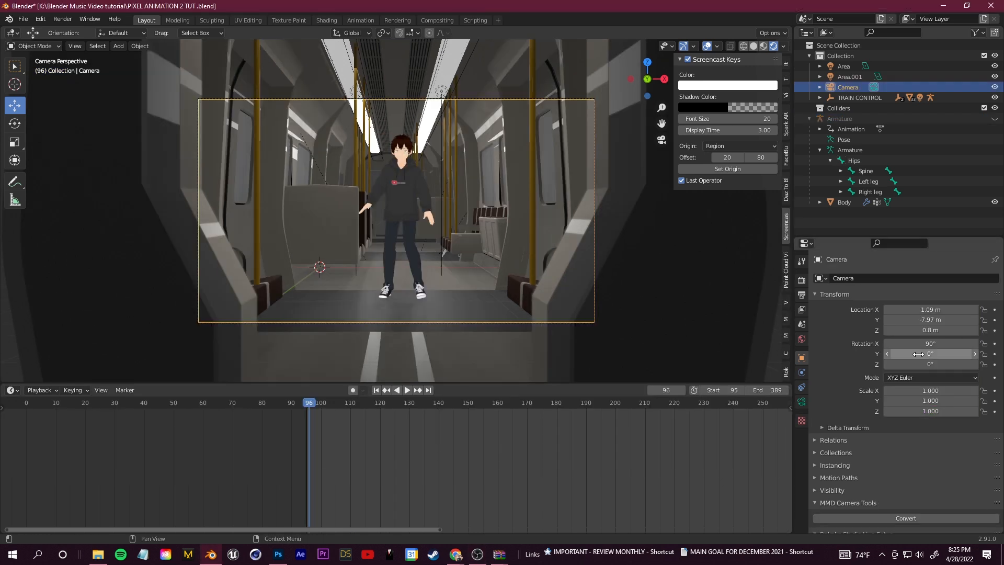
{"action": "left_click", "coordinate": [993, 320]}
{"action": "left_click", "coordinate": [407, 390]}
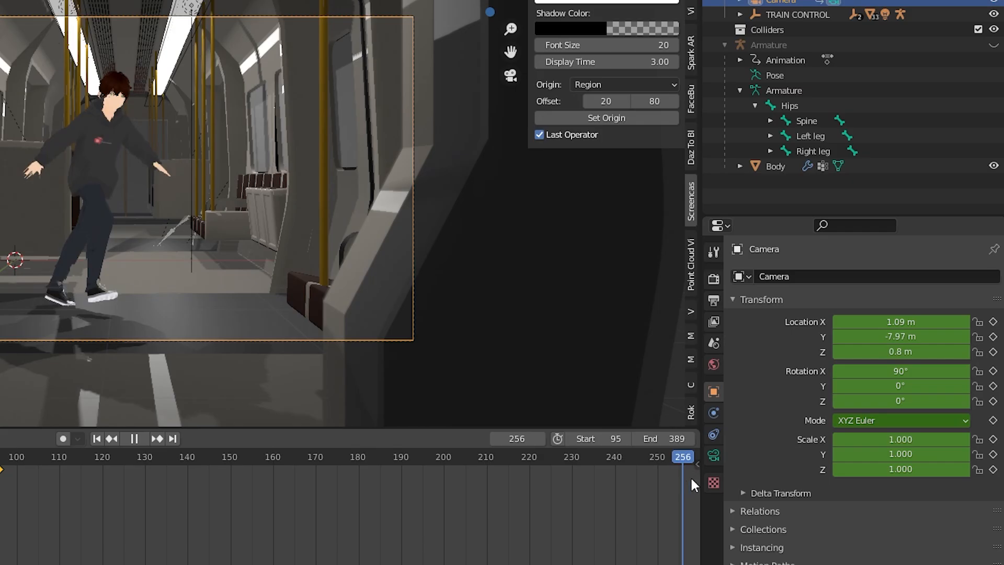
{"action": "key", "text": "space"}
{"action": "left_click_drag", "start_coordinate": [931, 331], "coordinate": [946, 331]}
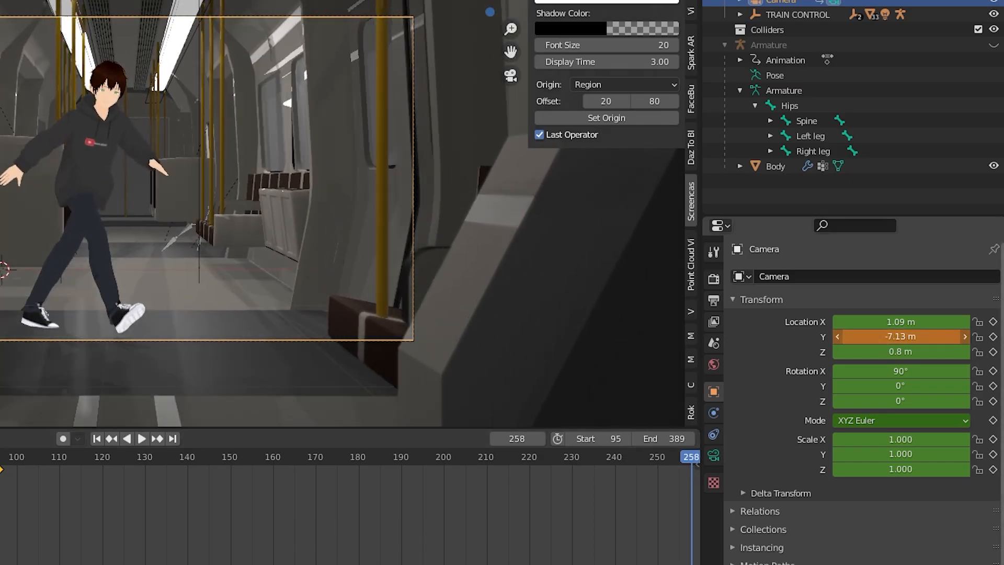
{"action": "left_click", "coordinate": [992, 336]}
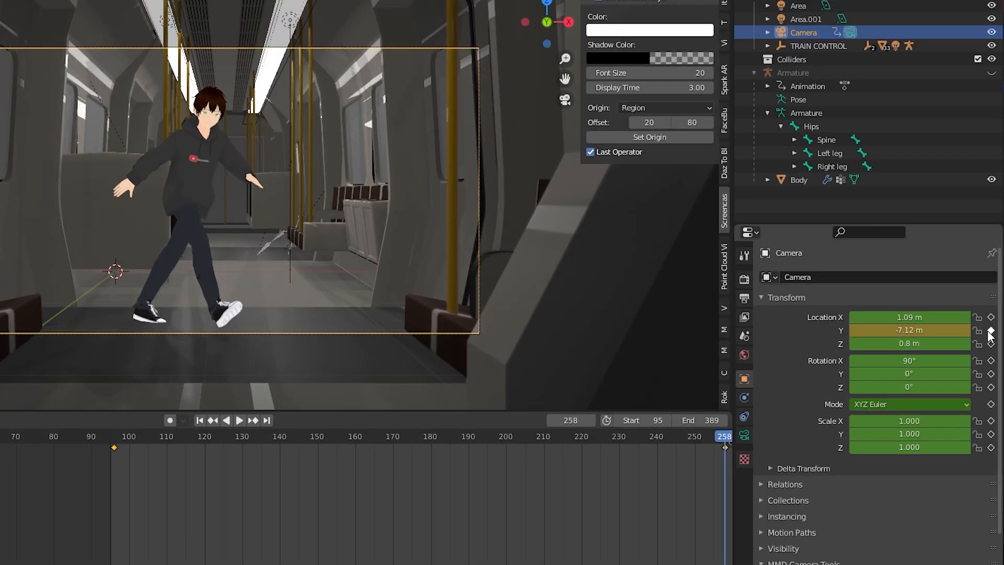
- Shift the camera's first keyframes to frame 95, play back the camera move and return to the start
{"action": "left_click_drag", "start_coordinate": [727, 434], "coordinate": [140, 468]}
{"action": "left_click_drag", "start_coordinate": [343, 471], "coordinate": [496, 465]}
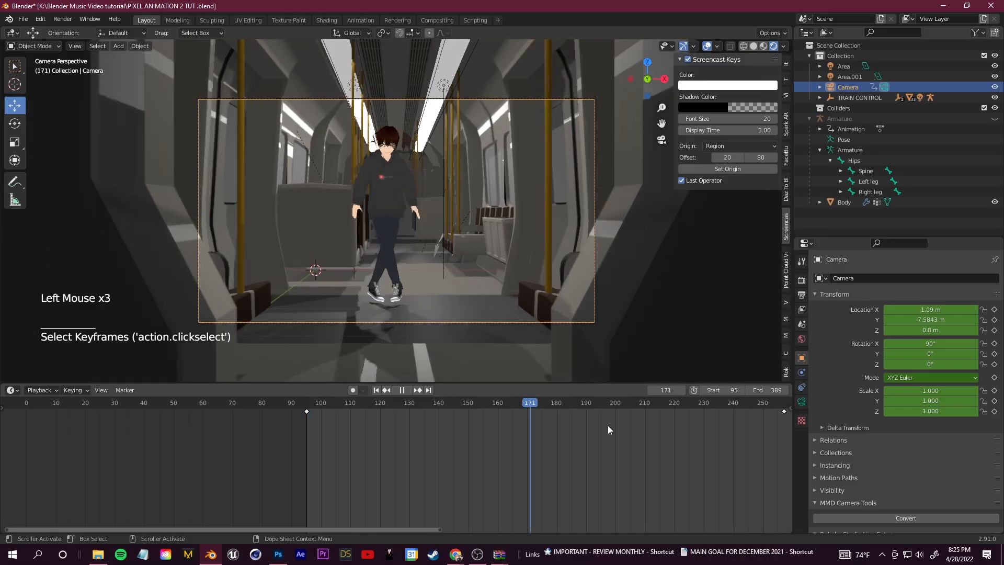
{"action": "left_click_drag", "start_coordinate": [607, 425], "coordinate": [307, 429]}
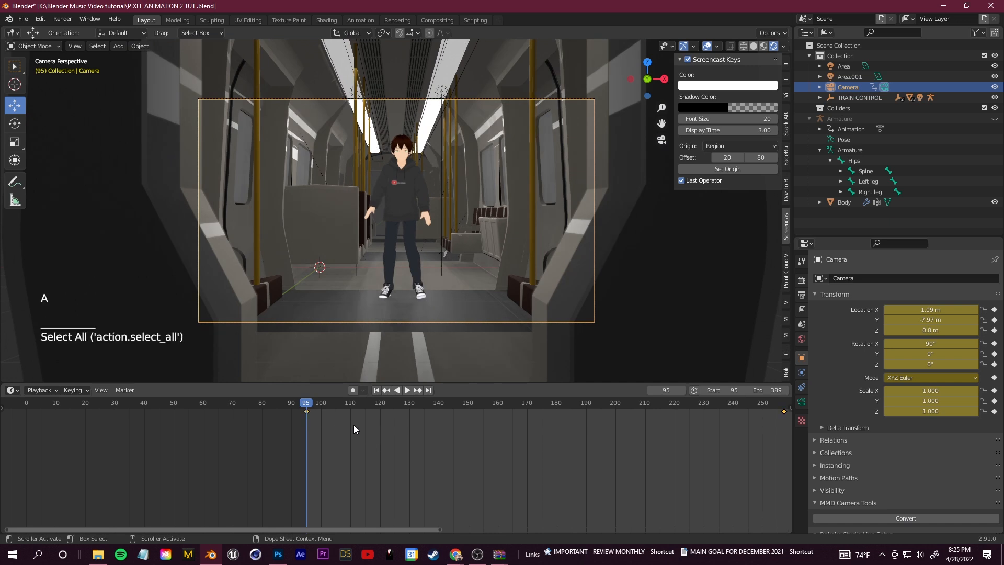
- Switch the timeline area to the Graph Editor and enlarge it
{"action": "left_click", "coordinate": [12, 390]}
{"action": "left_click", "coordinate": [152, 442]}
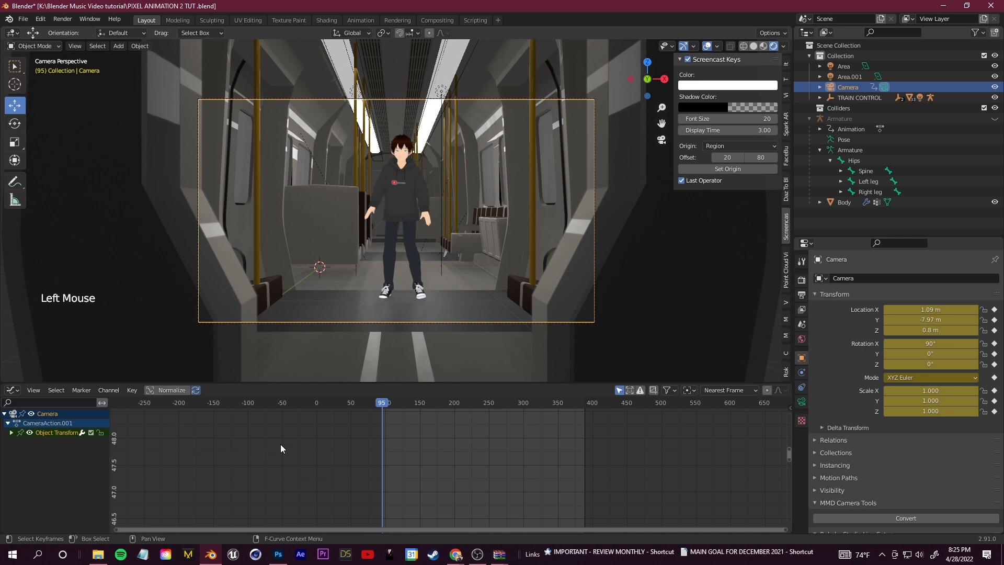
{"action": "left_click_drag", "start_coordinate": [451, 385], "coordinate": [452, 330]}
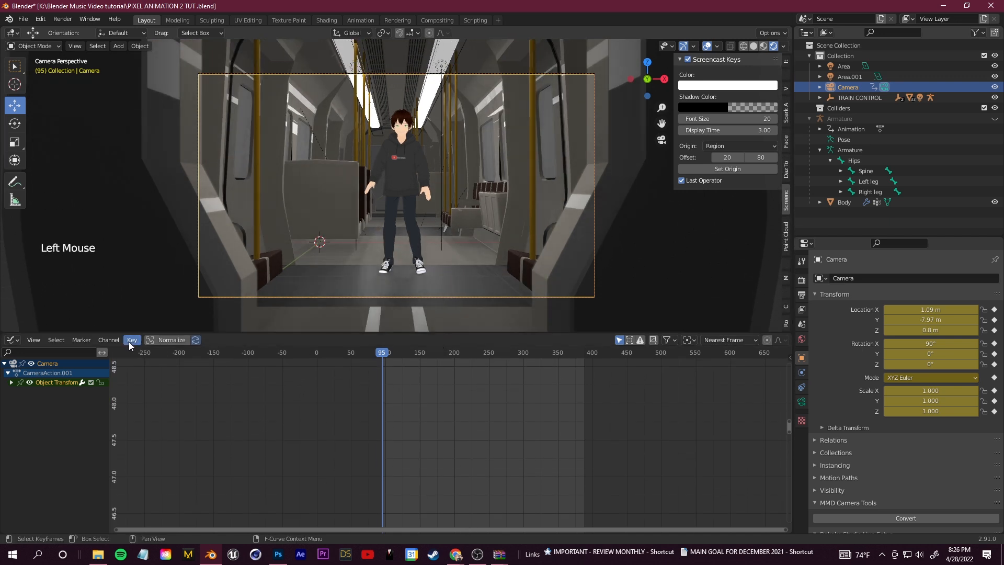
- Select all the camera's keyframes in the Graph Editor and set their handle type to Vector
{"action": "scroll", "coordinate": [790, 429], "scroll_direction": "down", "scroll_amount": 4}
{"action": "scroll", "coordinate": [791, 428], "scroll_direction": "up", "scroll_amount": 5}
{"action": "key", "text": "space"}
{"action": "key", "text": "space"}
{"action": "mouse_move", "coordinate": [789, 515]}
{"action": "left_mouse_down"}
{"action": "mouse_move", "coordinate": [801, 521]}
{"action": "mouse_move", "coordinate": [799, 508]}
{"action": "left_mouse_up"}
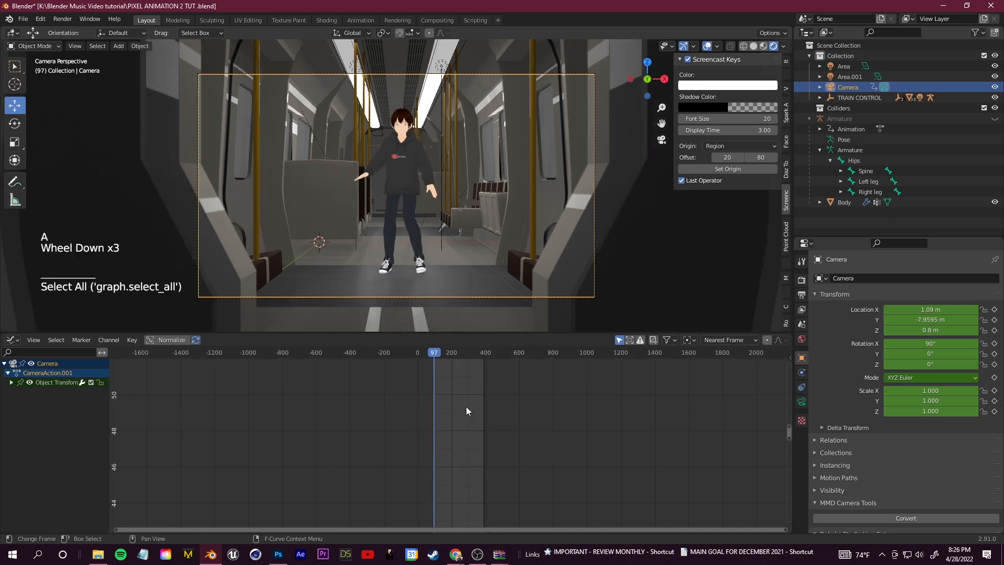
{"action": "scroll", "coordinate": [466, 406], "scroll_direction": "down", "scroll_amount": 10}
{"action": "scroll", "coordinate": [441, 392], "scroll_direction": "up", "scroll_amount": 10}
{"action": "key", "text": "v"}
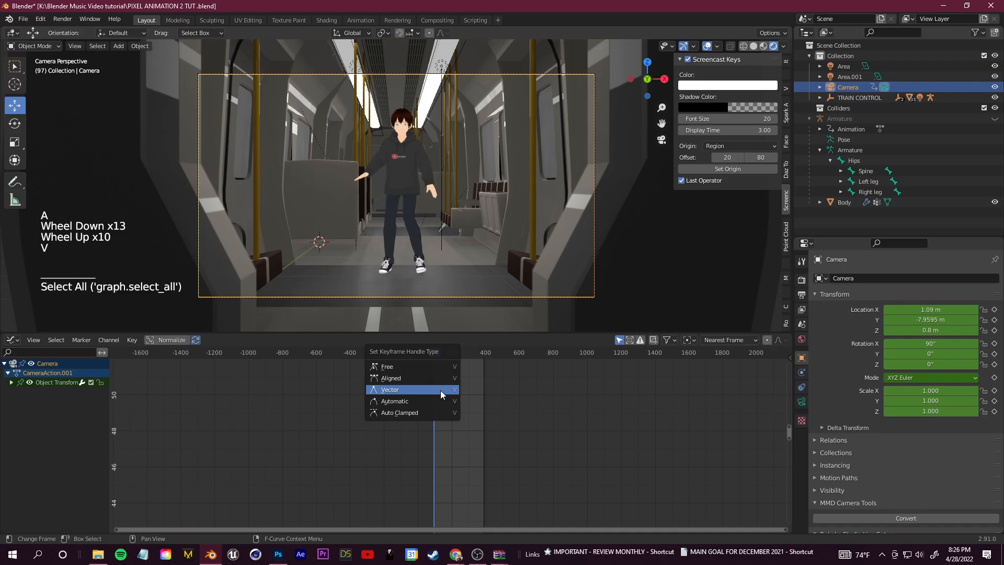
{"action": "left_click", "coordinate": [554, 368]}
{"action": "scroll", "coordinate": [649, 444], "scroll_direction": "up", "scroll_amount": 9}
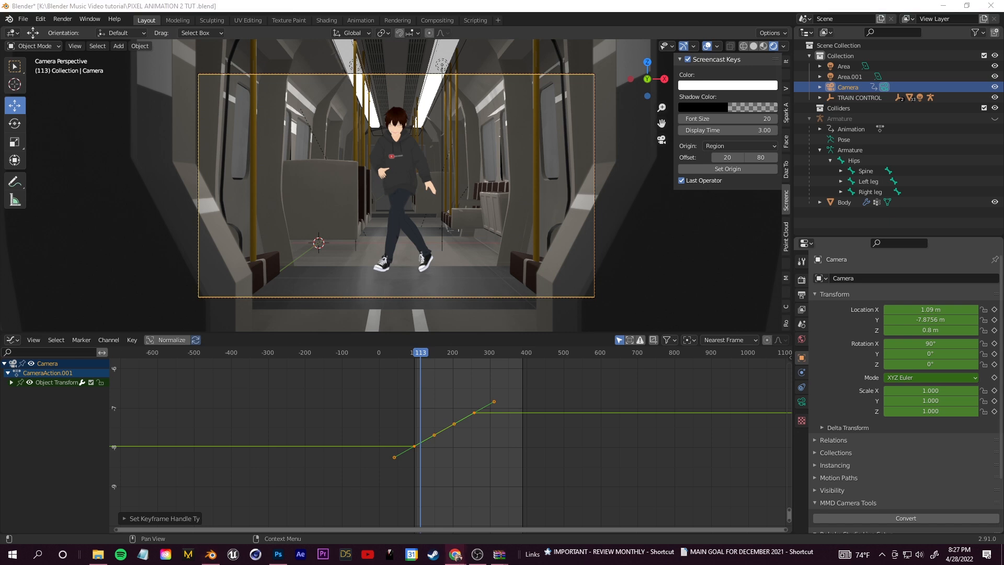
- Expand the camera's Object Transforms channels, select the X Euler Rotation curve and bring it into view, with the playhead at frame 229
{"action": "key", "text": "Home"}
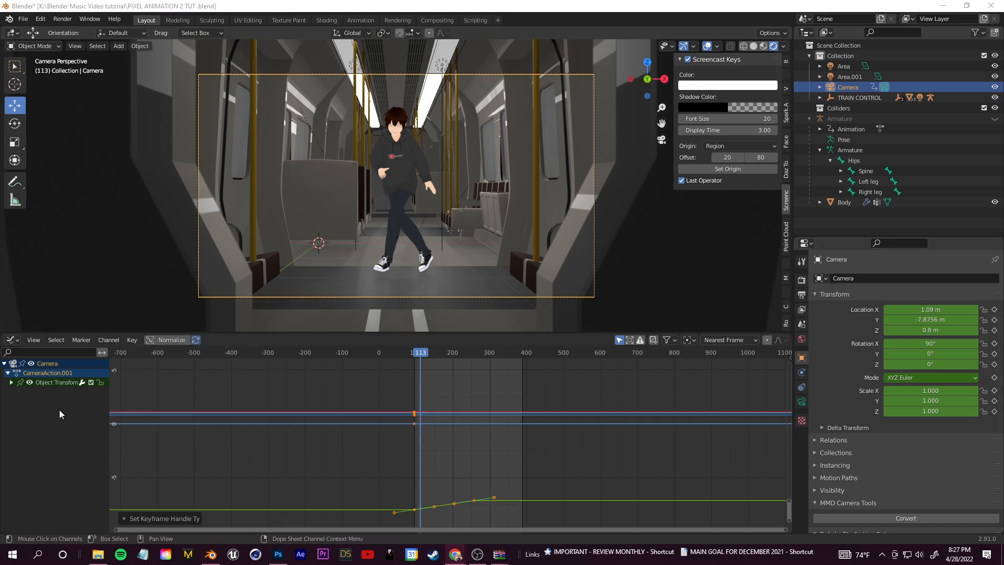
{"action": "left_click", "coordinate": [11, 384]}
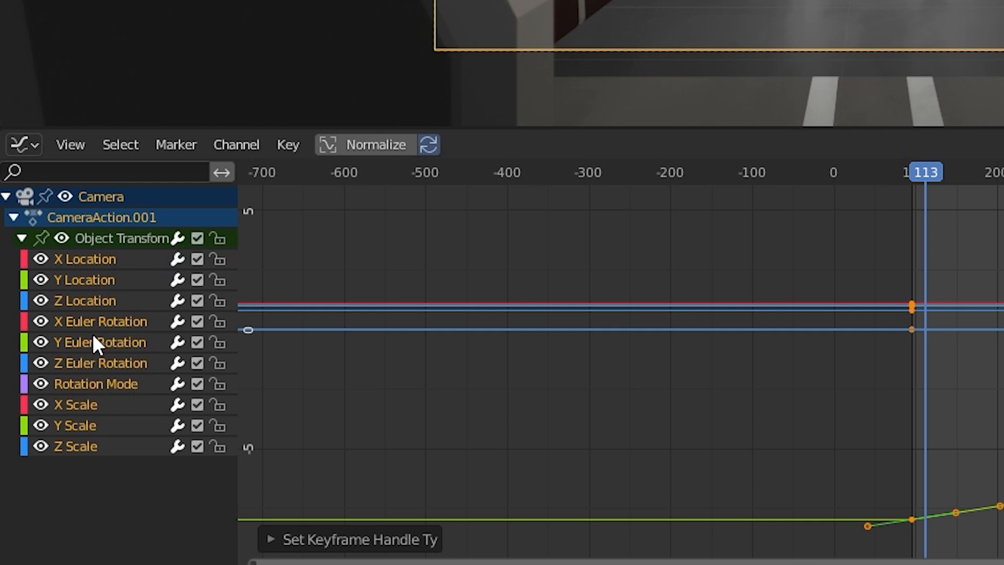
{"action": "left_click", "coordinate": [115, 322]}
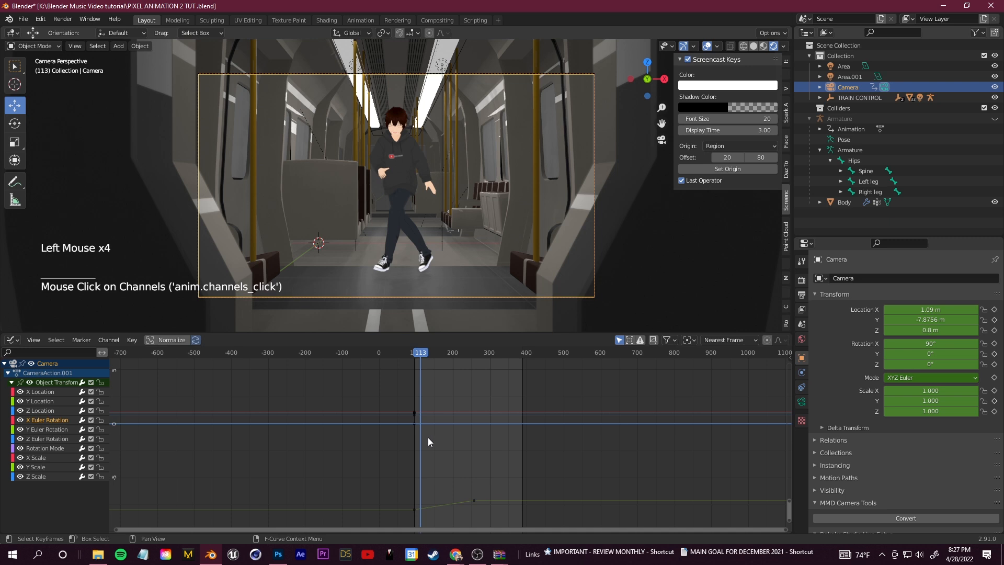
{"action": "scroll", "coordinate": [955, 352], "scroll_direction": "down", "scroll_amount": 5}
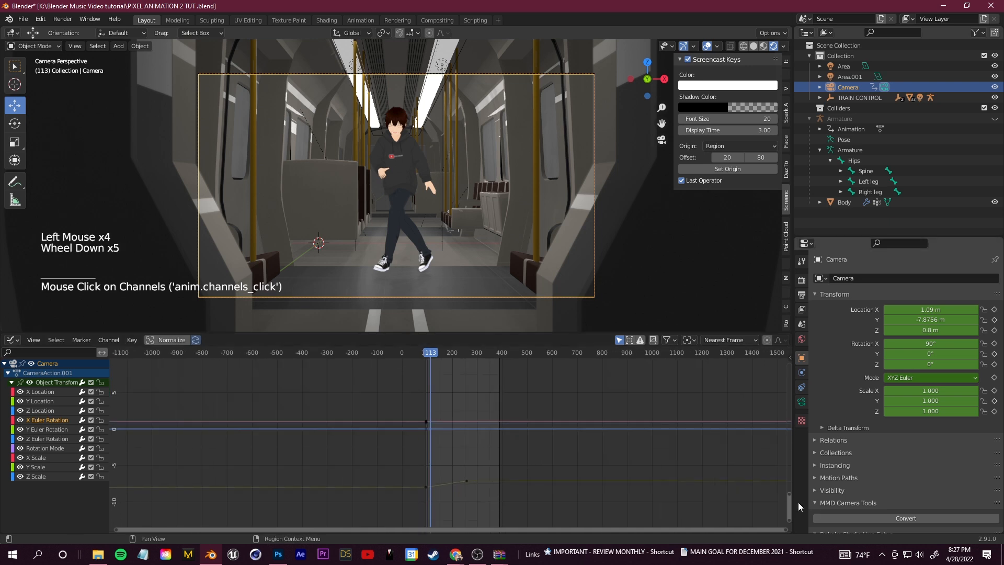
{"action": "left_click", "coordinate": [788, 491]}
{"action": "left_click_drag", "start_coordinate": [788, 491], "coordinate": [792, 358]}
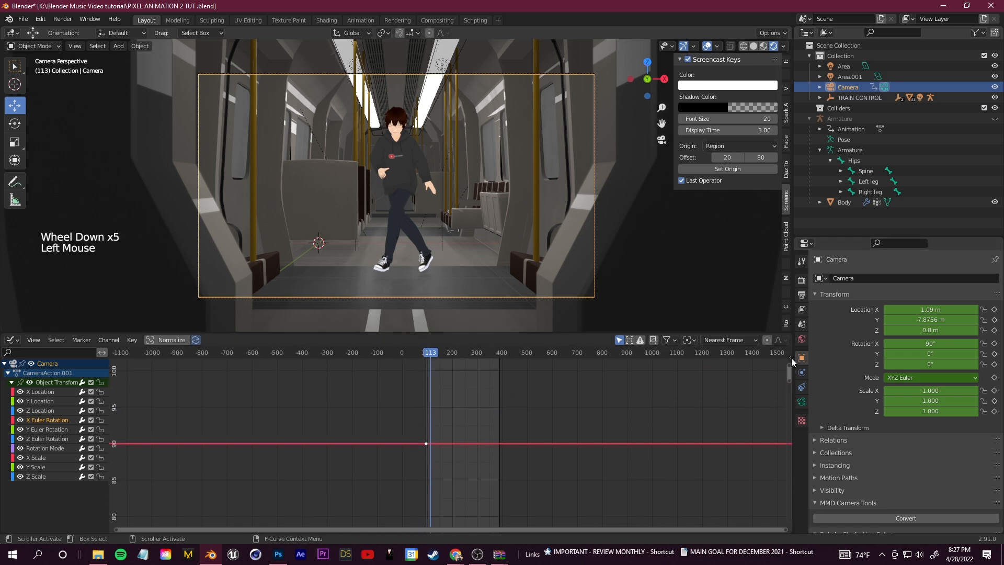
{"action": "scroll", "coordinate": [397, 440], "scroll_direction": "up", "scroll_amount": 2}
{"action": "left_click", "coordinate": [460, 355]}
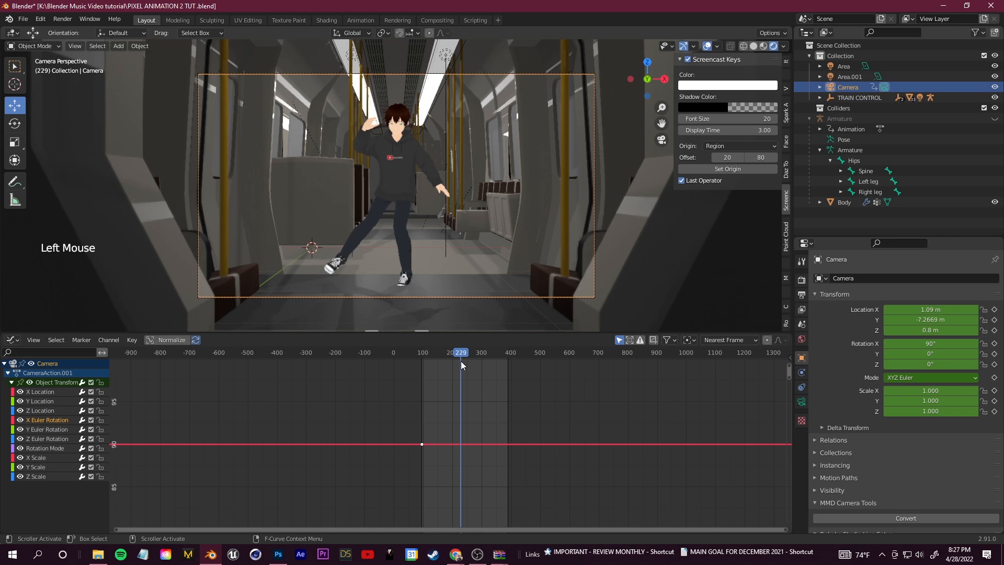
- Add a Noise modifier to the camera's X Euler Rotation curve
{"action": "key", "text": "n"}
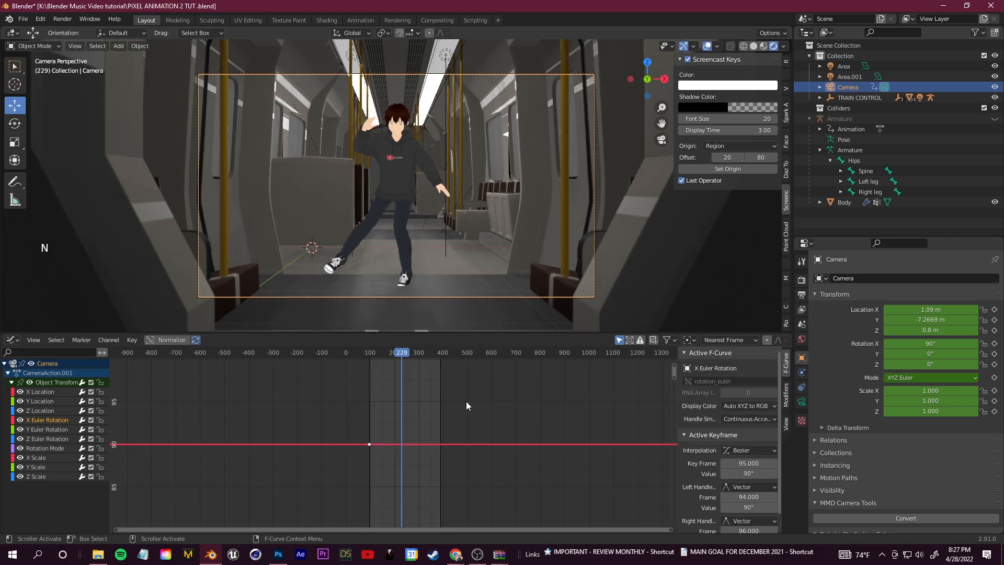
{"action": "left_click", "coordinate": [786, 395]}
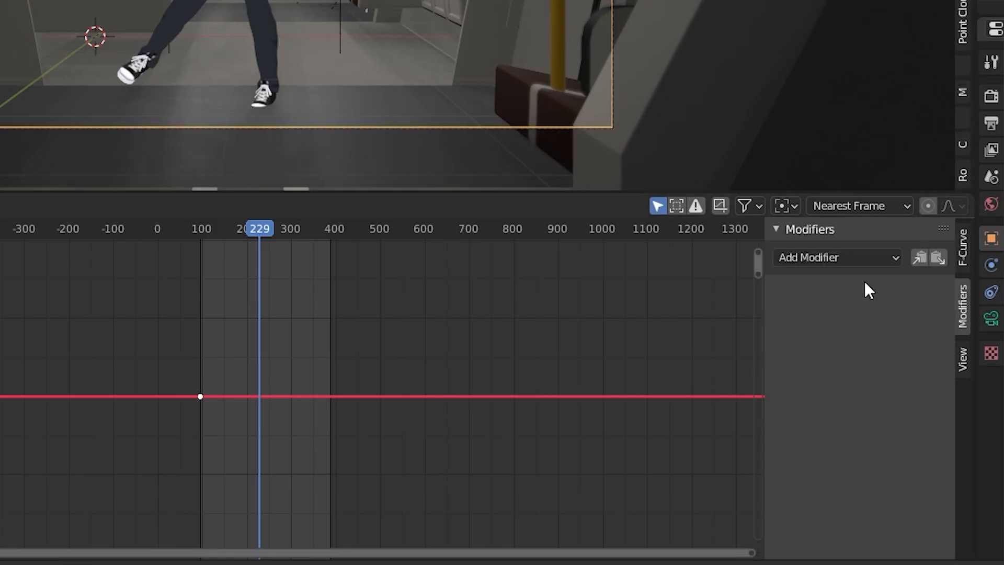
{"action": "left_click", "coordinate": [840, 256]}
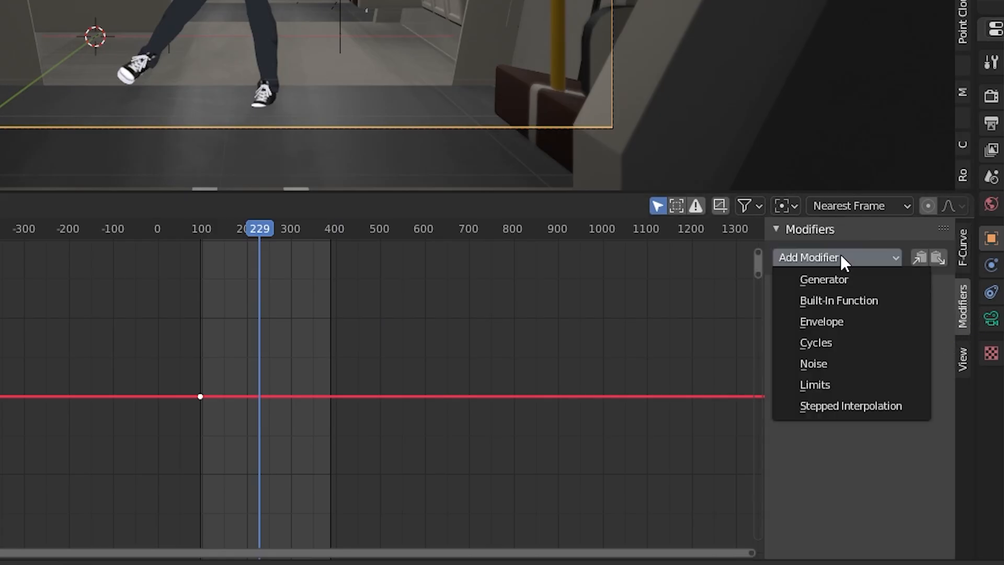
{"action": "left_click", "coordinate": [848, 359]}
{"action": "scroll", "coordinate": [417, 353], "scroll_direction": "down", "scroll_amount": 6}
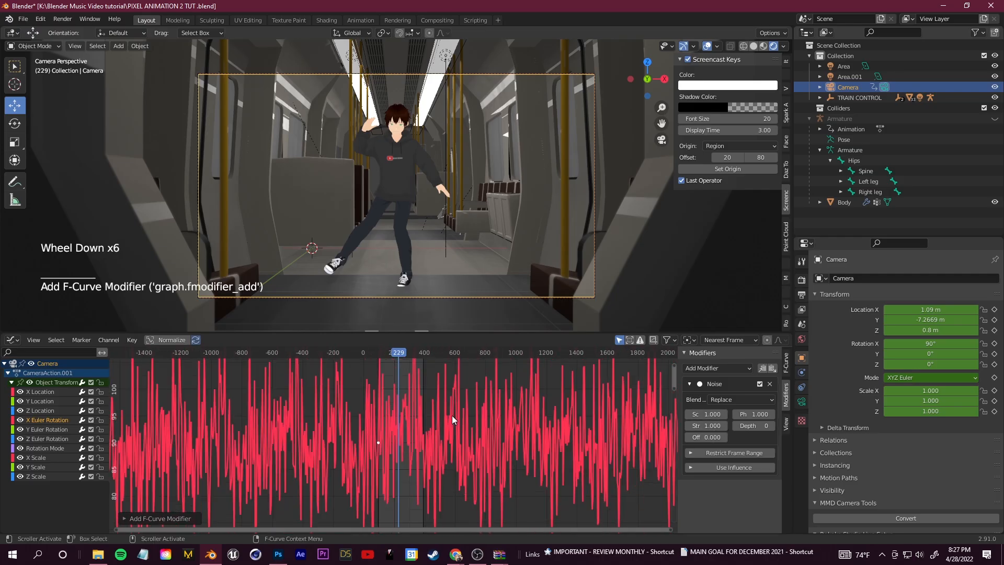
- Play the animation to check the camera shake and raise the Noise modifier's Scale to about 119.7
{"action": "left_click", "coordinate": [390, 358]}
{"action": "key", "text": "space"}
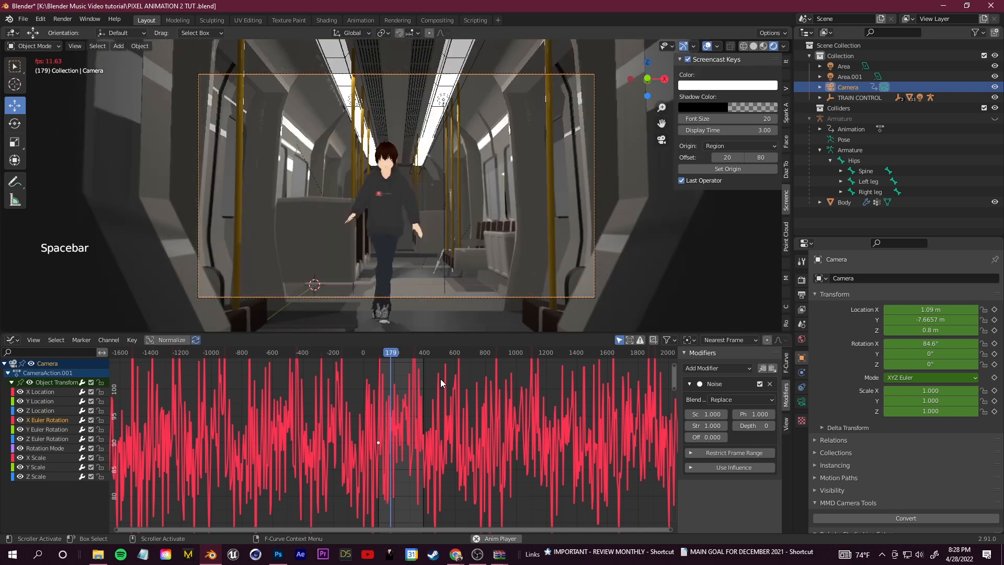
{"action": "left_click_drag", "start_coordinate": [706, 414], "coordinate": [752, 413]}
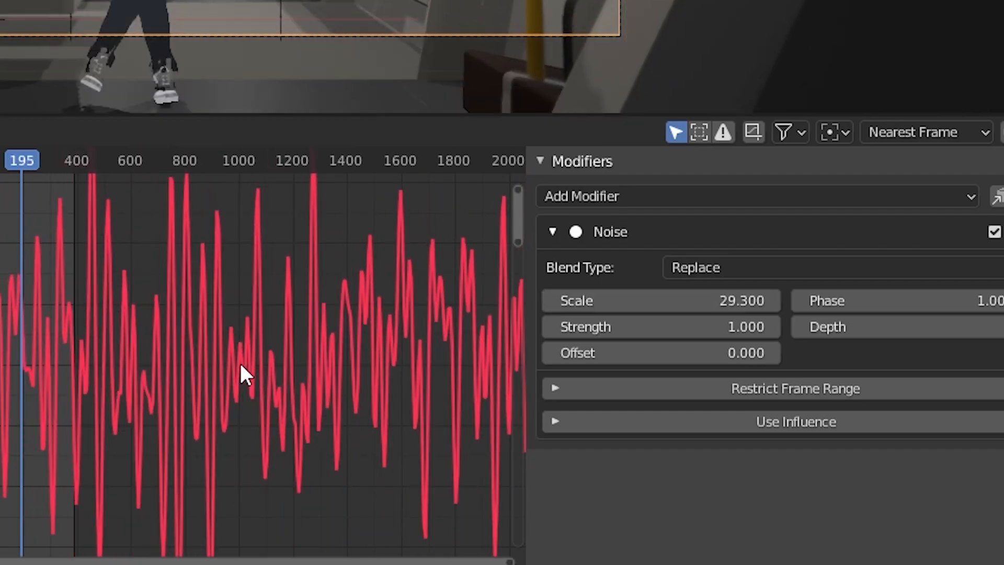
{"action": "left_click_drag", "start_coordinate": [743, 301], "coordinate": [910, 301]}
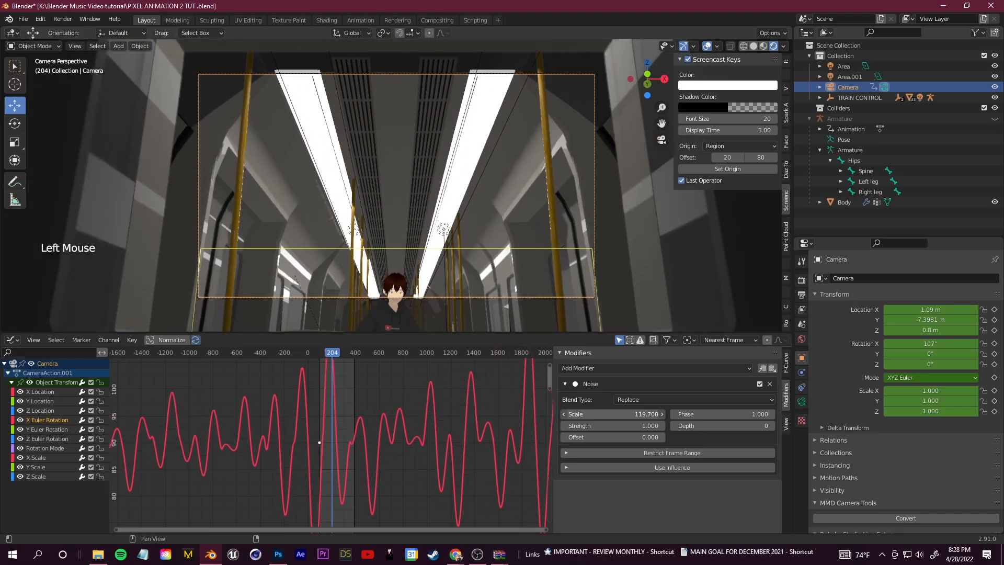
- Set the X Euler Rotation curve's Noise modifier to Scale 68.6 and Strength 0.2, and play back the camera shake
{"action": "mouse_move", "coordinate": [611, 413]}
{"action": "left_mouse_down"}
{"action": "mouse_move", "coordinate": [549, 425]}
{"action": "mouse_move", "coordinate": [627, 425]}
{"action": "mouse_move", "coordinate": [607, 425]}
{"action": "left_mouse_up"}
{"action": "key", "text": "space"}
{"action": "key", "text": "space"}
{"action": "key", "text": "space"}
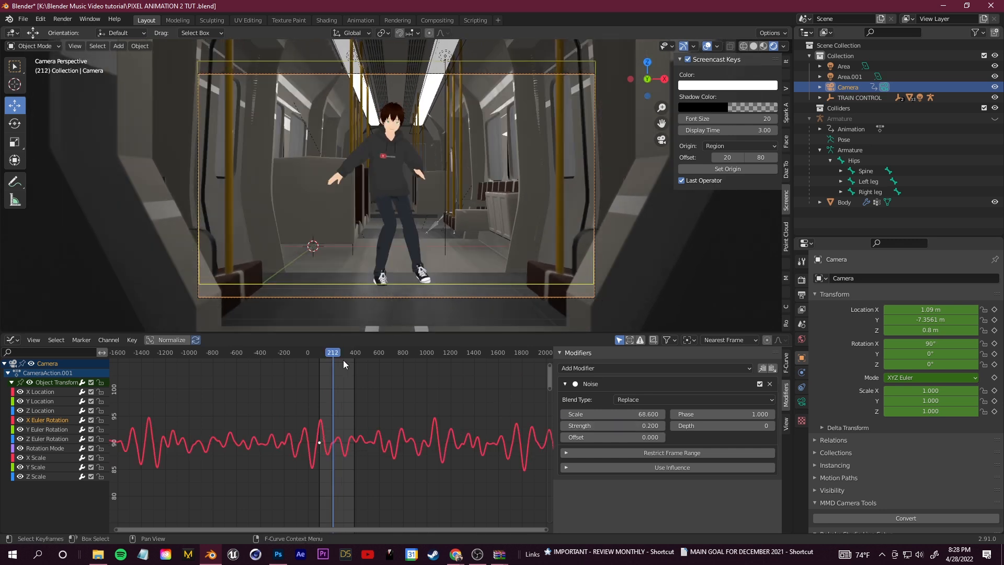
{"action": "left_click_drag", "start_coordinate": [343, 359], "coordinate": [321, 364]}
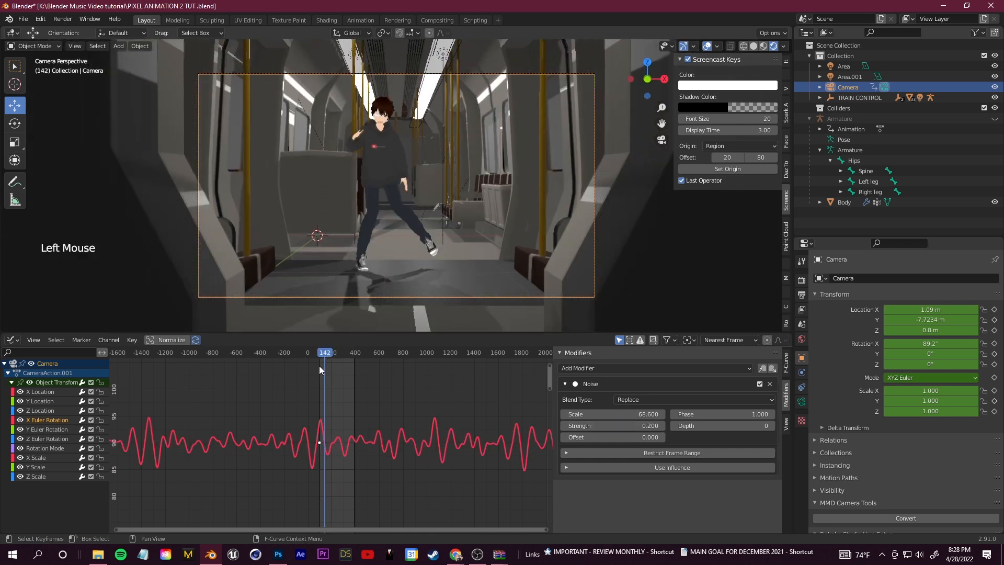
{"action": "key", "text": "space"}
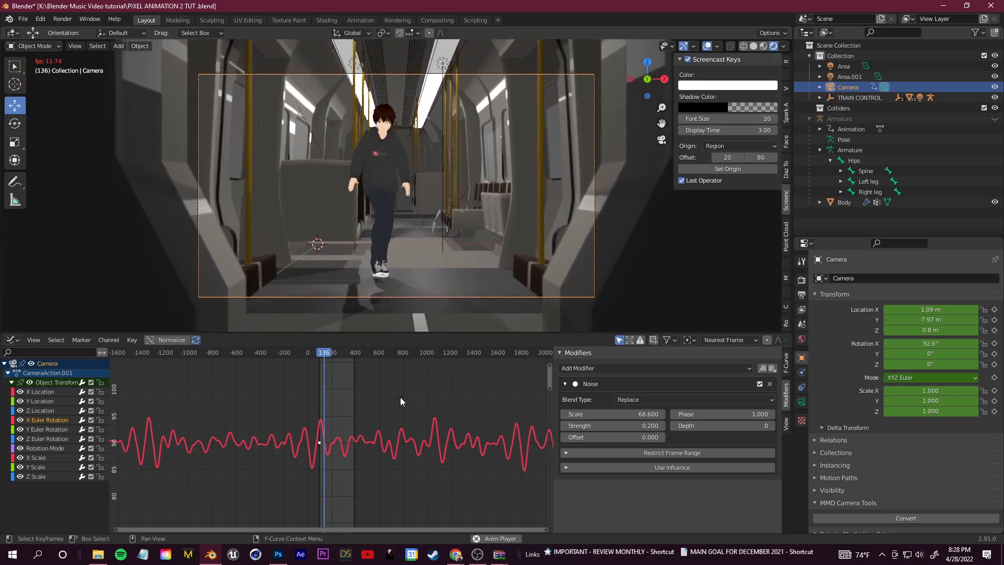
{"action": "key", "text": "space"}
- Select the camera's Z Euler Rotation curve, bring it into view and add a Noise modifier to it
{"action": "left_click", "coordinate": [47, 439]}
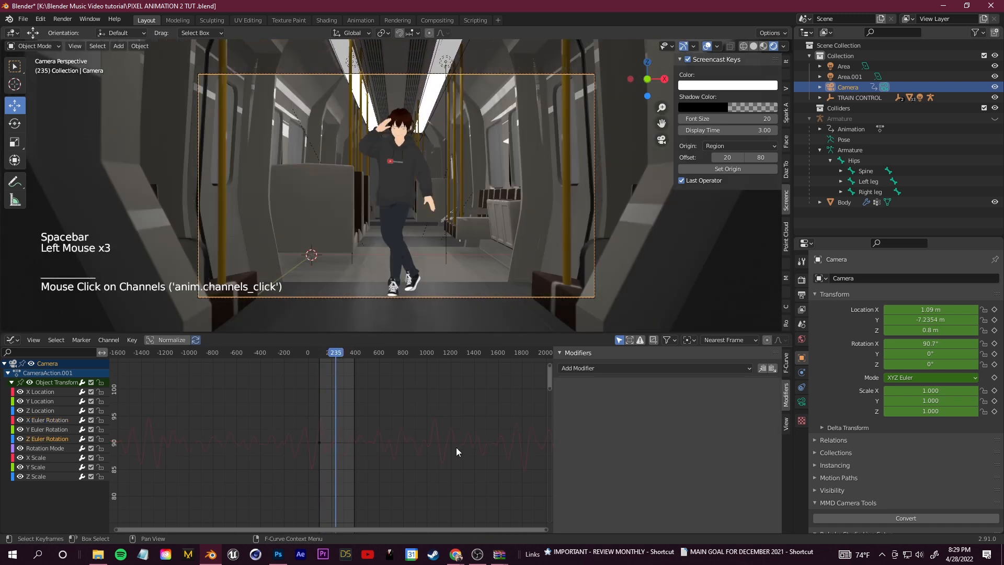
{"action": "scroll", "coordinate": [361, 440], "scroll_direction": "down", "scroll_amount": 19}
{"action": "scroll", "coordinate": [557, 425], "scroll_direction": "up", "scroll_amount": 2}
{"action": "left_click", "coordinate": [557, 510]}
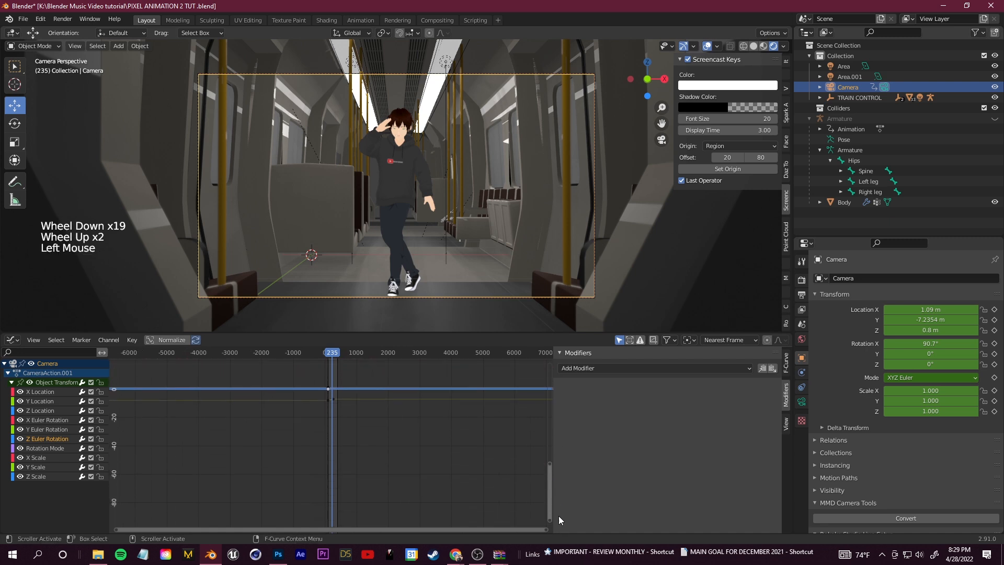
{"action": "left_click_drag", "start_coordinate": [535, 378], "coordinate": [563, 282]}
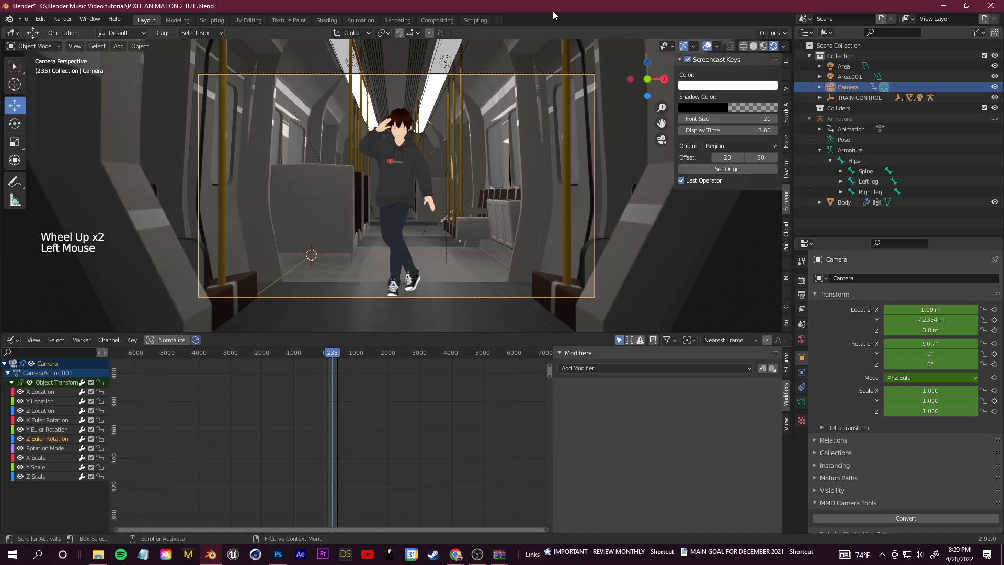
{"action": "scroll", "coordinate": [541, 468], "scroll_direction": "up", "scroll_amount": 19}
{"action": "left_click", "coordinate": [633, 370]}
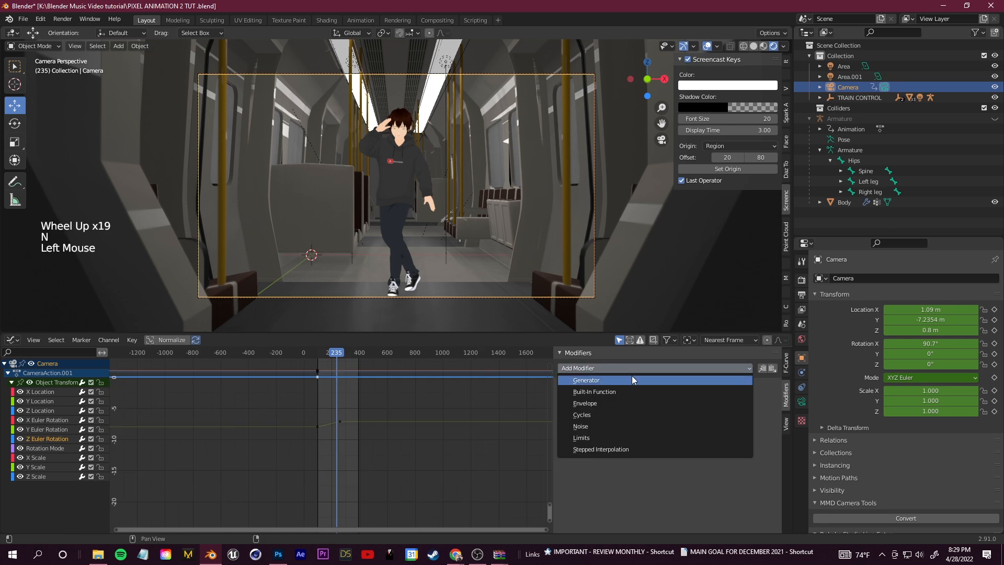
{"action": "left_click", "coordinate": [610, 425]}
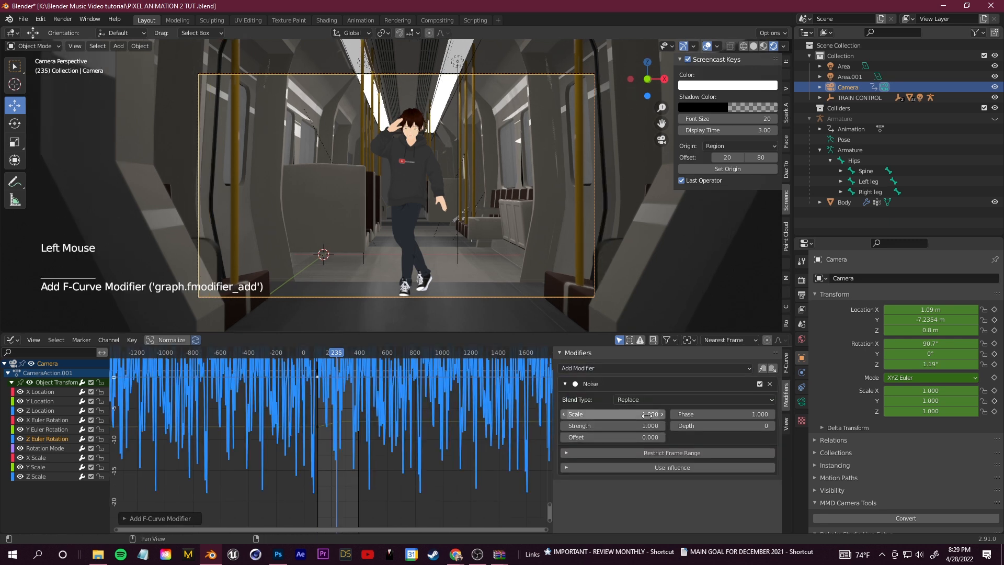
- Set the Z rotation Noise modifier's Strength to 0.1 and its Scale to 84, adjust the Scale further and play back the shake
{"action": "left_click", "coordinate": [651, 416]}
{"action": "key", "text": "space"}
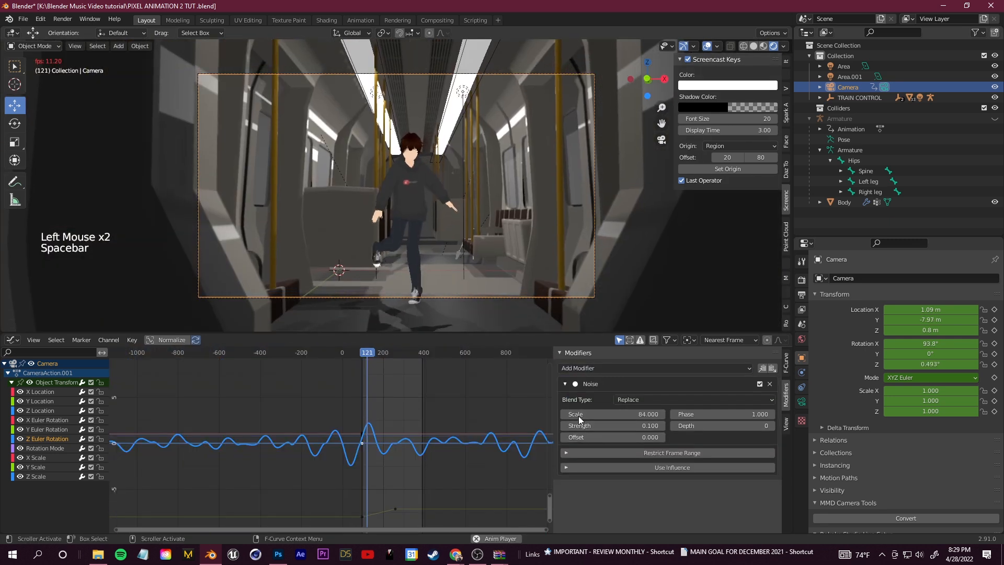
{"action": "key", "text": "space"}
{"action": "left_click_drag", "start_coordinate": [578, 415], "coordinate": [659, 416]}
{"action": "key", "text": "space"}
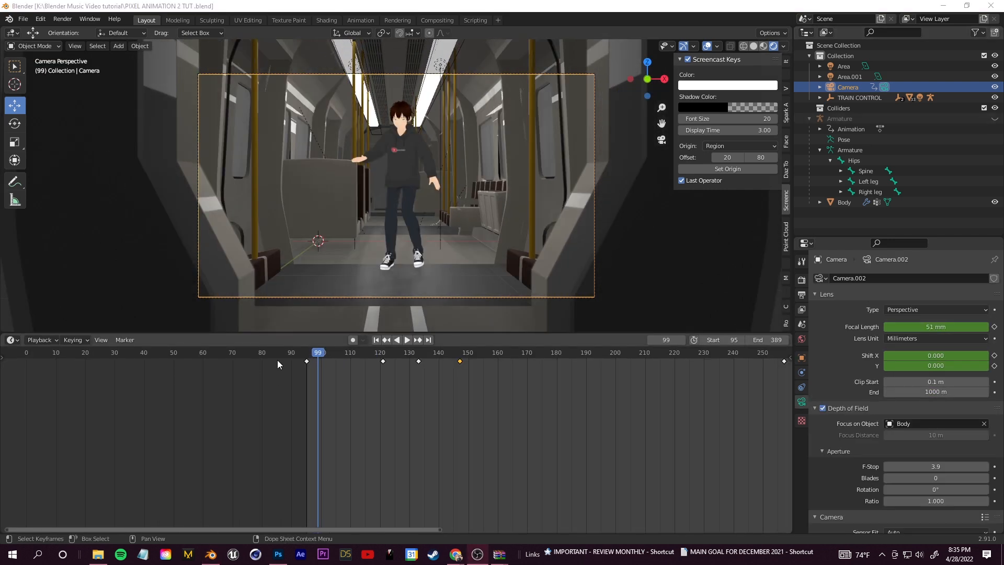
- Keyframe the camera's lens values at frame 101, and at frame 111 set and keyframe Focal Length 95 mm and Shift Y 0.21
{"action": "mouse_move", "coordinate": [315, 357]}
{"action": "left_mouse_down"}
{"action": "mouse_move", "coordinate": [306, 360]}
{"action": "mouse_move", "coordinate": [358, 360]}
{"action": "mouse_move", "coordinate": [309, 366]}
{"action": "mouse_move", "coordinate": [327, 365]}
{"action": "left_mouse_up"}
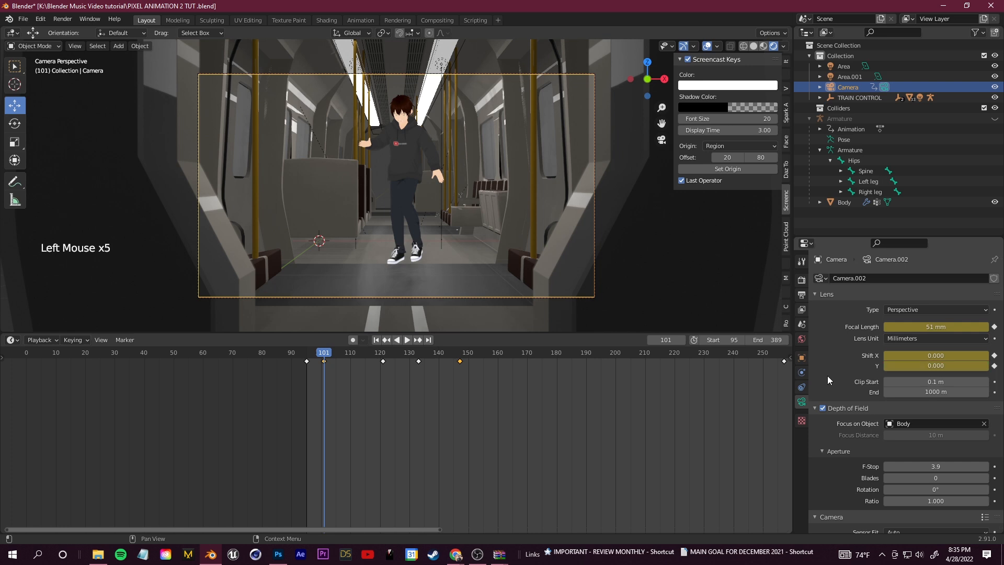
{"action": "left_click_drag", "start_coordinate": [325, 353], "coordinate": [353, 354]}
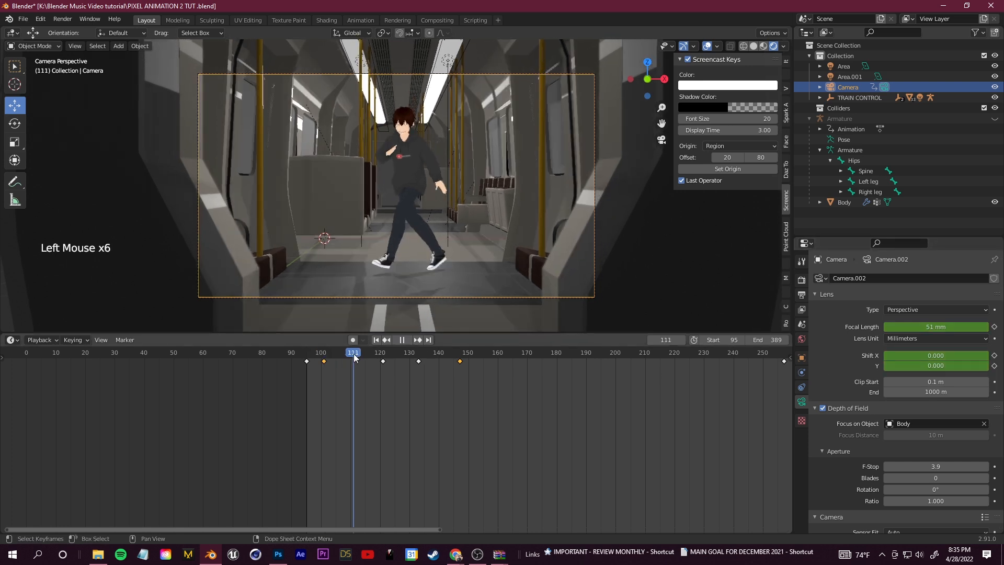
{"action": "left_click_drag", "start_coordinate": [970, 326], "coordinate": [996, 326]}
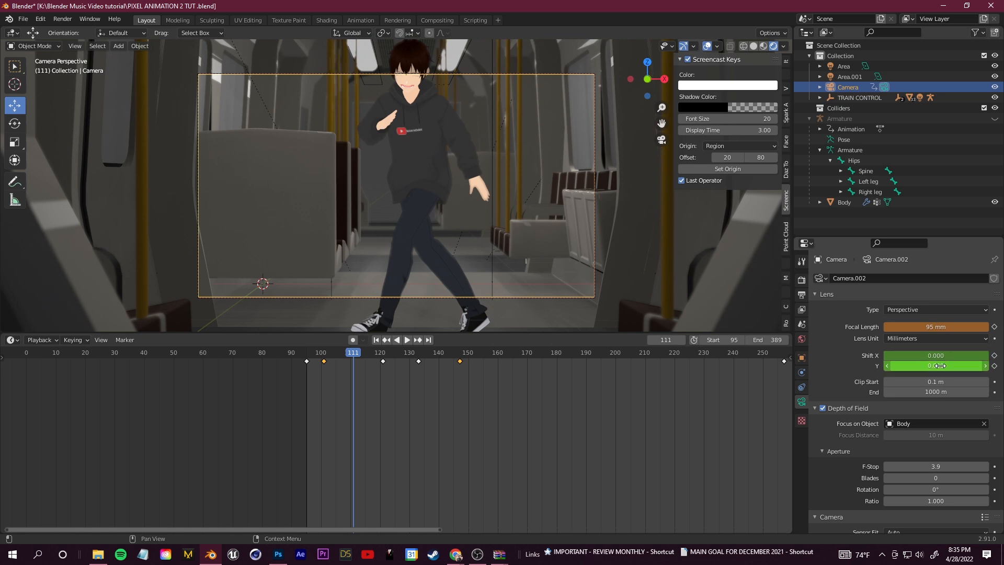
{"action": "left_click_drag", "start_coordinate": [939, 365], "coordinate": [975, 365]}
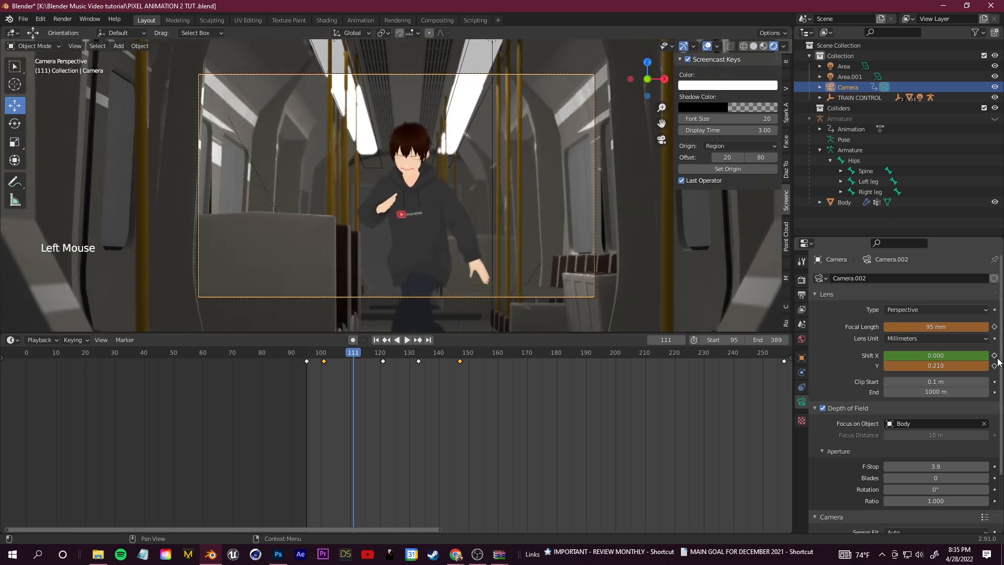
{"action": "left_click", "coordinate": [994, 326]}
- Play and scrub the animation from the start of the range to check the camera zoom between the lens keyframes
{"action": "left_click_drag", "start_coordinate": [352, 357], "coordinate": [307, 365]}
{"action": "left_click", "coordinate": [405, 344]}
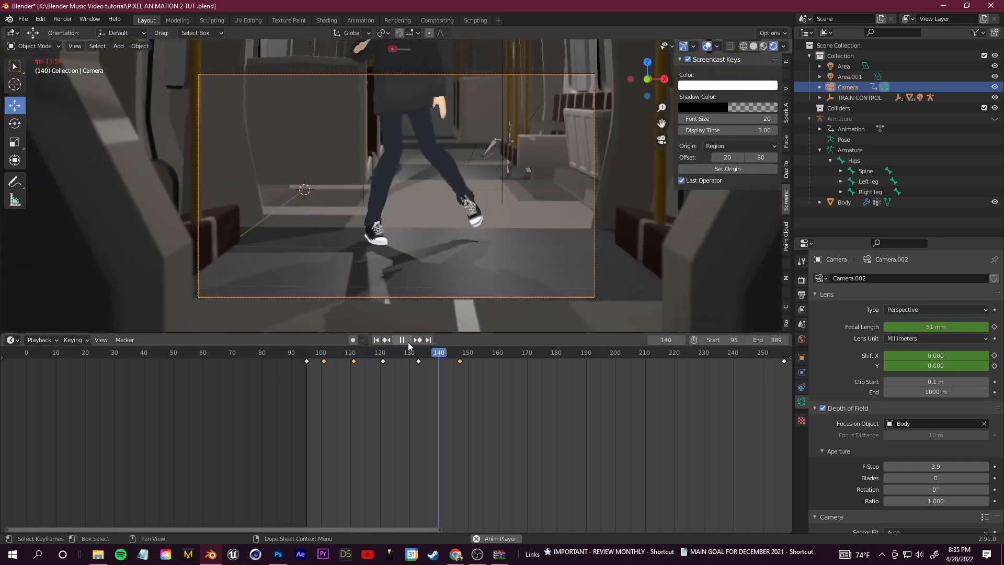
{"action": "left_click", "coordinate": [408, 342]}
{"action": "left_click_drag", "start_coordinate": [462, 355], "coordinate": [333, 368]}
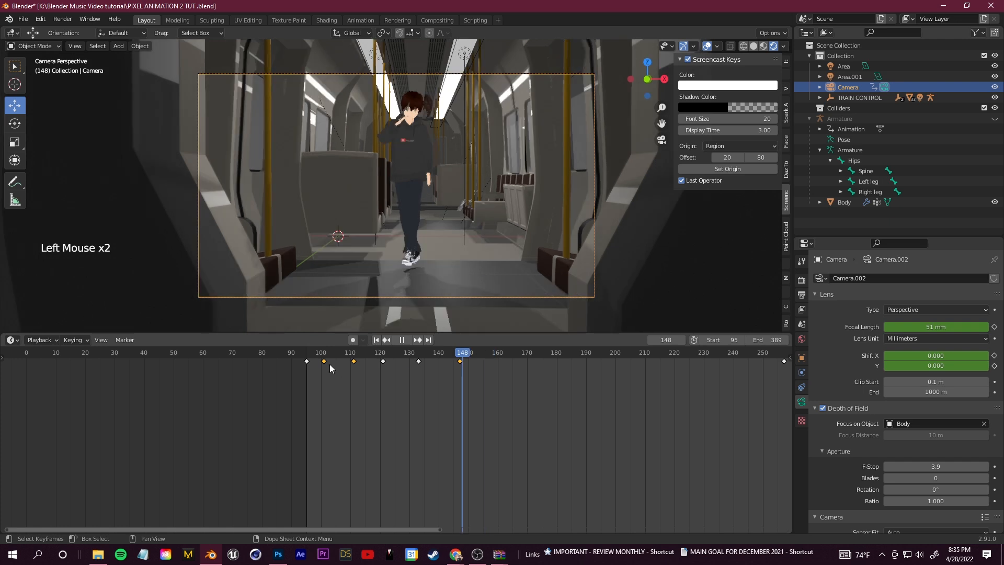
{"action": "left_click", "coordinate": [407, 340]}
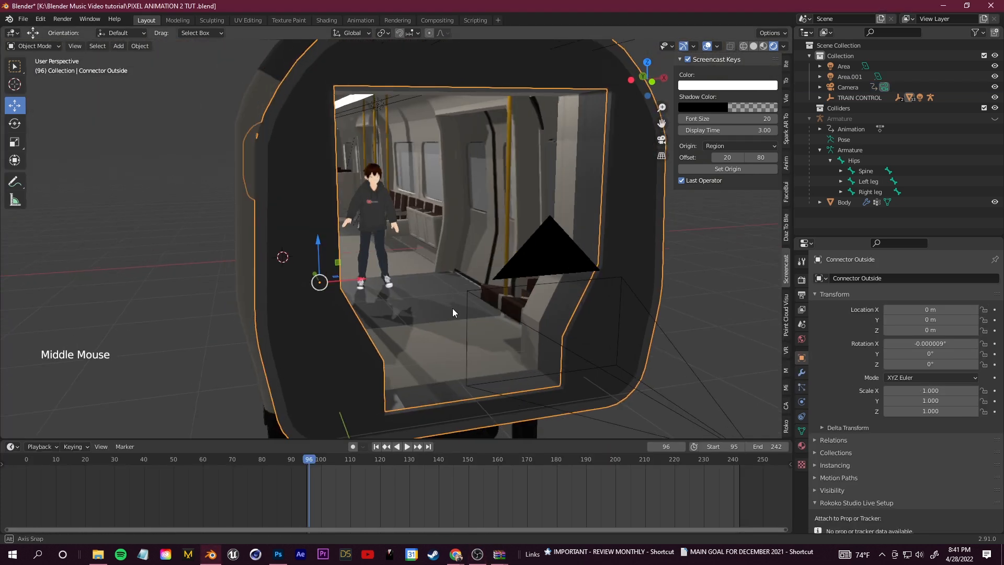
- Select the train seats and change the Base Color of their White material to red
{"action": "middle_click_drag", "start_coordinate": [453, 309], "coordinate": [438, 307]}
{"action": "left_click", "coordinate": [800, 446]}
{"action": "middle_click_drag", "start_coordinate": [470, 266], "coordinate": [470, 340]}
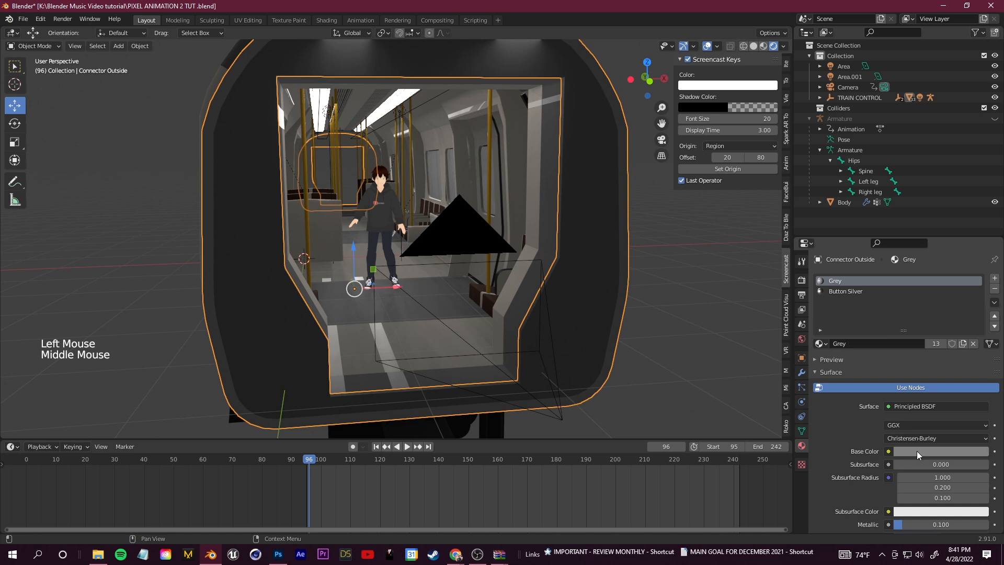
{"action": "middle_click_drag", "start_coordinate": [602, 360], "coordinate": [520, 324]}
{"action": "left_click", "coordinate": [478, 322]}
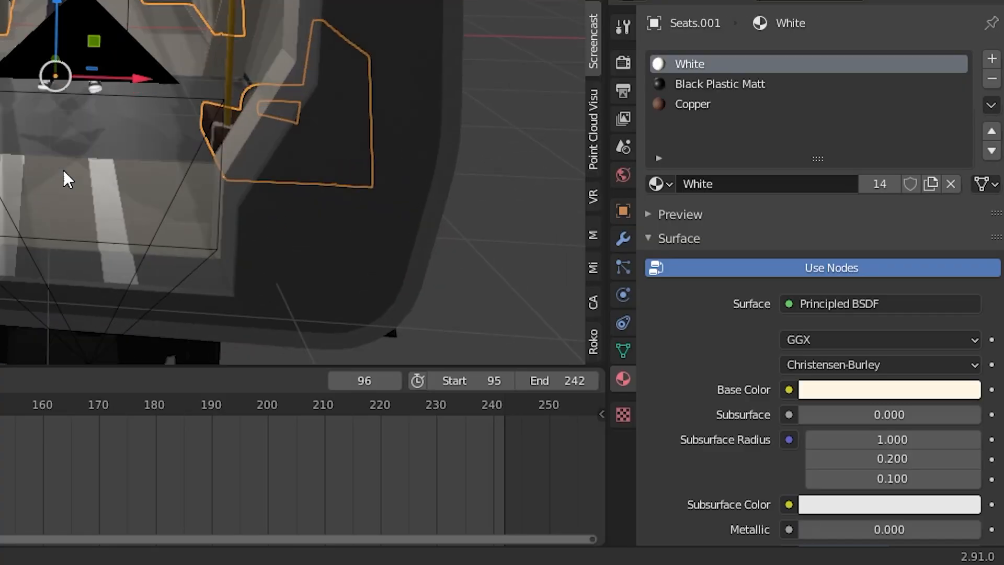
{"action": "middle_click_drag", "start_coordinate": [64, 171], "coordinate": [60, 146]}
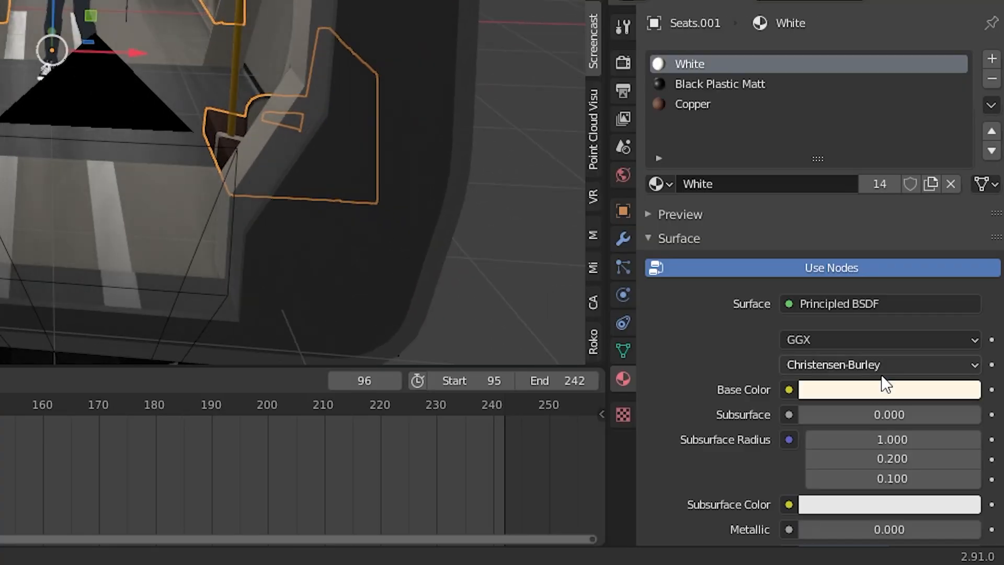
{"action": "left_click", "coordinate": [846, 397]}
{"action": "mouse_move", "coordinate": [872, 179]}
{"action": "left_mouse_down"}
{"action": "mouse_move", "coordinate": [874, 251]}
{"action": "mouse_move", "coordinate": [880, 190]}
{"action": "left_mouse_up"}
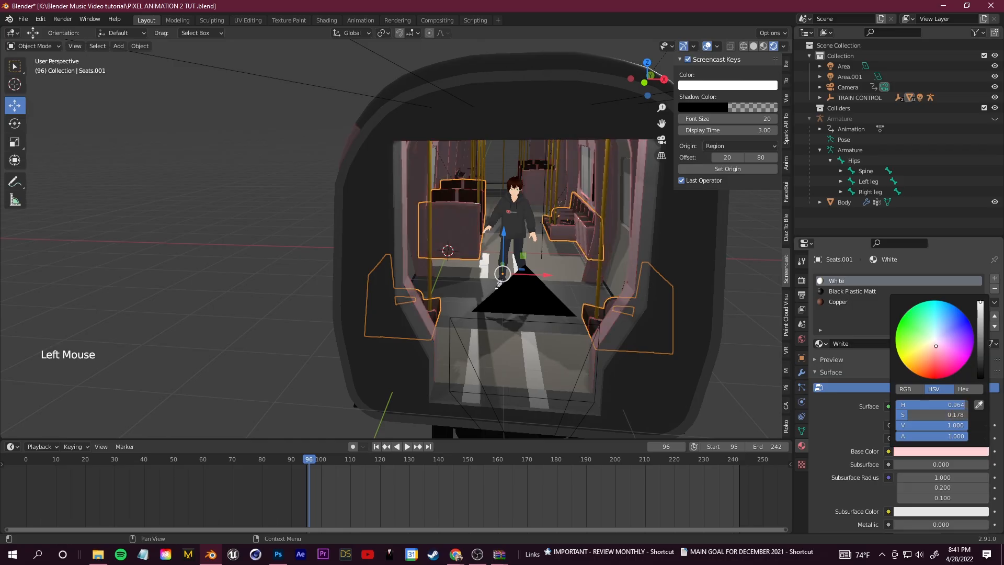
{"action": "left_click_drag", "start_coordinate": [936, 345], "coordinate": [920, 367]}
- Change the Base Color of further carriage materials to give red trim and neutral grey handrails
{"action": "scroll", "coordinate": [522, 257], "scroll_direction": "up", "scroll_amount": 4}
{"action": "middle_click_drag", "start_coordinate": [523, 272], "coordinate": [444, 219]}
{"action": "left_click", "coordinate": [925, 450]}
{"action": "left_click", "coordinate": [934, 377]}
{"action": "left_click", "coordinate": [665, 246]}
{"action": "left_click", "coordinate": [939, 430]}
{"action": "left_click_drag", "start_coordinate": [910, 340], "coordinate": [935, 320]}
- Examine the recoloured carriage interior around the character from several viewpoints and at different frames
{"action": "scroll", "coordinate": [543, 283], "scroll_direction": "down", "scroll_amount": 3}
{"action": "middle_click_drag", "start_coordinate": [539, 287], "coordinate": [562, 284]}
{"action": "left_click", "coordinate": [543, 287]}
{"action": "scroll", "coordinate": [562, 285], "scroll_direction": "up", "scroll_amount": 4}
{"action": "mouse_move", "coordinate": [562, 285]}
{"action": "middle_mouse_down"}
{"action": "mouse_move", "coordinate": [579, 285]}
{"action": "mouse_move", "coordinate": [553, 299]}
{"action": "middle_mouse_up"}
{"action": "left_click", "coordinate": [576, 277]}
{"action": "left_click_drag", "start_coordinate": [335, 460], "coordinate": [356, 466]}
{"action": "left_click", "coordinate": [353, 354]}
{"action": "scroll", "coordinate": [354, 354], "scroll_direction": "down", "scroll_amount": 4}
{"action": "scroll", "coordinate": [353, 353], "scroll_direction": "up", "scroll_amount": 2}
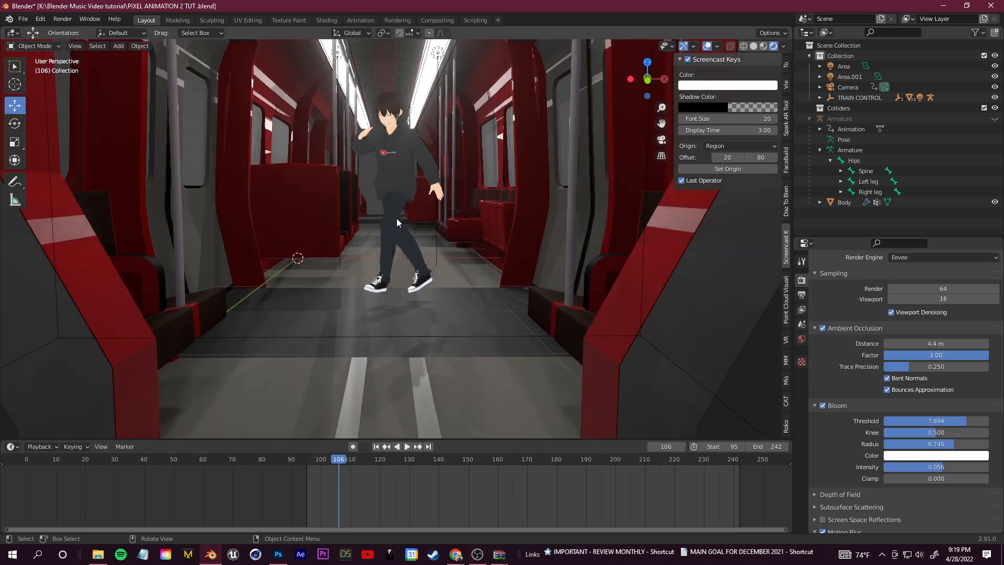
- Search the add-ons in the preferences for "images" to find the image plane importer
{"action": "left_click", "coordinate": [41, 19]}
{"action": "left_click", "coordinate": [65, 169]}
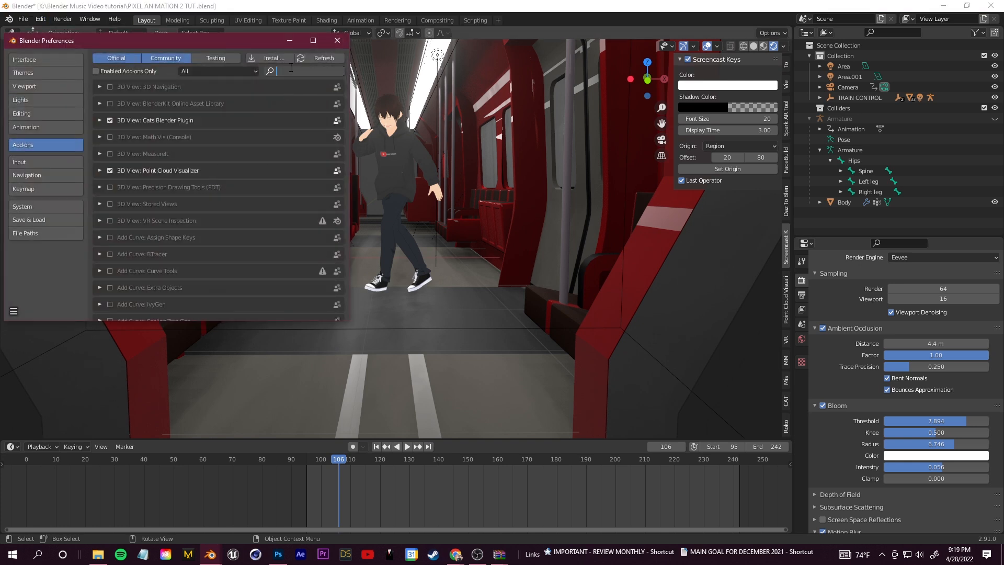
{"action": "type", "text": "images"}
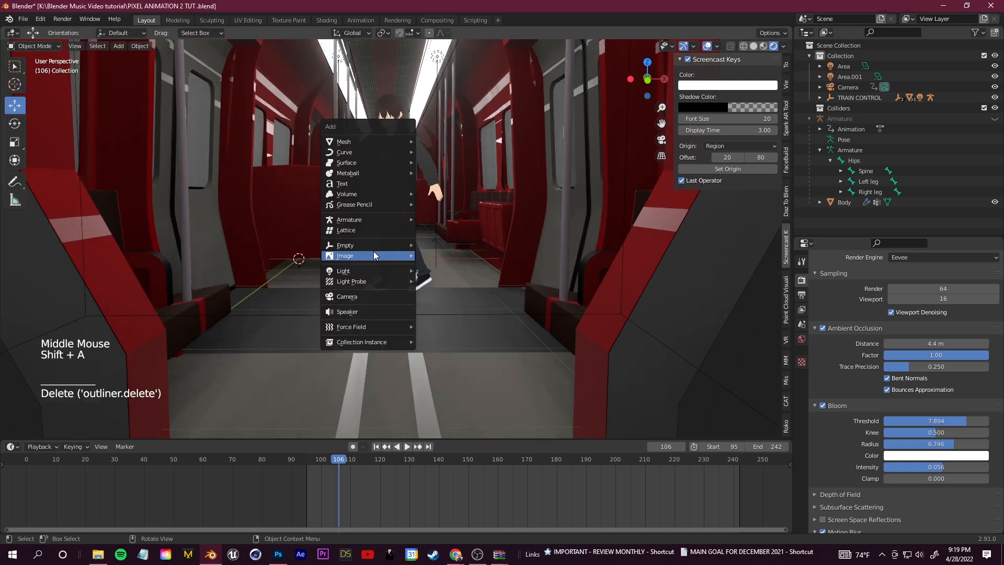
- Import the transparent red subscribe button PNG from the Pixel Animation Part 2 folder as an image plane
{"action": "mouse_move", "coordinate": [374, 251]}
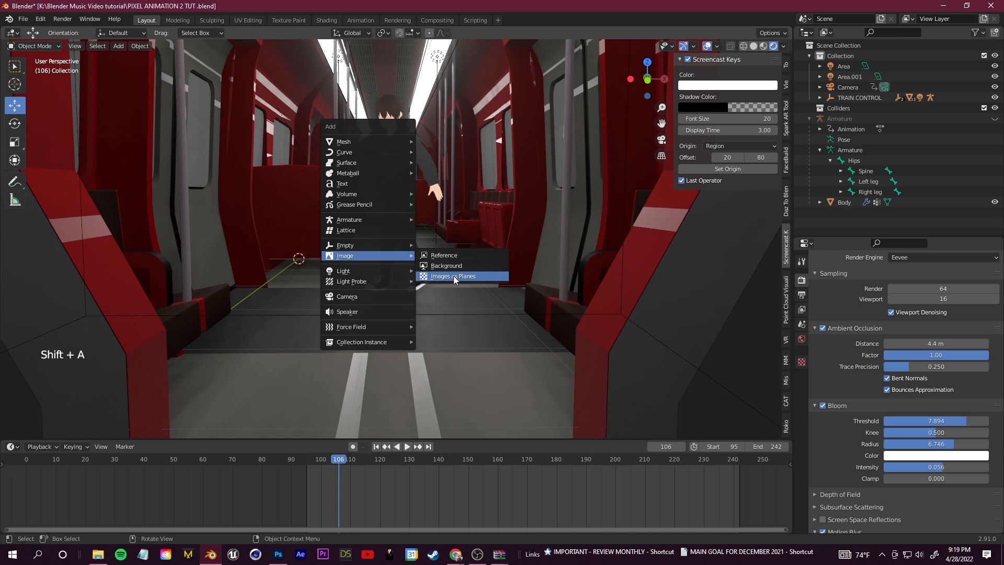
{"action": "left_click", "coordinate": [453, 275]}
{"action": "left_click", "coordinate": [272, 320]}
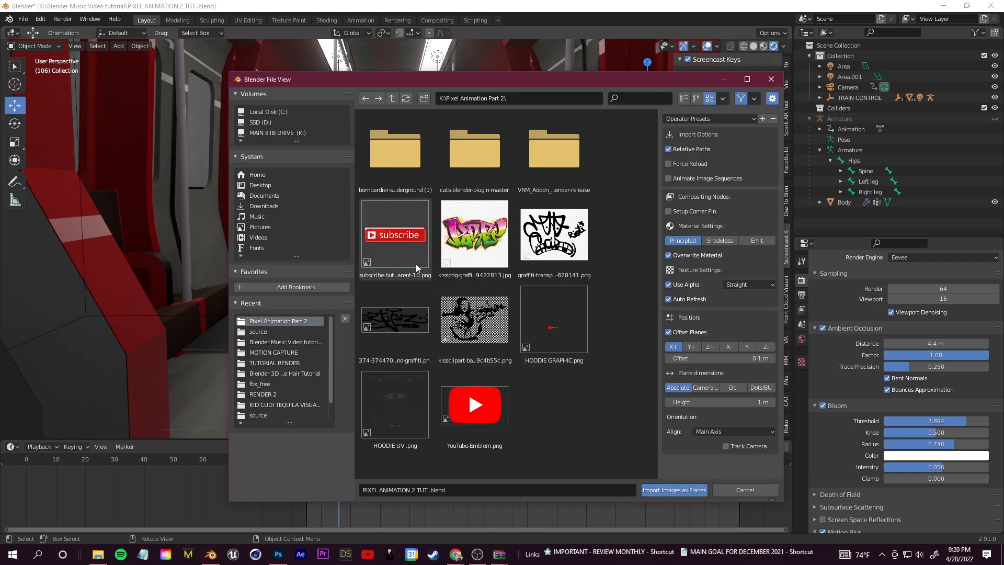
{"action": "left_click", "coordinate": [401, 243]}
{"action": "left_click", "coordinate": [665, 488]}
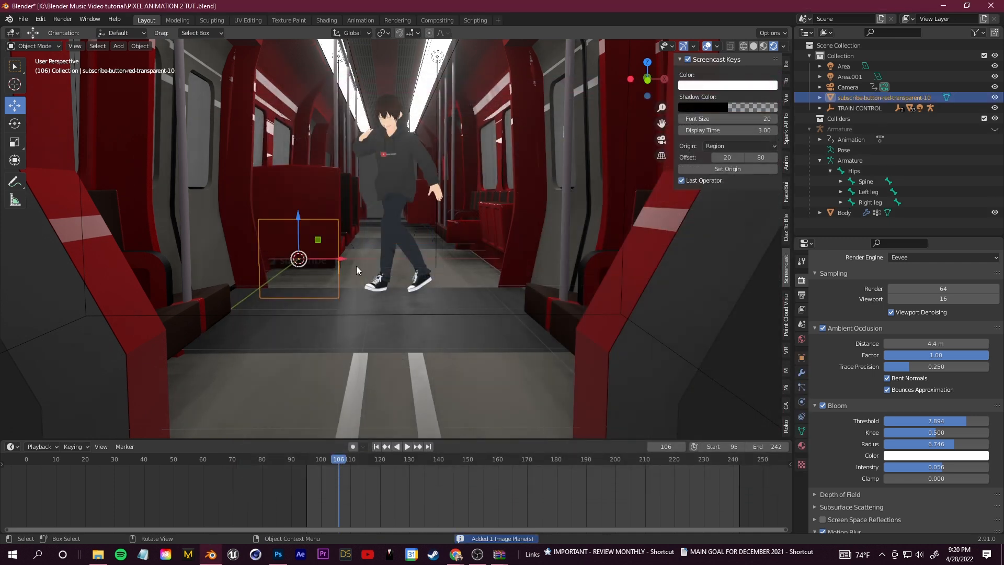
- Move the subscribe plane to about X 0.06 m, Y -1.25 m and Z 0.87 m, in front of the seat partition
{"action": "left_click_drag", "start_coordinate": [298, 231], "coordinate": [327, 222]}
{"action": "mouse_move", "coordinate": [327, 222]}
{"action": "middle_mouse_down"}
{"action": "mouse_move", "coordinate": [309, 234]}
{"action": "mouse_move", "coordinate": [328, 220]}
{"action": "middle_mouse_up"}
{"action": "left_click_drag", "start_coordinate": [329, 220], "coordinate": [301, 230]}
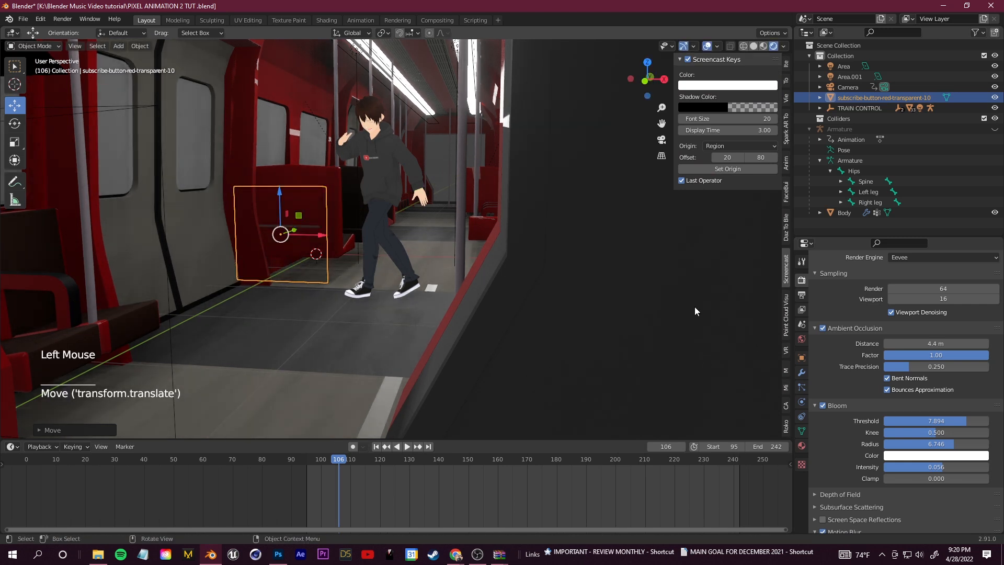
{"action": "left_click", "coordinate": [801, 357]}
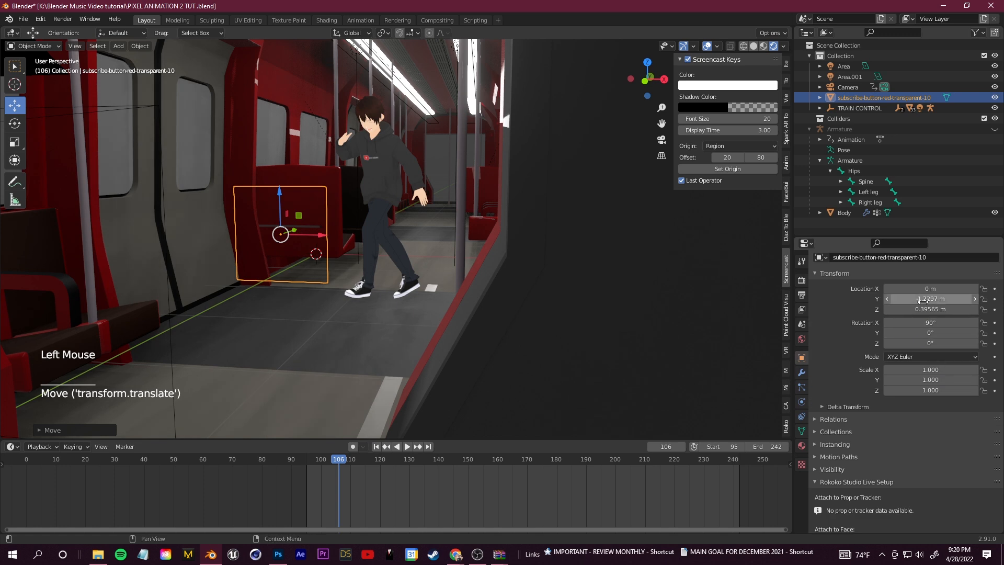
{"action": "left_click", "coordinate": [887, 299]}
{"action": "key", "text": "ctrl+z"}
{"action": "left_click", "coordinate": [887, 299]}
{"action": "left_click", "coordinate": [888, 299]}
{"action": "left_click_drag", "start_coordinate": [279, 192], "coordinate": [279, 147]}
{"action": "left_click_drag", "start_coordinate": [316, 189], "coordinate": [321, 189]}
- Scale the subscribe plane down to about 0.7 and shift it sideways along X on the red partition
{"action": "middle_click_drag", "start_coordinate": [314, 183], "coordinate": [349, 170]}
{"action": "key", "text": "s"}
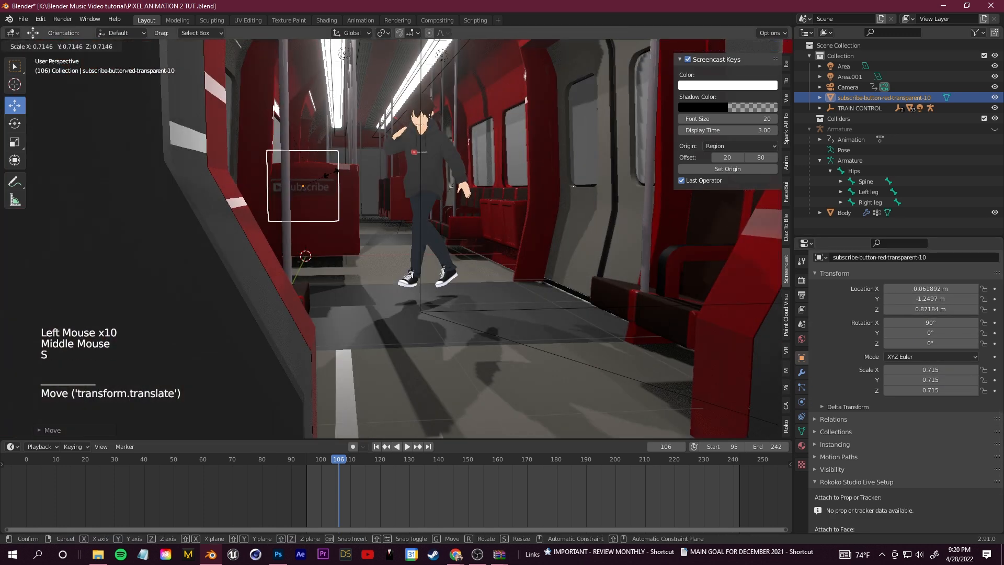
{"action": "left_click", "coordinate": [332, 173]}
{"action": "left_click_drag", "start_coordinate": [348, 186], "coordinate": [356, 186]}
- Make two copies of the subscribe plane, moving the first one below the original
{"action": "middle_click_drag", "start_coordinate": [366, 220], "coordinate": [397, 225]}
{"action": "middle_click_drag", "start_coordinate": [397, 251], "coordinate": [374, 258], "text": "shift"}
{"action": "key", "text": "ctrl+c"}
{"action": "key", "text": "ctrl+v"}
{"action": "left_click_drag", "start_coordinate": [291, 141], "coordinate": [291, 163]}
{"action": "key", "text": "ctrl+v"}
- Start importing another image as a plane for the carriage interior
{"action": "left_click", "coordinate": [35, 19]}
{"action": "key", "text": "shift+a"}
{"action": "mouse_move", "coordinate": [336, 400]}
{"action": "left_click", "coordinate": [438, 425]}
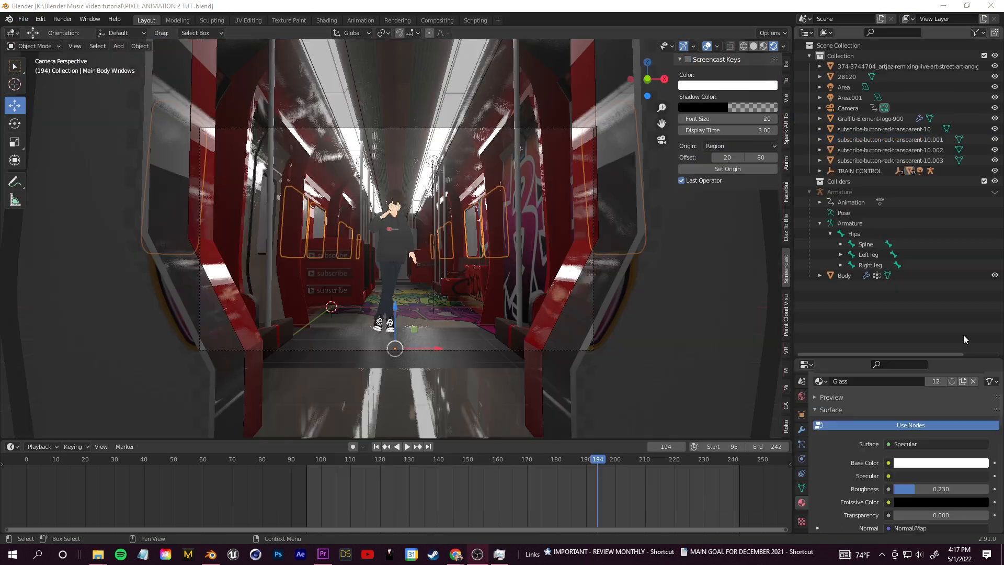
- Show the Eevee render settings in an enlarged area and toggle Bloom off and on to compare its effect
{"action": "scroll", "coordinate": [806, 405], "scroll_direction": "up", "scroll_amount": 3}
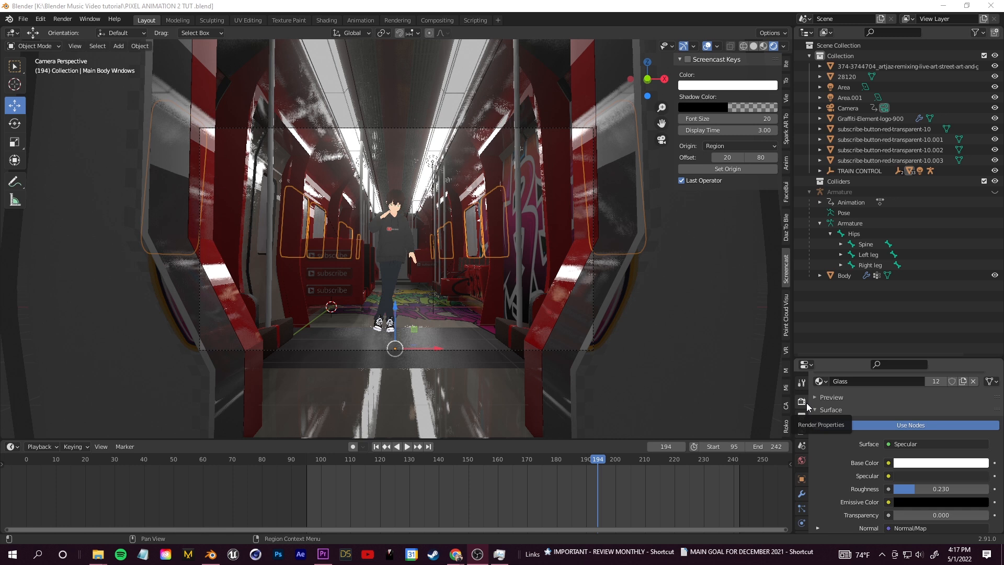
{"action": "left_click", "coordinate": [803, 402]}
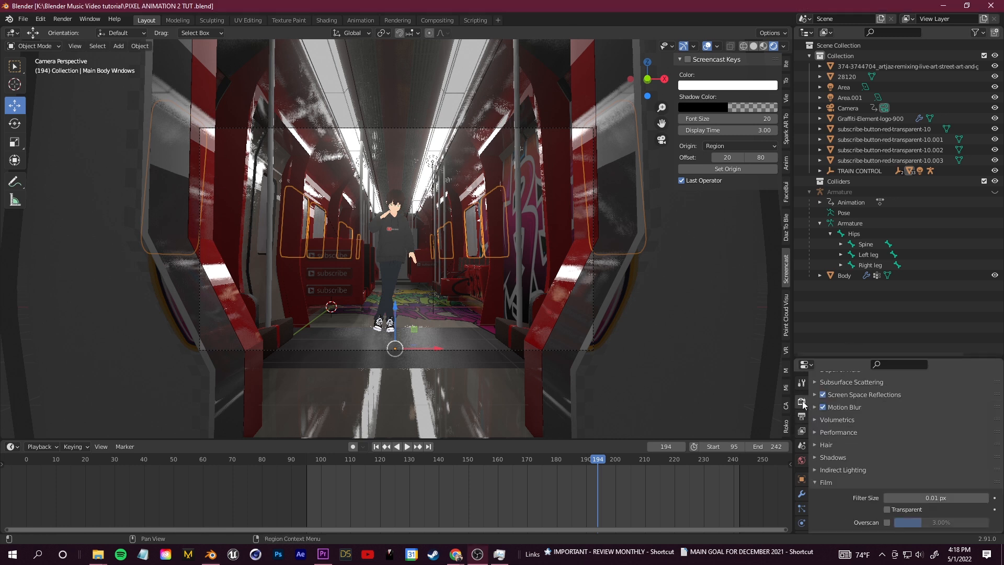
{"action": "scroll", "coordinate": [920, 459], "scroll_direction": "up", "scroll_amount": 4}
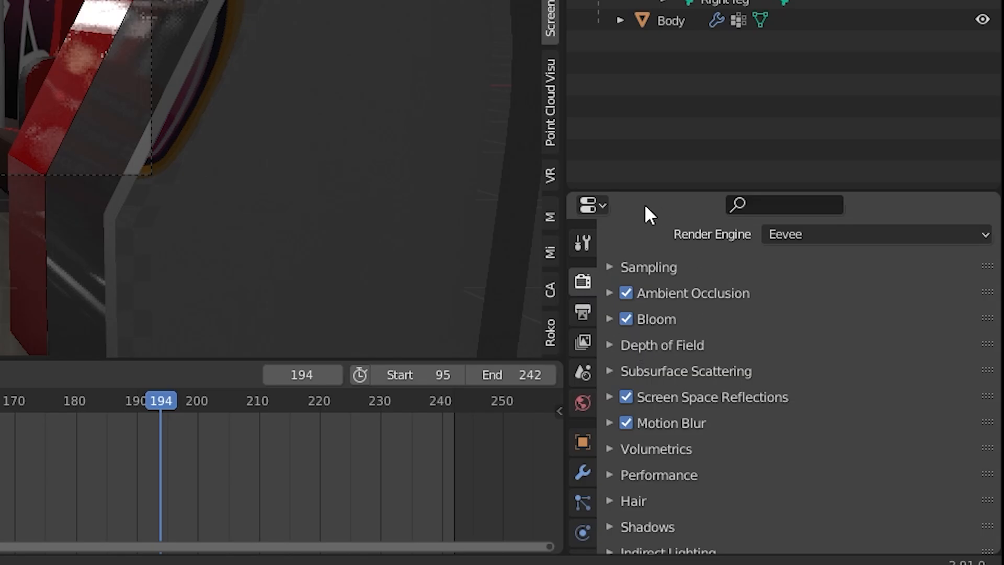
{"action": "left_click_drag", "start_coordinate": [639, 187], "coordinate": [639, 0]}
{"action": "left_click", "coordinate": [627, 93]}
{"action": "left_click", "coordinate": [625, 93]}
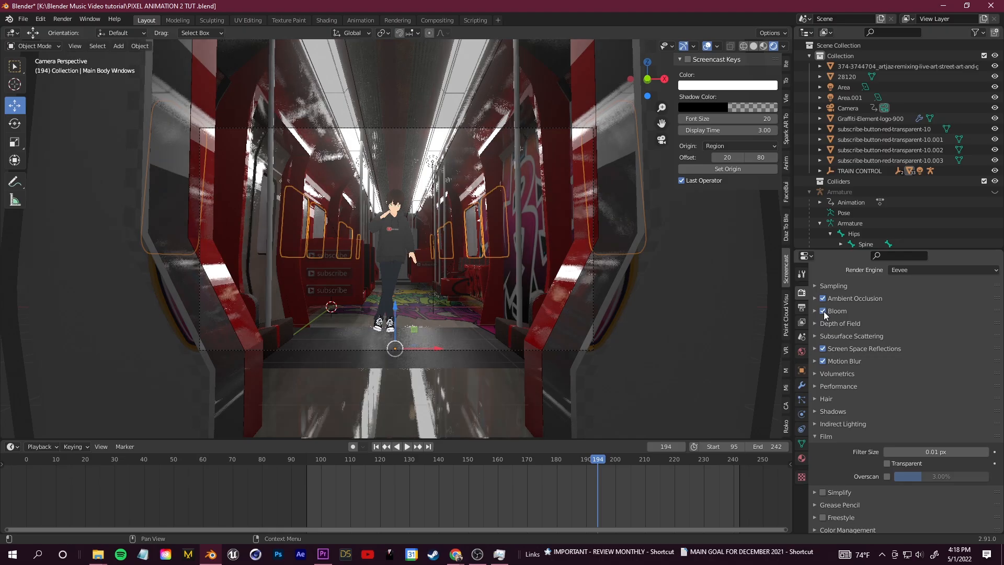
- Toggle Bloom off and on again and look over its threshold, radius and intensity settings
{"action": "left_click", "coordinate": [823, 312]}
{"action": "left_click", "coordinate": [822, 311]}
{"action": "left_click", "coordinate": [817, 313]}
{"action": "left_click_drag", "start_coordinate": [960, 327], "coordinate": [885, 327]}
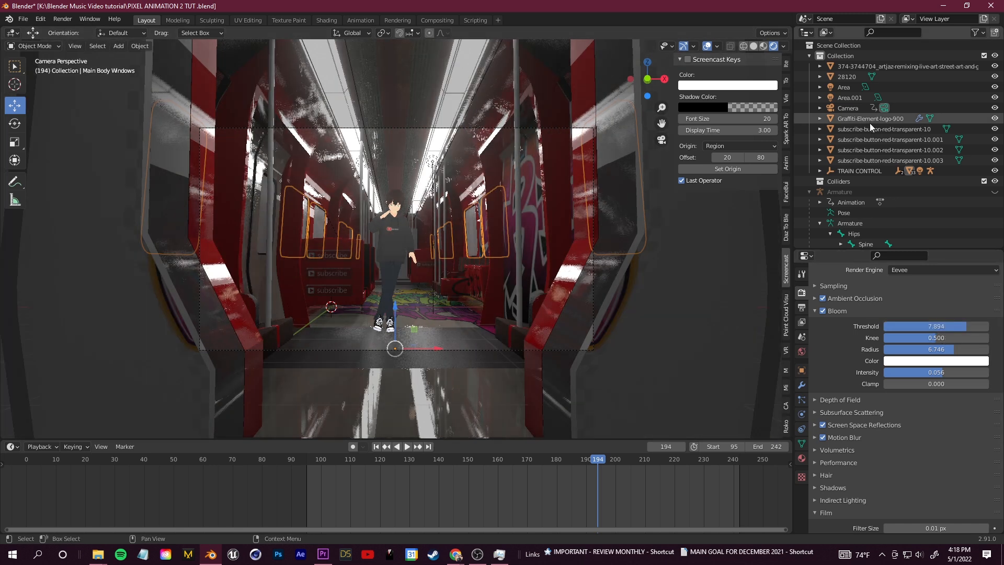
{"action": "left_click", "coordinate": [816, 310]}
- Compare the carriage's look with Screen Space Reflections switched off and on, leaving the option enabled
{"action": "left_click", "coordinate": [819, 348]}
{"action": "left_click", "coordinate": [822, 348]}
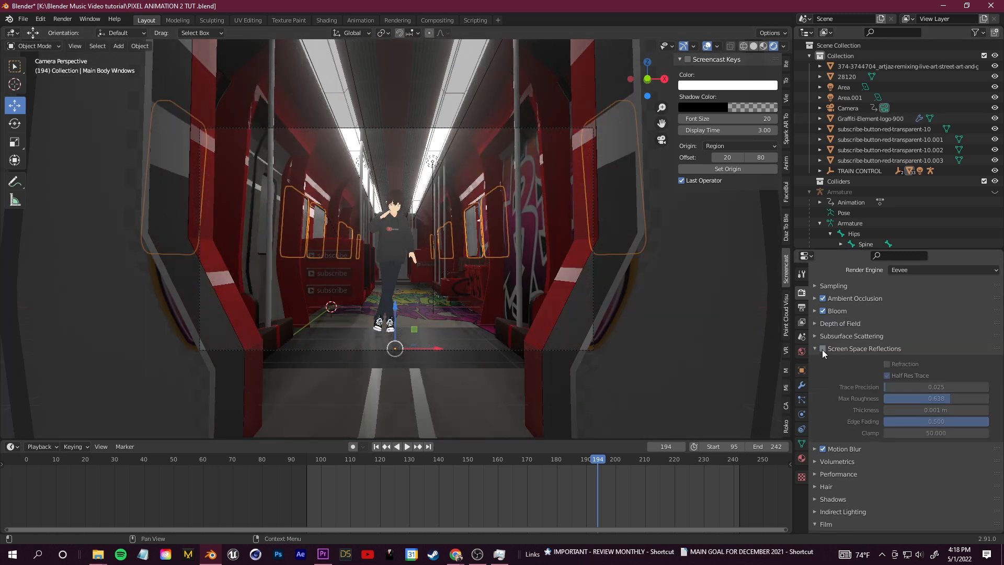
{"action": "left_click", "coordinate": [822, 349]}
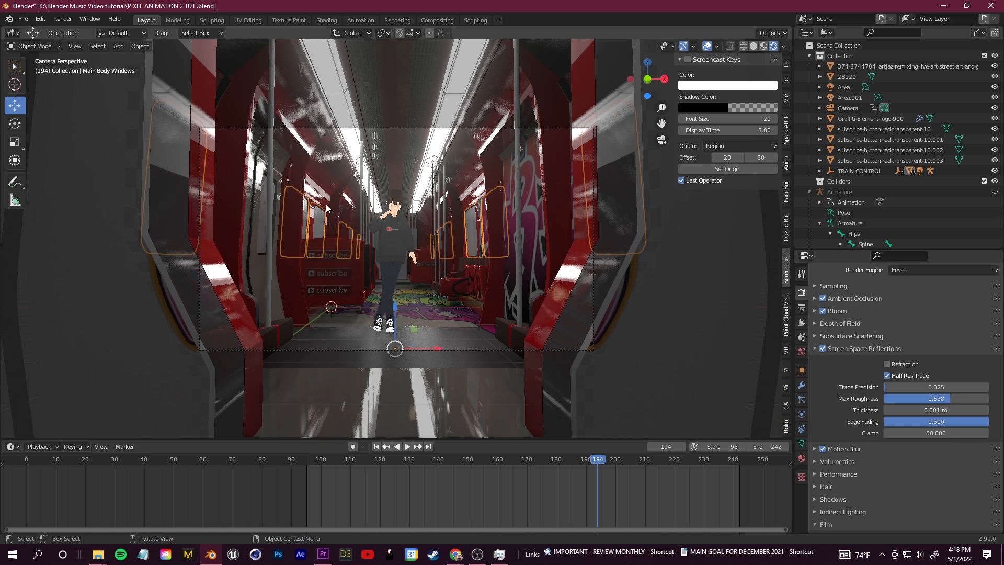
{"action": "left_click", "coordinate": [822, 349]}
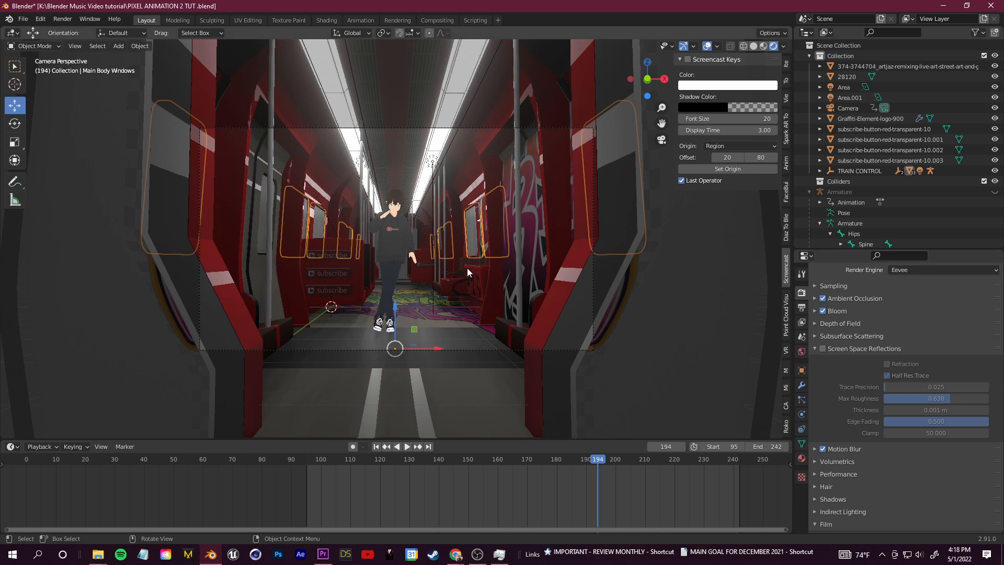
{"action": "left_click", "coordinate": [823, 348]}
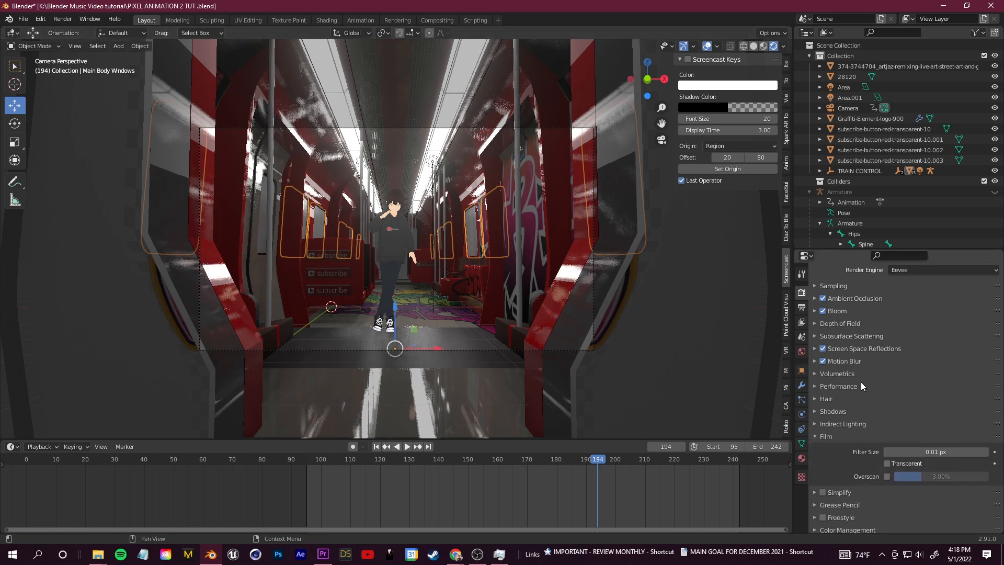
- Review the Motion Blur shutter, keep Eevee as the render engine, and check the Film filter size
{"action": "left_click", "coordinate": [832, 362]}
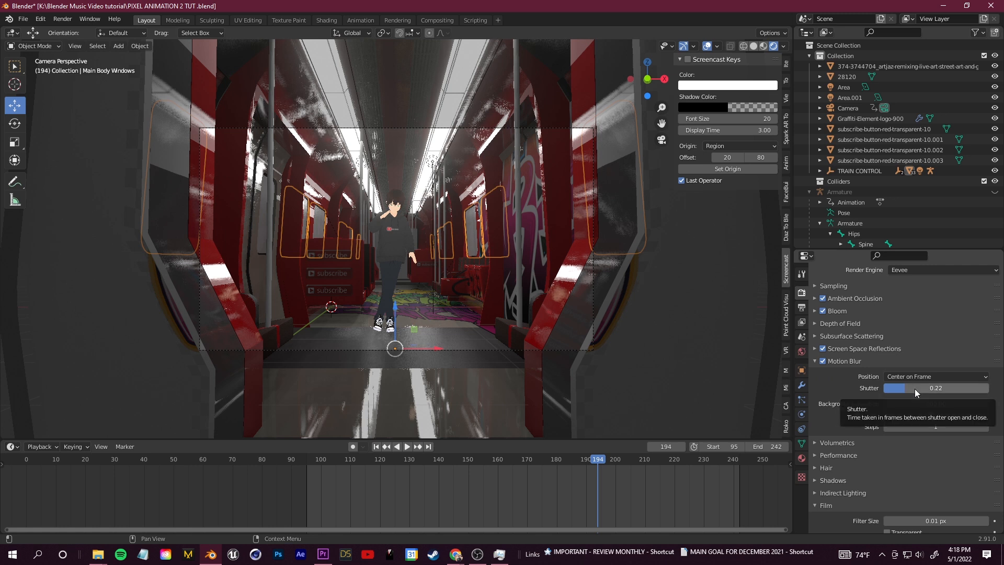
{"action": "left_click", "coordinate": [912, 361]}
{"action": "left_click", "coordinate": [943, 272]}
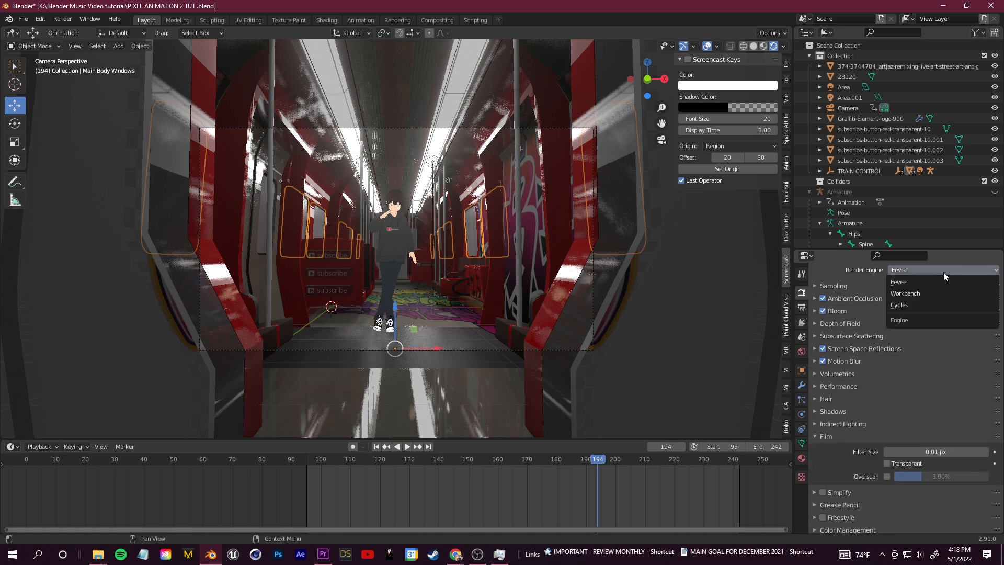
{"action": "left_click", "coordinate": [935, 281]}
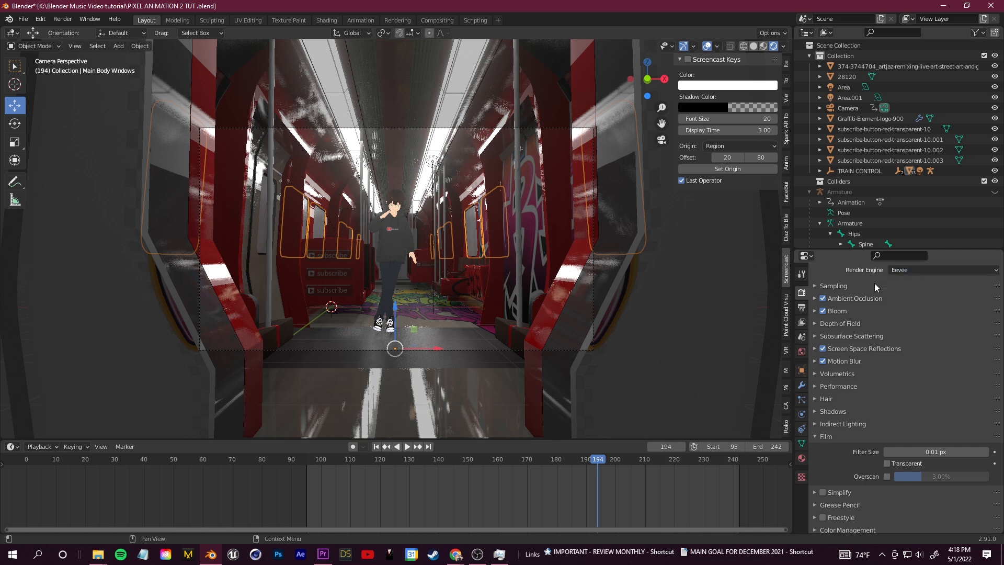
{"action": "left_click", "coordinate": [814, 436]}
{"action": "left_click", "coordinate": [818, 457]}
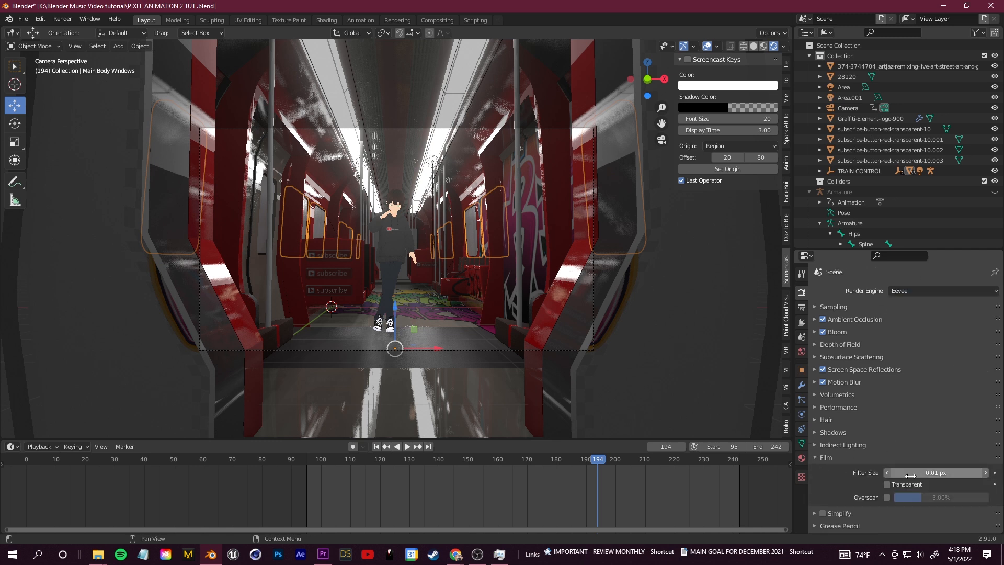
{"action": "left_click", "coordinate": [814, 457]}
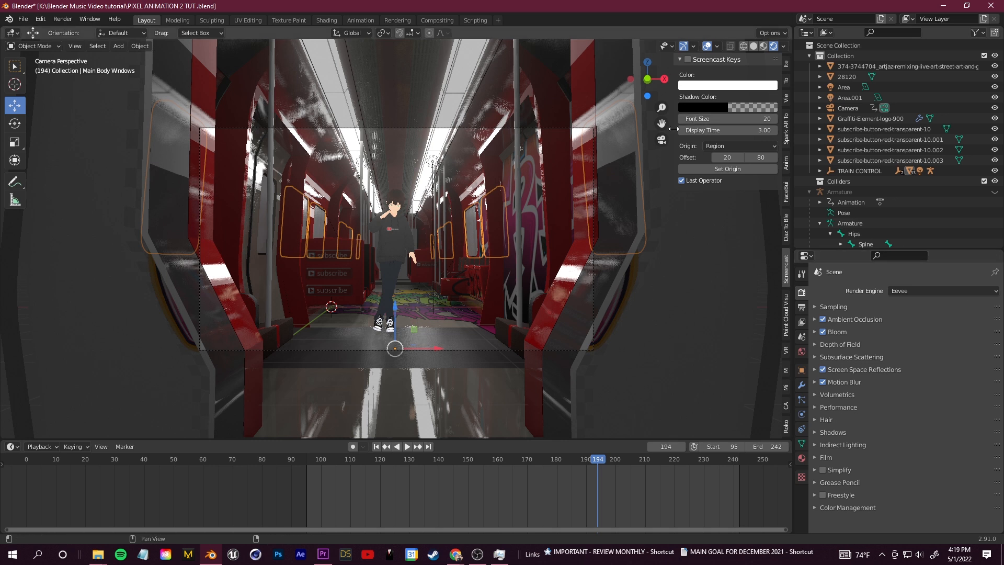
- Leave the camera view, add an area light and move it about 6.4 m away to the outside of the carriage's side
{"action": "left_click", "coordinate": [661, 139]}
{"action": "scroll", "coordinate": [514, 189], "scroll_direction": "down", "scroll_amount": 8}
{"action": "middle_click_drag", "start_coordinate": [513, 188], "coordinate": [582, 232]}
{"action": "scroll", "coordinate": [646, 250], "scroll_direction": "up", "scroll_amount": 4}
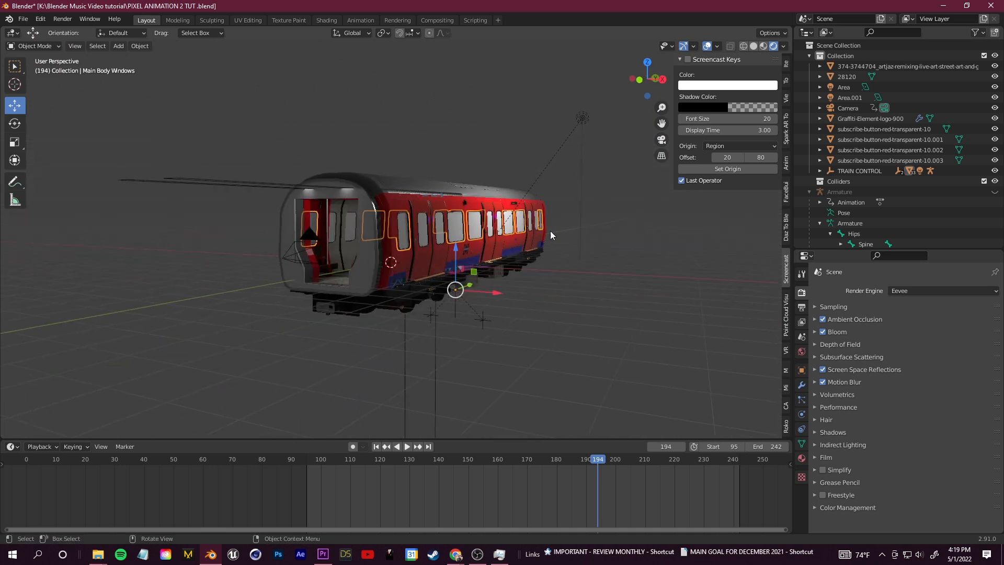
{"action": "middle_click_drag", "start_coordinate": [434, 230], "coordinate": [588, 255]}
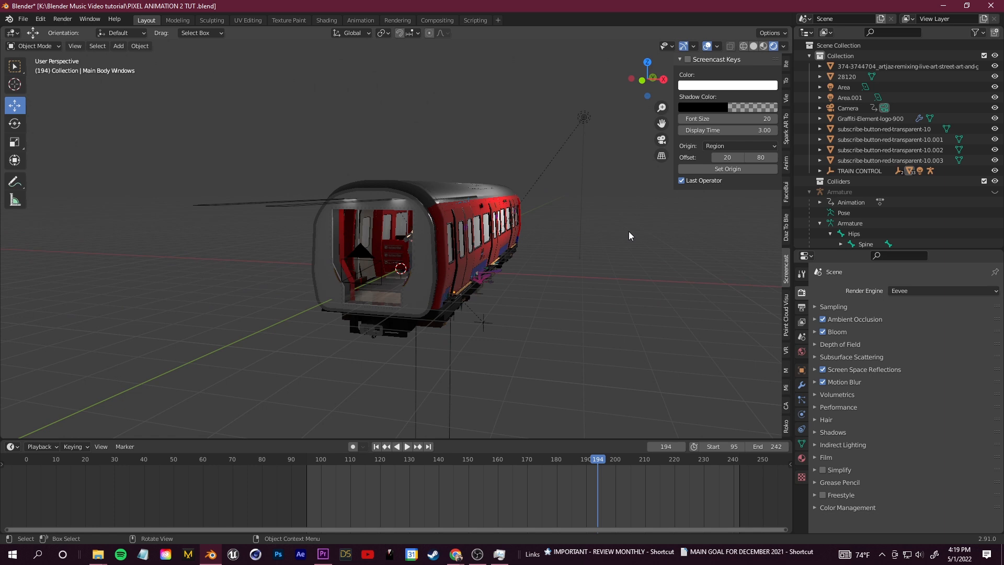
{"action": "key", "text": "shift+a"}
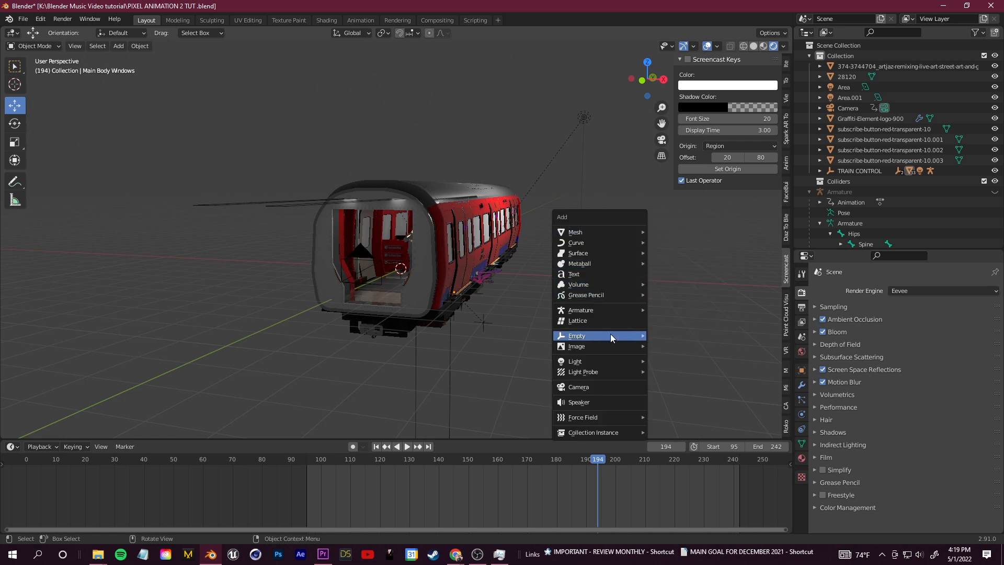
{"action": "mouse_move", "coordinate": [613, 359]}
{"action": "left_click", "coordinate": [667, 396]}
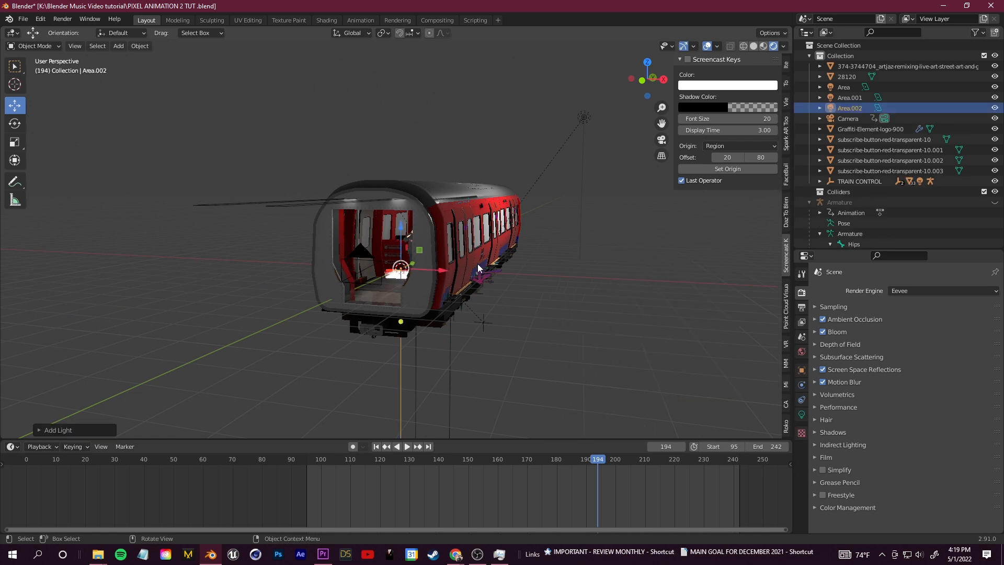
{"action": "middle_click_drag", "start_coordinate": [475, 259], "coordinate": [497, 267]}
{"action": "key", "text": "g"}
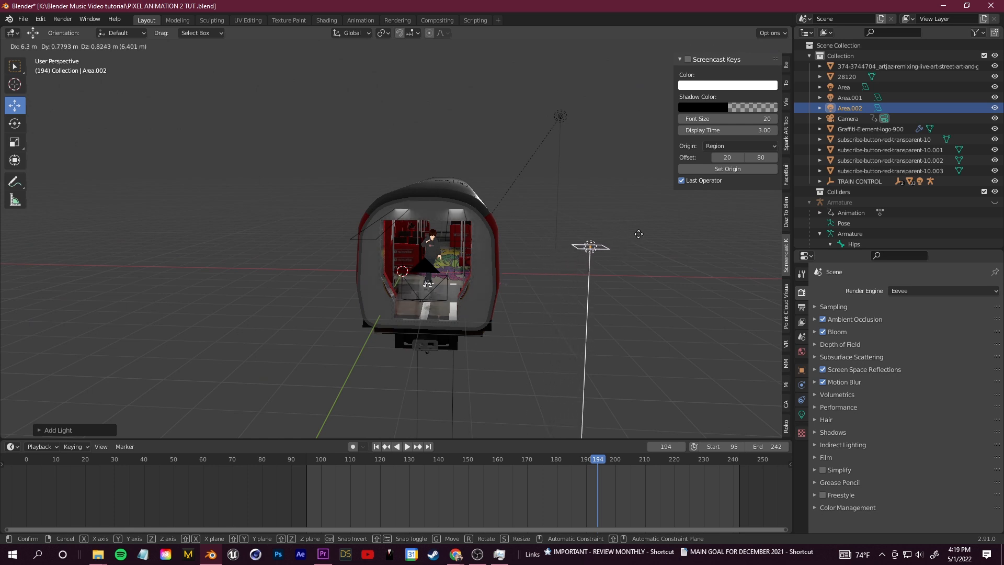
{"action": "left_click", "coordinate": [640, 235]}
- Rotate the new area light to face the train's side and move it along the train past the front end
{"action": "middle_click_drag", "start_coordinate": [651, 290], "coordinate": [634, 306]}
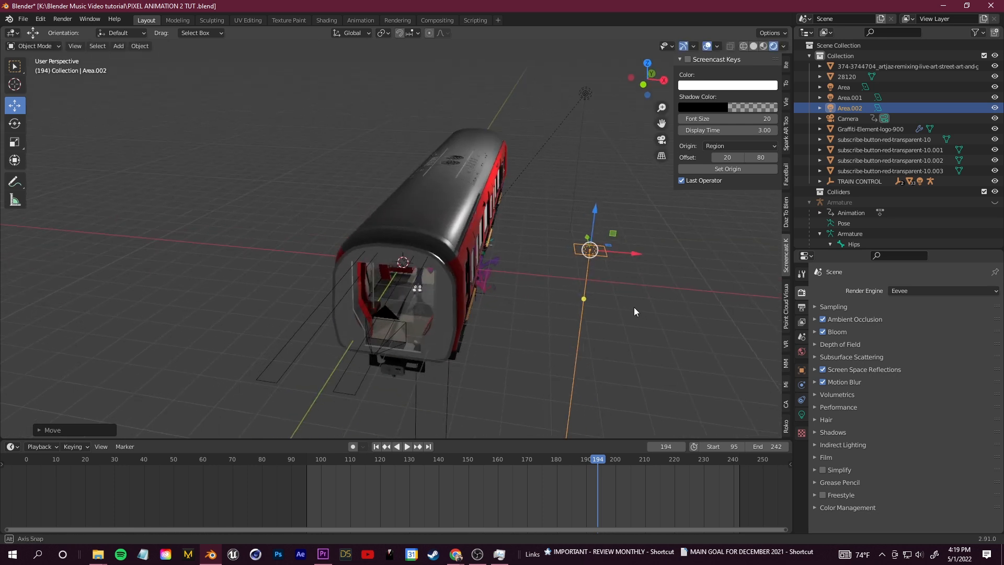
{"action": "left_click", "coordinate": [14, 123]}
{"action": "middle_click_drag", "start_coordinate": [581, 267], "coordinate": [586, 235]}
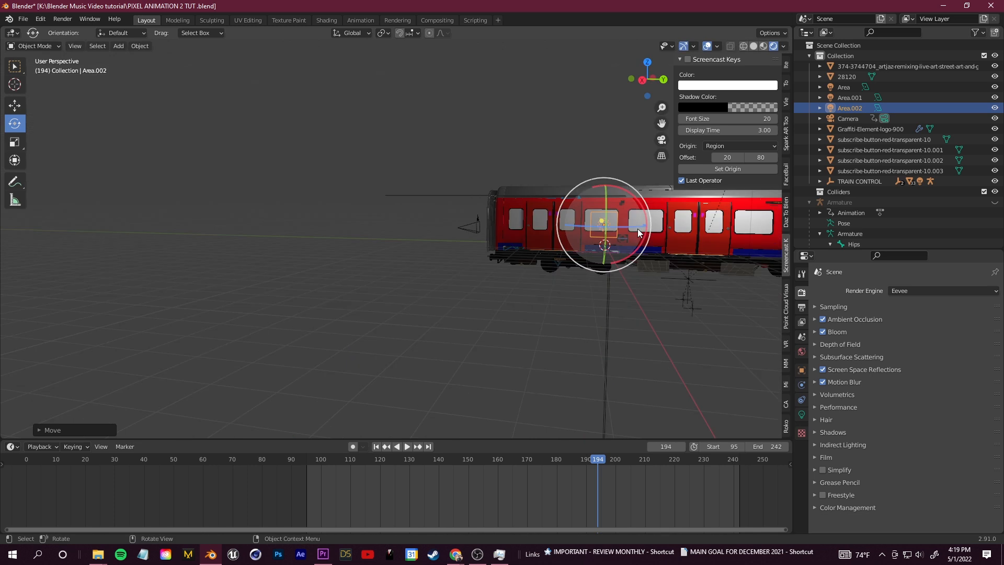
{"action": "key", "text": "g"}
{"action": "left_click", "coordinate": [330, 214]}
{"action": "middle_click_drag", "start_coordinate": [336, 224], "coordinate": [336, 248]}
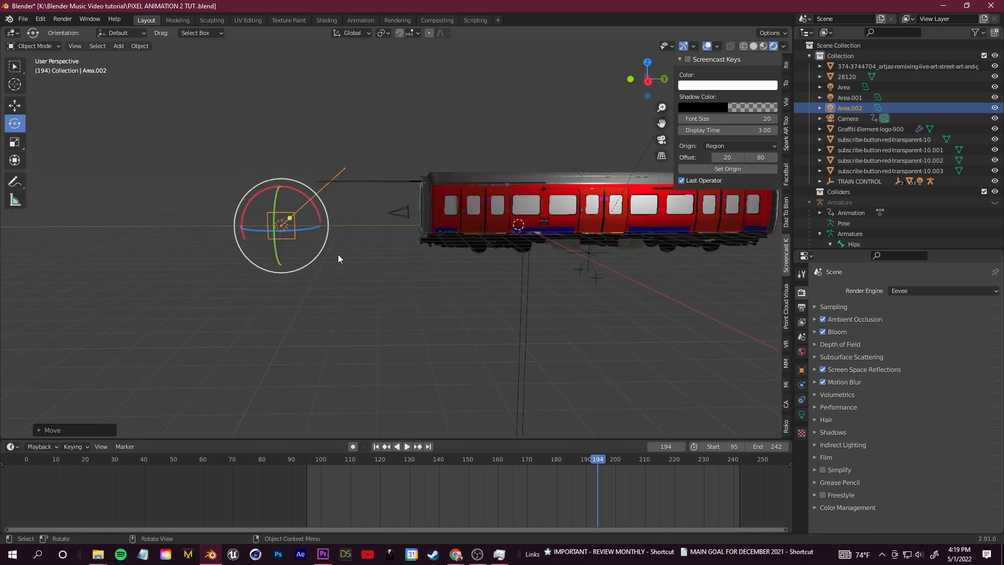
- Make three copies of the area light and space them out in a row along the Y axis
{"action": "key", "text": "ctrl+v"}
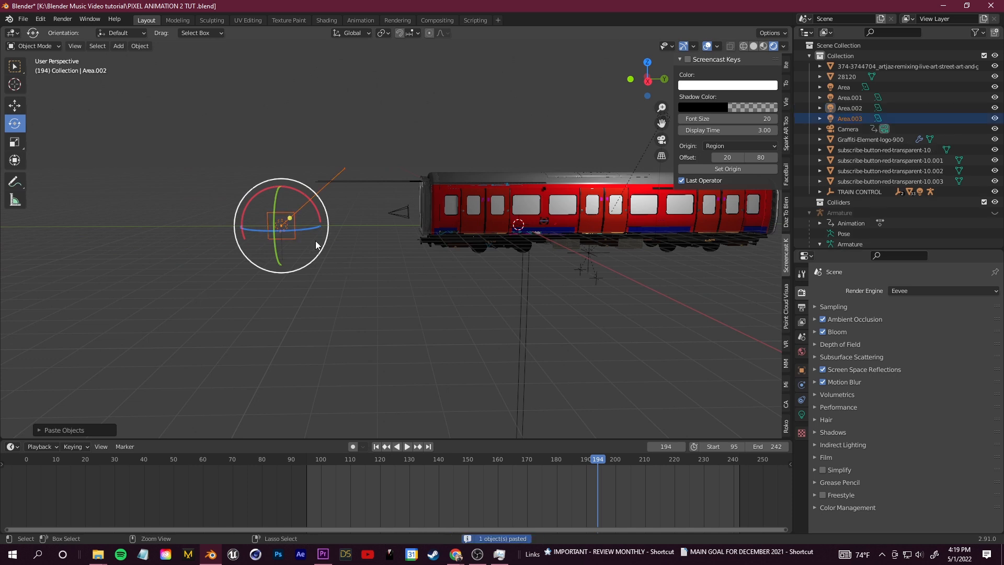
{"action": "left_click", "coordinate": [15, 105]}
{"action": "left_click_drag", "start_coordinate": [310, 228], "coordinate": [71, 230]}
{"action": "key", "text": "ctrl+v"}
{"action": "key", "text": "ctrl+v"}
{"action": "middle_click_drag", "start_coordinate": [71, 230], "coordinate": [439, 270]}
- Select all six area lights, return to frame 95 and turn on auto keying
{"action": "left_click_drag", "start_coordinate": [202, 175], "coordinate": [573, 373]}
{"action": "middle_click_drag", "start_coordinate": [573, 372], "coordinate": [362, 310]}
{"action": "left_click", "coordinate": [306, 485]}
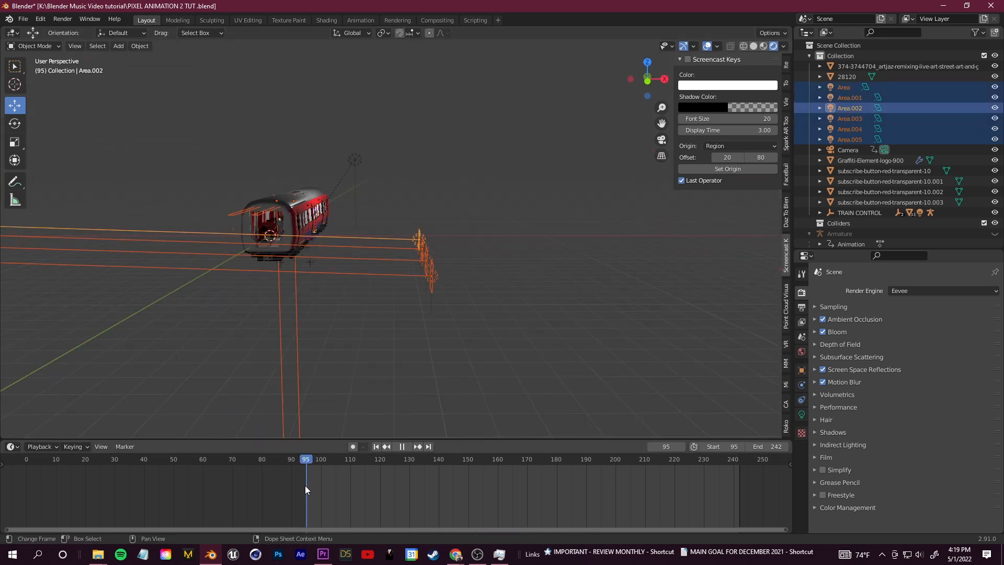
{"action": "left_click_drag", "start_coordinate": [438, 468], "coordinate": [306, 476]}
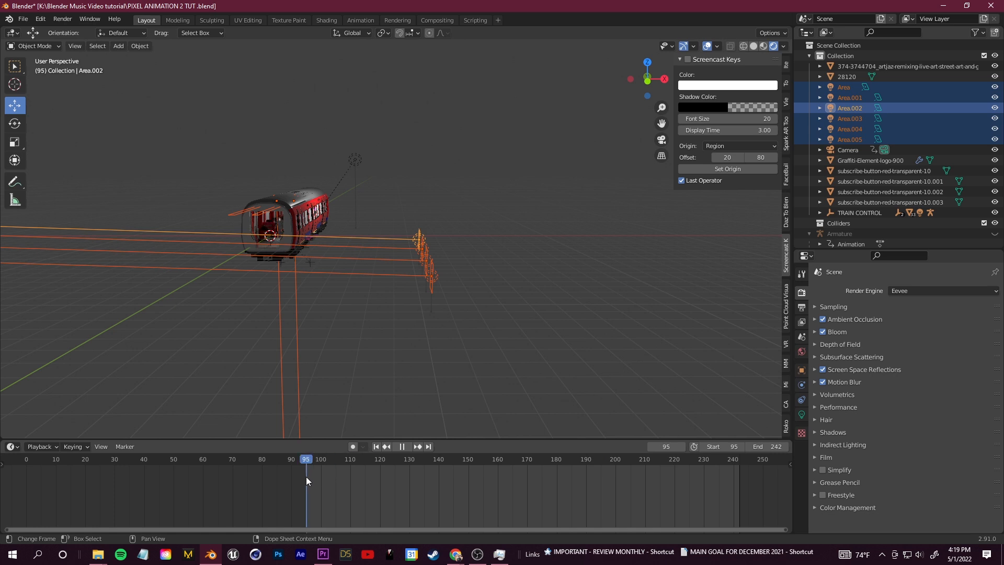
{"action": "left_click", "coordinate": [352, 450]}
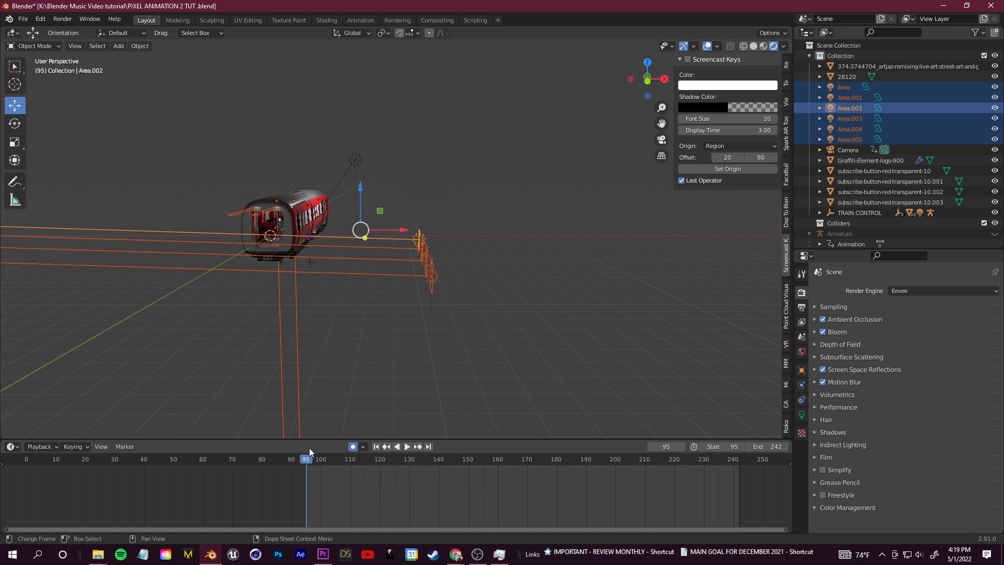
- At about frame 152, key the selected lights by moving them along the Y axis past the train's rear end
{"action": "left_click_drag", "start_coordinate": [307, 462], "coordinate": [474, 479]}
{"action": "middle_click_drag", "start_coordinate": [475, 255], "coordinate": [284, 290]}
{"action": "left_click_drag", "start_coordinate": [286, 289], "coordinate": [703, 277]}
{"action": "key", "text": "space"}
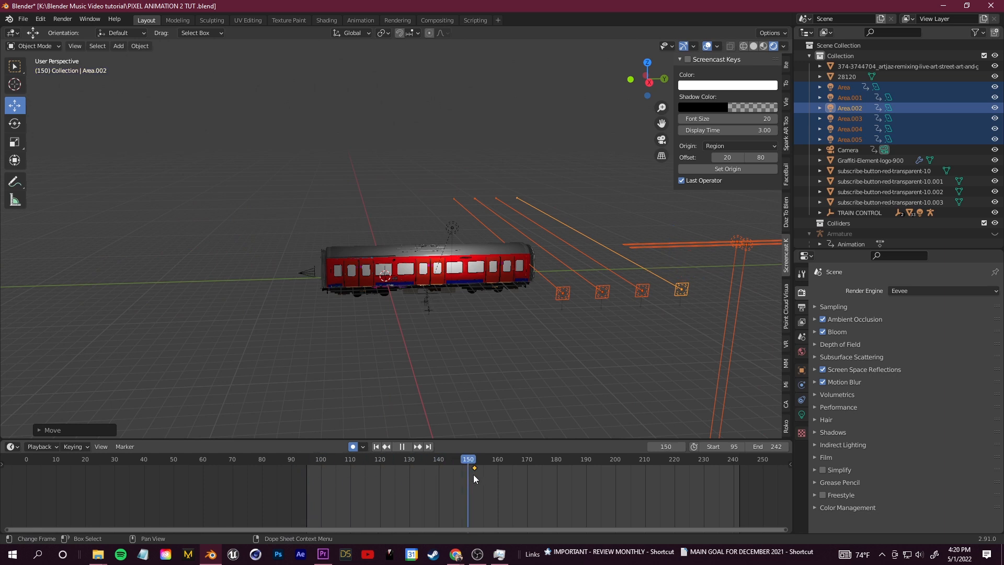
- At frame 96, key the selected lights by moving them back along the Y axis beyond the train's front end
{"action": "key", "text": "space"}
{"action": "left_click_drag", "start_coordinate": [340, 474], "coordinate": [309, 481]}
{"action": "left_click_drag", "start_coordinate": [707, 271], "coordinate": [201, 336]}
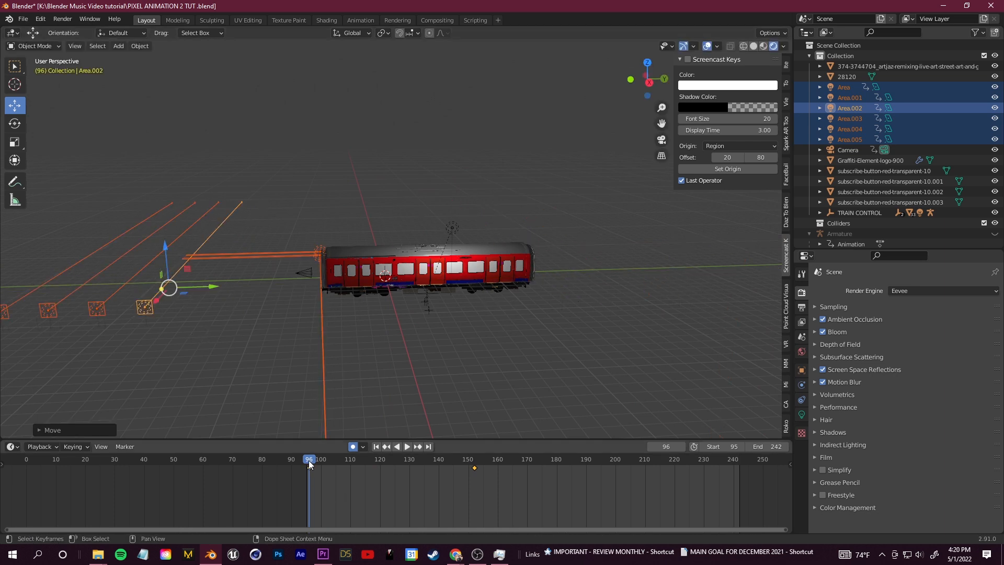
- Play and scrub the animation around frames 100 to 121 to examine how the moving lights affect the carriage interior and character
{"action": "left_click", "coordinate": [407, 447]}
{"action": "left_click_drag", "start_coordinate": [468, 459], "coordinate": [352, 464]}
{"action": "mouse_move", "coordinate": [340, 319]}
{"action": "middle_mouse_down"}
{"action": "mouse_move", "coordinate": [172, 335]}
{"action": "mouse_move", "coordinate": [367, 298]}
{"action": "mouse_move", "coordinate": [334, 309]}
{"action": "middle_mouse_up"}
{"action": "mouse_move", "coordinate": [371, 464]}
{"action": "left_mouse_down"}
{"action": "mouse_move", "coordinate": [393, 464]}
{"action": "mouse_move", "coordinate": [383, 463]}
{"action": "left_mouse_up"}
{"action": "scroll", "coordinate": [366, 329], "scroll_direction": "up", "scroll_amount": 3}
{"action": "middle_click_drag", "start_coordinate": [366, 330], "coordinate": [413, 344]}
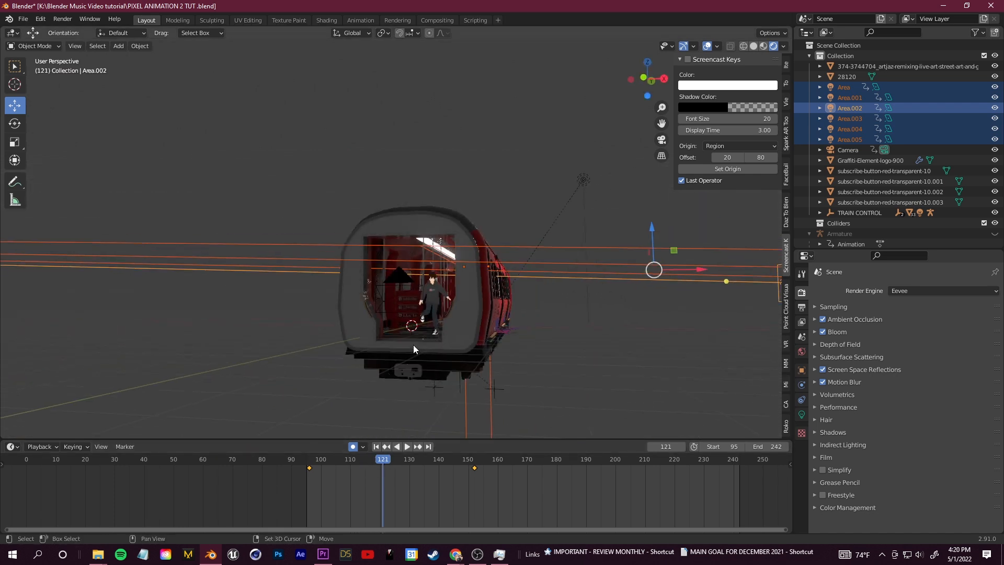
{"action": "scroll", "coordinate": [459, 358], "scroll_direction": "up", "scroll_amount": 5}
{"action": "middle_click_drag", "start_coordinate": [480, 383], "coordinate": [340, 230], "text": "shift"}
{"action": "left_click_drag", "start_coordinate": [328, 467], "coordinate": [354, 468]}
{"action": "middle_click_drag", "start_coordinate": [353, 341], "coordinate": [450, 212]}
- Select the carriage's main body windows and set their Glass material's roughness to 0
{"action": "left_click", "coordinate": [468, 177]}
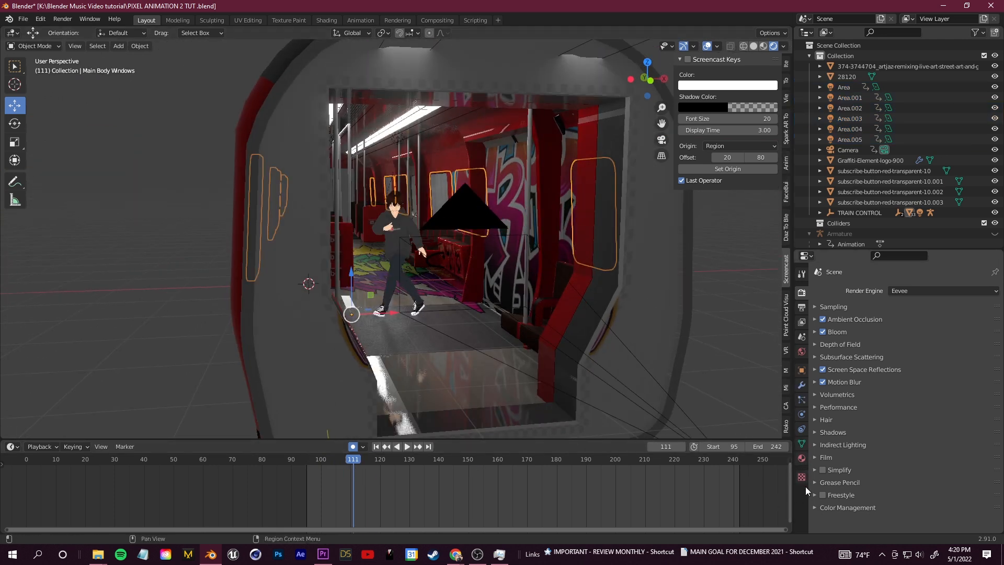
{"action": "left_click", "coordinate": [801, 458]}
{"action": "left_click_drag", "start_coordinate": [921, 465], "coordinate": [893, 466]}
{"action": "scroll", "coordinate": [632, 372], "scroll_direction": "down", "scroll_amount": 3}
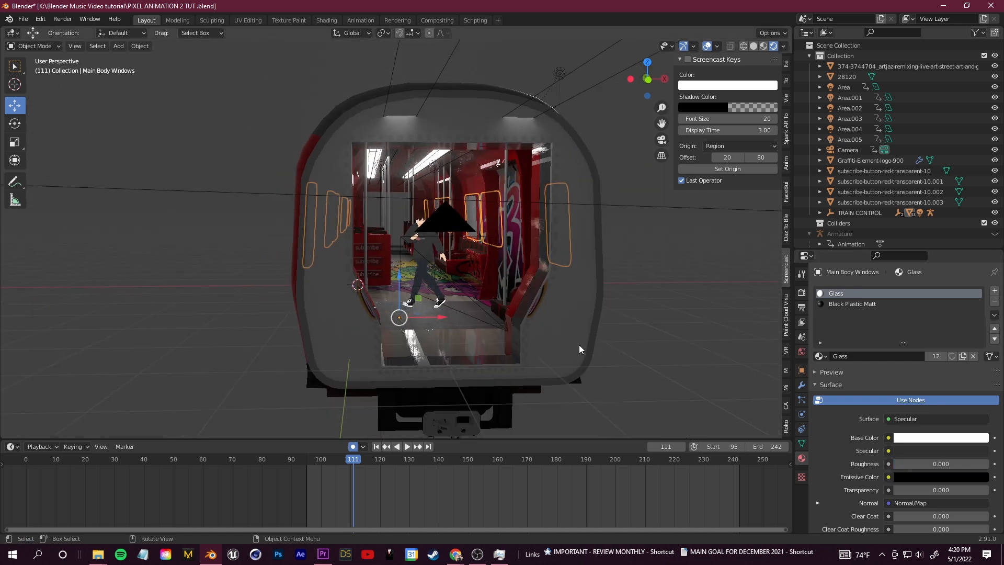
- Select the four side area lights and delete their movement keyframes
{"action": "middle_click_drag", "start_coordinate": [578, 350], "coordinate": [554, 334]}
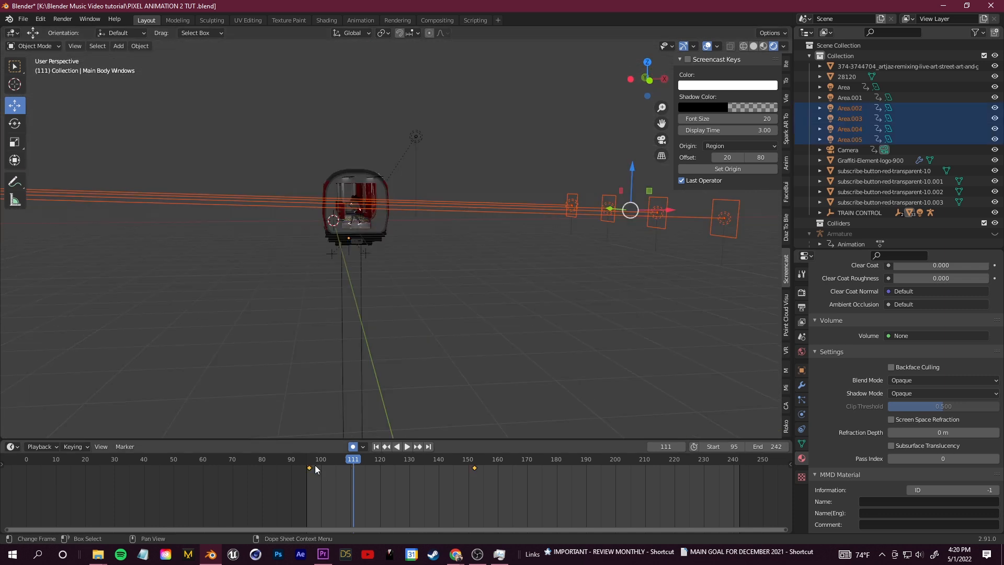
{"action": "left_click", "coordinate": [309, 473]}
{"action": "key", "text": "space"}
{"action": "key", "text": "Escape"}
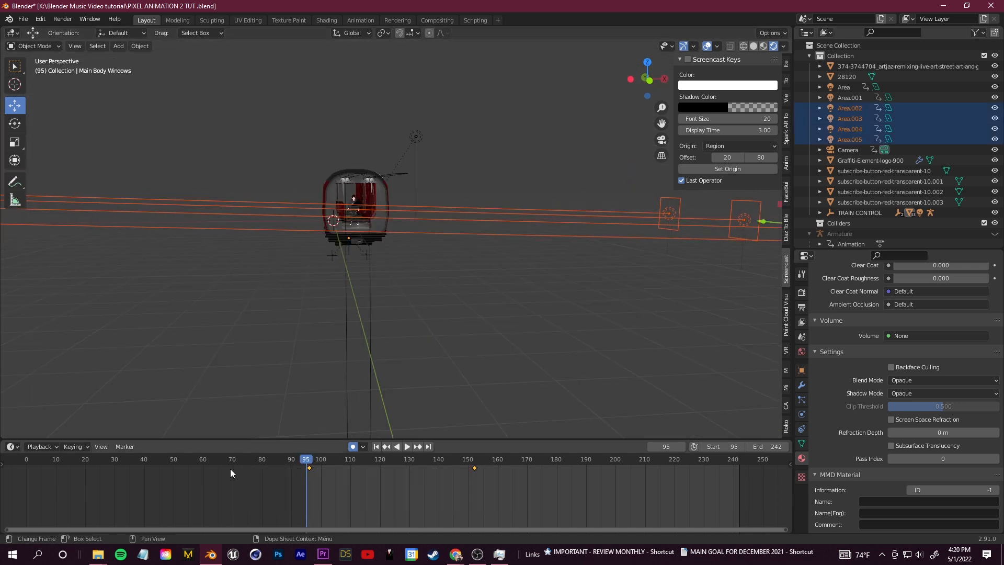
{"action": "right_click", "coordinate": [318, 473]}
{"action": "left_click", "coordinate": [376, 478]}
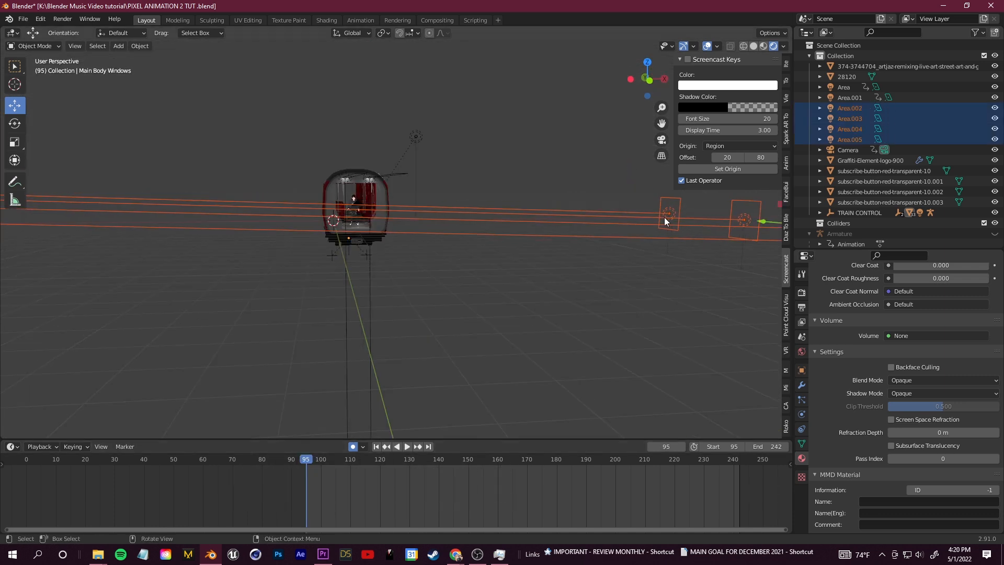
- At frame 95, move the four side lights about 5.2 m along X toward the train and about 3.8 m along Y
{"action": "left_click_drag", "start_coordinate": [588, 113], "coordinate": [491, 109]}
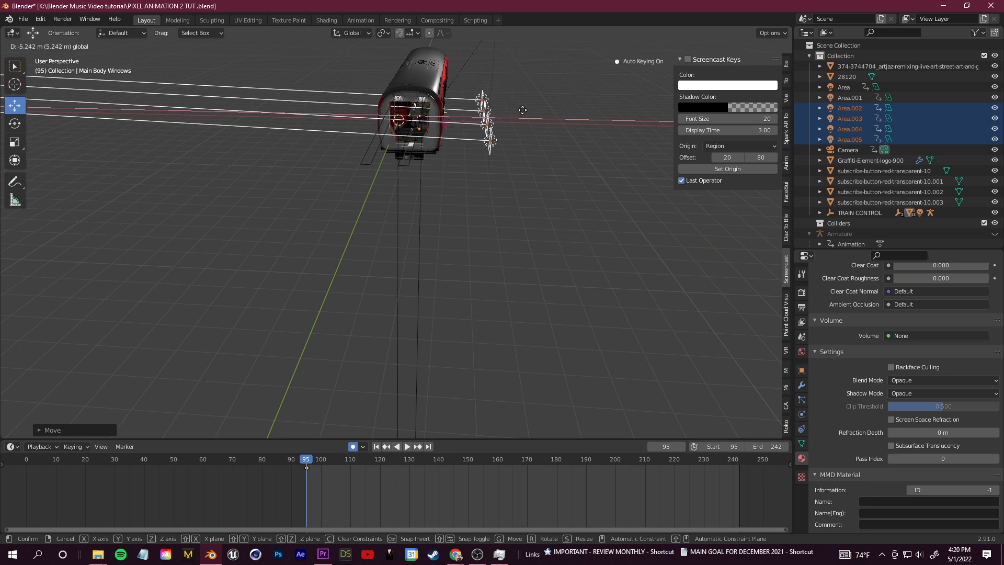
{"action": "scroll", "coordinate": [459, 103], "scroll_direction": "up", "scroll_amount": 3}
{"action": "middle_click_drag", "start_coordinate": [459, 103], "coordinate": [404, 288], "text": "shift"}
{"action": "scroll", "coordinate": [404, 291], "scroll_direction": "up", "scroll_amount": 5}
{"action": "middle_click_drag", "start_coordinate": [497, 344], "coordinate": [351, 257], "text": "shift"}
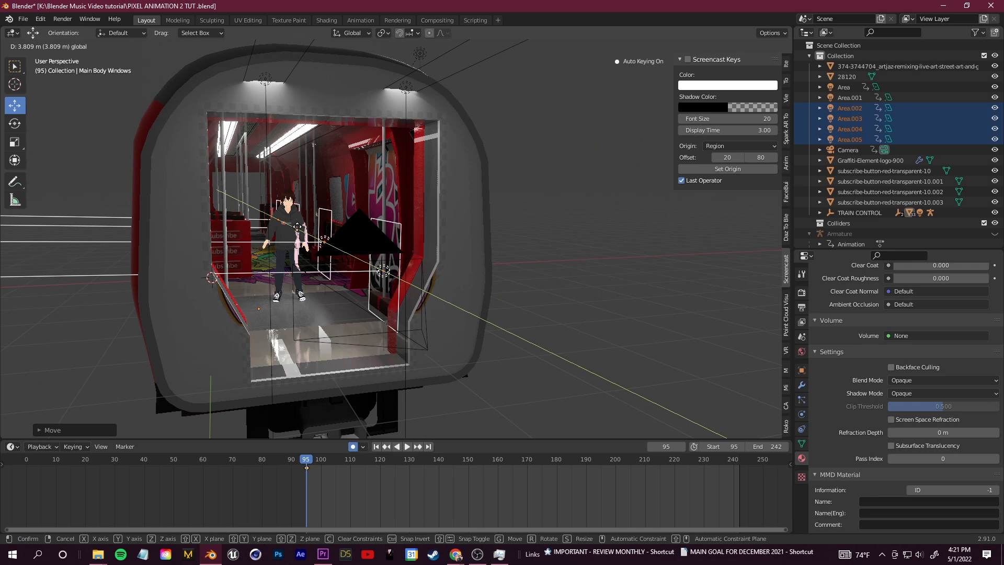
- Adjust the four side lights' position inside the carriage so they sit beside the character
{"action": "scroll", "coordinate": [292, 235], "scroll_direction": "up", "scroll_amount": 5}
{"action": "scroll", "coordinate": [291, 235], "scroll_direction": "up", "scroll_amount": 1}
{"action": "scroll", "coordinate": [314, 228], "scroll_direction": "down", "scroll_amount": 4}
{"action": "middle_click_drag", "start_coordinate": [340, 218], "coordinate": [303, 235]}
{"action": "middle_click_drag", "start_coordinate": [447, 134], "coordinate": [571, 437], "text": "shift"}
{"action": "middle_click_drag", "start_coordinate": [408, 316], "coordinate": [417, 291]}
{"action": "mouse_move", "coordinate": [435, 228]}
{"action": "middle_mouse_down"}
{"action": "mouse_move", "coordinate": [456, 213]}
{"action": "mouse_move", "coordinate": [437, 227]}
{"action": "middle_mouse_up"}
{"action": "key", "text": "g"}
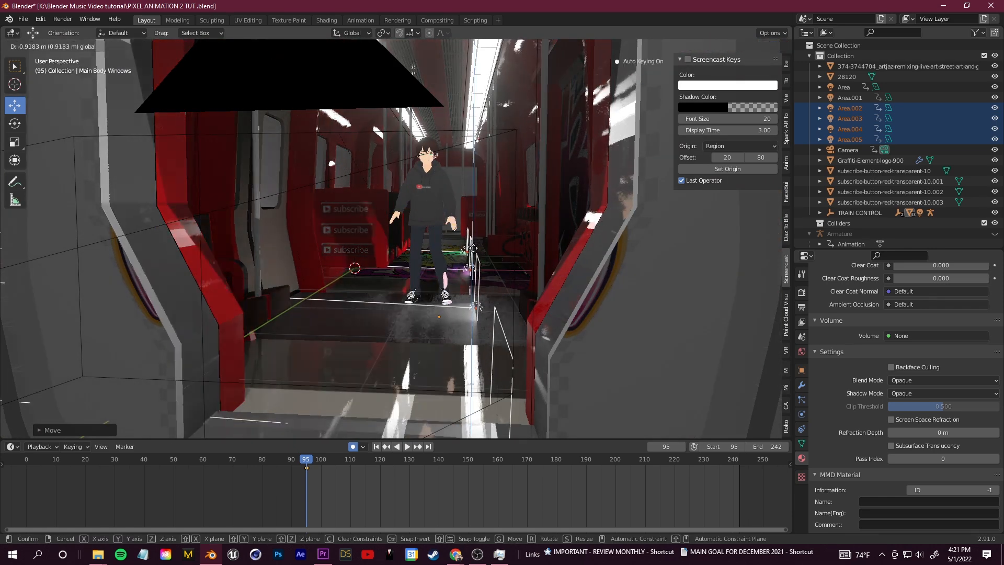
{"action": "right_click", "coordinate": [440, 163]}
- Select the character's body and choose its N00_005_01_Tops_01_CLOTH material slot
{"action": "middle_click_drag", "start_coordinate": [381, 246], "coordinate": [425, 209]}
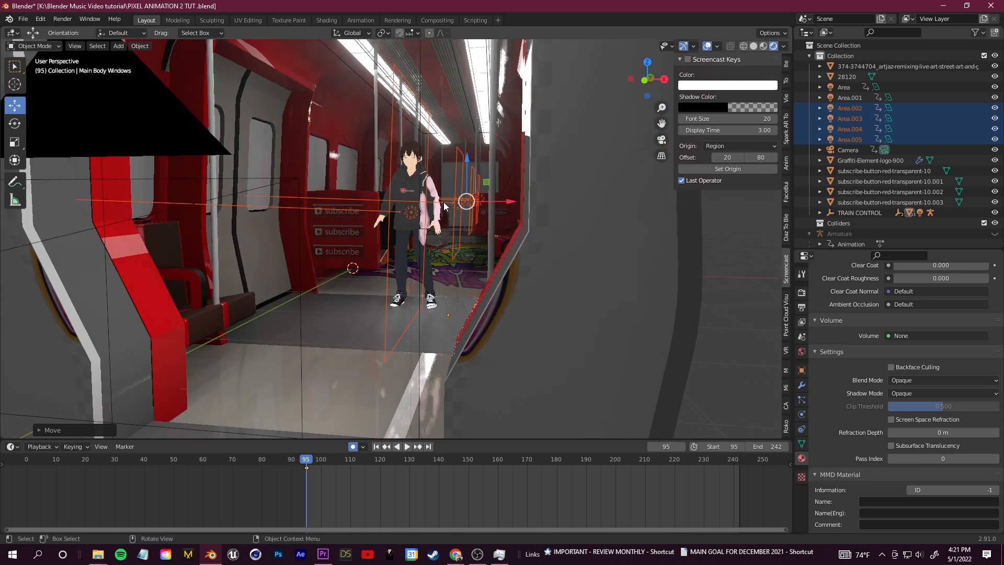
{"action": "mouse_move", "coordinate": [408, 282]}
{"action": "middle_mouse_down"}
{"action": "mouse_move", "coordinate": [416, 279]}
{"action": "mouse_move", "coordinate": [407, 278]}
{"action": "middle_mouse_up"}
{"action": "left_click", "coordinate": [405, 208]}
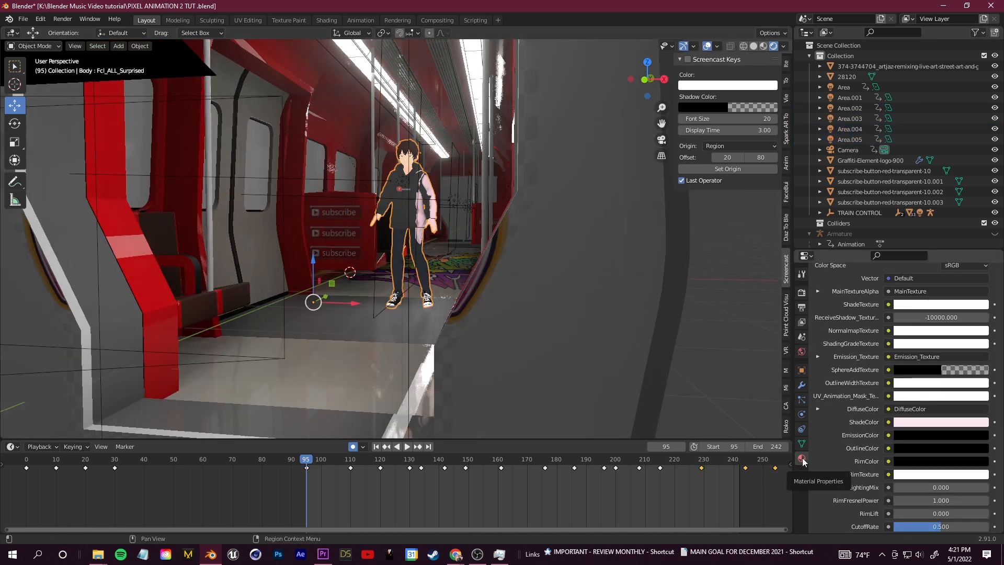
{"action": "scroll", "coordinate": [839, 468], "scroll_direction": "up", "scroll_amount": 10}
{"action": "scroll", "coordinate": [941, 314], "scroll_direction": "up", "scroll_amount": 5}
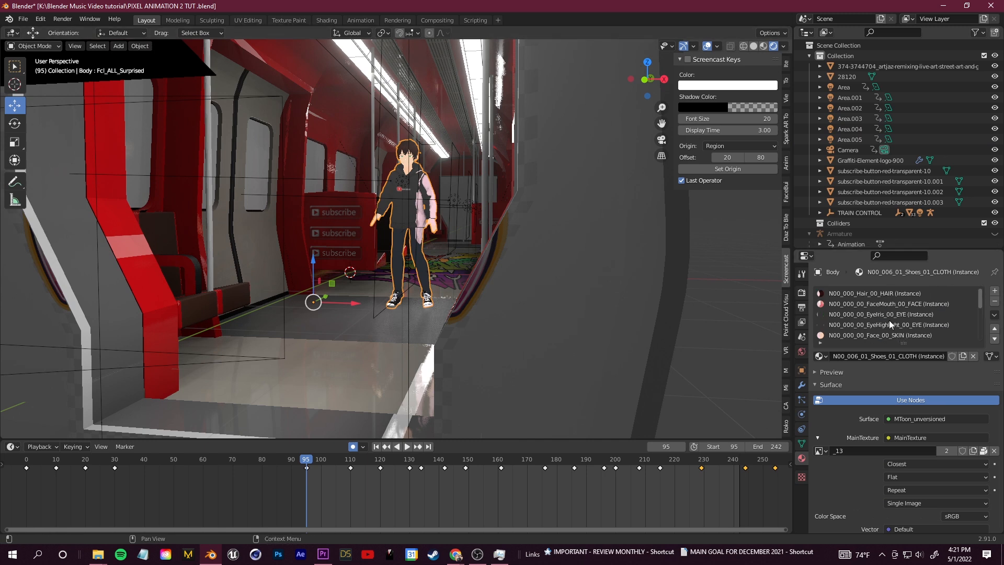
{"action": "scroll", "coordinate": [889, 320], "scroll_direction": "down", "scroll_amount": 5}
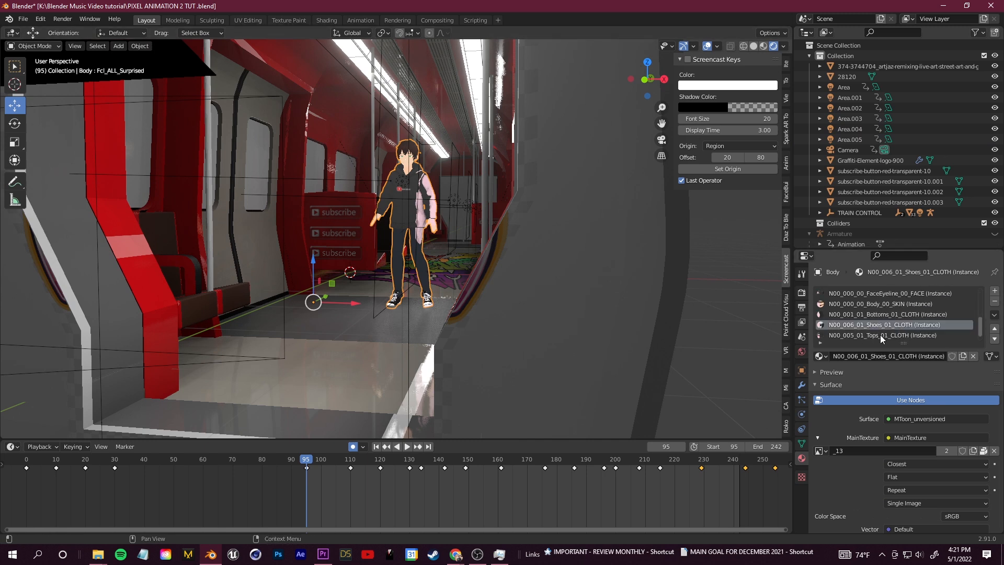
{"action": "scroll", "coordinate": [892, 332], "scroll_direction": "down", "scroll_amount": 1}
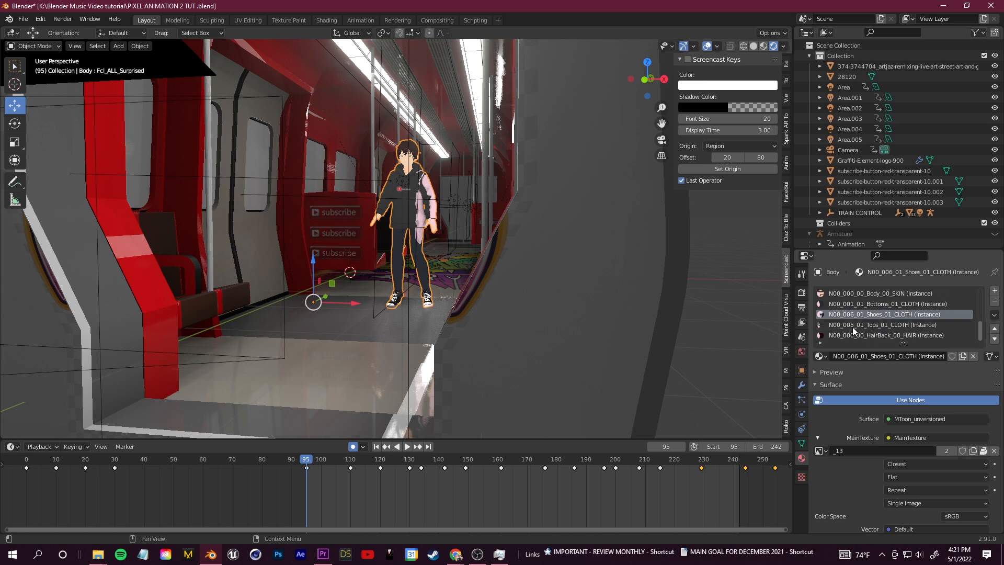
{"action": "left_click", "coordinate": [852, 325]}
- Change the tops material's ShadeColor to a saturated red
{"action": "scroll", "coordinate": [848, 425], "scroll_direction": "down", "scroll_amount": 2}
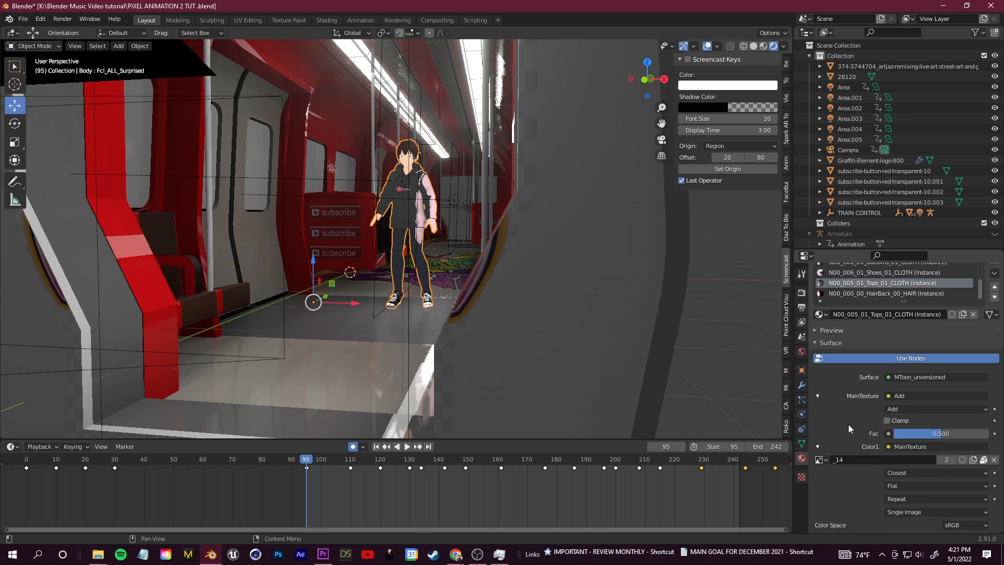
{"action": "scroll", "coordinate": [848, 424], "scroll_direction": "down", "scroll_amount": 10}
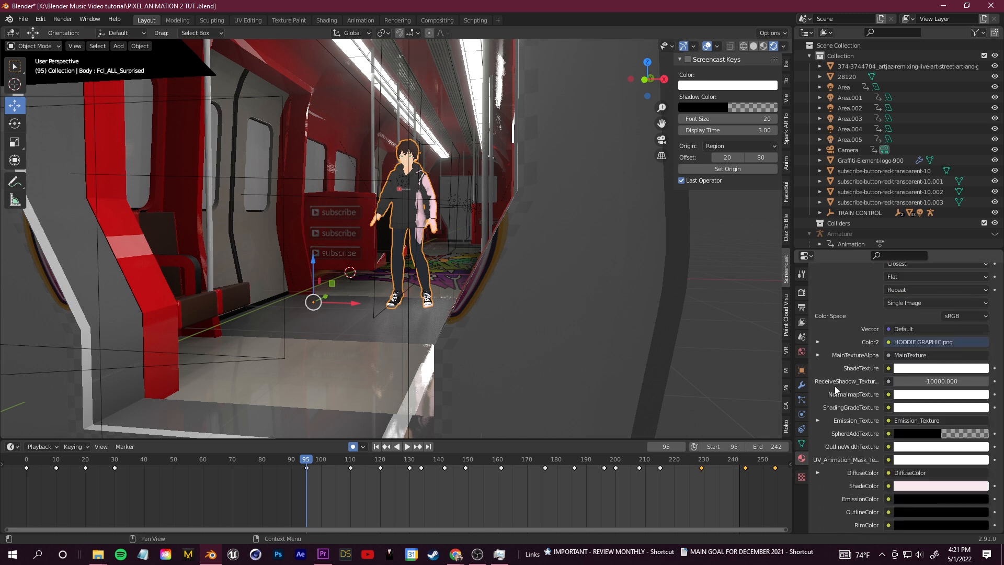
{"action": "scroll", "coordinate": [835, 389], "scroll_direction": "down", "scroll_amount": 3}
{"action": "left_click", "coordinate": [900, 424]}
{"action": "left_click_drag", "start_coordinate": [965, 341], "coordinate": [934, 349]}
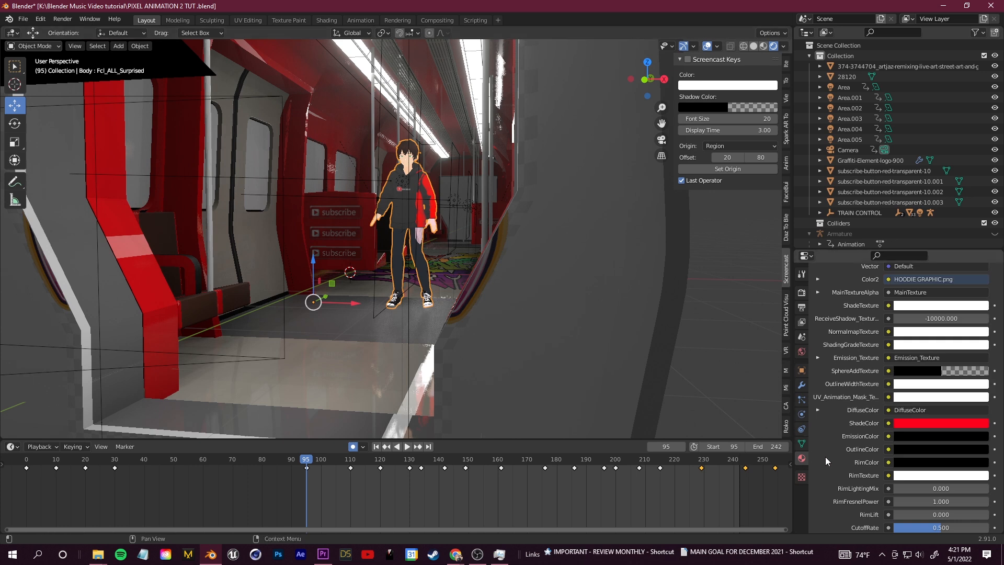
{"action": "scroll", "coordinate": [846, 456], "scroll_direction": "up", "scroll_amount": 12}
{"action": "scroll", "coordinate": [879, 340], "scroll_direction": "up", "scroll_amount": 2}
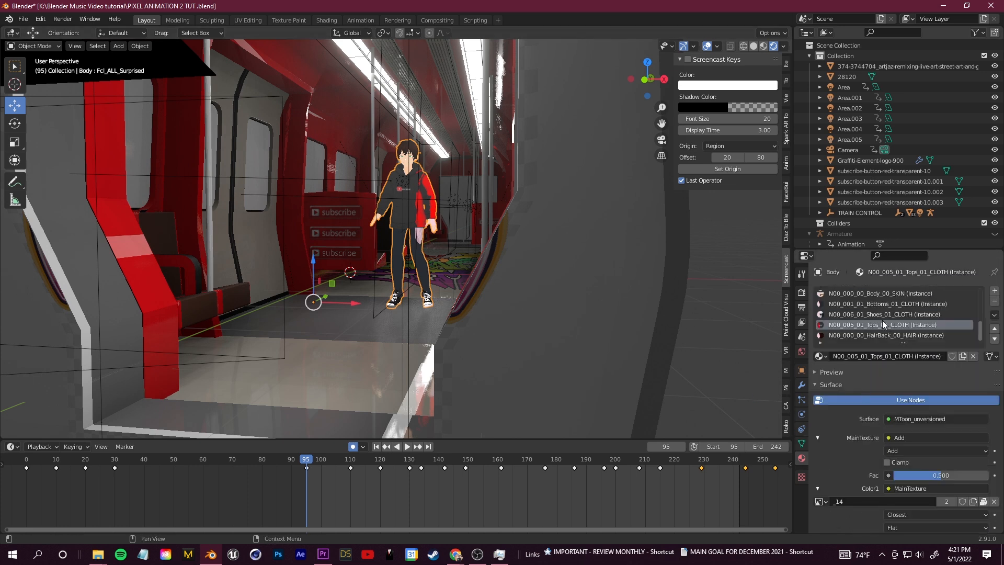
- Select only the Area.005 light and set its power to 6.5 W
{"action": "middle_click_drag", "start_coordinate": [365, 167], "coordinate": [372, 171]}
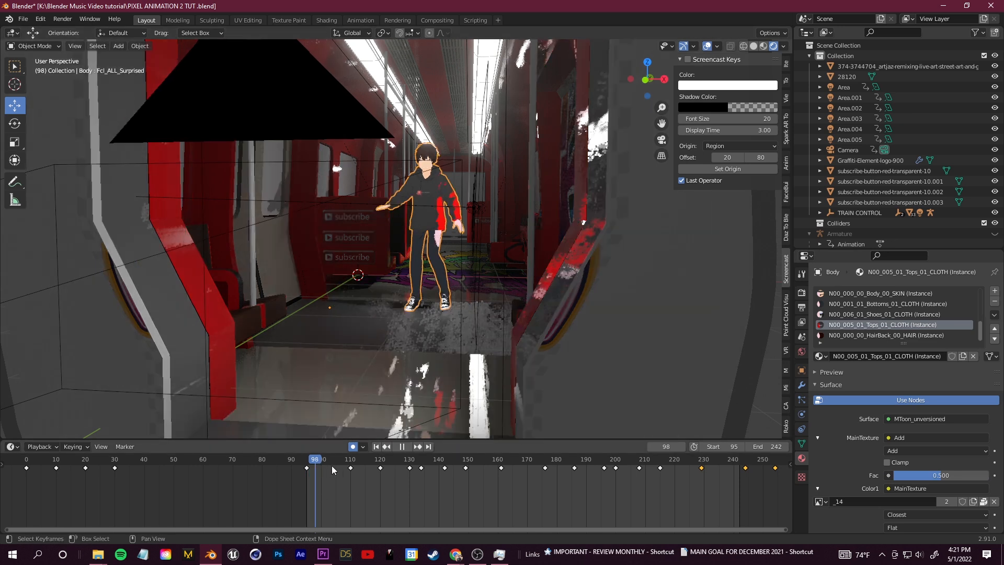
{"action": "scroll", "coordinate": [418, 267], "scroll_direction": "down", "scroll_amount": 8}
{"action": "middle_click_drag", "start_coordinate": [419, 267], "coordinate": [437, 278]}
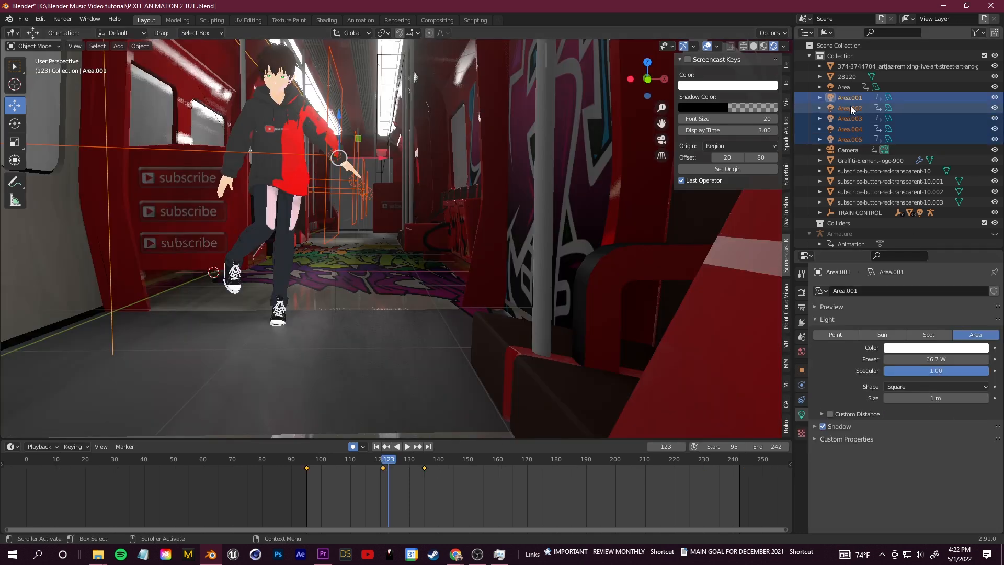
{"action": "left_click", "coordinate": [850, 139]}
{"action": "left_click_drag", "start_coordinate": [936, 360], "coordinate": [910, 359]}
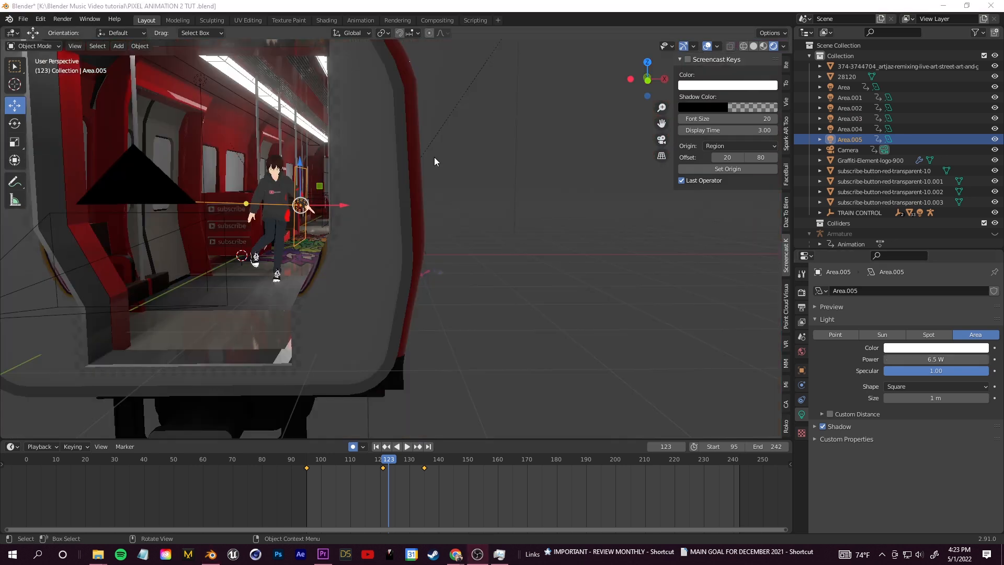
- View the scene through the camera and check the character's body at frames 103 and 104
{"action": "left_click", "coordinate": [658, 141]}
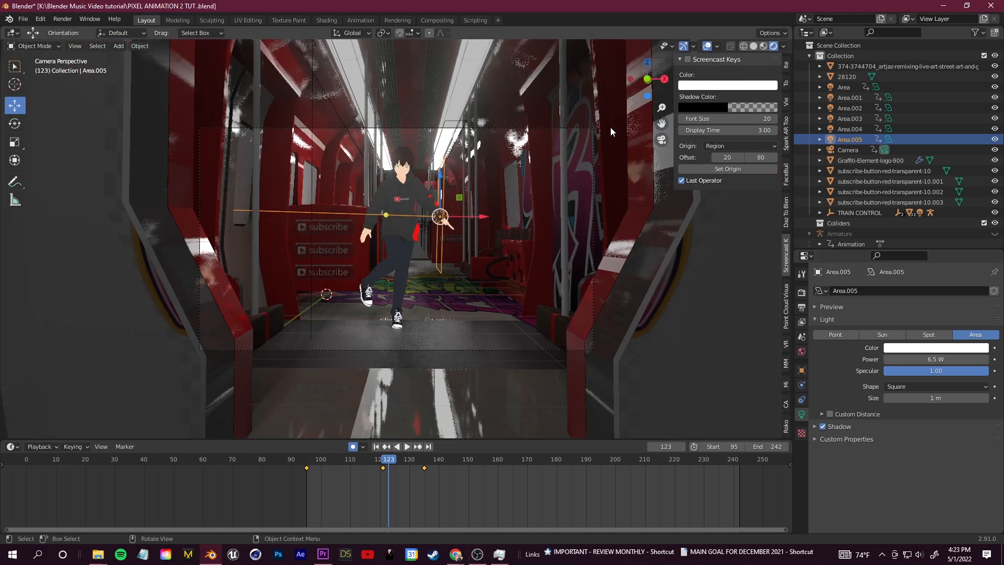
{"action": "left_click_drag", "start_coordinate": [399, 456], "coordinate": [330, 464]}
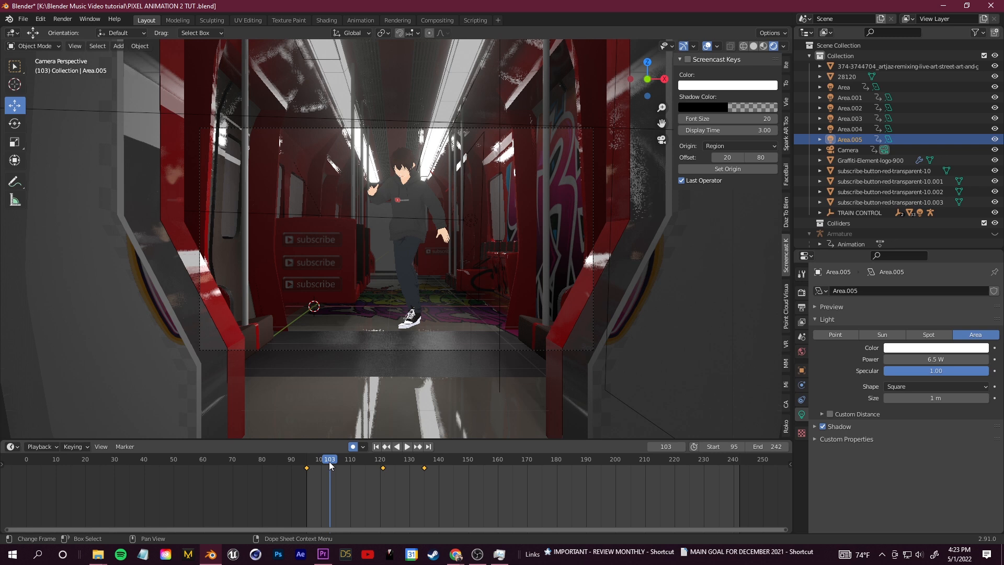
{"action": "left_click", "coordinate": [387, 212]}
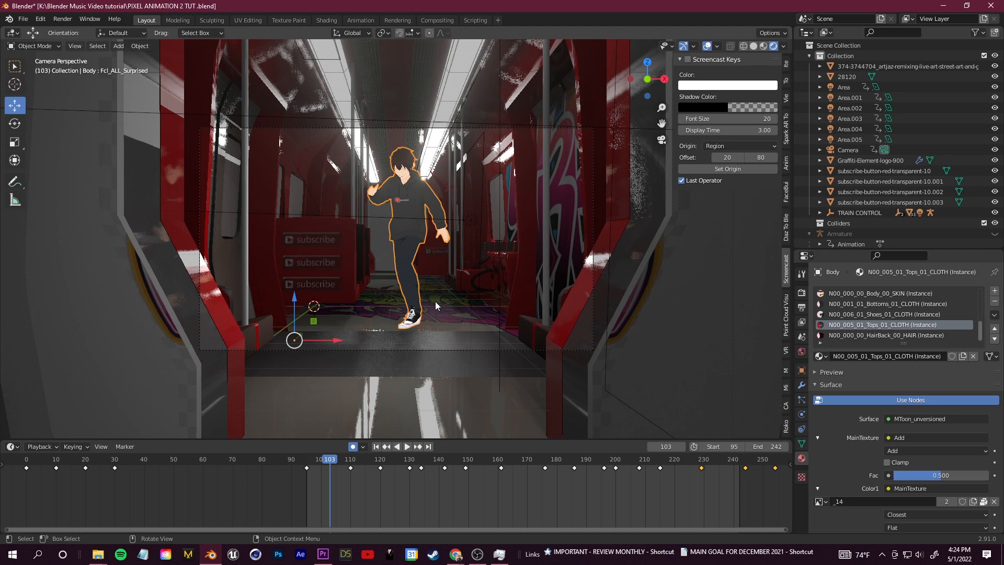
{"action": "key", "text": "Right"}
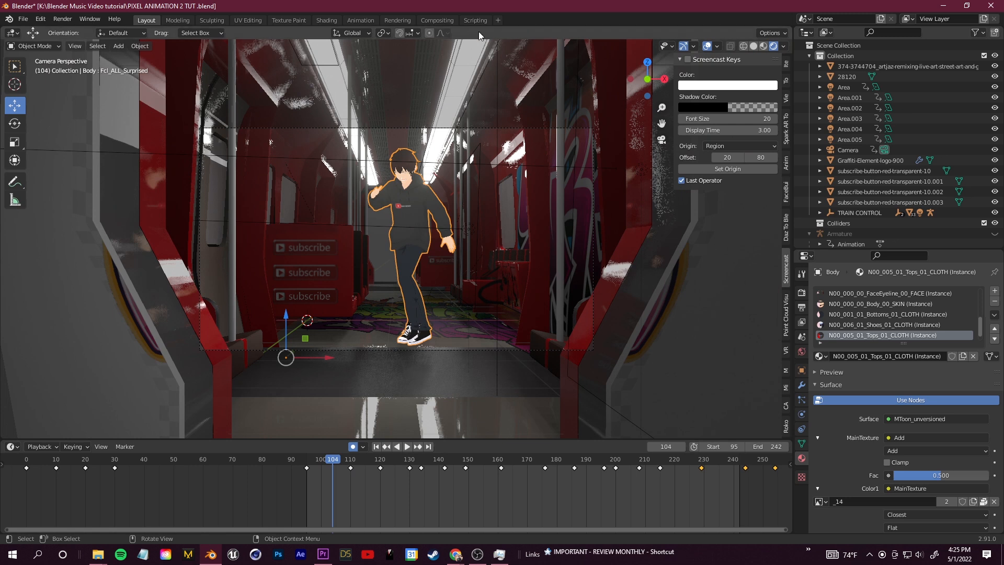
- Open the Compositing workspace and delete the two Scale nodes and the Pixelate node between Render Layers and Composite
{"action": "left_click", "coordinate": [437, 20]}
{"action": "scroll", "coordinate": [476, 290], "scroll_direction": "down", "scroll_amount": 2}
{"action": "left_click_drag", "start_coordinate": [149, 128], "coordinate": [670, 340]}
{"action": "left_click", "coordinate": [560, 248]}
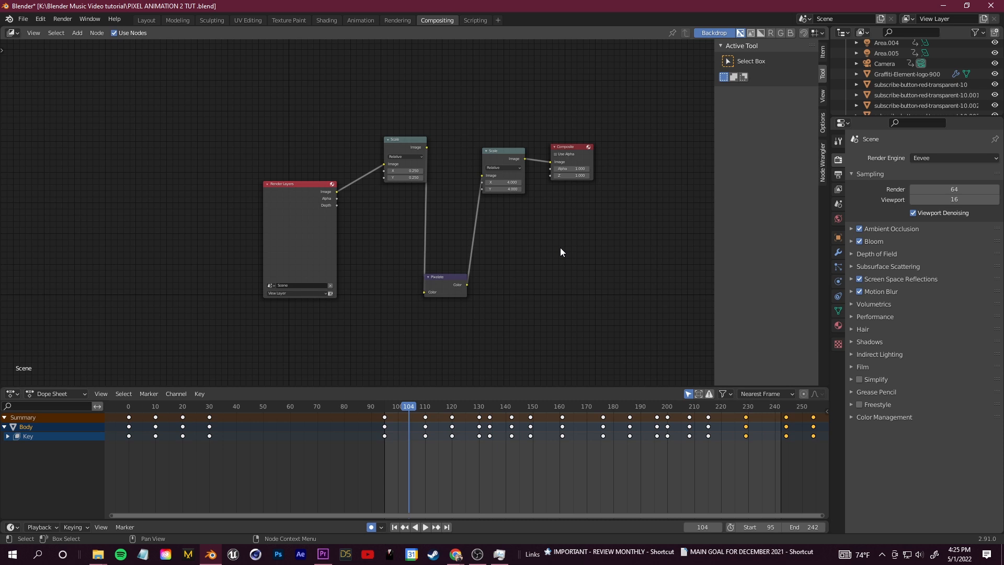
{"action": "left_click_drag", "start_coordinate": [367, 106], "coordinate": [550, 339]}
{"action": "left_click", "coordinate": [506, 320]}
{"action": "scroll", "coordinate": [506, 274], "scroll_direction": "up", "scroll_amount": 2}
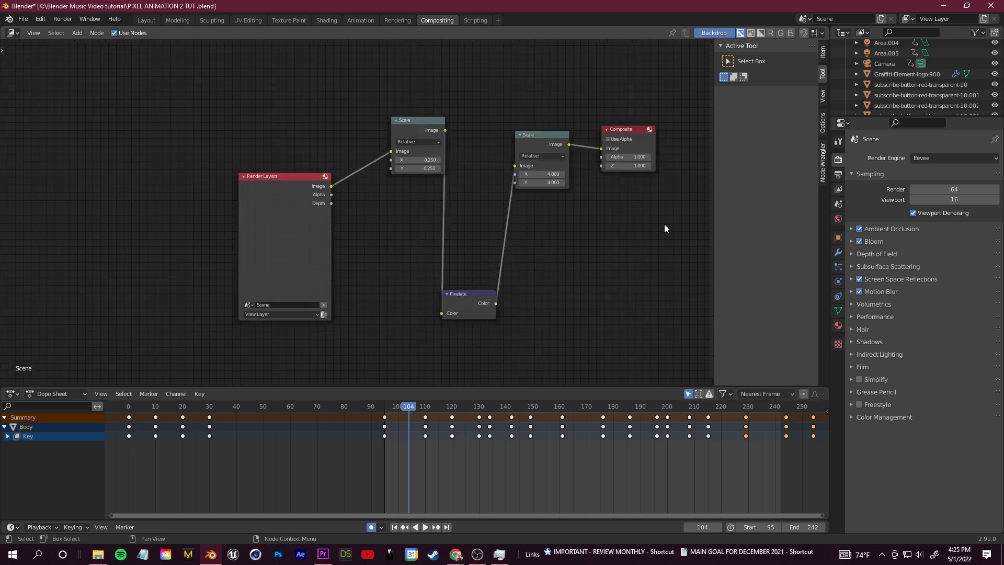
{"action": "scroll", "coordinate": [298, 259], "scroll_direction": "down", "scroll_amount": 1}
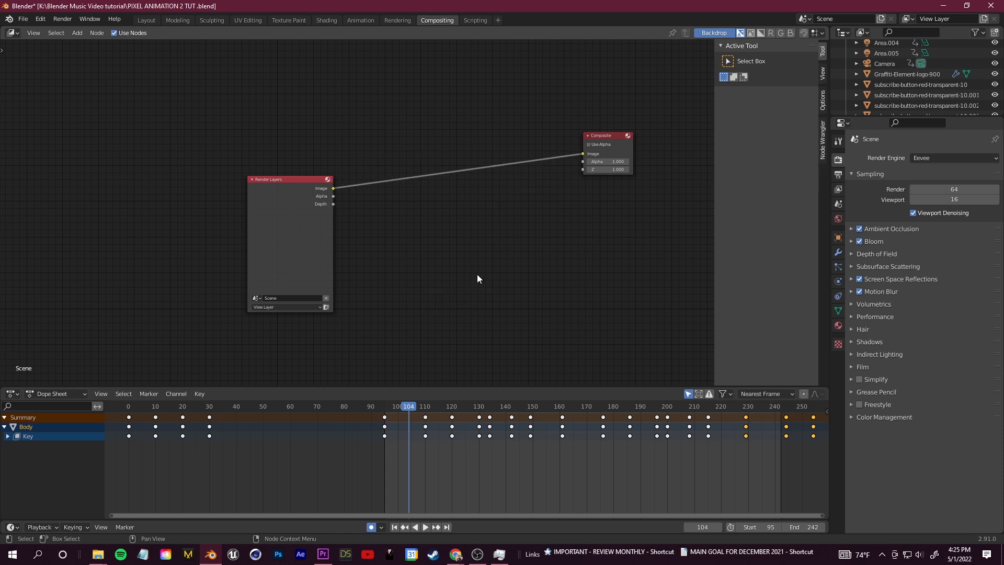
- Add a Scale node and insert it on the link between Render Layers and Composite
{"action": "left_click_drag", "start_coordinate": [441, 284], "coordinate": [544, 252]}
{"action": "key", "text": "shift+a"}
{"action": "left_click", "coordinate": [481, 293]}
{"action": "type", "text": "scale"}
{"action": "left_click", "coordinate": [511, 310]}
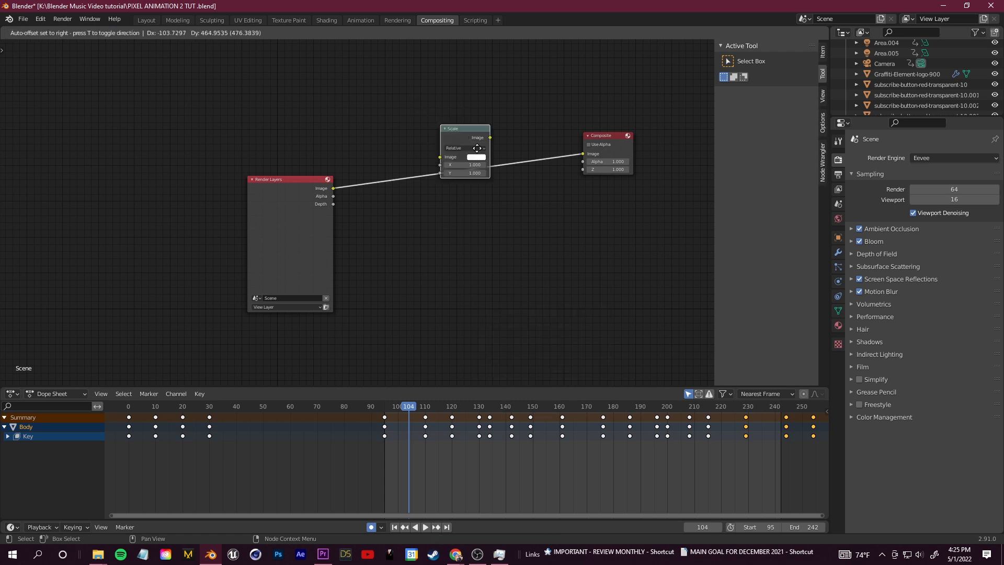
{"action": "left_click", "coordinate": [475, 160]}
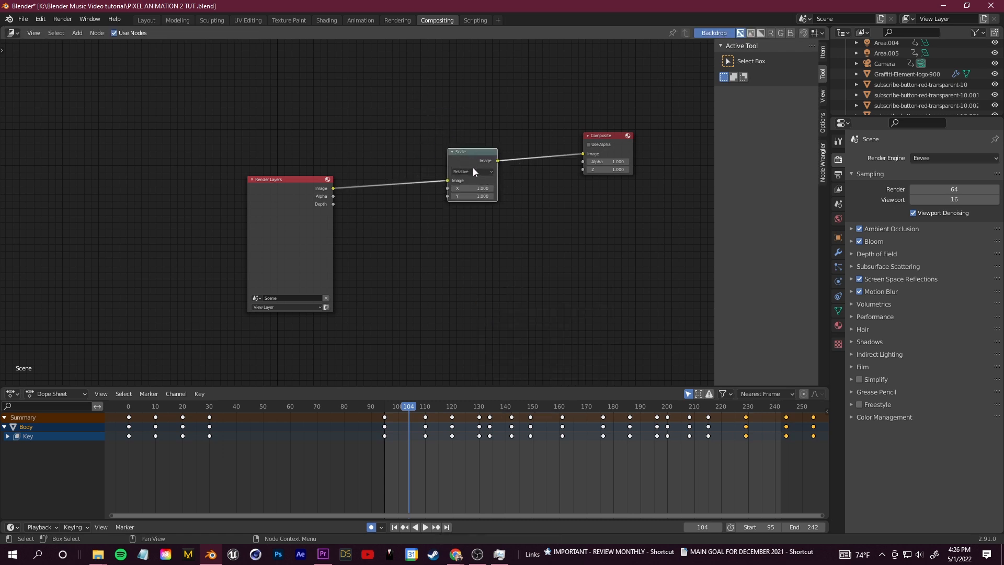
- Duplicate the Scale node and place the copy ahead of Composite, spacing the two Scale nodes apart
{"action": "key", "text": "shift+d"}
{"action": "left_click", "coordinate": [506, 227]}
{"action": "mouse_move", "coordinate": [427, 142]}
{"action": "left_mouse_down"}
{"action": "mouse_move", "coordinate": [514, 182]}
{"action": "mouse_move", "coordinate": [440, 147]}
{"action": "left_mouse_up"}
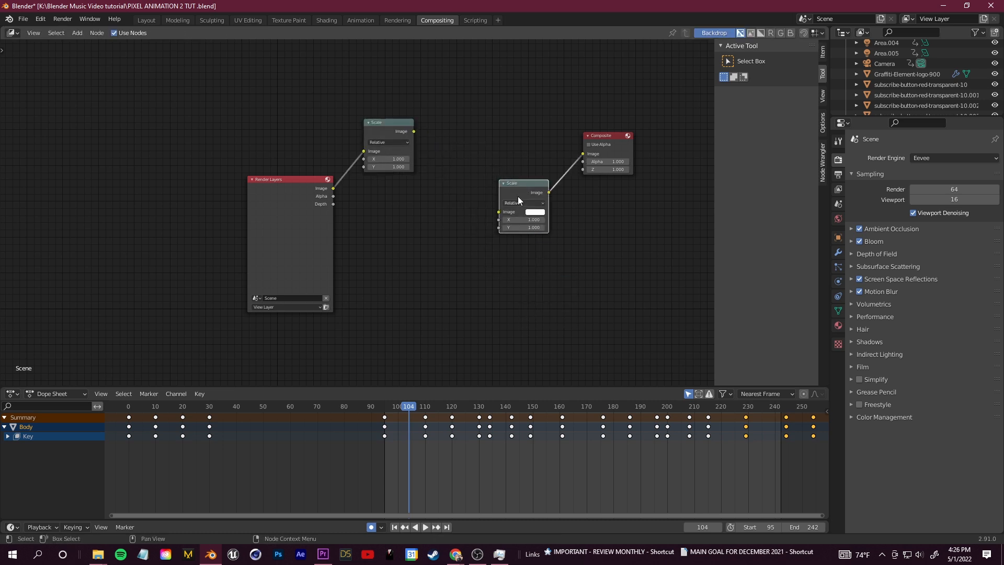
{"action": "left_click_drag", "start_coordinate": [518, 197], "coordinate": [554, 257]}
{"action": "left_click_drag", "start_coordinate": [388, 112], "coordinate": [387, 112]}
- Add a Pixelate node, connect it between the two Scale nodes and arrange the node chain
{"action": "left_click_drag", "start_coordinate": [439, 274], "coordinate": [459, 240]}
{"action": "key", "text": "shift+a"}
{"action": "type", "text": "pixel"}
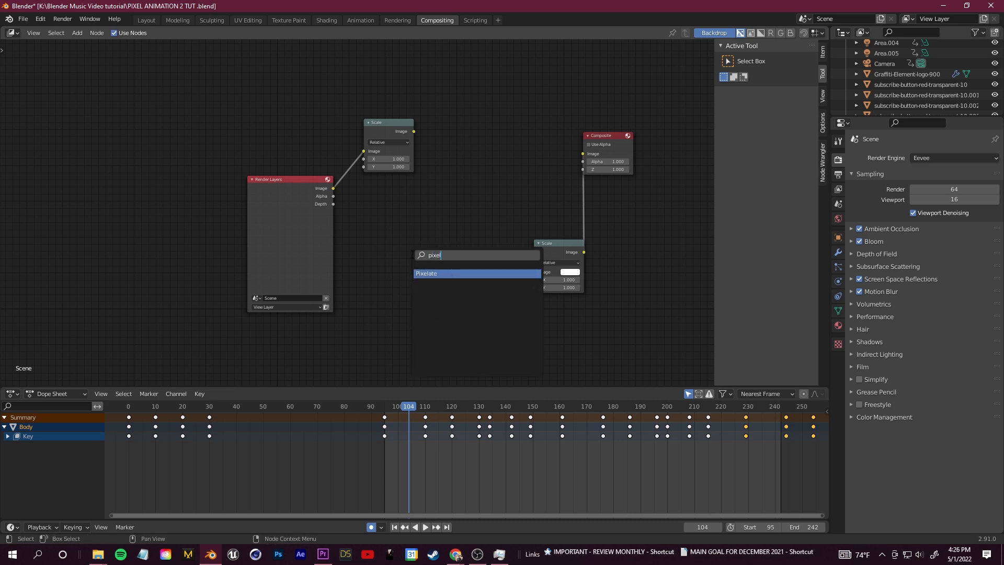
{"action": "key", "text": "Return"}
{"action": "left_click", "coordinate": [494, 209]}
{"action": "left_click_drag", "start_coordinate": [403, 127], "coordinate": [453, 203]}
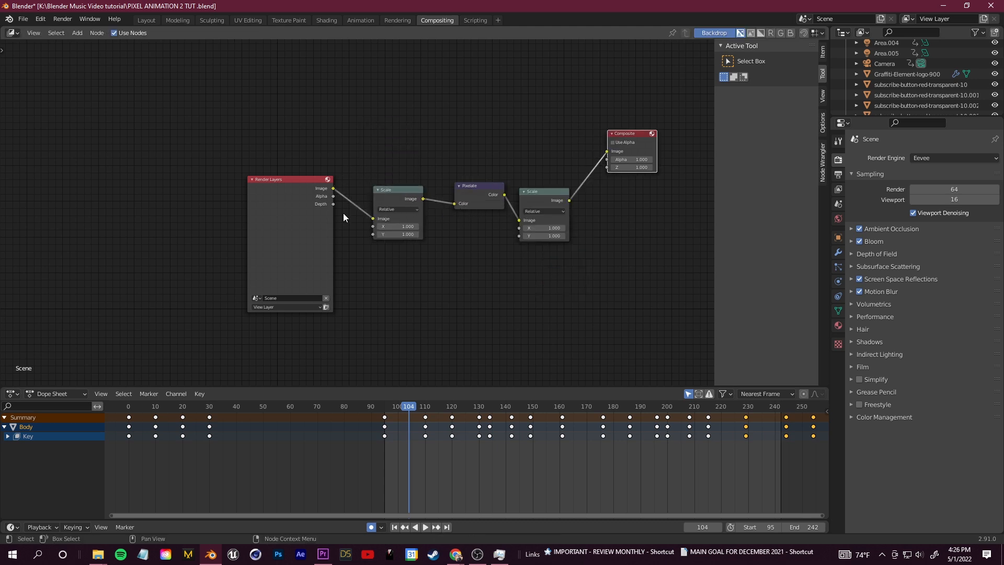
- Set the first Scale node's X and Y to 0.25
{"action": "scroll", "coordinate": [438, 305], "scroll_direction": "up", "scroll_amount": 3}
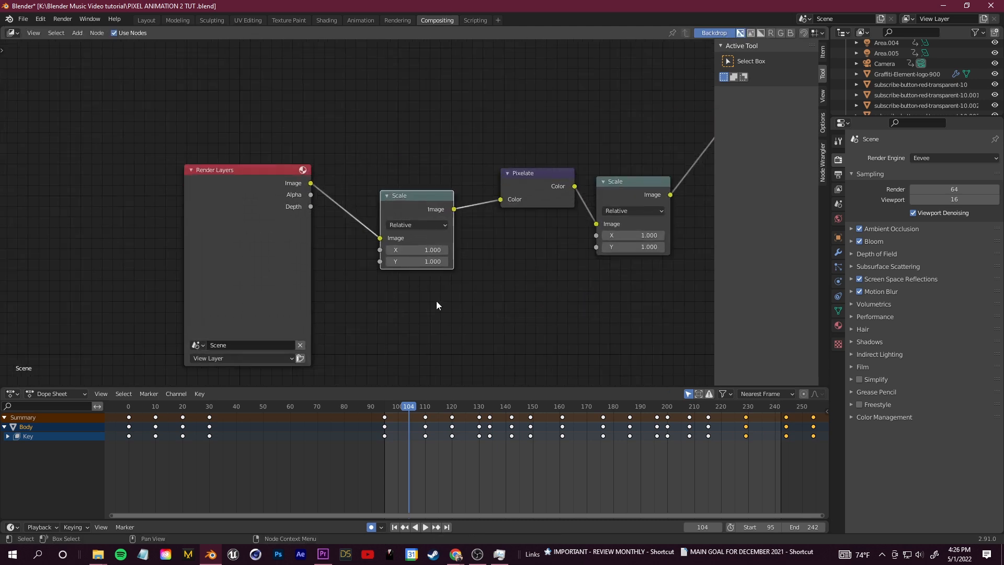
{"action": "middle_click_drag", "start_coordinate": [504, 284], "coordinate": [459, 277]}
{"action": "left_click", "coordinate": [373, 243]}
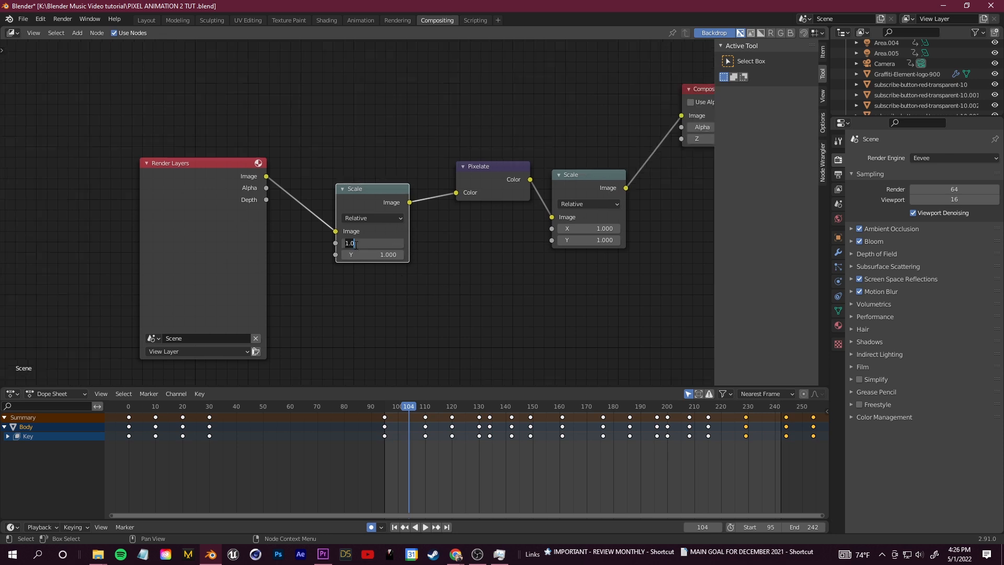
{"action": "type", "text": "0.25"}
{"action": "key", "text": "Tab"}
{"action": "type", "text": "0.2"}
- Set the second Scale node's X and Y to 4
{"action": "left_click", "coordinate": [605, 229]}
{"action": "type", "text": "4"}
{"action": "key", "text": "Tab"}
{"action": "type", "text": "4"}
{"action": "key", "text": "Return"}
- Render frame 95 as a still image and examine the pixelation up close and at full view
{"action": "left_click", "coordinate": [63, 19]}
{"action": "left_click", "coordinate": [72, 31]}
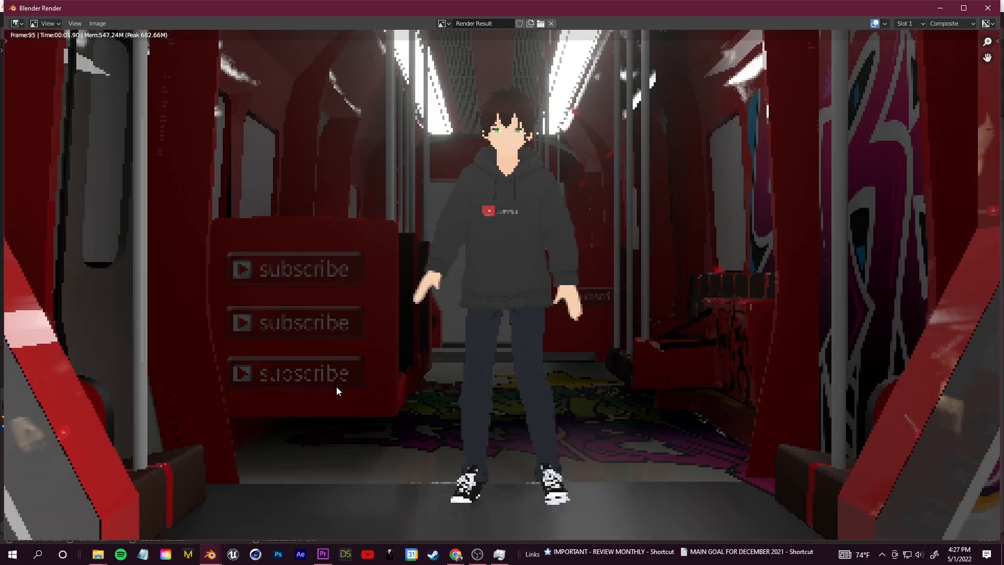
{"action": "scroll", "coordinate": [416, 282], "scroll_direction": "up", "scroll_amount": 5}
{"action": "scroll", "coordinate": [450, 367], "scroll_direction": "down", "scroll_amount": 8}
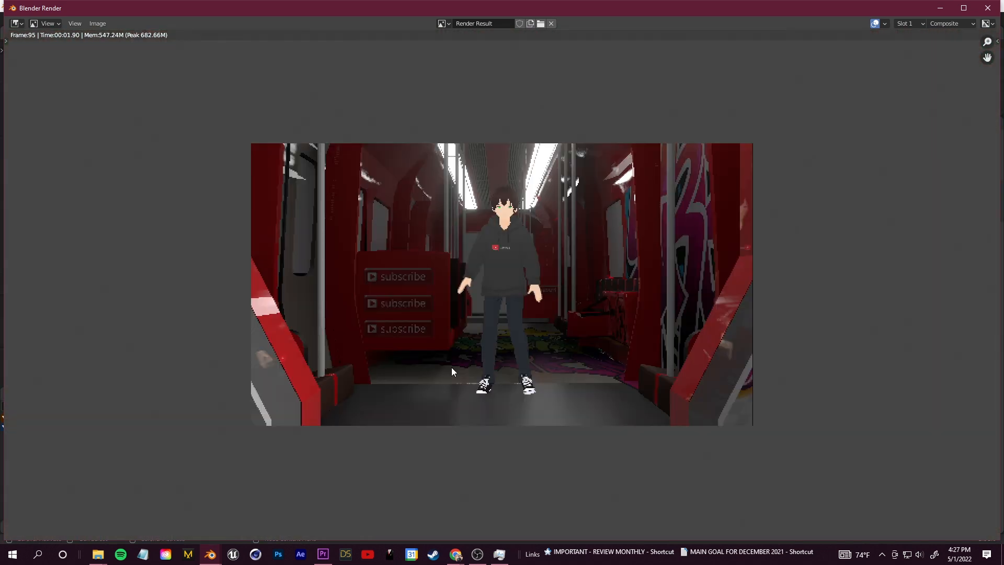
{"action": "scroll", "coordinate": [454, 301], "scroll_direction": "up", "scroll_amount": 4}
{"action": "scroll", "coordinate": [455, 271], "scroll_direction": "down", "scroll_amount": 4}
{"action": "left_click", "coordinate": [988, 8]}
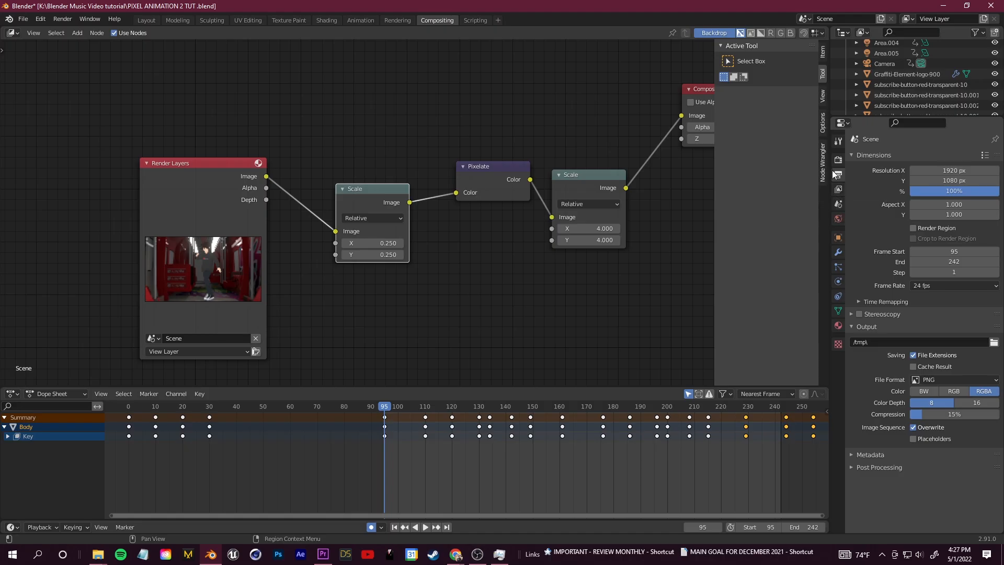
- Show the Film filter size in the render settings, and render frame 155 to examine its pixelation
{"action": "left_click", "coordinate": [838, 161]}
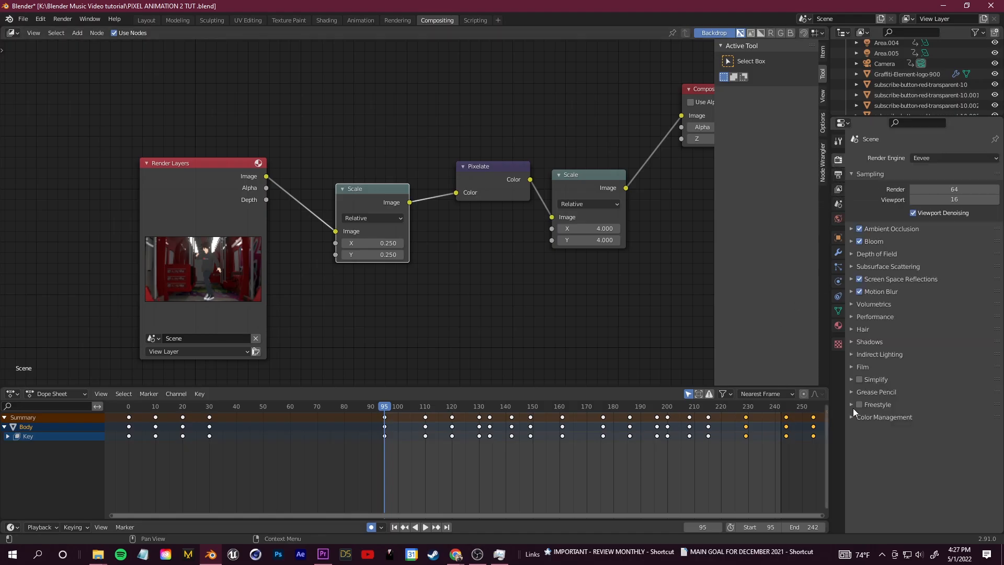
{"action": "left_click", "coordinate": [852, 366]}
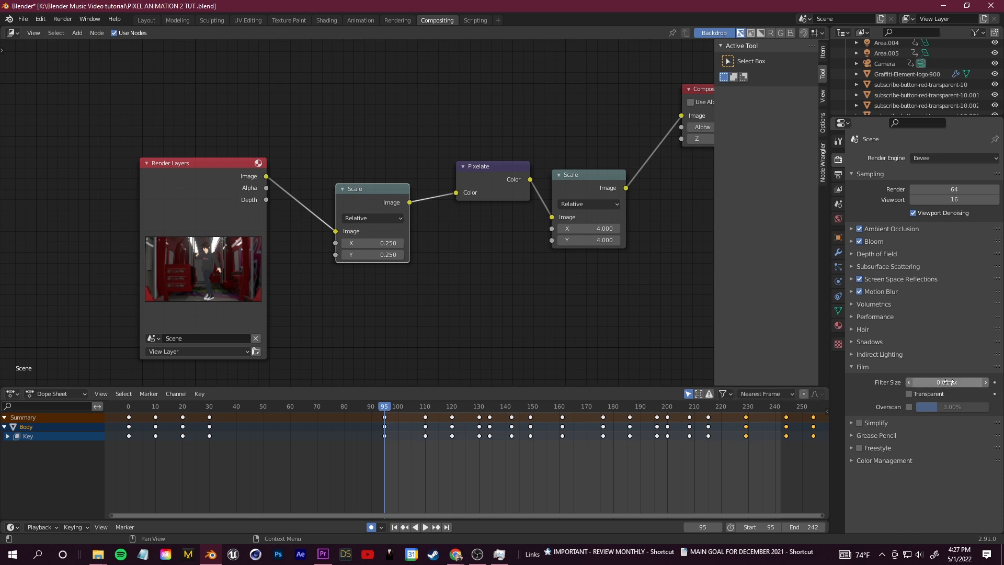
{"action": "key", "text": "F12"}
{"action": "scroll", "coordinate": [428, 324], "scroll_direction": "down", "scroll_amount": 5}
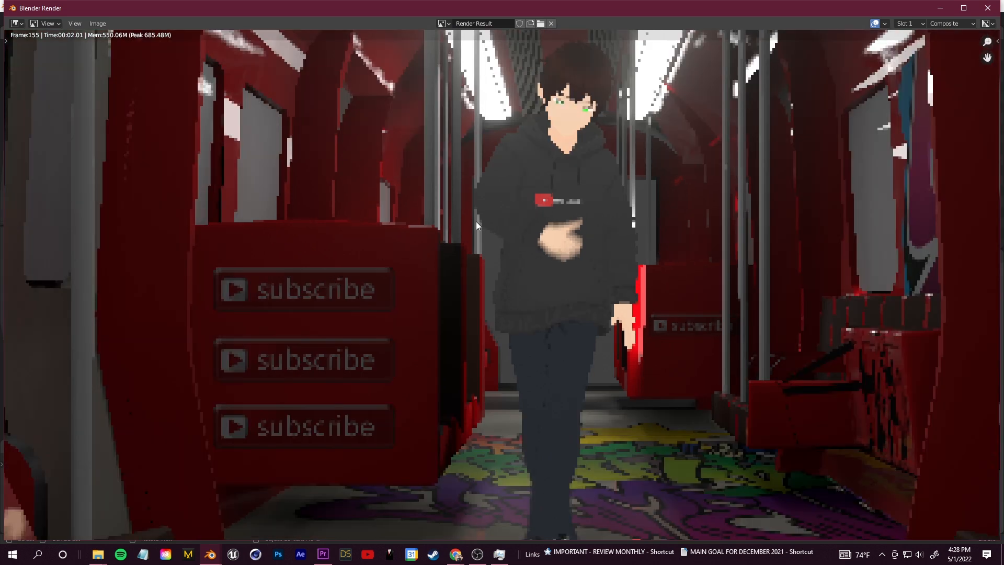
{"action": "scroll", "coordinate": [542, 378], "scroll_direction": "up", "scroll_amount": 2}
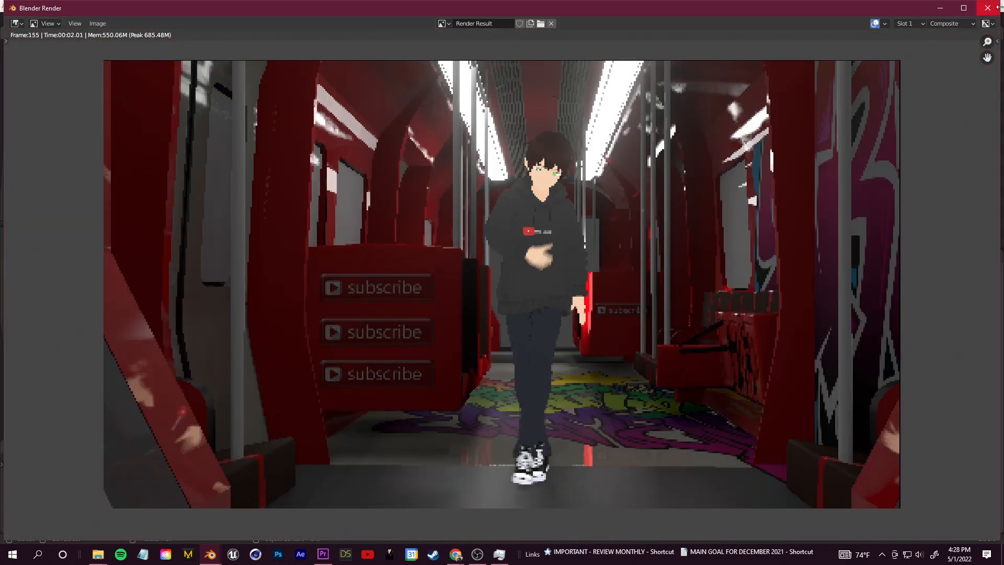
{"action": "key", "text": "Escape"}
- Set the first Scale node's X and Y to 0.5 and the second Scale node's X and Y to 2
{"action": "left_click", "coordinate": [445, 20]}
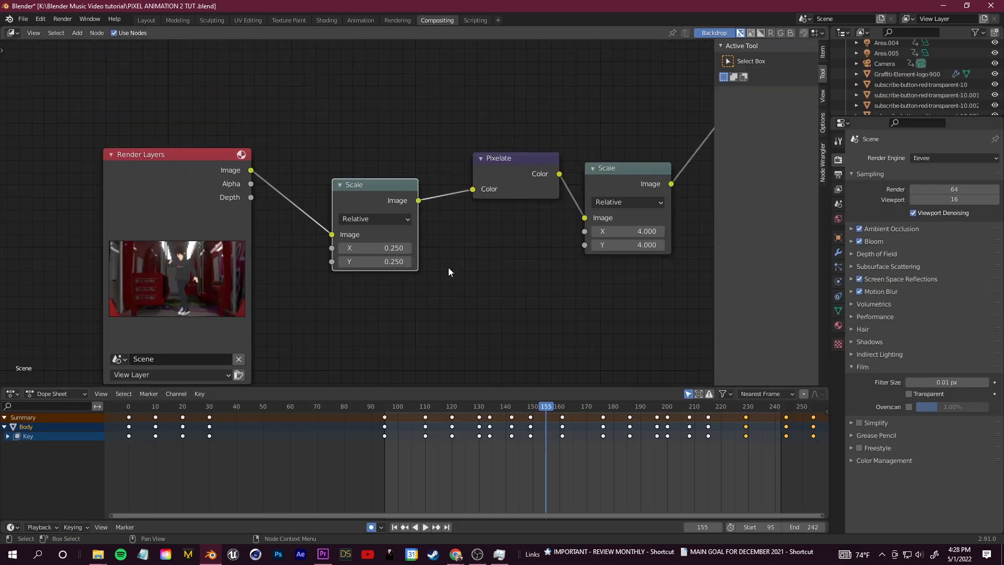
{"action": "left_click", "coordinate": [396, 249]}
{"action": "type", "text": "0"}
{"action": "left_click", "coordinate": [386, 262]}
{"action": "type", "text": "0.5"}
{"action": "left_click", "coordinate": [644, 232]}
{"action": "key", "text": "Return"}
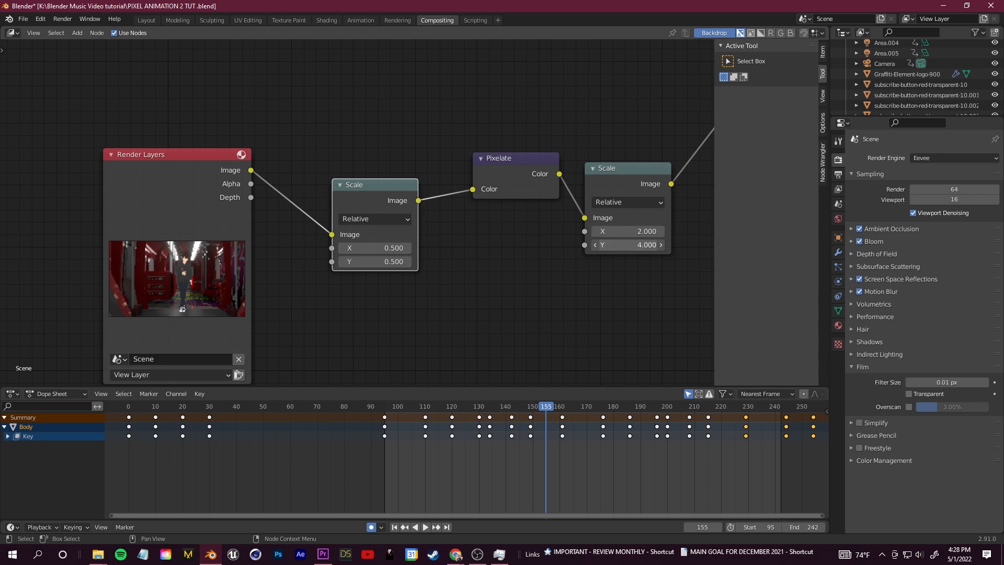
- Render frame 155 as a still image and examine the finer pixelation on the character up close and at full view
{"action": "key", "text": "F12"}
{"action": "scroll", "coordinate": [545, 190], "scroll_direction": "down", "scroll_amount": 1}
{"action": "scroll", "coordinate": [564, 125], "scroll_direction": "up", "scroll_amount": 1}
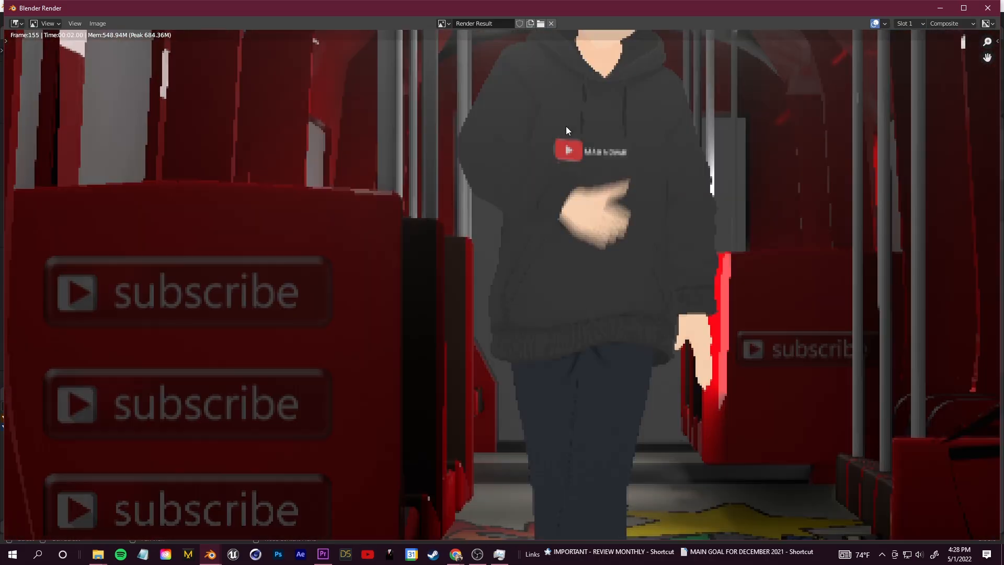
{"action": "scroll", "coordinate": [569, 123], "scroll_direction": "down", "scroll_amount": 2}
{"action": "scroll", "coordinate": [460, 281], "scroll_direction": "down", "scroll_amount": 3}
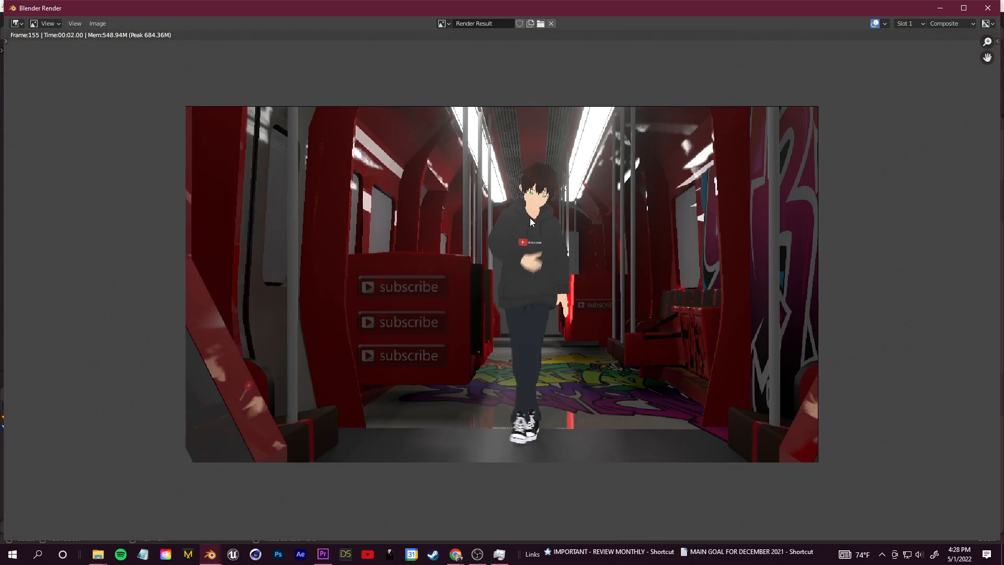
{"action": "scroll", "coordinate": [575, 183], "scroll_direction": "up", "scroll_amount": 8}
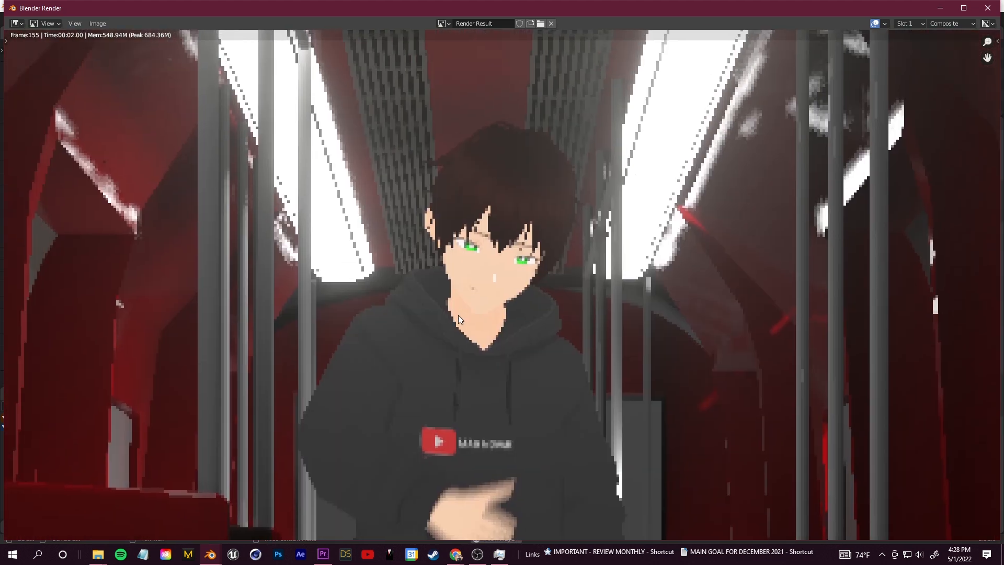
{"action": "scroll", "coordinate": [465, 318], "scroll_direction": "down", "scroll_amount": 9}
{"action": "scroll", "coordinate": [450, 350], "scroll_direction": "up", "scroll_amount": 7}
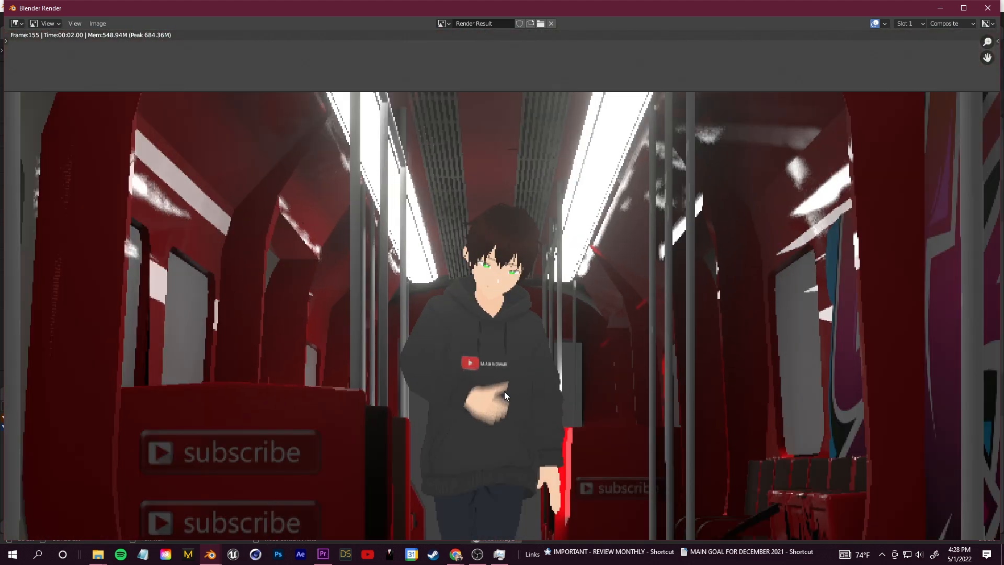
{"action": "scroll", "coordinate": [510, 376], "scroll_direction": "down", "scroll_amount": 1}
{"action": "scroll", "coordinate": [452, 306], "scroll_direction": "down", "scroll_amount": 3}
{"action": "scroll", "coordinate": [466, 394], "scroll_direction": "up", "scroll_amount": 2}
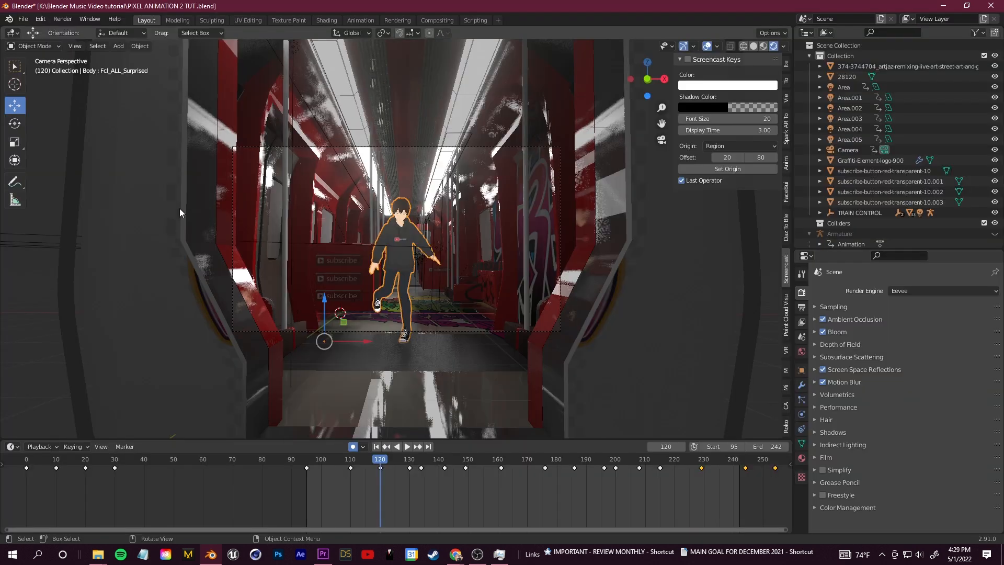
- Move the playhead to frame 95 and set the render output's file format to TIFF
{"action": "left_click", "coordinate": [802, 308]}
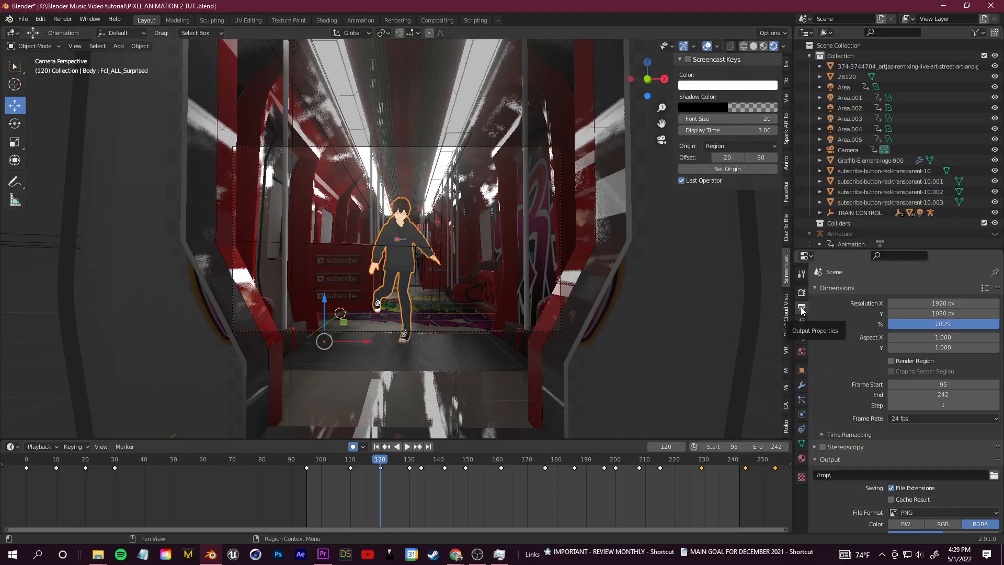
{"action": "scroll", "coordinate": [823, 300], "scroll_direction": "down", "scroll_amount": 3}
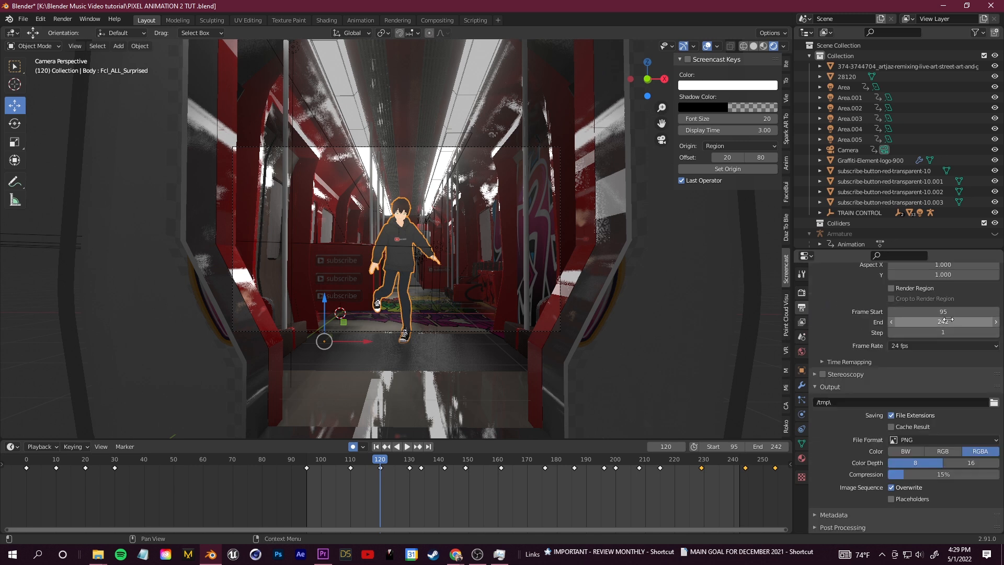
{"action": "left_click_drag", "start_coordinate": [369, 478], "coordinate": [309, 492]}
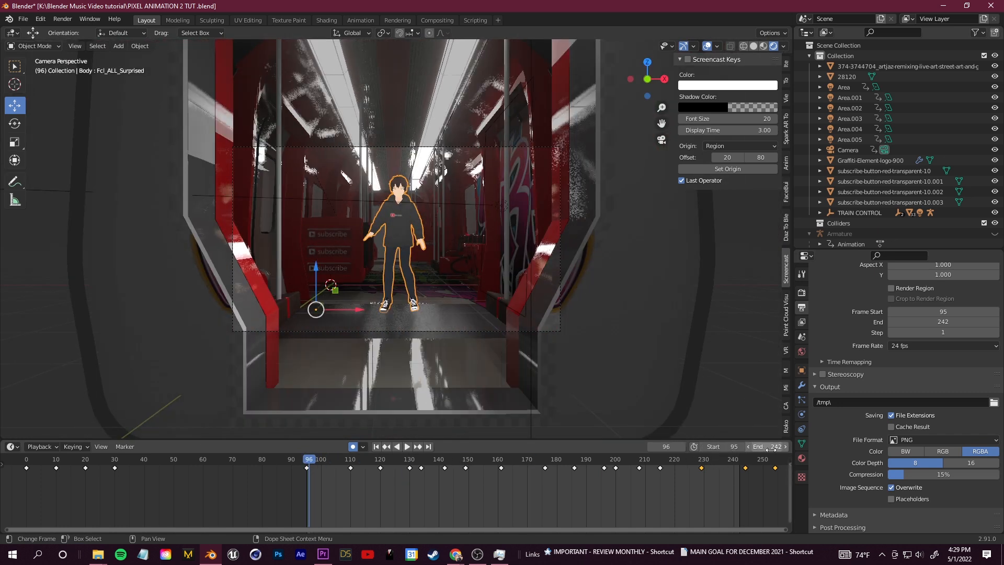
{"action": "left_click", "coordinate": [305, 459]}
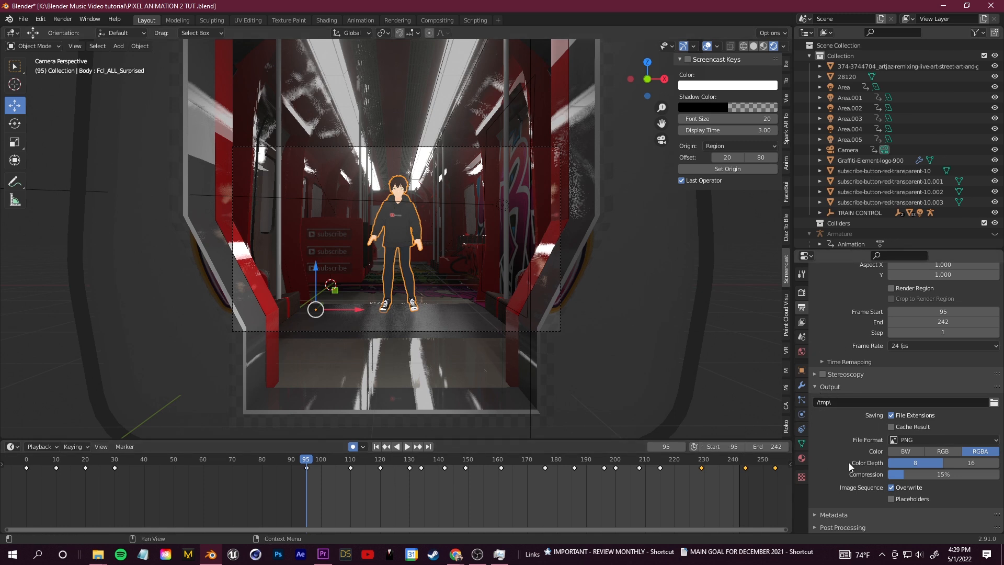
{"action": "left_click", "coordinate": [937, 439]}
{"action": "left_click", "coordinate": [918, 416]}
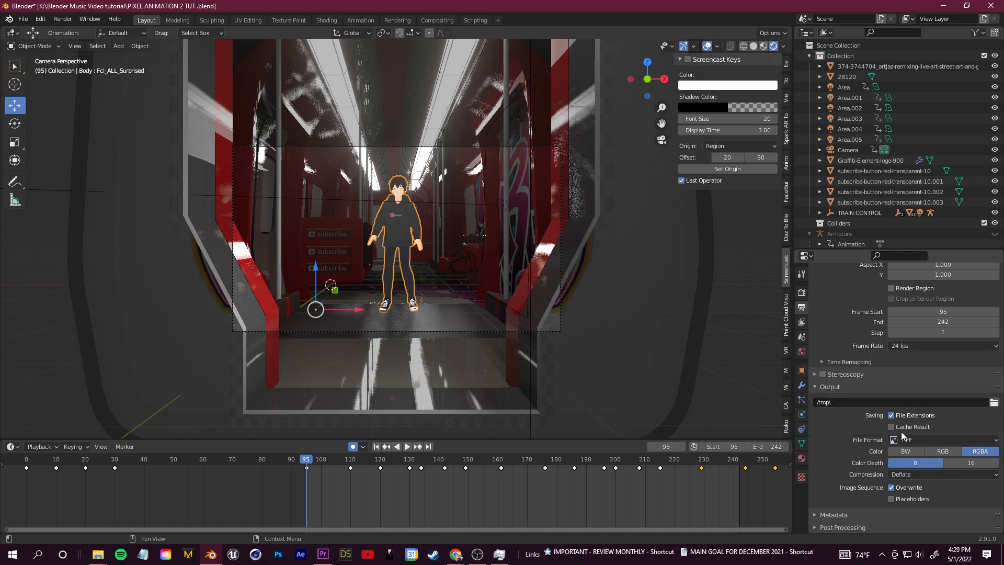
- Create a folder named TUTORIAL RENDER 2 inside Pixel Animation Part 2 and set it as the render output path
{"action": "left_click", "coordinate": [994, 403]}
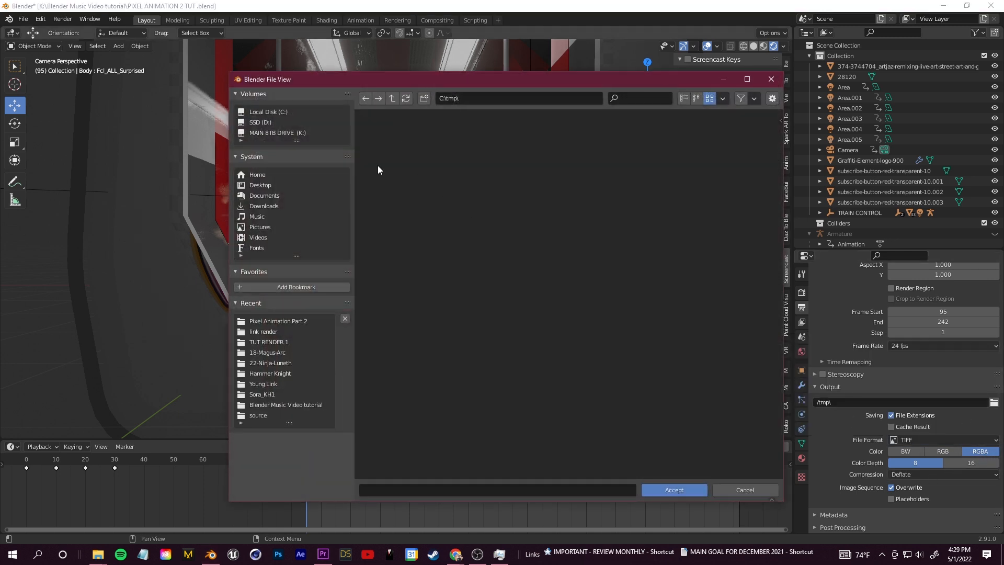
{"action": "right_click", "coordinate": [357, 290]}
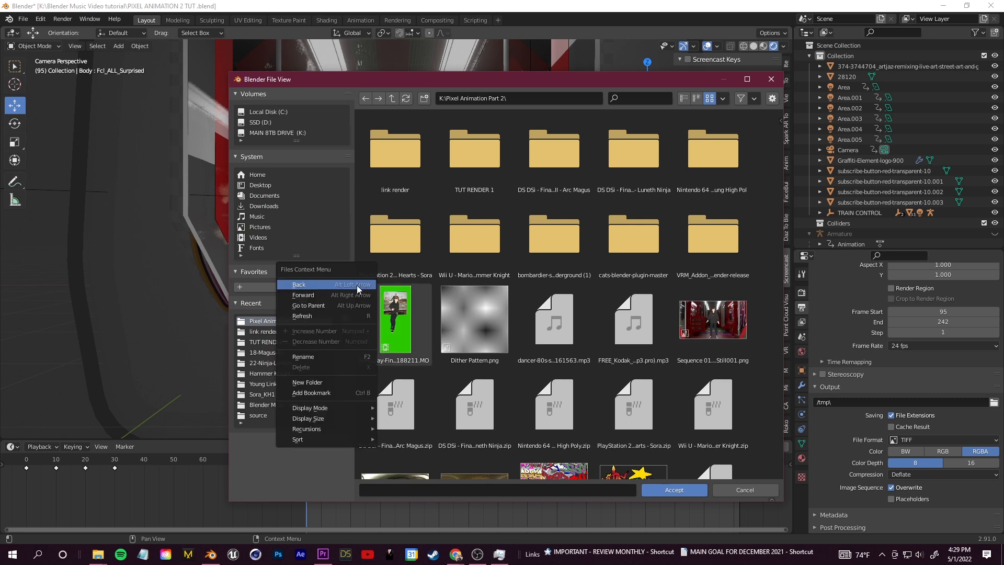
{"action": "left_click", "coordinate": [314, 437]}
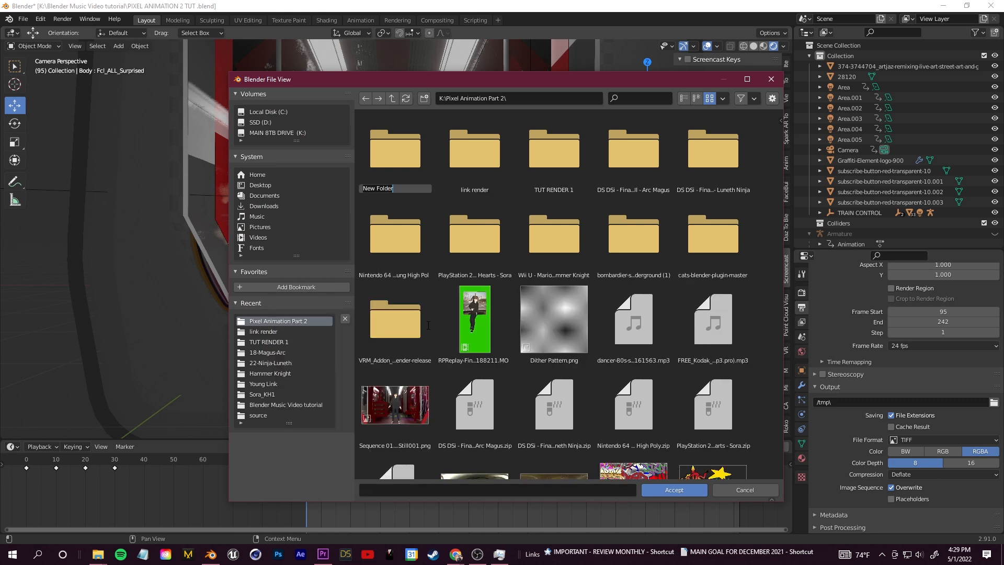
{"action": "type", "text": "TUTORIAL RENDER 2"}
{"action": "key", "text": "Return"}
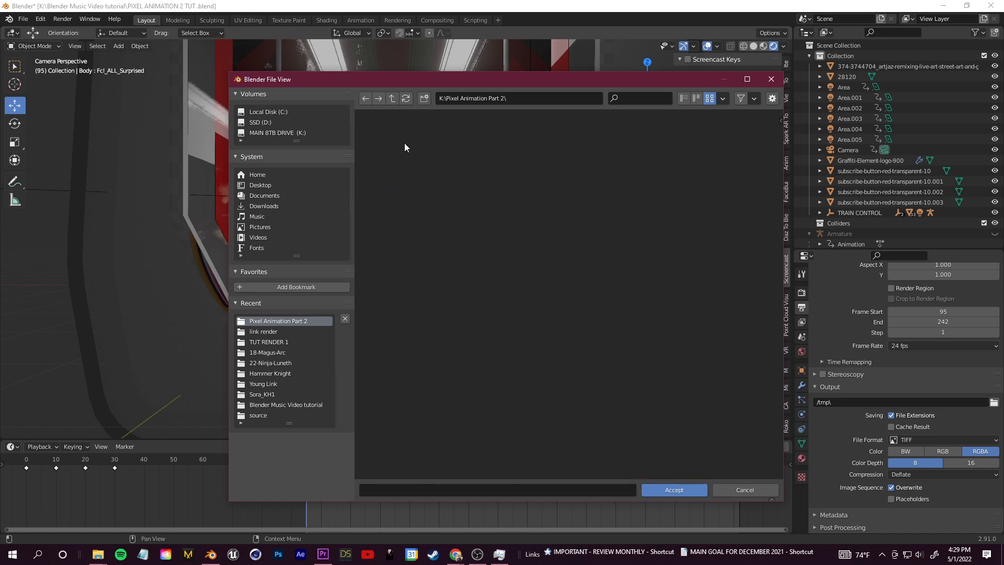
{"action": "left_click", "coordinate": [395, 150]}
{"action": "left_click", "coordinate": [673, 489]}
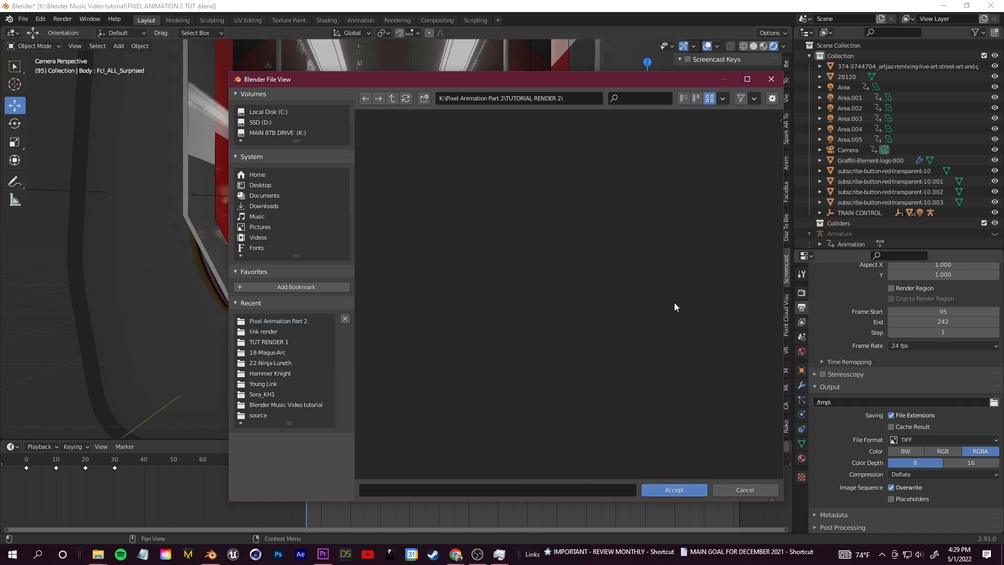
{"action": "left_click", "coordinate": [673, 489]}
- Render the animation to the output folder, and open File Explorer to look over the rendered files
{"action": "left_click", "coordinate": [62, 19]}
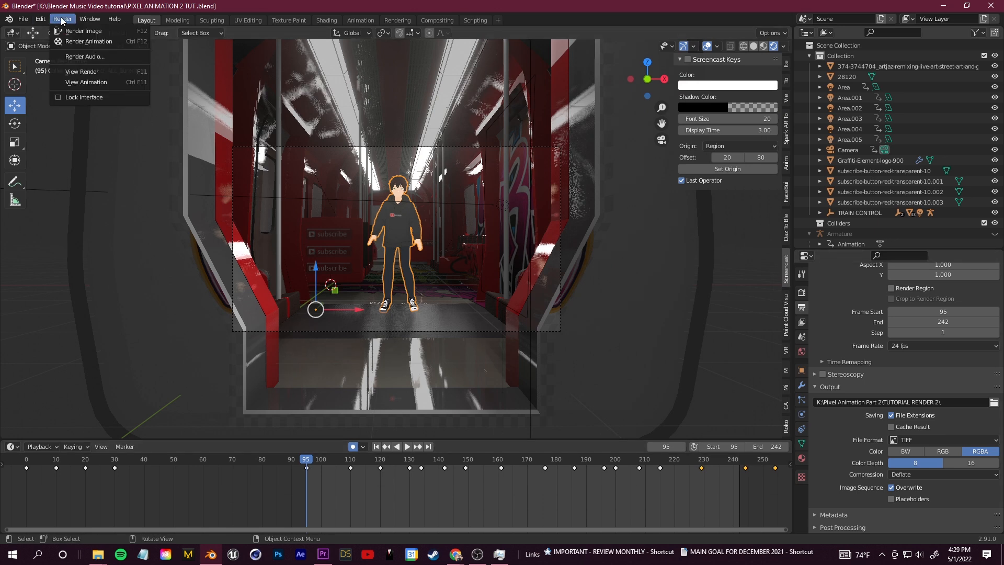
{"action": "left_click", "coordinate": [78, 40]}
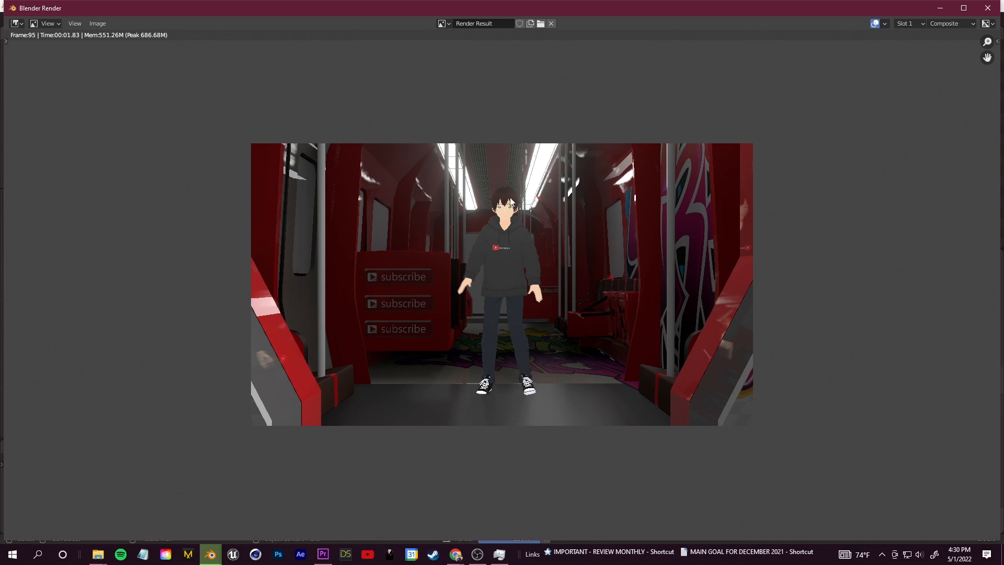
{"action": "left_click", "coordinate": [98, 554]}
{"action": "left_click_drag", "start_coordinate": [101, 109], "coordinate": [295, 128]}
{"action": "left_click_drag", "start_coordinate": [440, 151], "coordinate": [675, 123]}
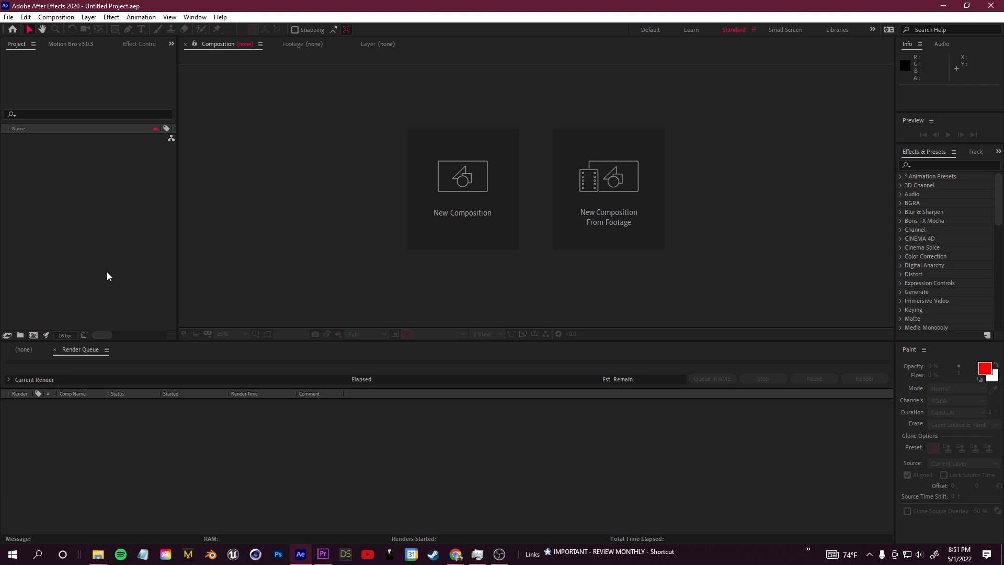
- In After Effects, create an HDTV 1080 24 composition, and import the TUT RENDER 1 frames as a TIFF sequence with its own composition
{"action": "left_click", "coordinate": [33, 335]}
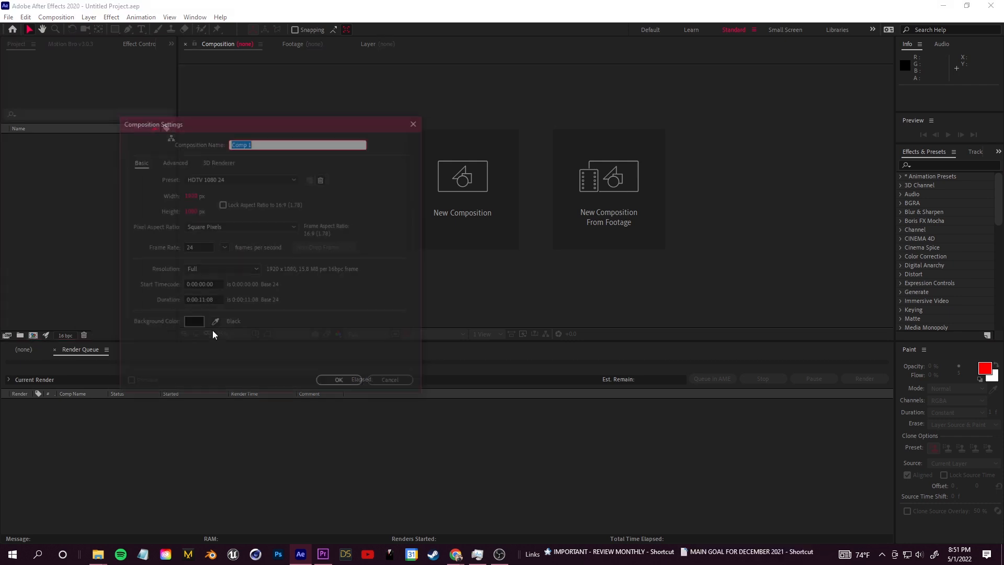
{"action": "left_click", "coordinate": [330, 382]}
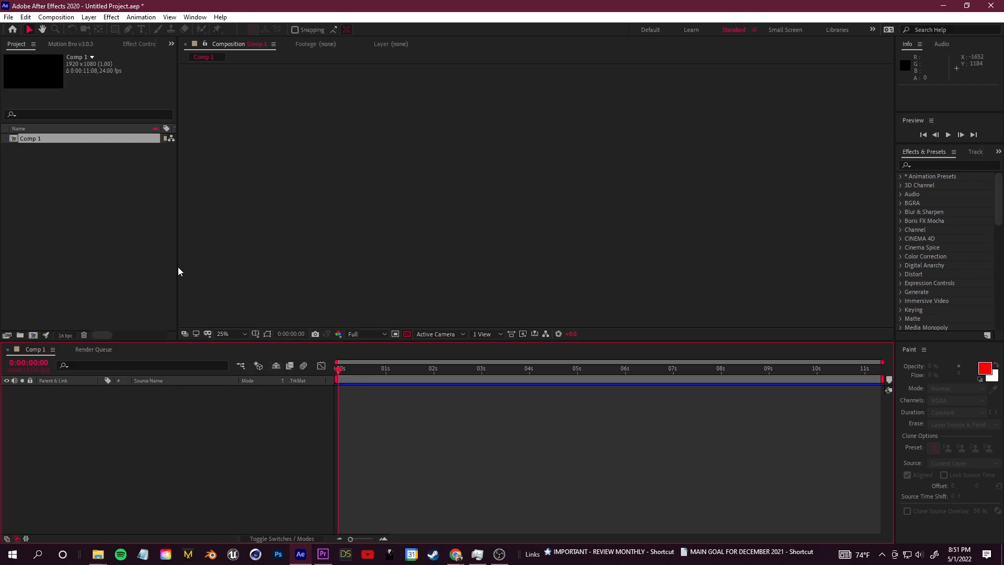
{"action": "right_click", "coordinate": [73, 196]}
{"action": "mouse_move", "coordinate": [157, 251]}
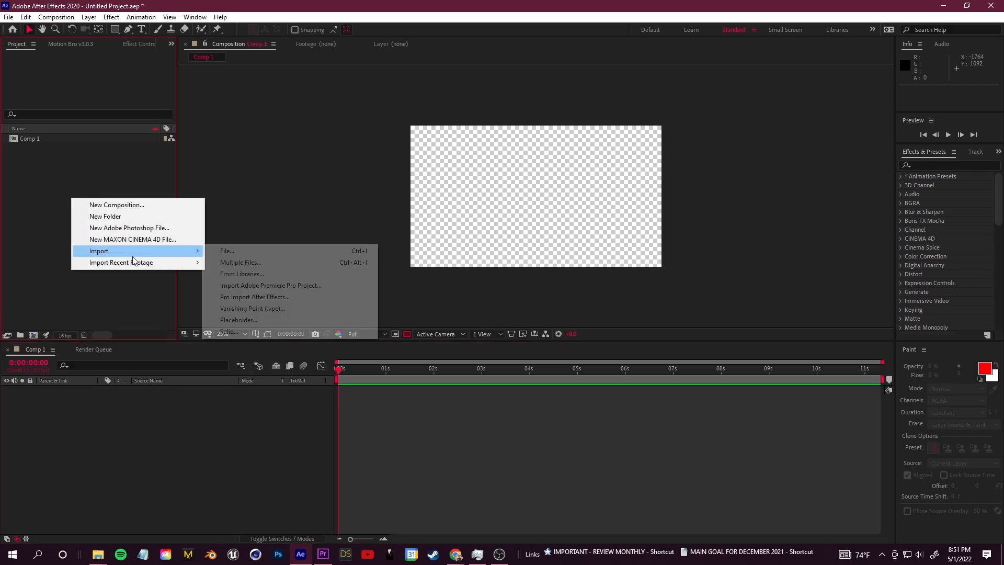
{"action": "left_click", "coordinate": [266, 263]}
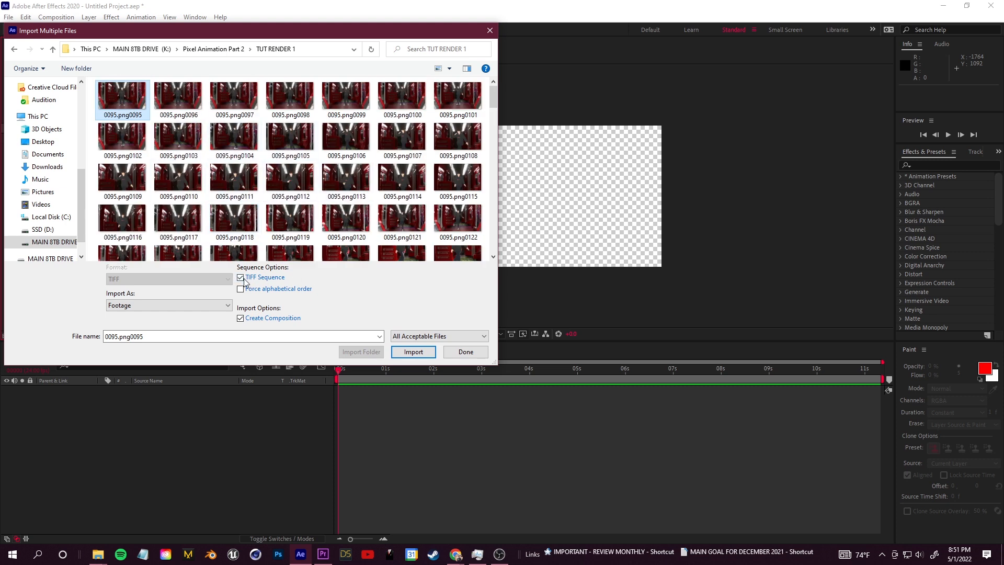
{"action": "left_click", "coordinate": [414, 351]}
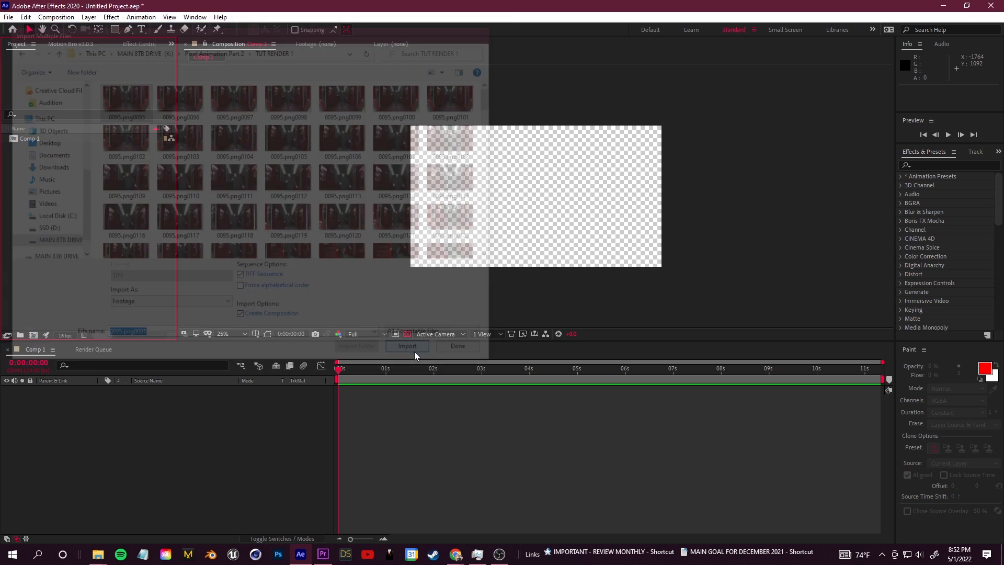
{"action": "left_click", "coordinate": [516, 335]}
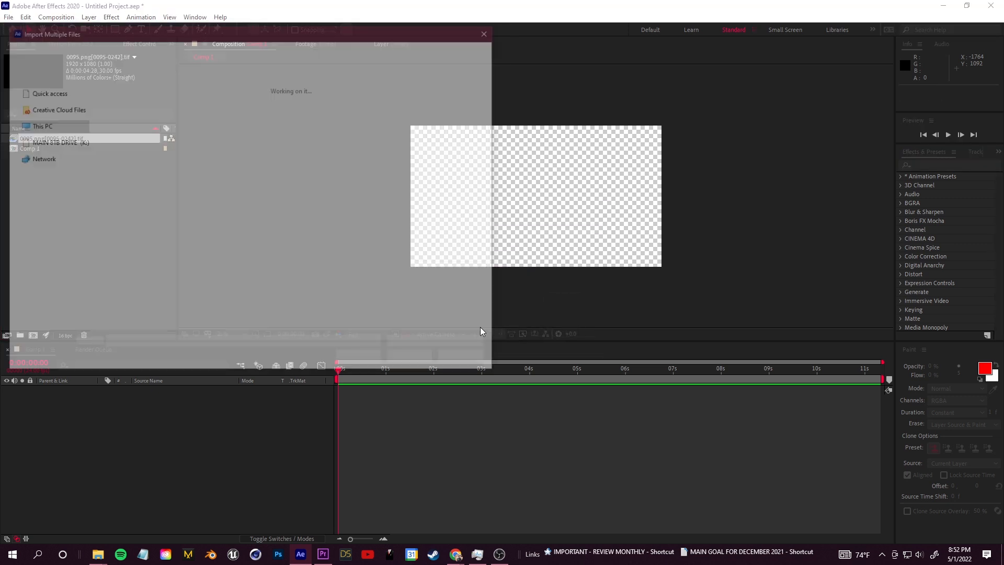
{"action": "left_click", "coordinate": [463, 361]}
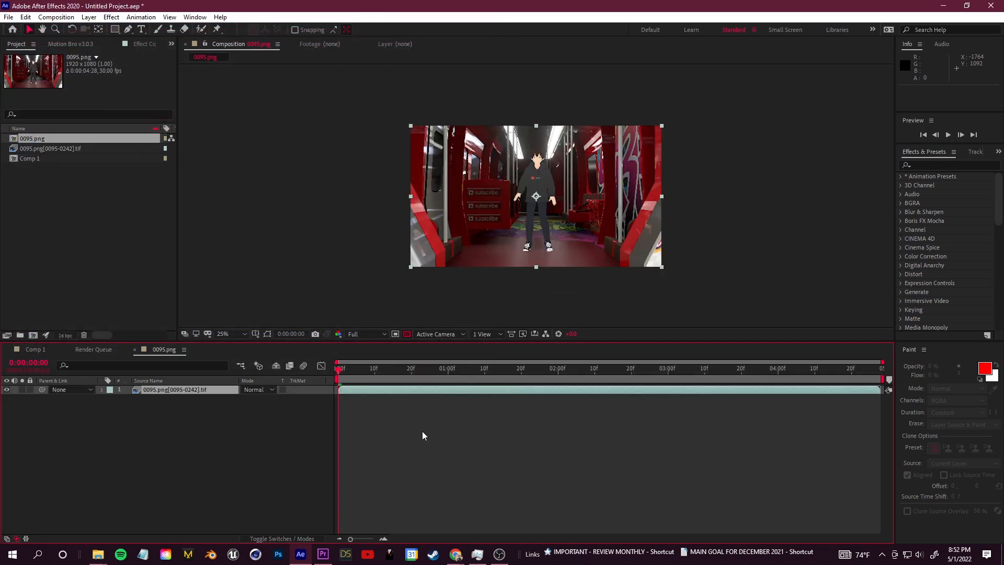
- Play back the imported train sequence and scrub through its opening frames to review the animation
{"action": "key", "text": "space"}
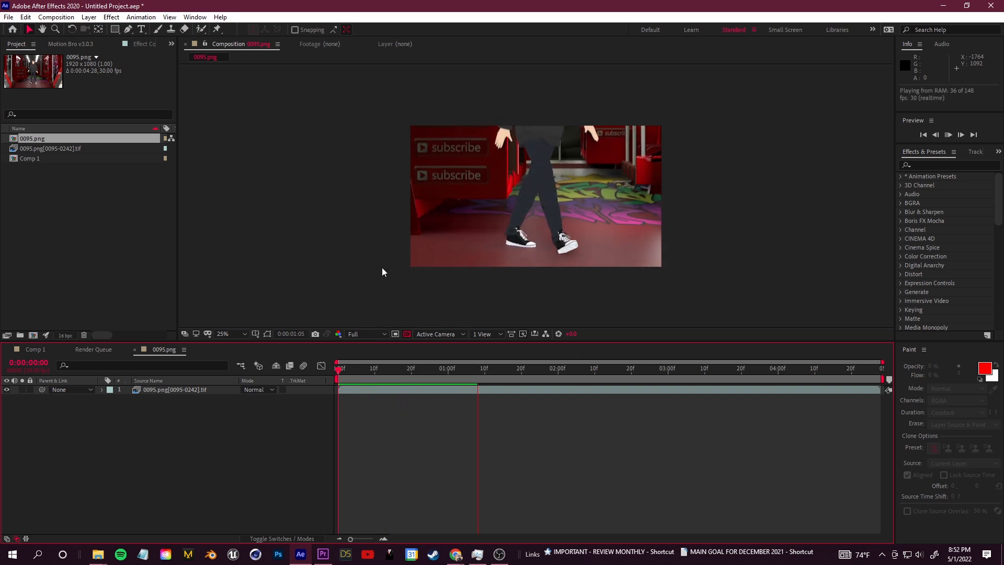
{"action": "left_click_drag", "start_coordinate": [658, 378], "coordinate": [463, 371]}
{"action": "left_click_drag", "start_coordinate": [474, 376], "coordinate": [340, 413]}
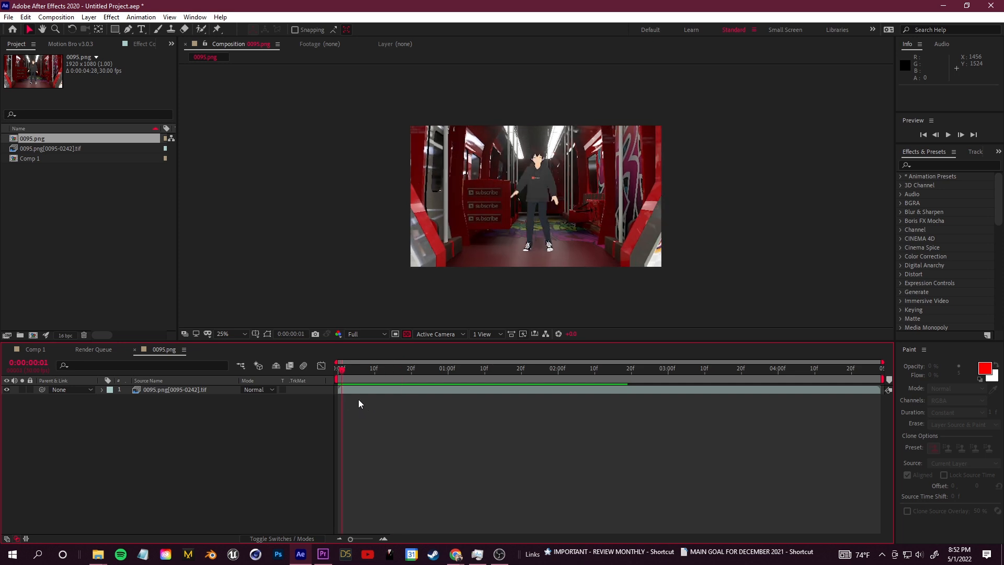
{"action": "left_click_drag", "start_coordinate": [342, 370], "coordinate": [373, 380]}
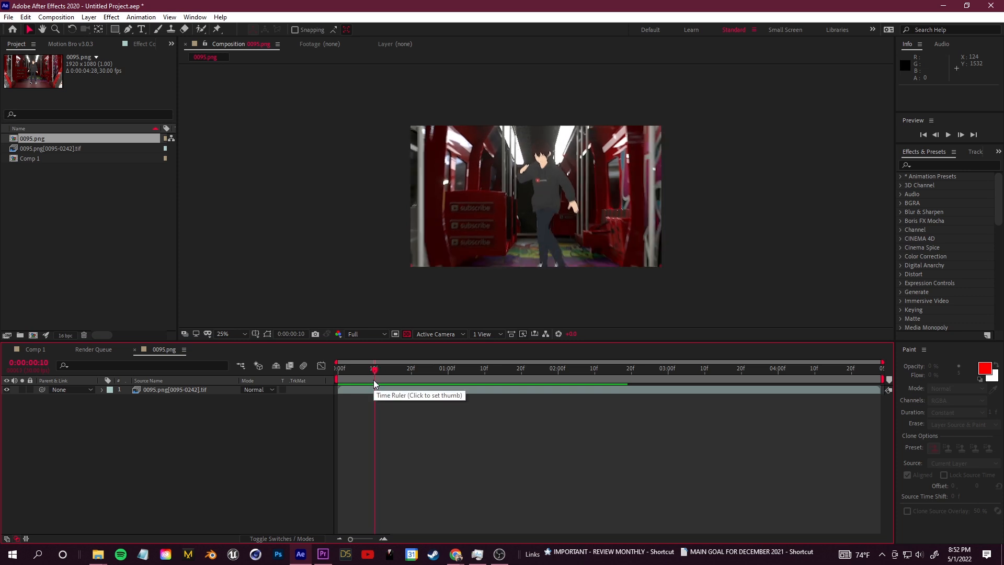